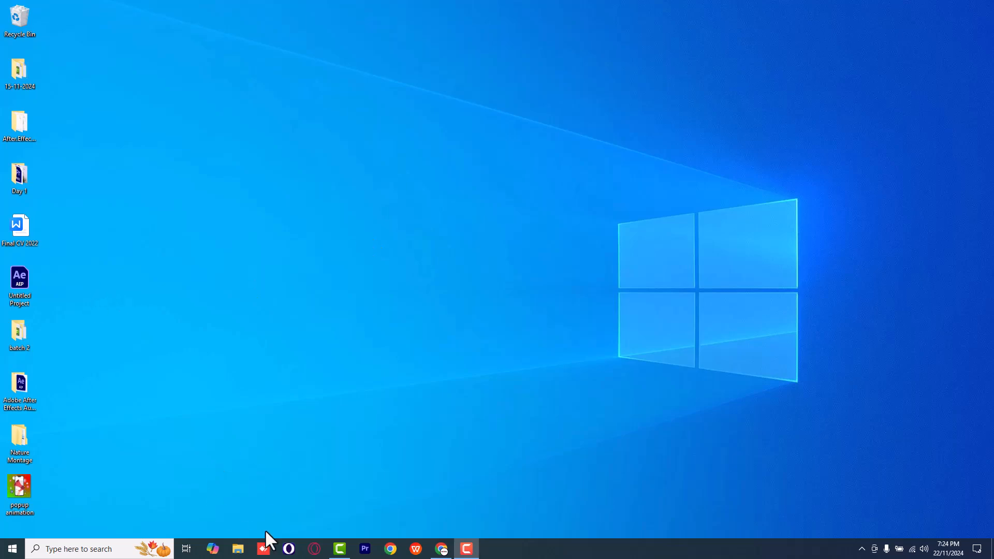
- Launch Adobe After Effects 2023, continue past the compatibility report's known issues and dismiss the Mercury 3D warning
{"action": "left_click", "coordinate": [245, 552]}
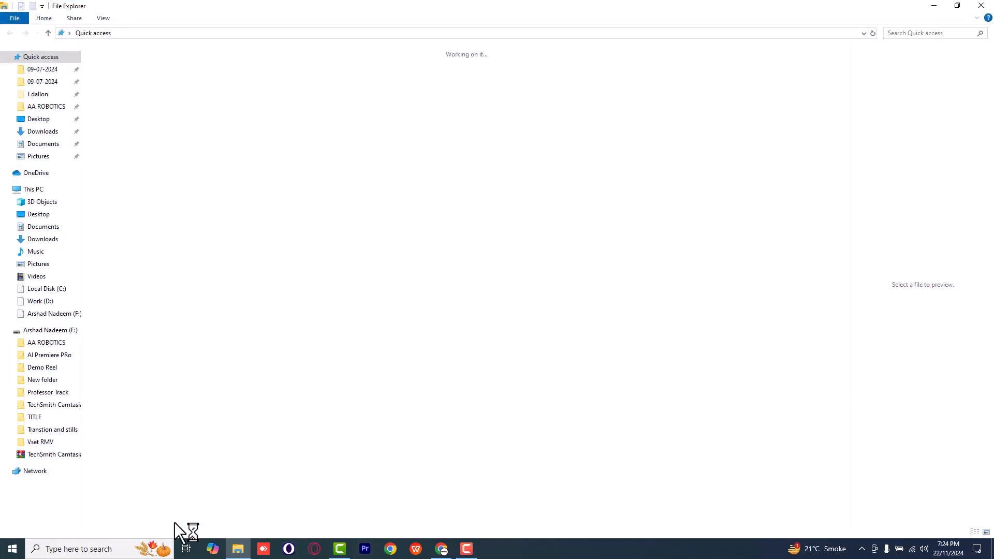
{"action": "left_click", "coordinate": [12, 549]}
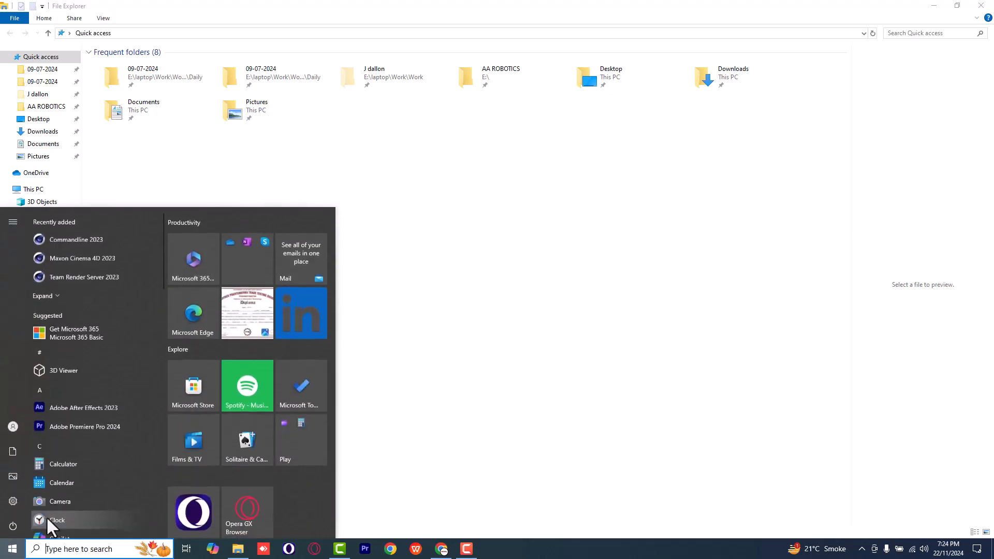
{"action": "left_click", "coordinate": [71, 407]}
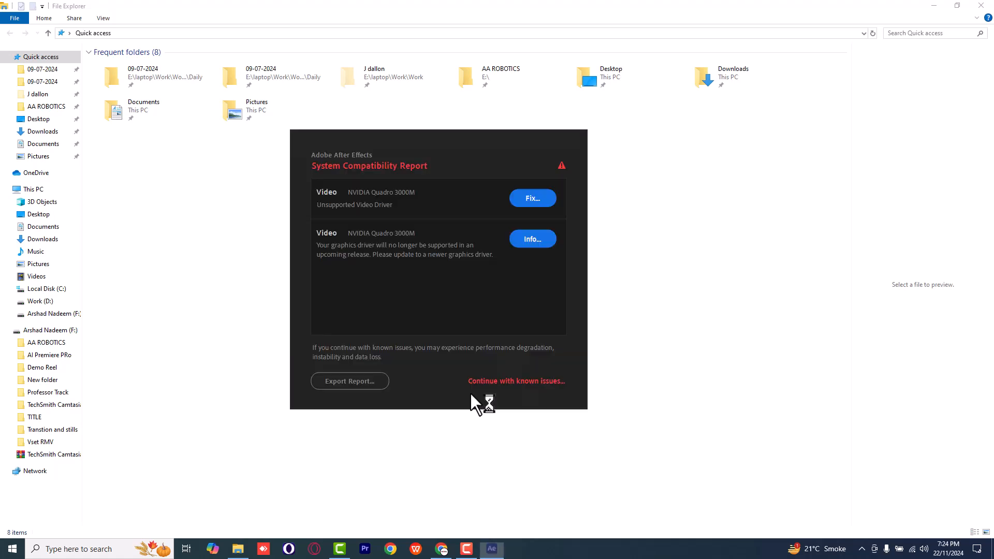
{"action": "left_click", "coordinate": [508, 381]}
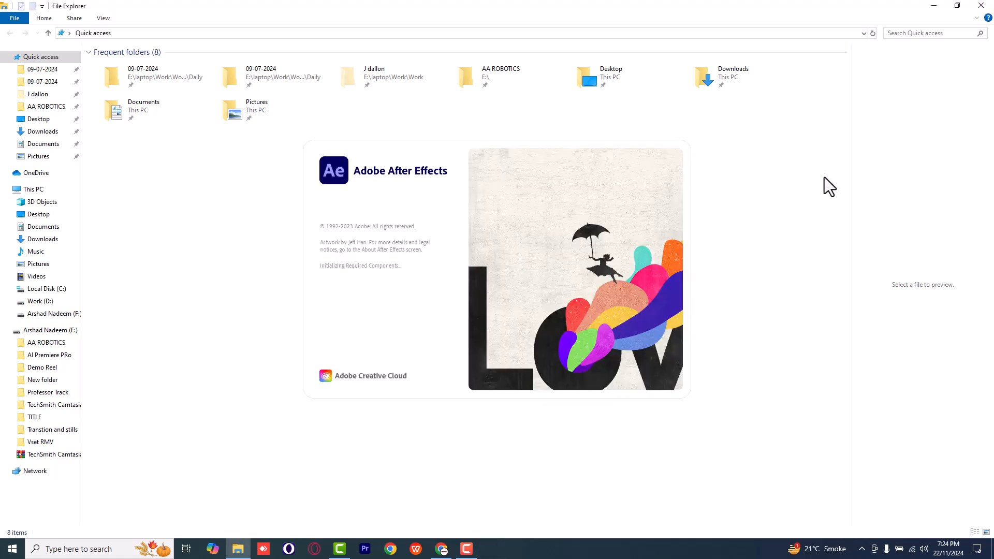
{"action": "left_click", "coordinate": [987, 6]}
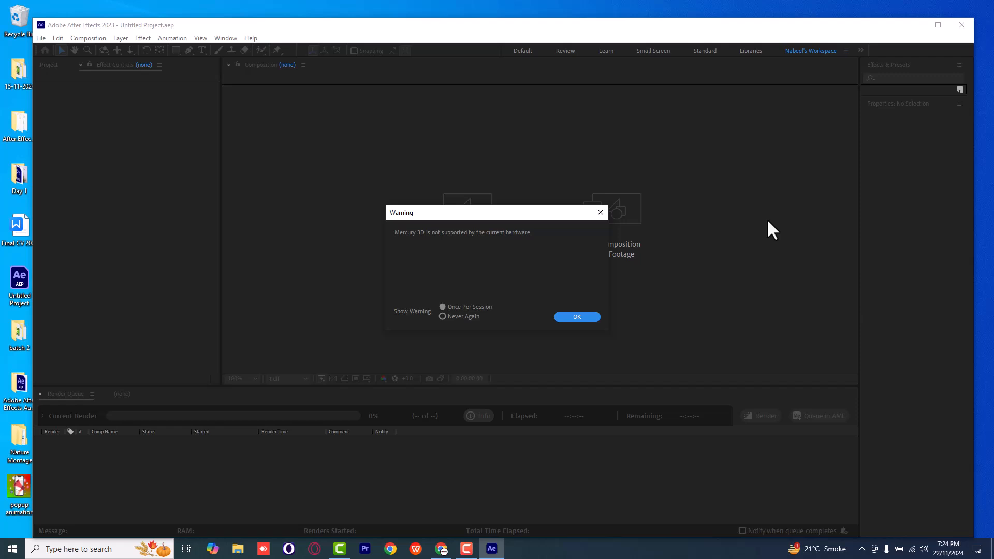
{"action": "left_click", "coordinate": [577, 320]}
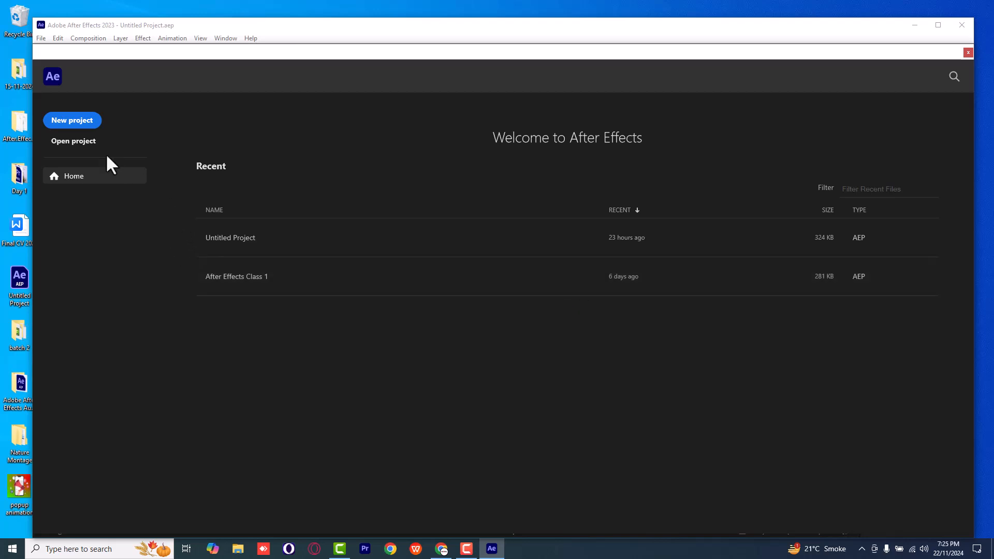
- Start a new project and create an HD 1920x1080, 25 fps composition named Title
{"action": "left_click", "coordinate": [91, 123]}
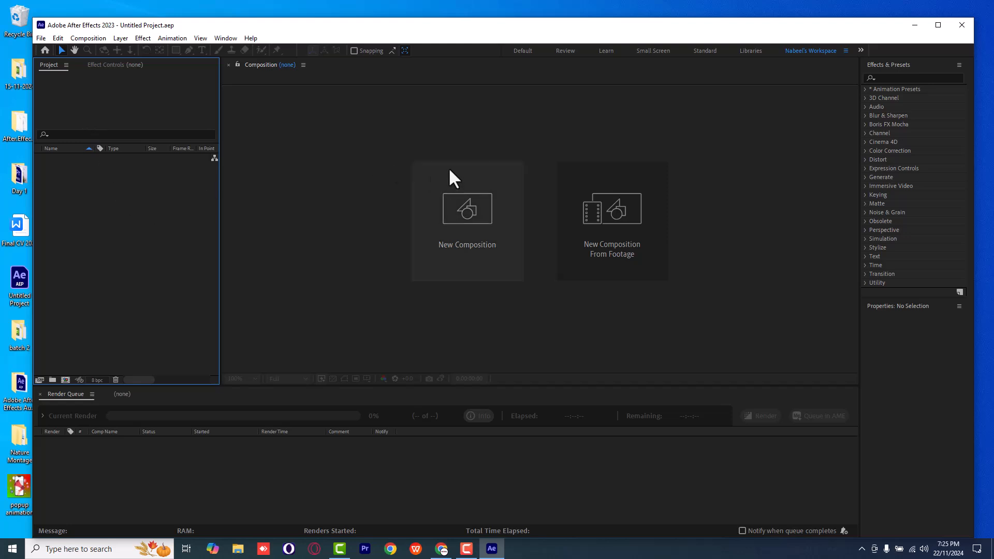
{"action": "left_click", "coordinate": [453, 242]}
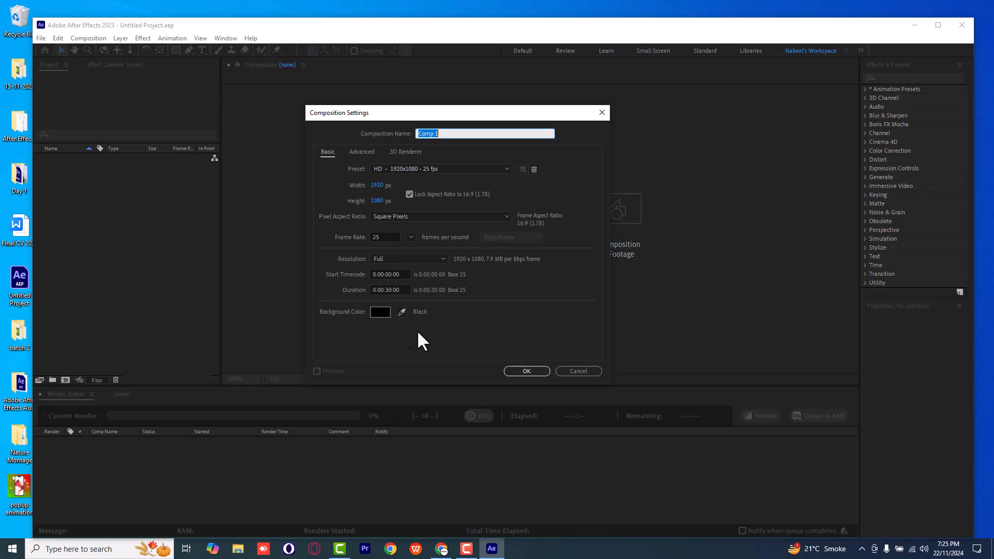
{"action": "type", "text": "Titler"}
{"action": "left_click", "coordinate": [531, 367]}
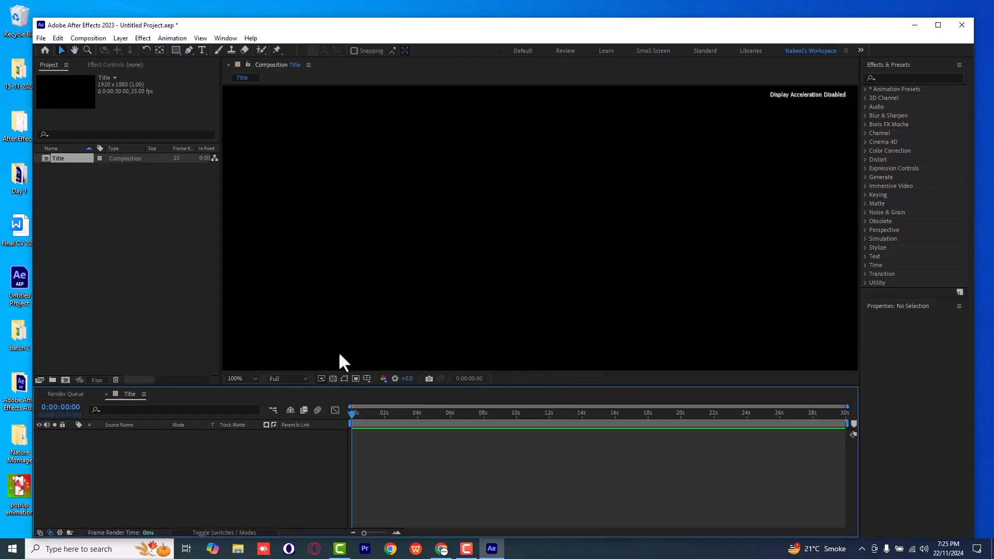
- Begin a file import and select coffee.ai in the TITLE folder on the F: drive
{"action": "left_click", "coordinate": [148, 263]}
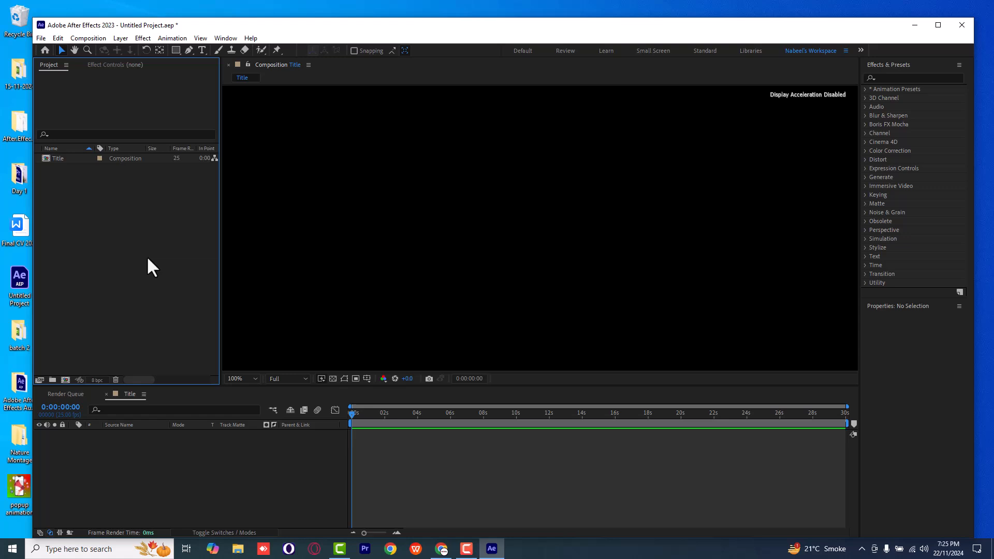
{"action": "double_click", "coordinate": [147, 256]}
{"action": "left_click", "coordinate": [88, 227]}
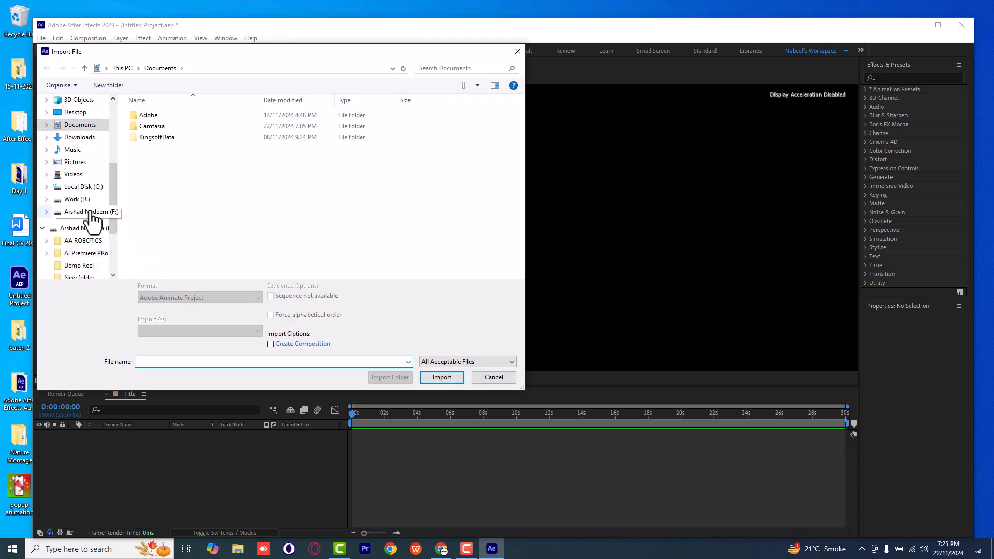
{"action": "double_click", "coordinate": [172, 180]}
{"action": "left_click", "coordinate": [151, 128]}
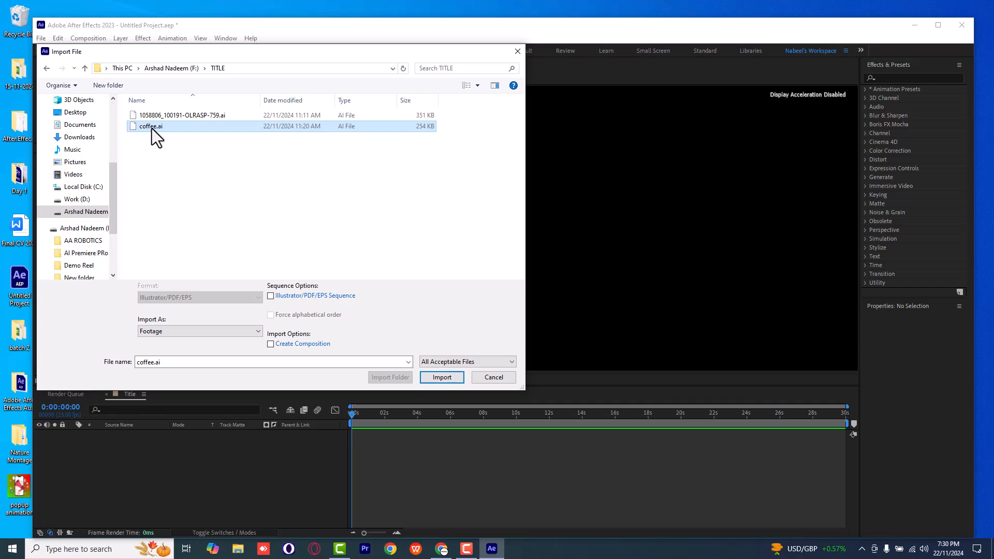
- Switch to Chrome, search the web for "freepick" and open the Freepik website
{"action": "left_click", "coordinate": [441, 549]}
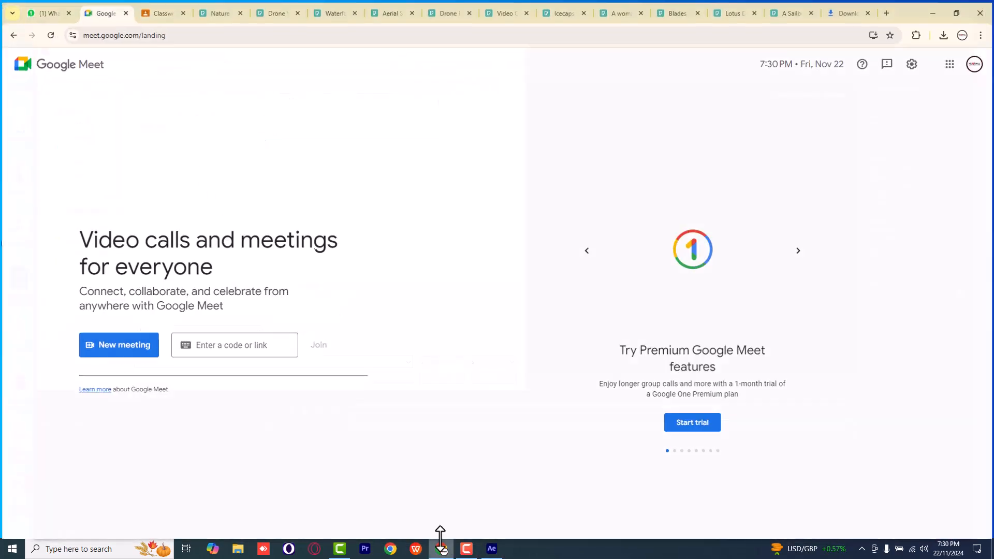
{"action": "left_click", "coordinate": [166, 9]}
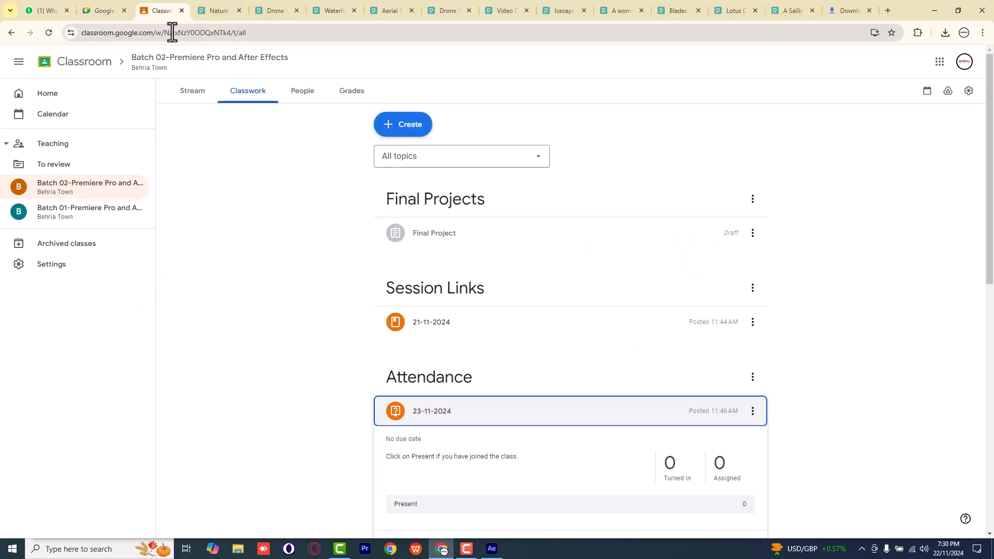
{"action": "left_click", "coordinate": [198, 11]}
{"action": "left_click", "coordinate": [200, 32]}
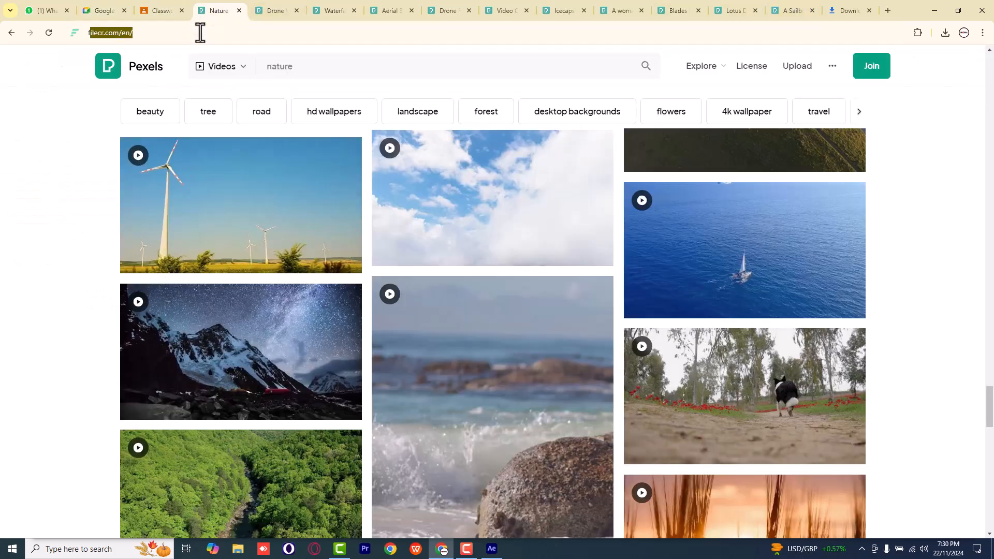
{"action": "type", "text": "freepick"}
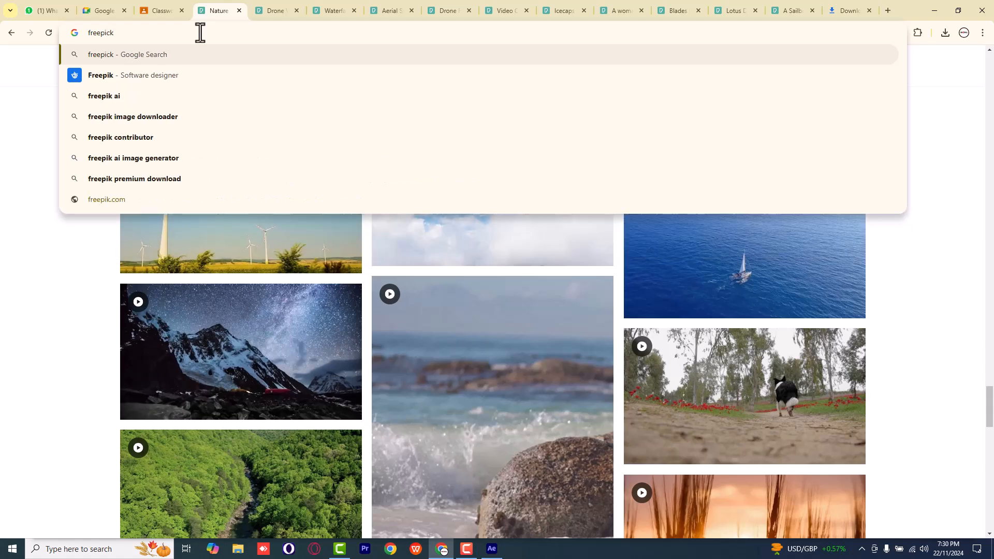
{"action": "key", "text": "Return"}
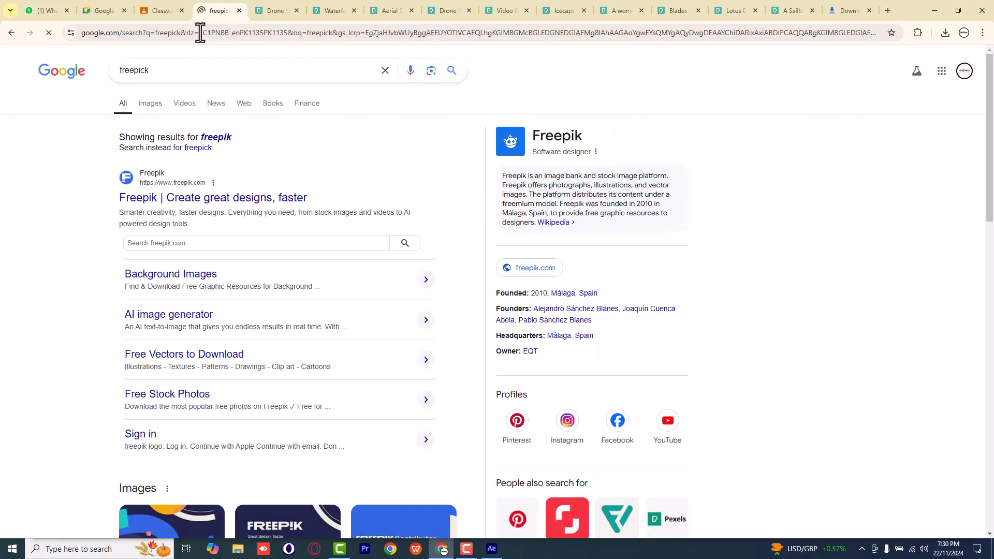
{"action": "left_click", "coordinate": [155, 199]}
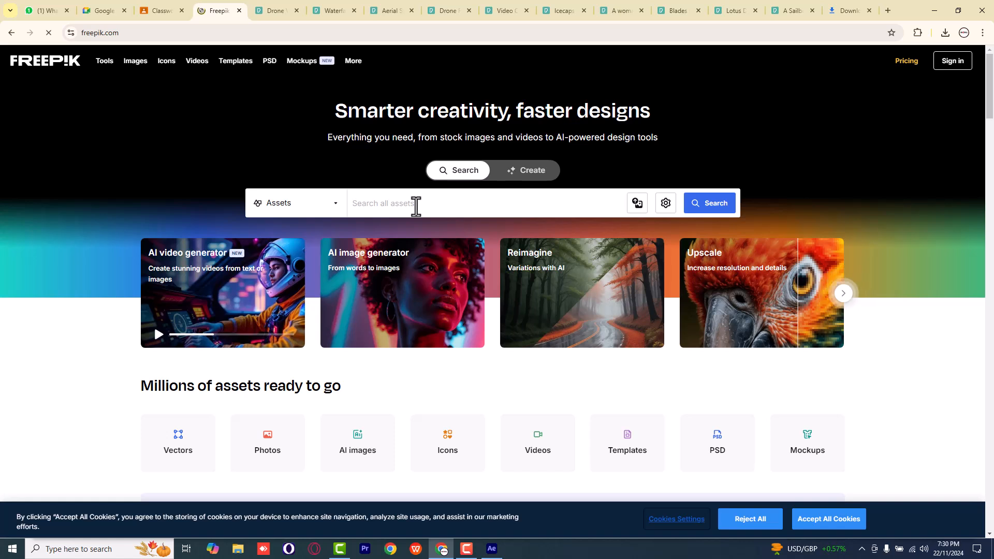
- Search Freepik's assets for "coffee title"
{"action": "left_click", "coordinate": [416, 205]}
{"action": "type", "text": "coffee tit"}
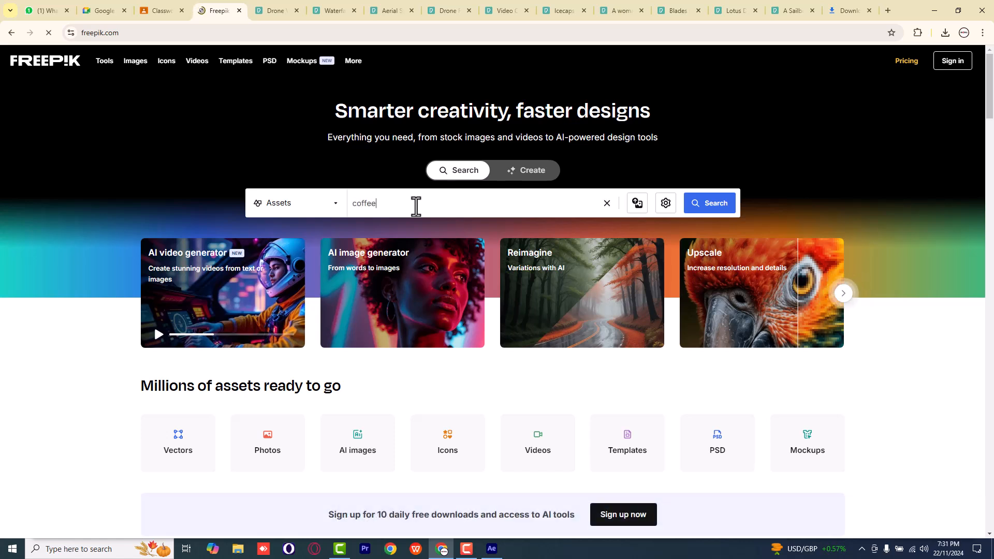
{"action": "type", "text": "le"}
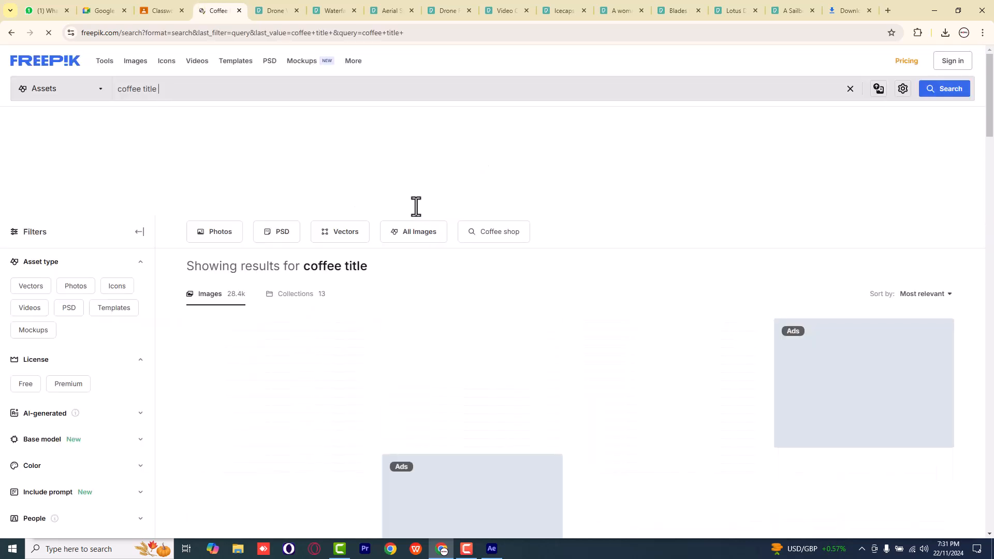
- Look through the coffee title results for lettering and text effect designs that could be animated
{"action": "scroll", "coordinate": [455, 262], "scroll_direction": "down", "scroll_amount": 5}
{"action": "scroll", "coordinate": [674, 278], "scroll_direction": "down", "scroll_amount": 7}
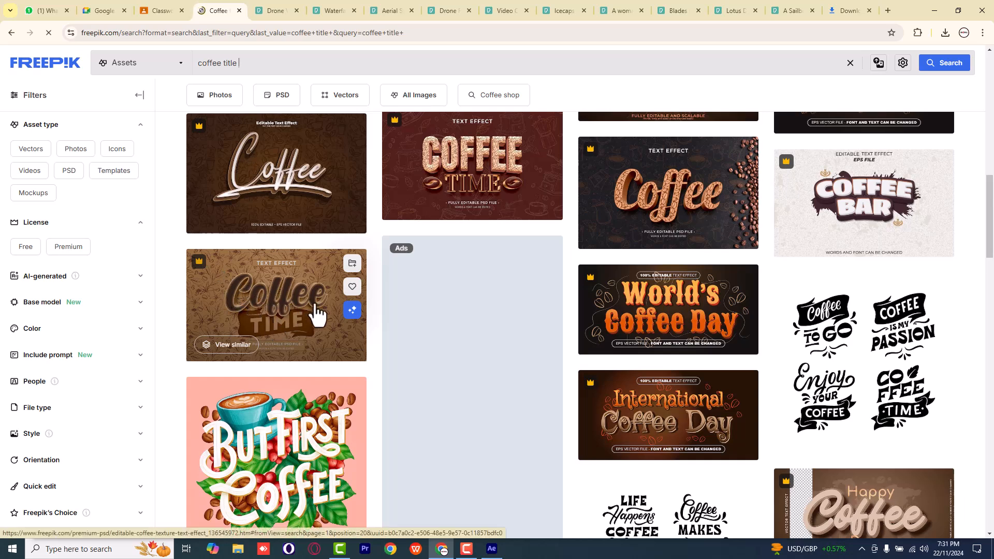
{"action": "scroll", "coordinate": [317, 313], "scroll_direction": "down", "scroll_amount": 4}
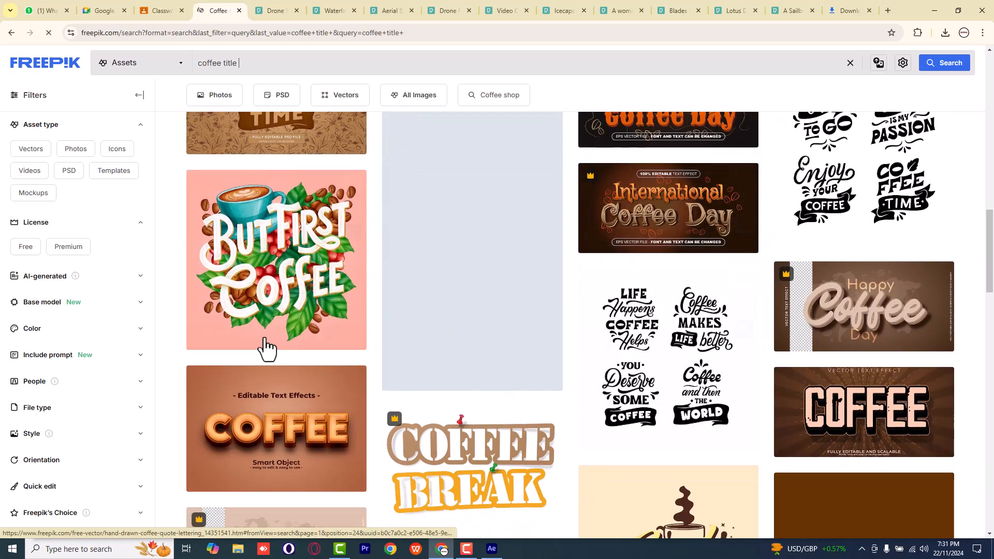
{"action": "scroll", "coordinate": [288, 441], "scroll_direction": "down", "scroll_amount": 1}
{"action": "scroll", "coordinate": [288, 440], "scroll_direction": "down", "scroll_amount": 3}
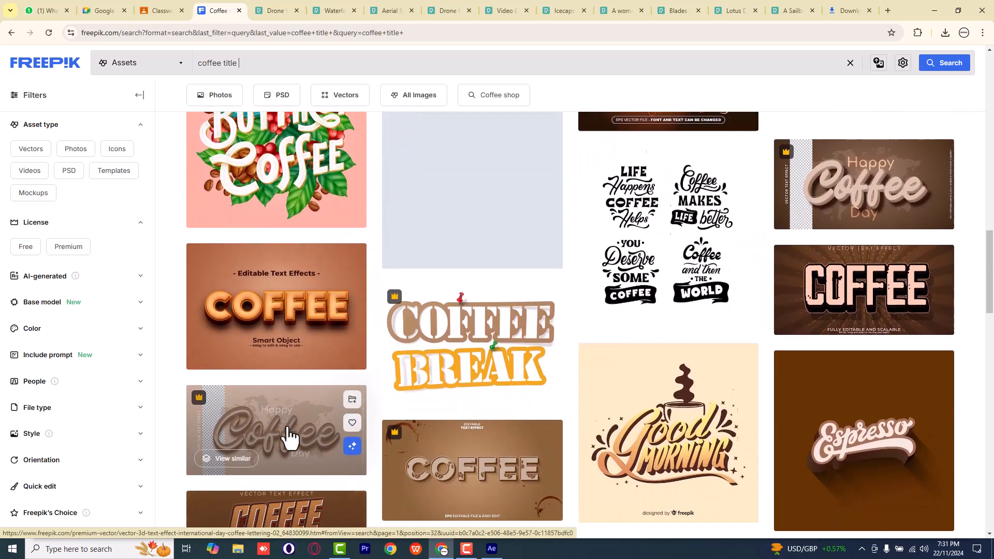
{"action": "scroll", "coordinate": [553, 420], "scroll_direction": "down", "scroll_amount": 2}
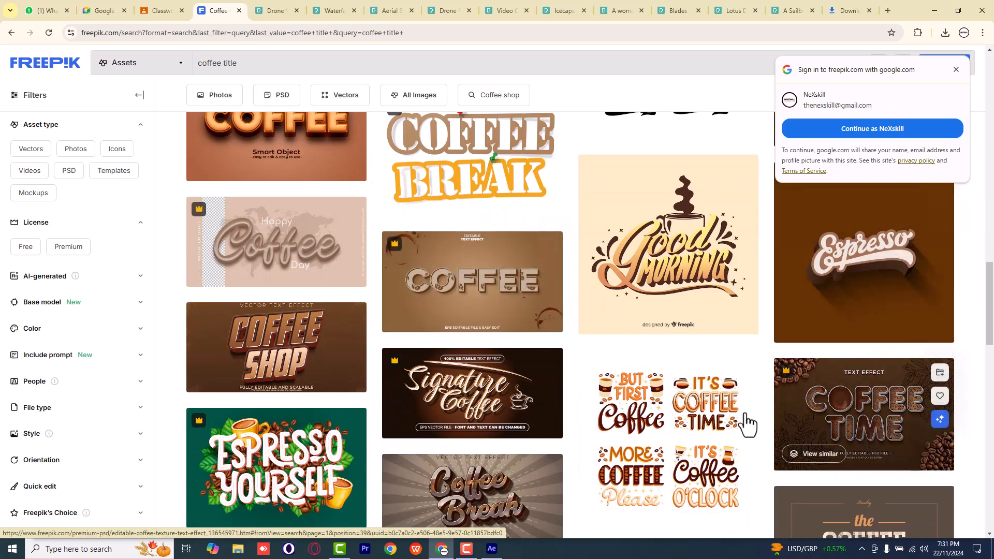
{"action": "scroll", "coordinate": [615, 335], "scroll_direction": "up", "scroll_amount": 10}
{"action": "scroll", "coordinate": [321, 101], "scroll_direction": "up", "scroll_amount": 5}
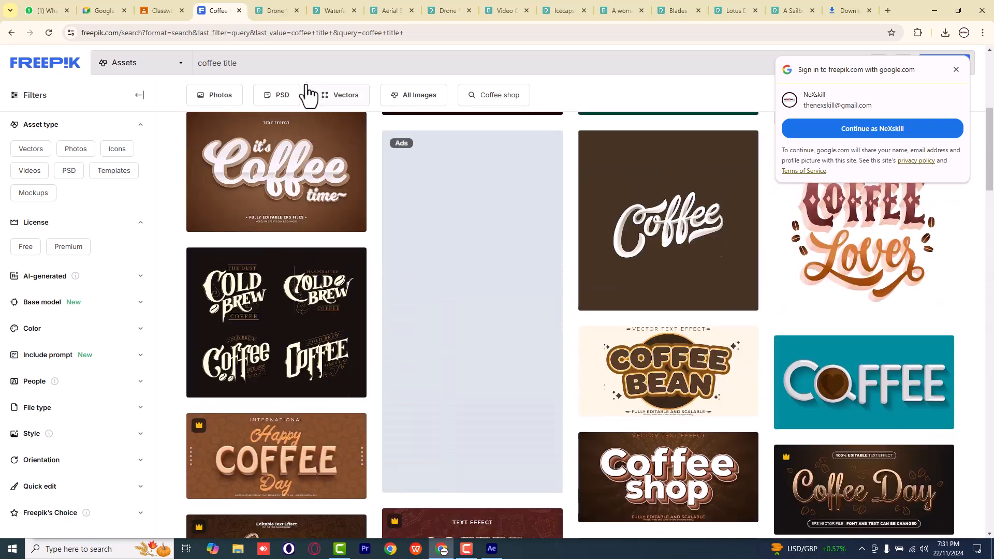
- Search Freepik for "cars title", closing the advertising pop-up and removing the stray character from the query
{"action": "left_click", "coordinate": [302, 62]}
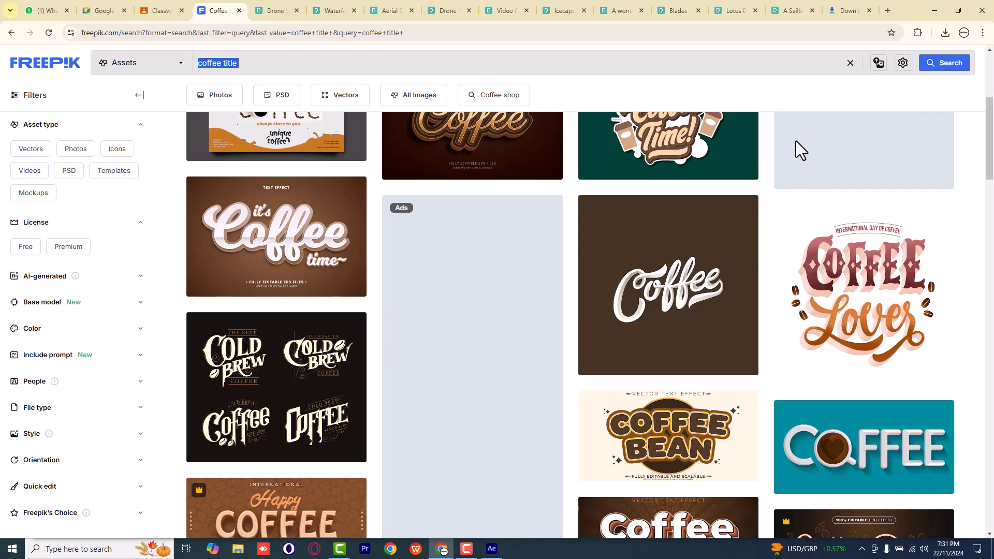
{"action": "type", "text": "cars title"}
{"action": "key", "text": "Return"}
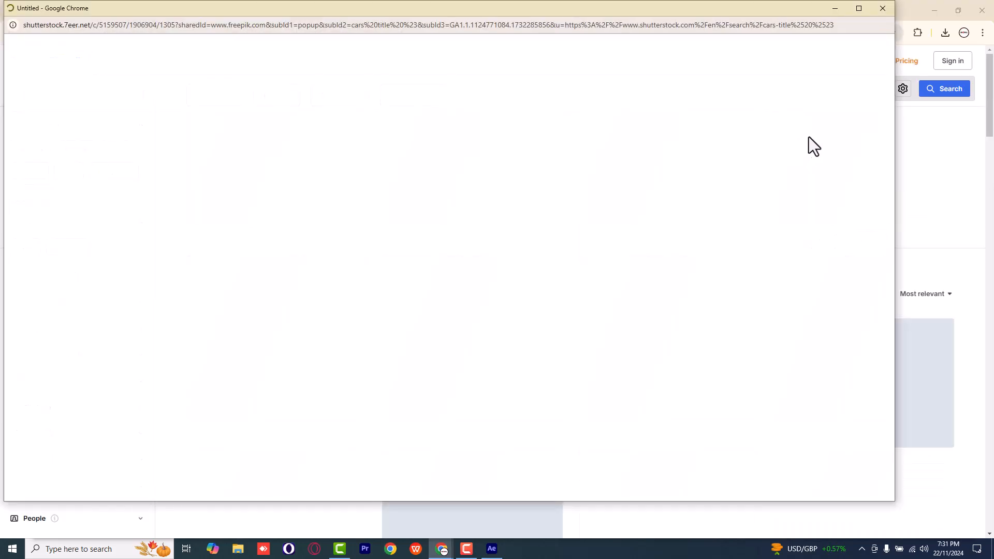
{"action": "left_click", "coordinate": [883, 8]}
{"action": "left_click", "coordinate": [309, 91]}
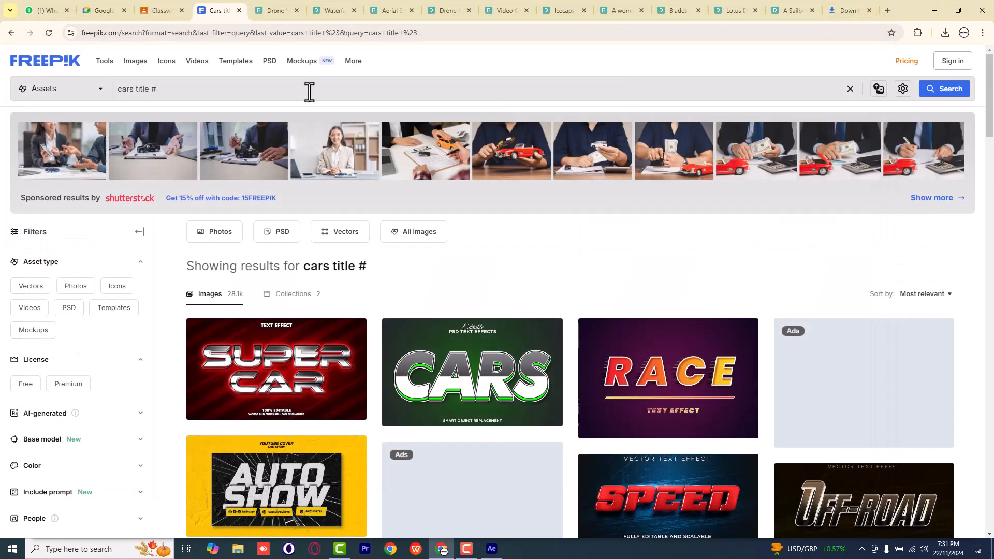
{"action": "key", "text": "BackSpace"}
{"action": "key", "text": "Return"}
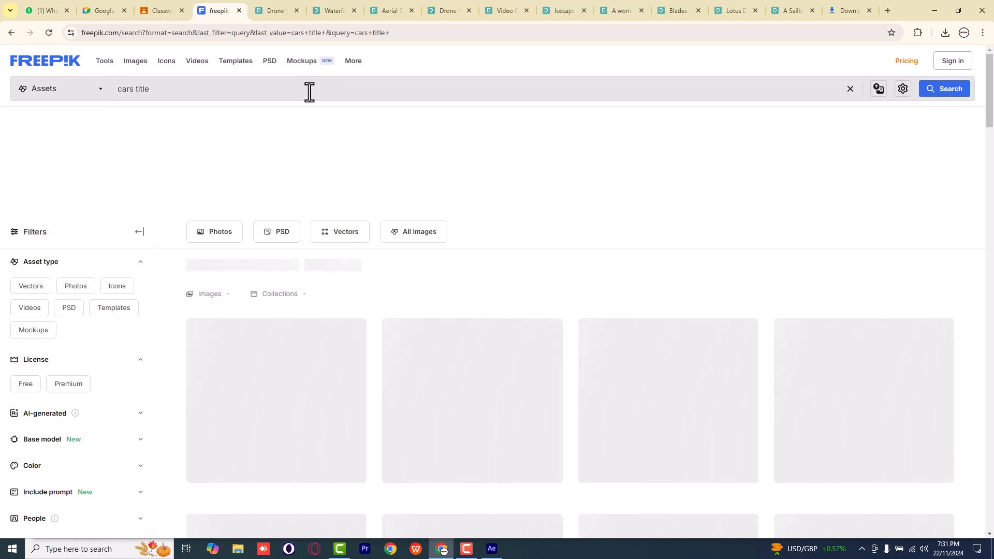
- Look through the car title designs in the Freepik results and switch back to the After Effects import dialog
{"action": "scroll", "coordinate": [333, 166], "scroll_direction": "down", "scroll_amount": 2}
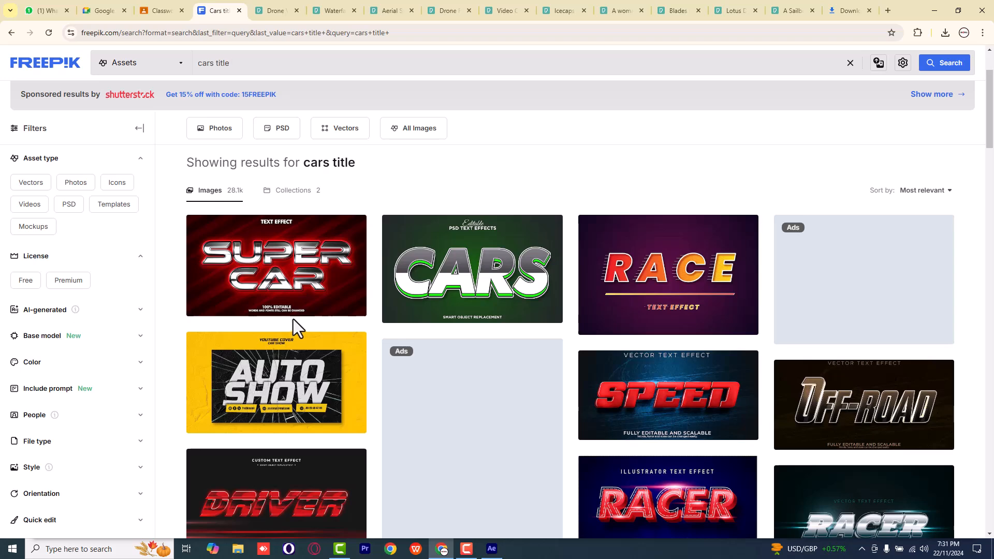
{"action": "scroll", "coordinate": [293, 319], "scroll_direction": "down", "scroll_amount": 3}
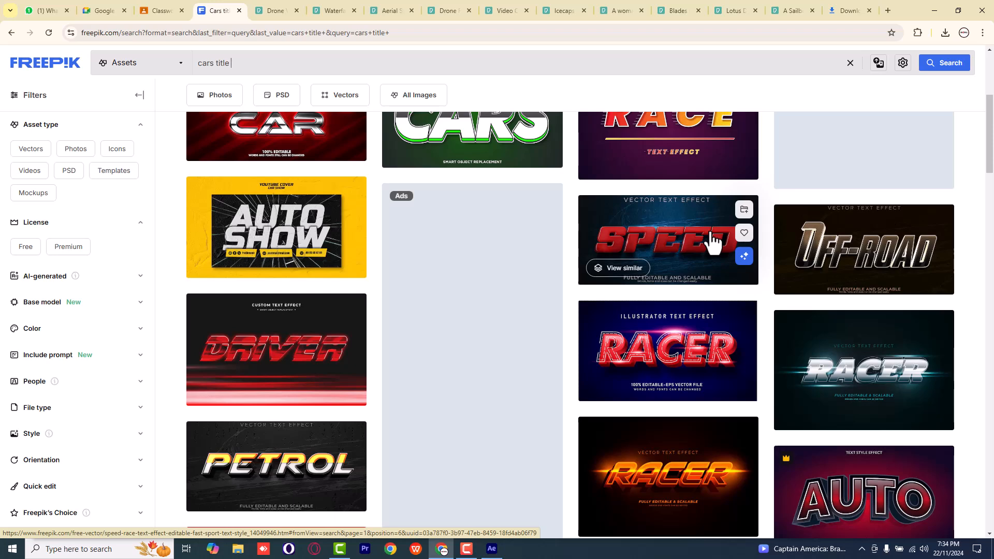
{"action": "scroll", "coordinate": [746, 305], "scroll_direction": "down", "scroll_amount": 8}
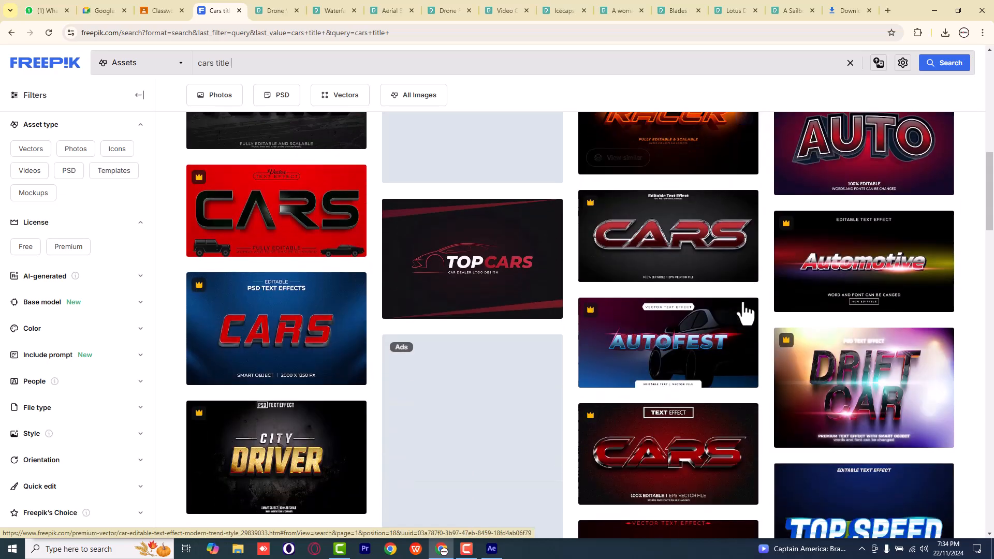
{"action": "scroll", "coordinate": [746, 310], "scroll_direction": "down", "scroll_amount": 8}
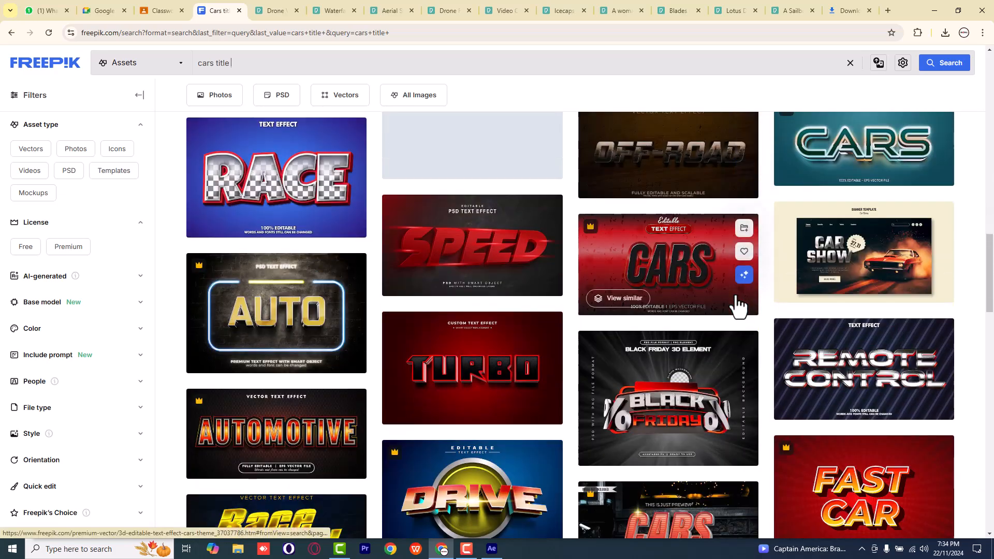
{"action": "scroll", "coordinate": [738, 305], "scroll_direction": "down", "scroll_amount": 3}
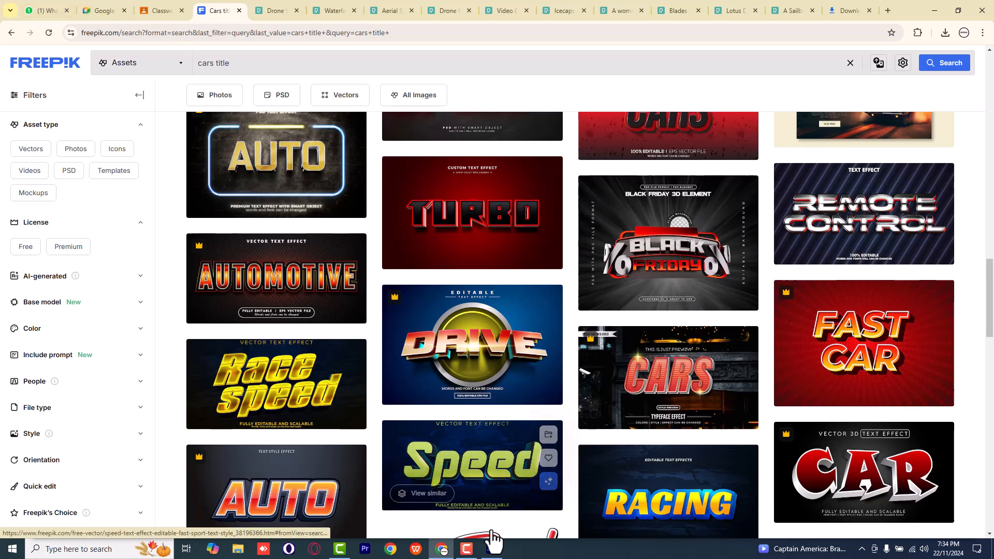
{"action": "left_click", "coordinate": [492, 549]}
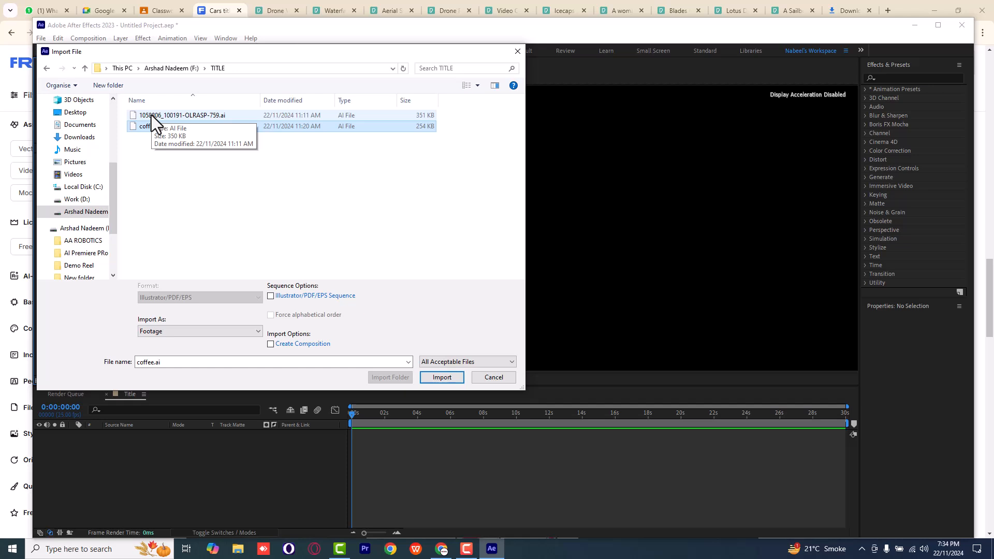
- Import coffee.ai as a Composition with footage dimensions set to Layer Size
{"action": "left_click", "coordinate": [440, 378]}
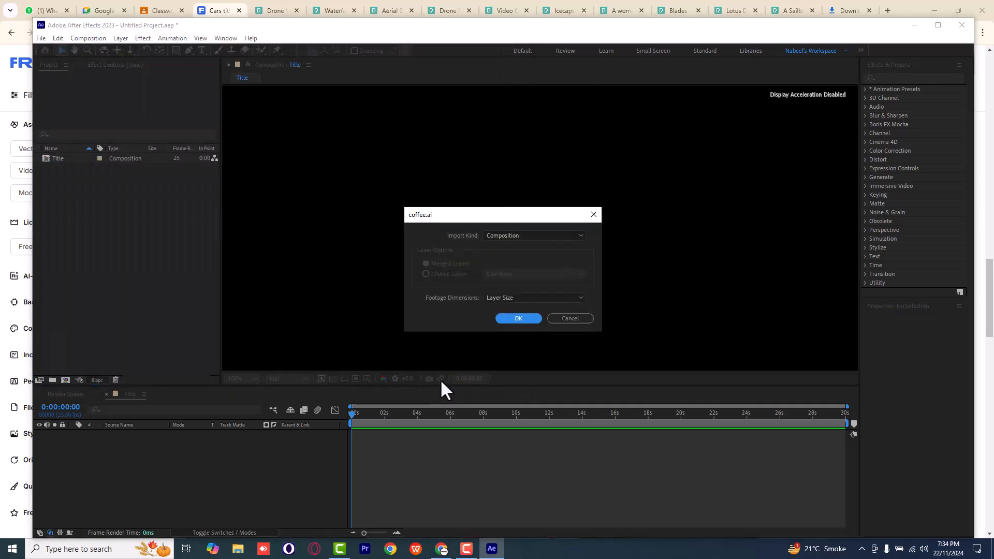
{"action": "left_click_drag", "start_coordinate": [461, 216], "coordinate": [380, 165]}
{"action": "left_click", "coordinate": [422, 179]}
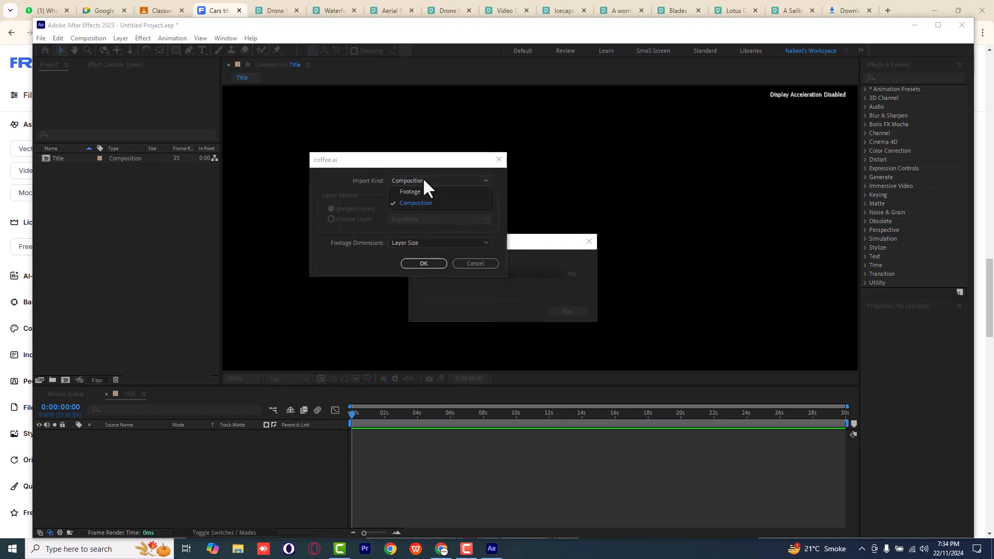
{"action": "left_click", "coordinate": [407, 229]}
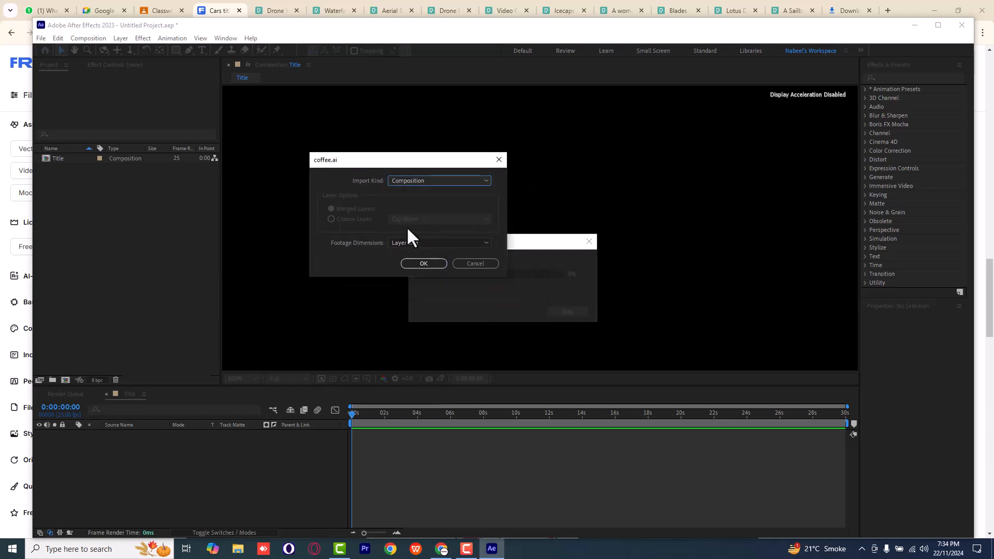
{"action": "left_click", "coordinate": [421, 182]}
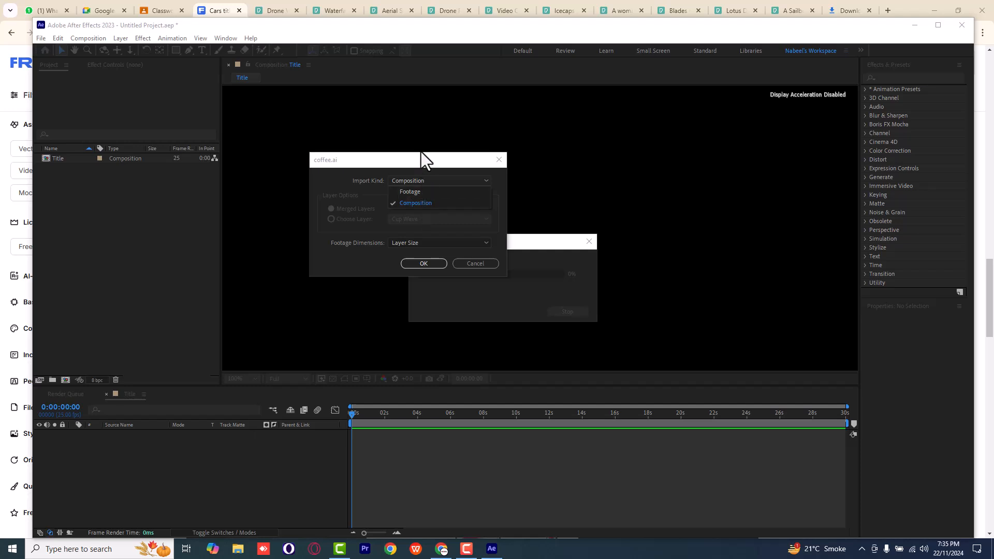
{"action": "left_click", "coordinate": [435, 203]}
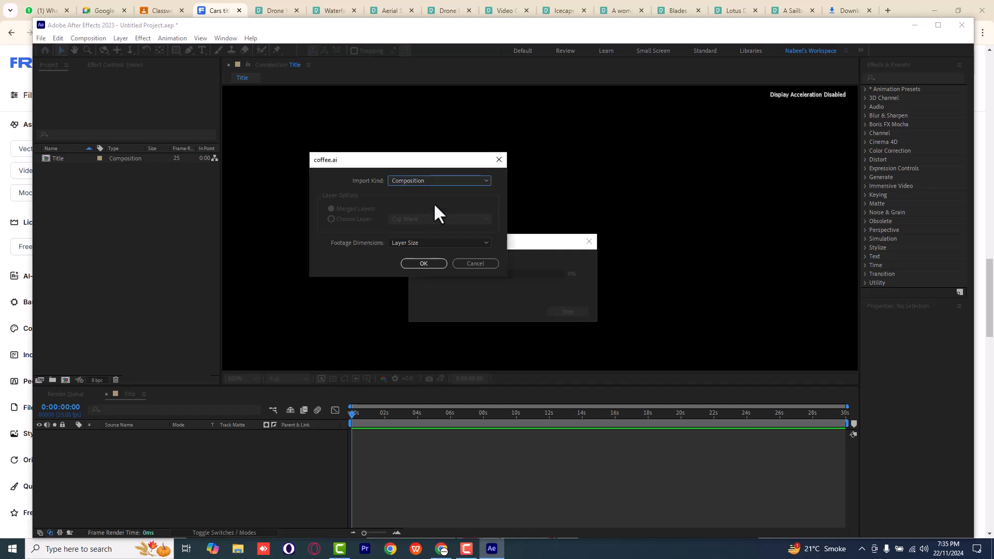
{"action": "left_click", "coordinate": [424, 264]}
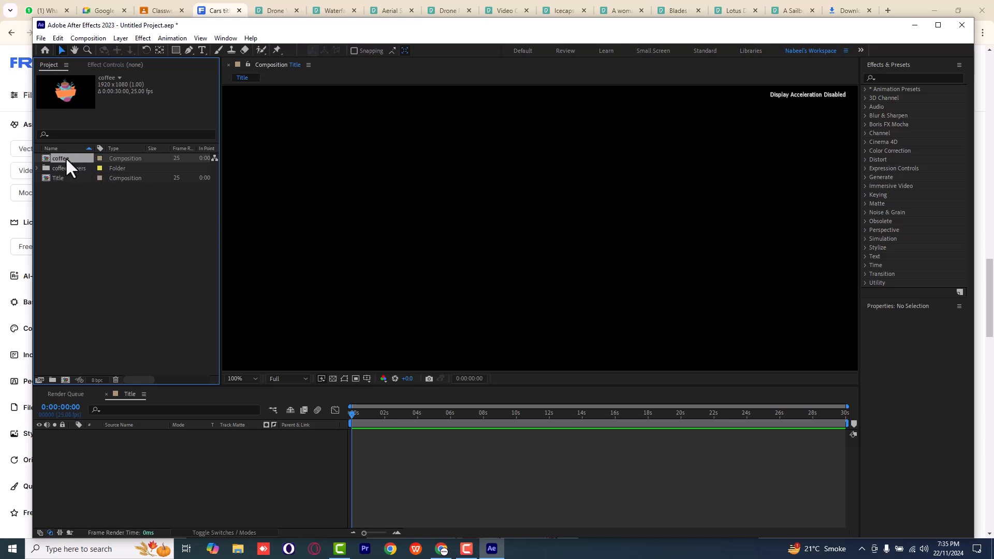
- Open the imported coffee composition so the whole artwork and its layers can be seen
{"action": "double_click", "coordinate": [48, 157]}
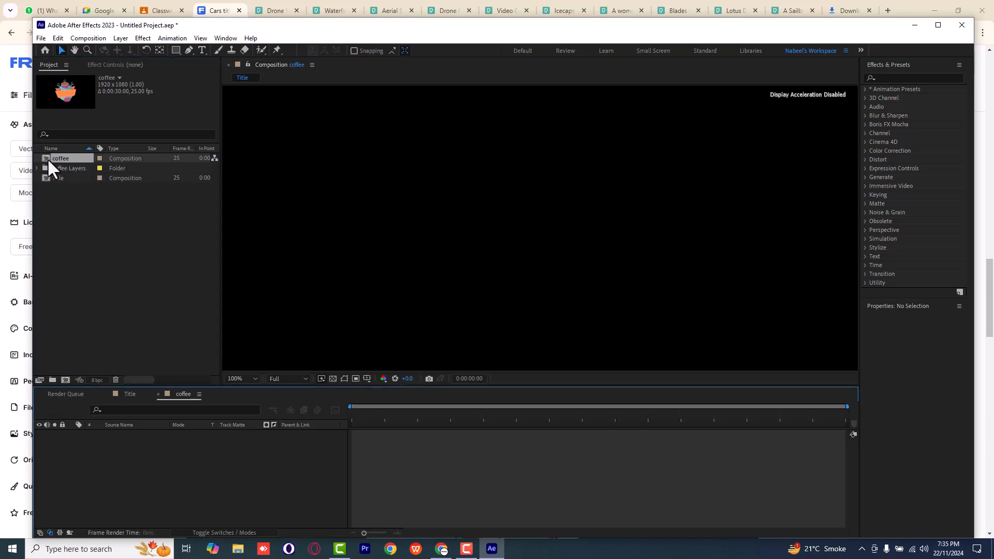
{"action": "scroll", "coordinate": [417, 294], "scroll_direction": "down", "scroll_amount": 4}
{"action": "scroll", "coordinate": [417, 293], "scroll_direction": "up", "scroll_amount": 2}
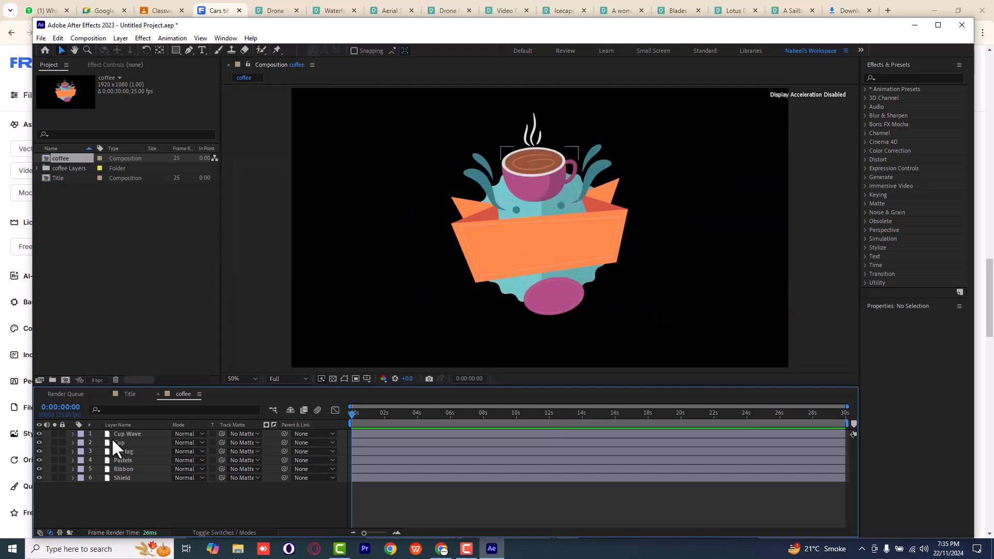
- Hide and show each layer of the coffee composition in turn, from Cup Wave down to Shield, to identify its artwork
{"action": "left_click", "coordinate": [39, 434]}
{"action": "left_click", "coordinate": [39, 434]}
{"action": "left_click", "coordinate": [39, 443]}
{"action": "left_click", "coordinate": [39, 442]}
{"action": "left_click", "coordinate": [40, 450]}
{"action": "left_click", "coordinate": [39, 450]}
{"action": "left_click", "coordinate": [40, 459]}
{"action": "left_click", "coordinate": [39, 459]}
{"action": "left_click", "coordinate": [40, 459]}
{"action": "left_click", "coordinate": [40, 459]}
{"action": "left_click", "coordinate": [40, 468]}
{"action": "left_click", "coordinate": [39, 468]}
{"action": "left_click", "coordinate": [39, 477]}
{"action": "left_click", "coordinate": [39, 476]}
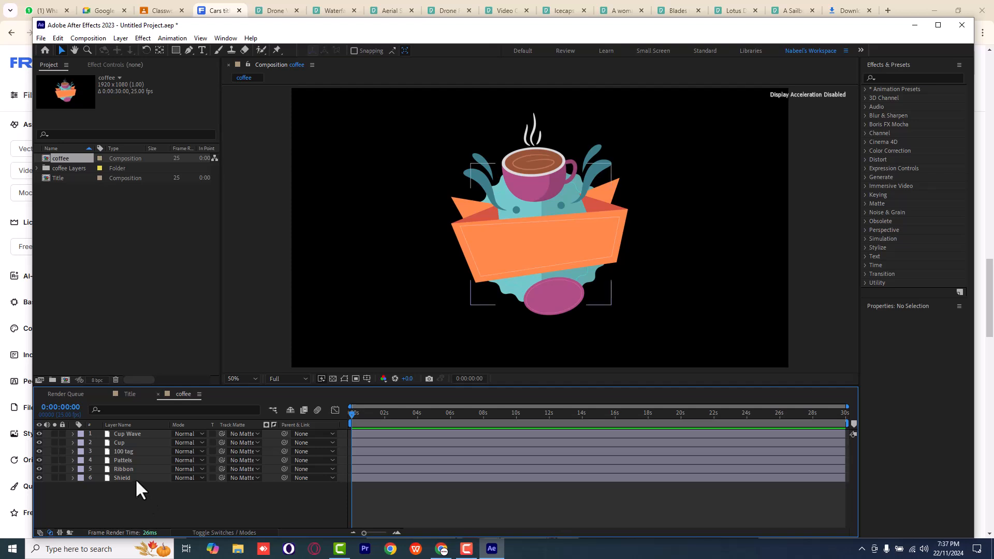
- Select the Shield layer and briefly hide it to check which part of the badge it forms
{"action": "left_click", "coordinate": [120, 477]}
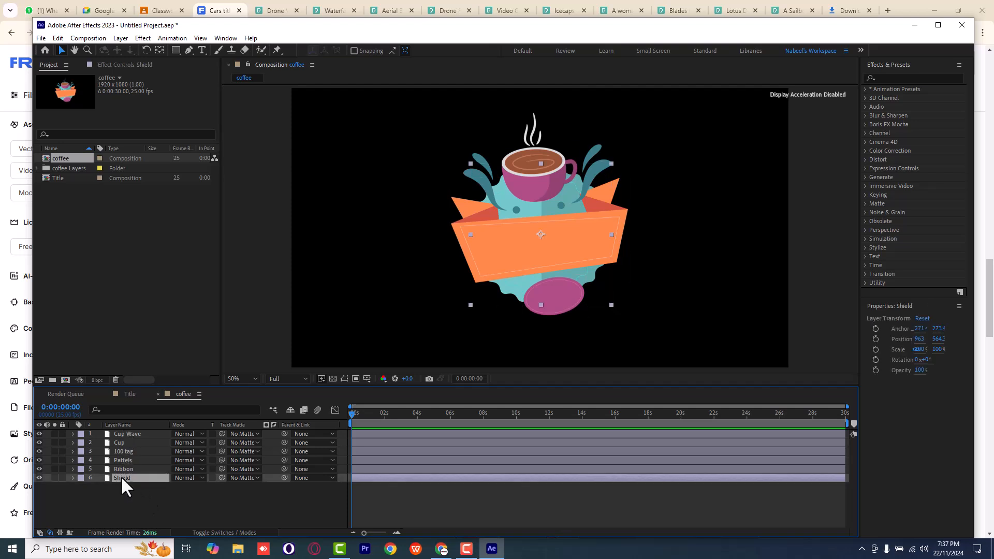
{"action": "scroll", "coordinate": [502, 185], "scroll_direction": "up", "scroll_amount": 2}
{"action": "scroll", "coordinate": [501, 184], "scroll_direction": "down", "scroll_amount": 2}
{"action": "left_click", "coordinate": [39, 478]}
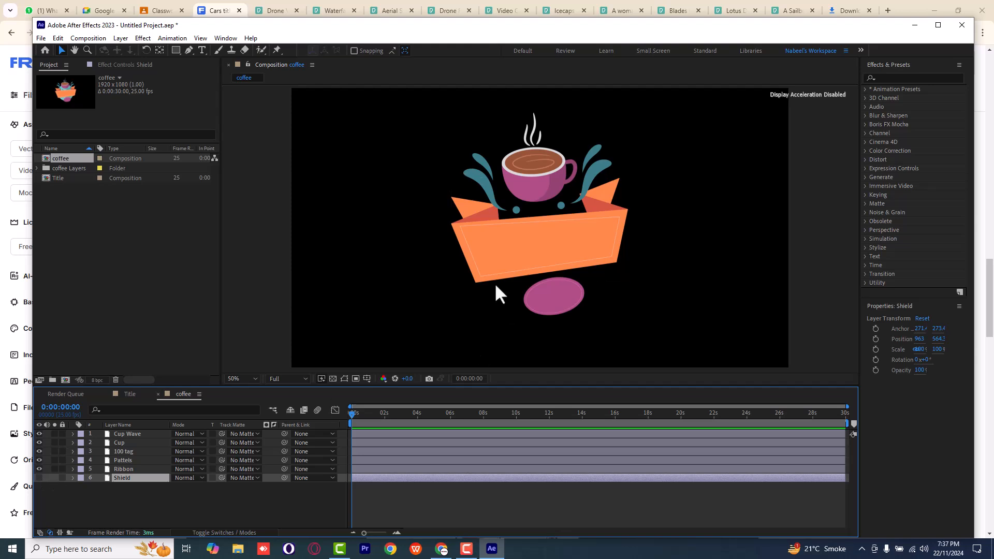
{"action": "left_click", "coordinate": [39, 478]}
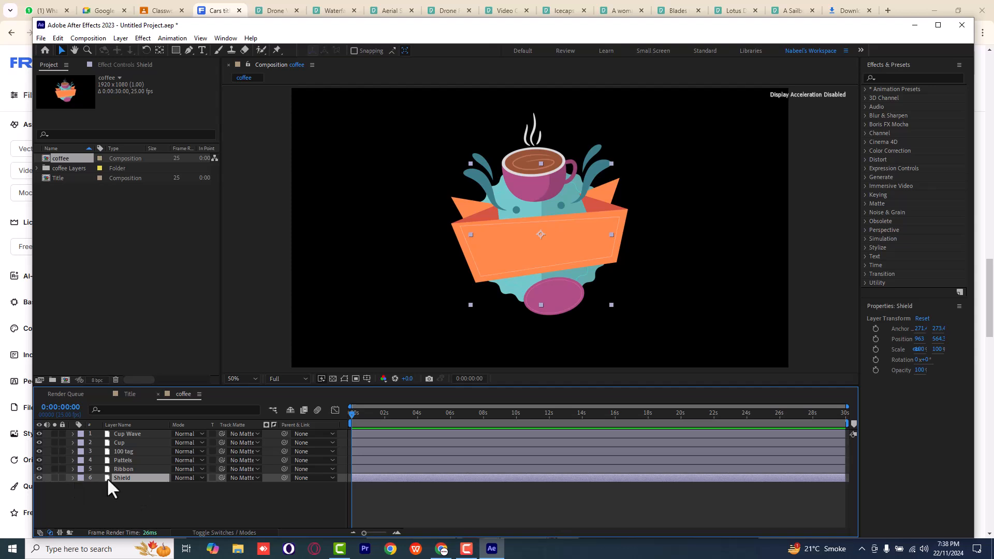
- Start Scale keyframing on the Shield layer at frame 0 and add a second Scale keyframe at frame 10
{"action": "key", "text": "s"}
{"action": "left_click", "coordinate": [98, 487]}
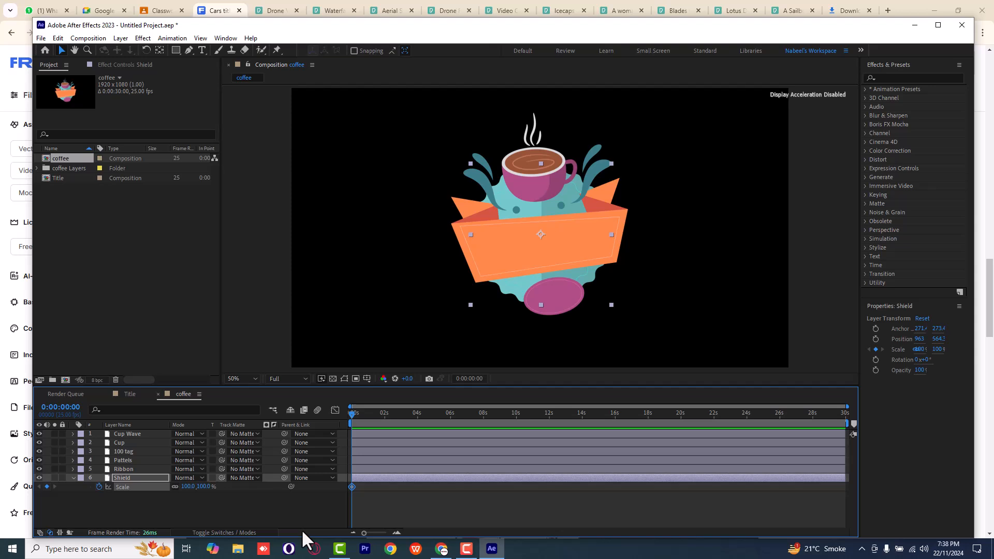
{"action": "key", "text": "3"}
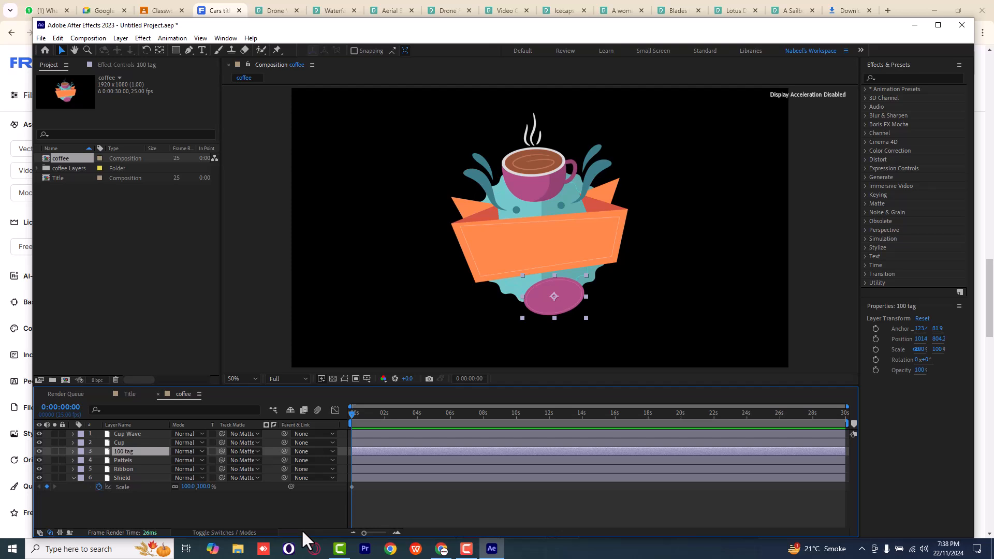
{"action": "key", "text": "Page_Down"}
{"action": "key", "text": "Page_Down"}
{"action": "key", "text": "Page_Down"}
{"action": "key", "text": "Page_Down"}
{"action": "key", "text": "Page_Down"}
{"action": "key", "text": "Page_Down"}
{"action": "key", "text": "Page_Down"}
{"action": "key", "text": "Page_Down"}
{"action": "key", "text": "Page_Down"}
{"action": "key", "text": "Page_Down"}
{"action": "key", "text": "Page_Down"}
{"action": "left_click", "coordinate": [46, 486]}
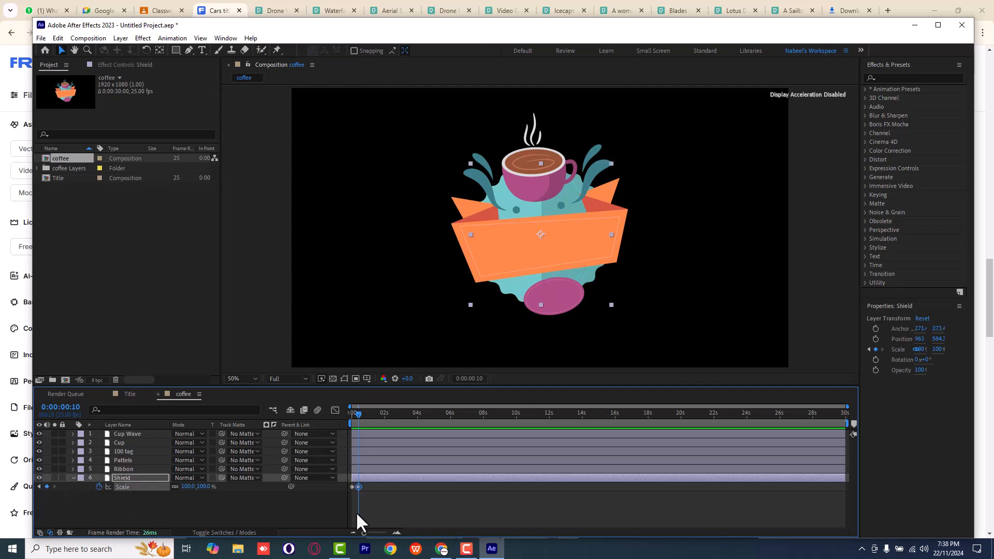
- Add a third Scale keyframe to the Shield layer at frame 20
{"action": "key", "text": "Page_Down"}
{"action": "key", "text": "Page_Down"}
{"action": "key", "text": "Page_Down"}
{"action": "key", "text": "Page_Down"}
{"action": "key", "text": "Page_Down"}
{"action": "key", "text": "Page_Down"}
{"action": "key", "text": "Page_Down"}
{"action": "key", "text": "Page_Down"}
{"action": "key", "text": "Page_Down"}
{"action": "key", "text": "Page_Down"}
{"action": "left_click", "coordinate": [47, 486]}
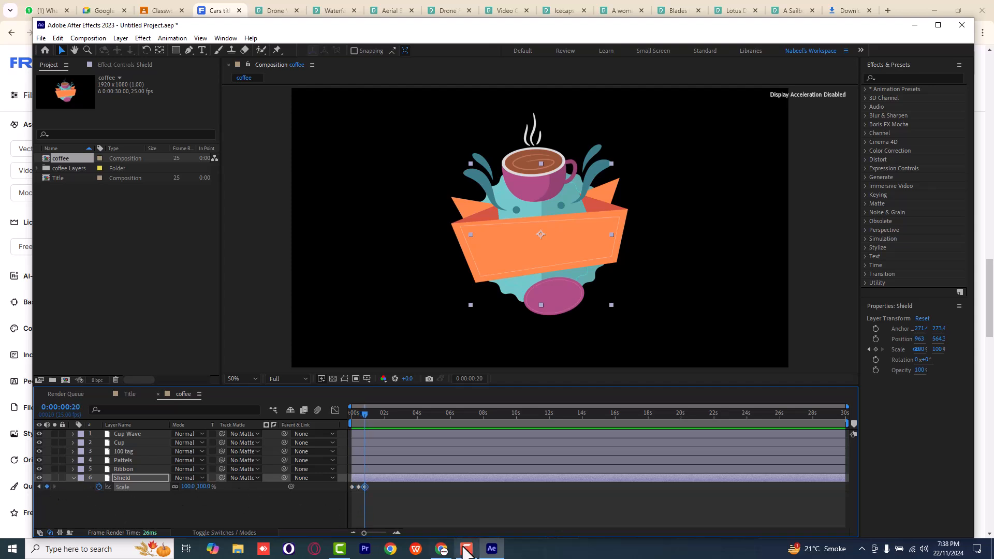
- Set the Shield layer's Scale to 110% at the frame 10 keyframe
{"action": "left_click", "coordinate": [461, 510]}
{"action": "key", "text": "equal"}
{"action": "key", "text": "equal"}
{"action": "key", "text": "equal"}
{"action": "key", "text": "equal"}
{"action": "left_click_drag", "start_coordinate": [445, 533], "coordinate": [417, 531]}
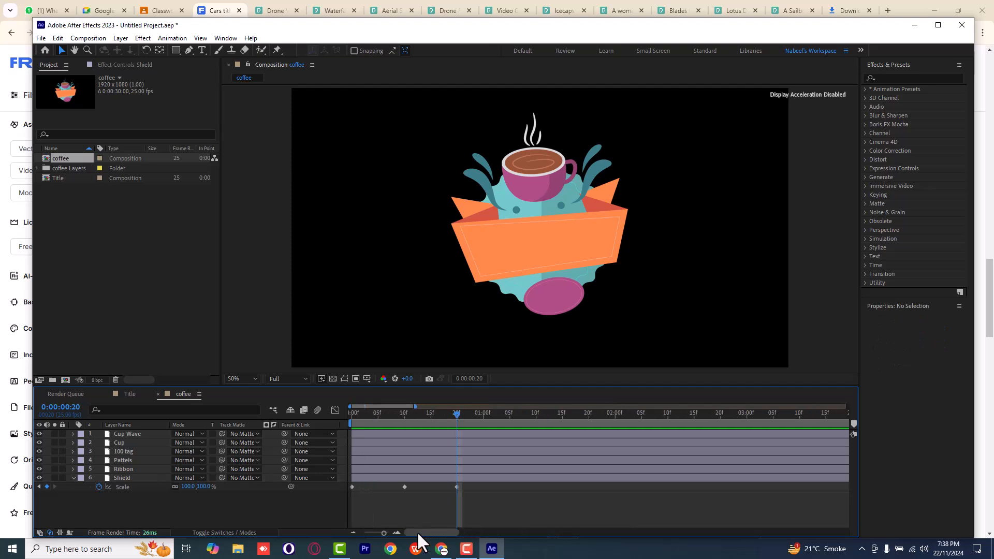
{"action": "left_click_drag", "start_coordinate": [440, 412], "coordinate": [415, 415]}
{"action": "left_click", "coordinate": [405, 417]}
{"action": "left_click", "coordinate": [189, 487]}
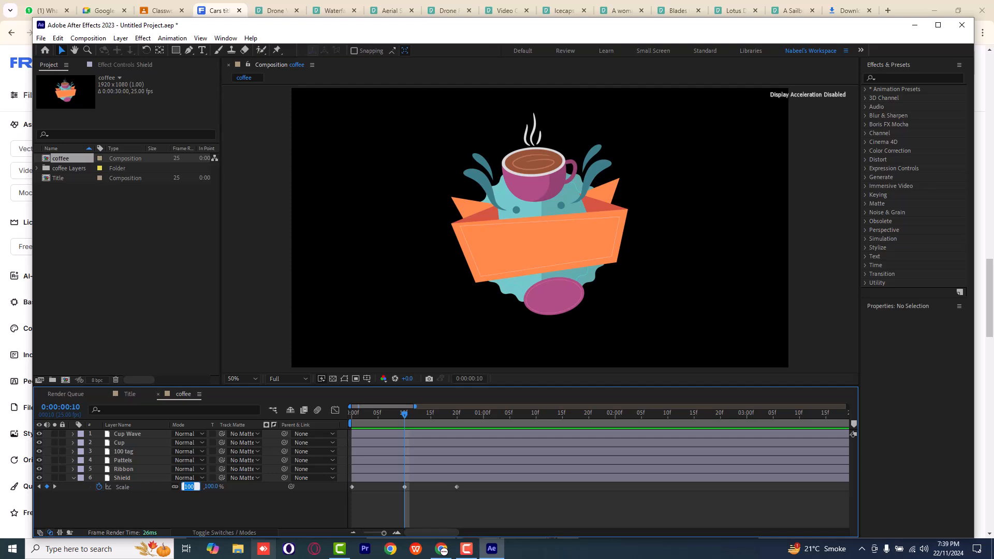
{"action": "key", "text": "Right"}
{"action": "key", "text": "BackSpace"}
{"action": "key", "text": "BackSpace"}
{"action": "type", "text": "110"}
{"action": "key", "text": "Return"}
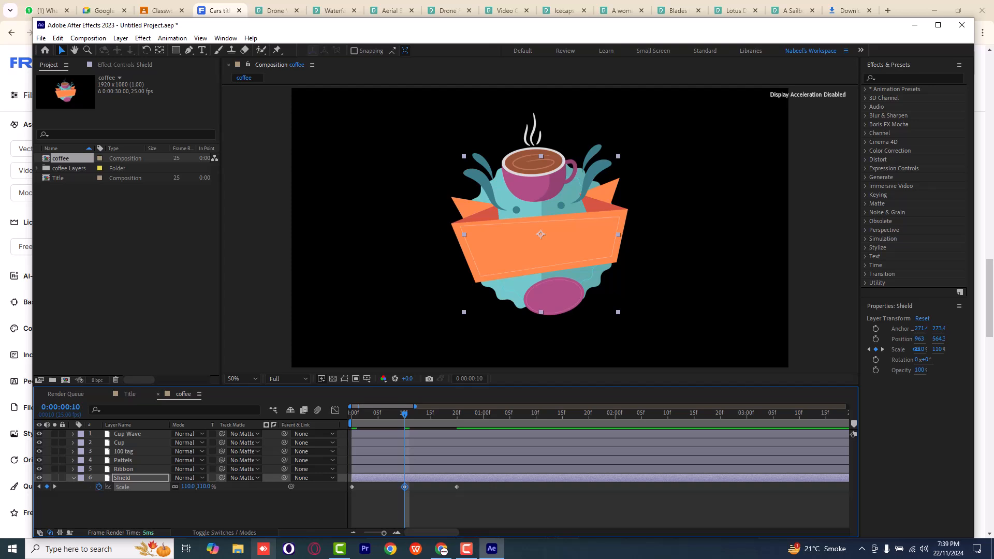
- Set the Shield layer's Scale to 0% at the first keyframe, at frame 0
{"action": "left_click_drag", "start_coordinate": [377, 412], "coordinate": [309, 424]}
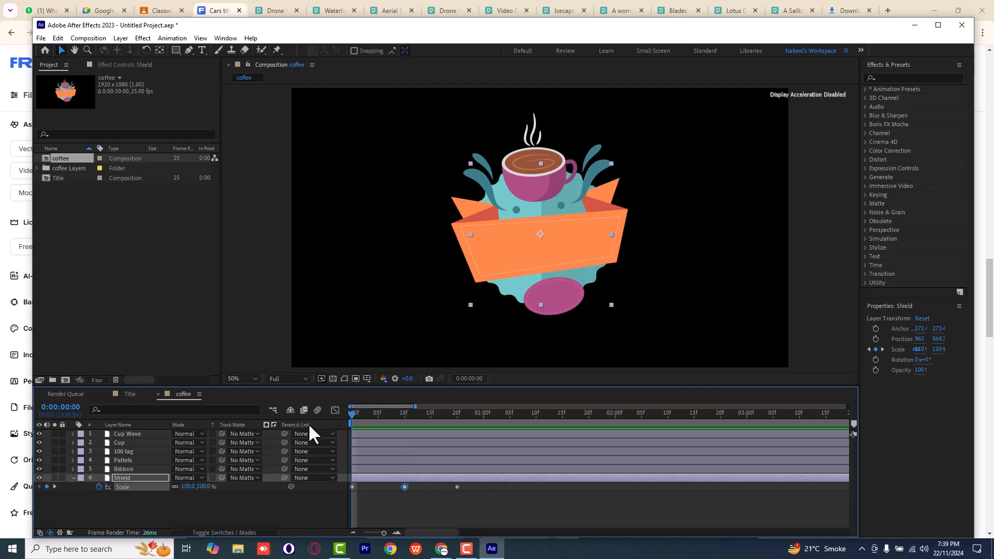
{"action": "left_click", "coordinate": [188, 487]}
{"action": "type", "text": "0"}
{"action": "key", "text": "Return"}
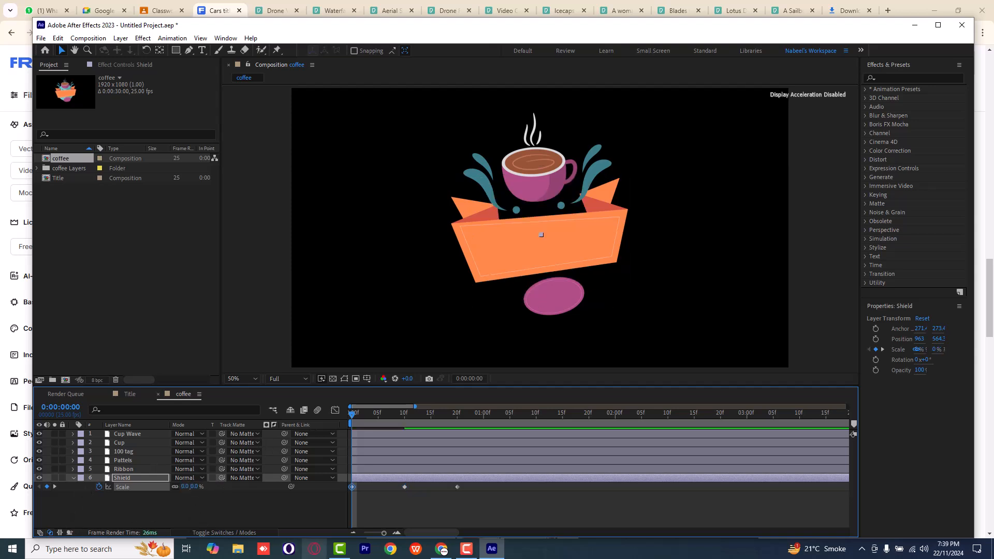
- Step through the Shield's Scale keyframes and review the pop-in animation from the start
{"action": "left_click", "coordinate": [57, 485]}
{"action": "left_click", "coordinate": [57, 486]}
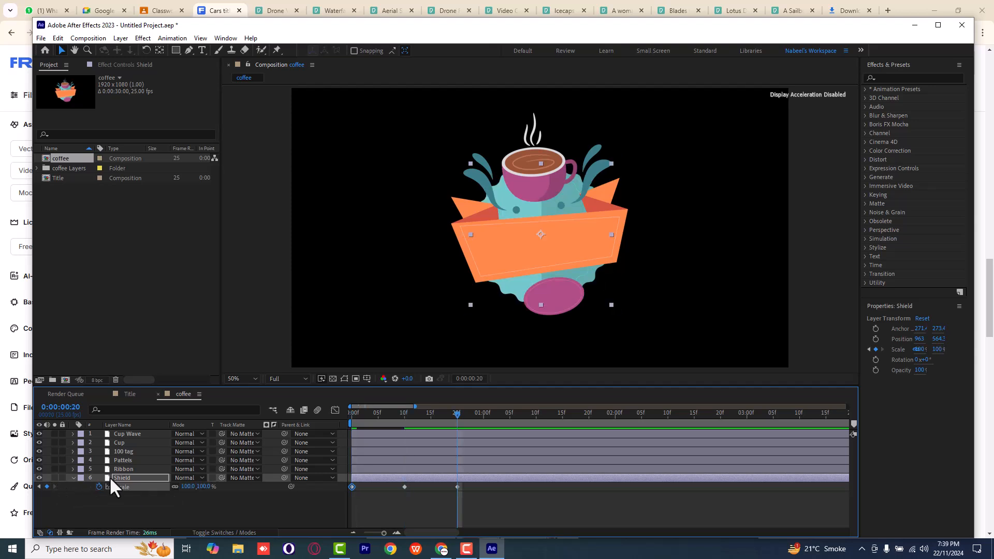
{"action": "left_click", "coordinate": [384, 421]}
{"action": "key", "text": "Home"}
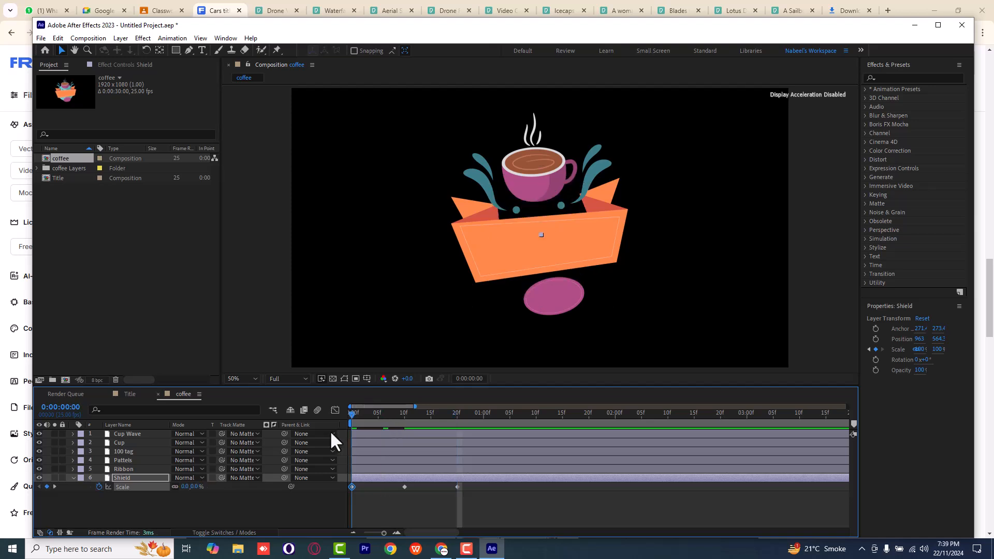
{"action": "left_click_drag", "start_coordinate": [350, 435], "coordinate": [324, 420]}
- Draw a rectangular mask on the Ribbon layer that encloses the entire ribbon
{"action": "left_click", "coordinate": [116, 468]}
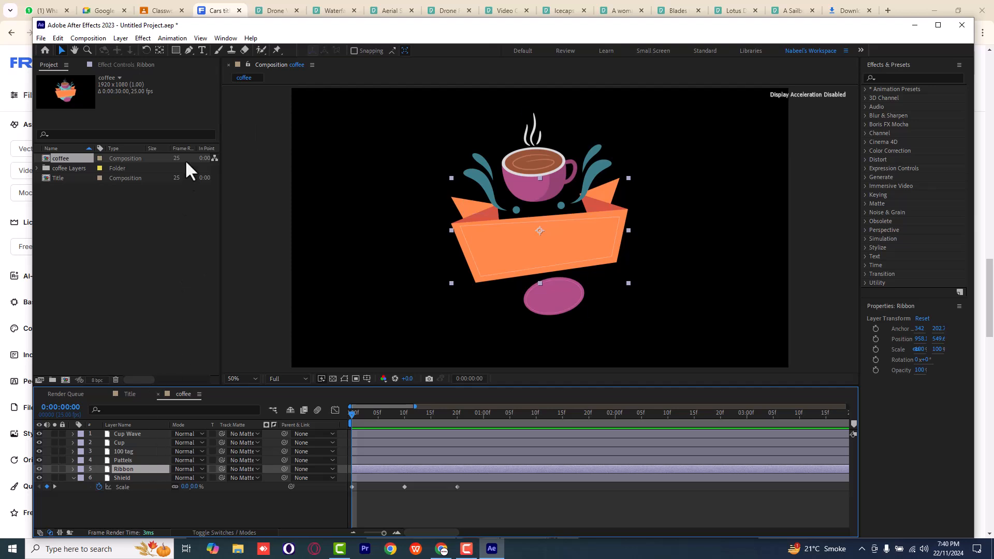
{"action": "left_click", "coordinate": [179, 49]}
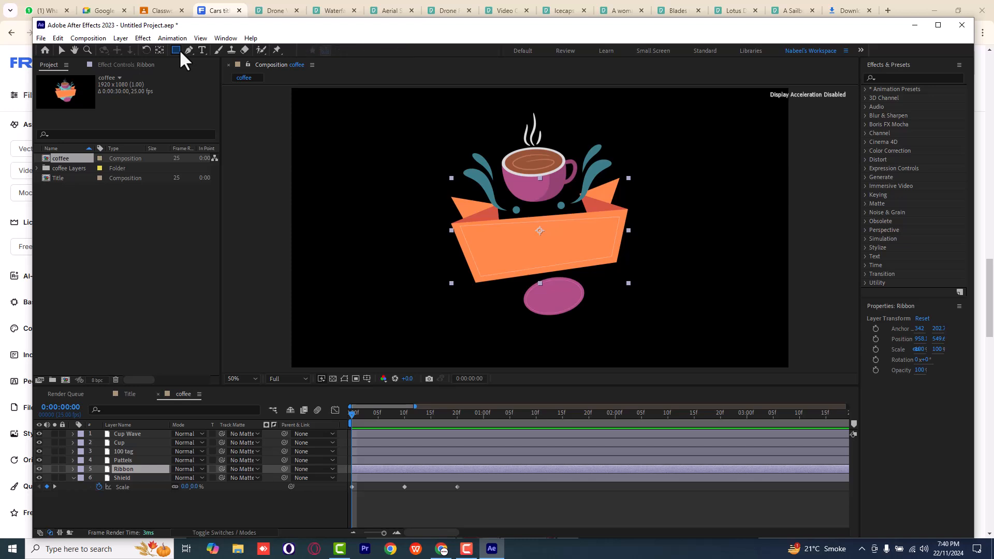
{"action": "left_click_drag", "start_coordinate": [416, 164], "coordinate": [643, 292]}
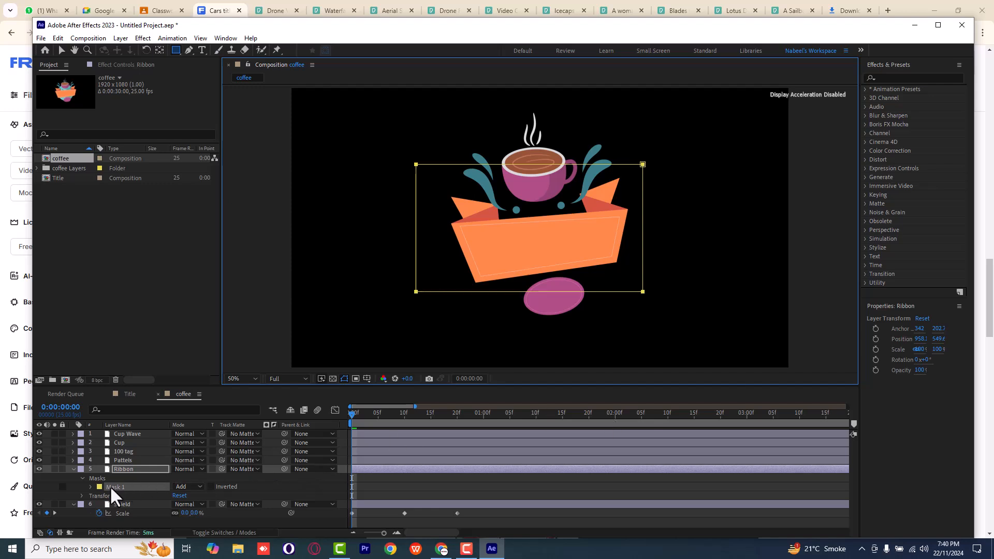
- Keyframe the Ribbon's Mask Path at frame 0 and again at frame 10
{"action": "left_click", "coordinate": [90, 487]}
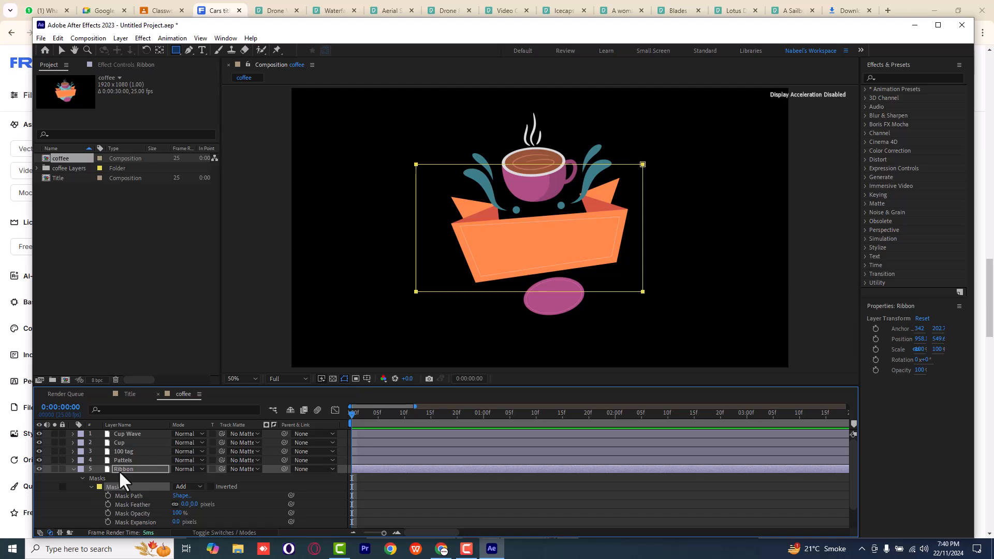
{"action": "left_click", "coordinate": [109, 496]}
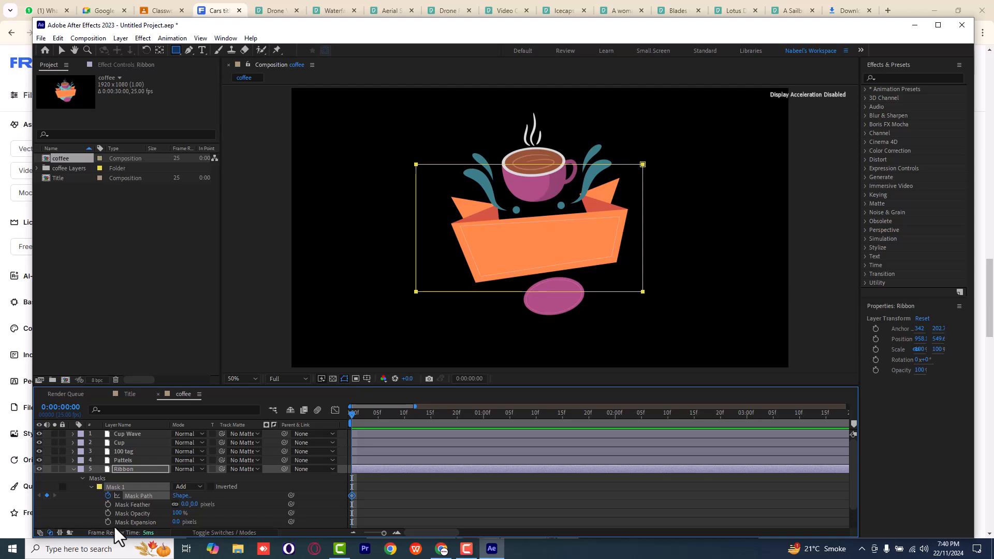
{"action": "key", "text": "KP_3"}
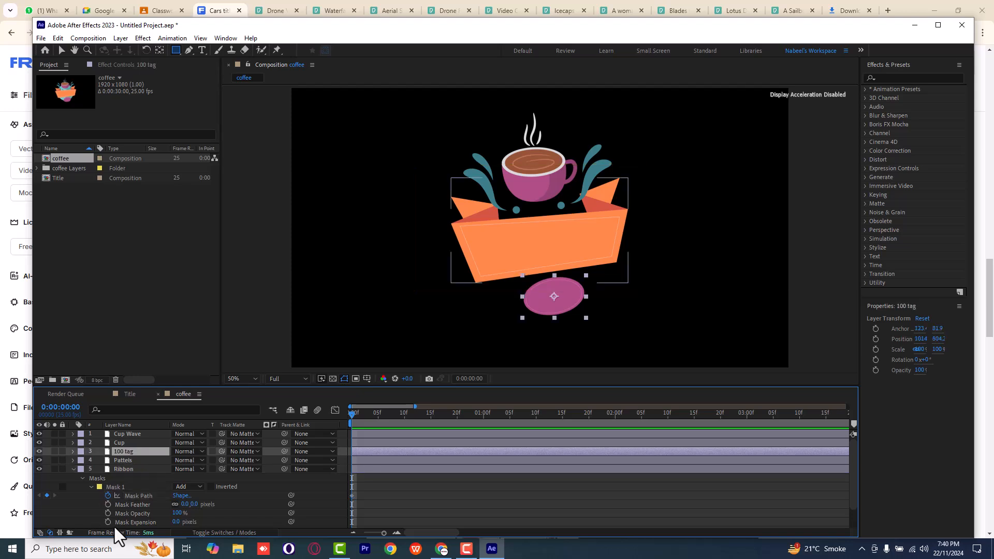
{"action": "key", "text": "space"}
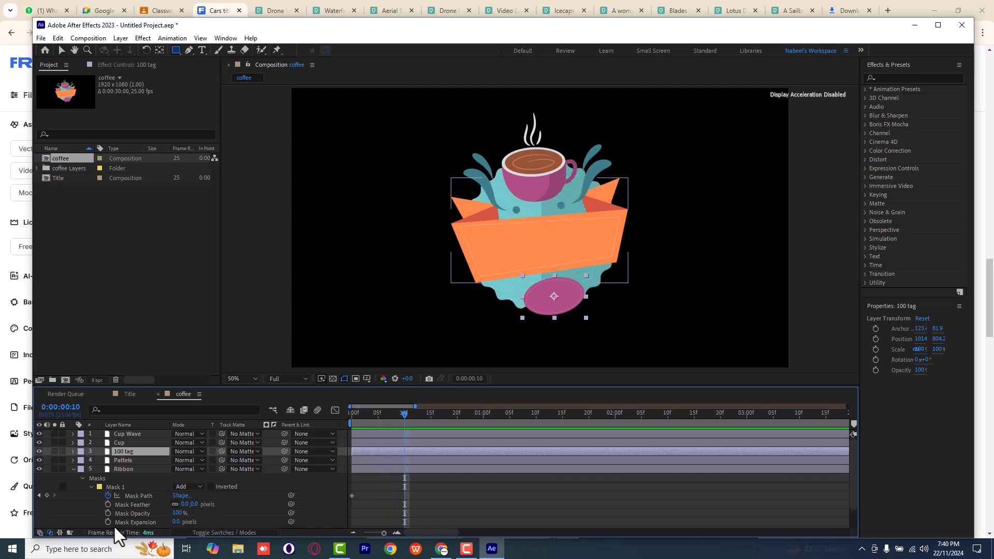
{"action": "left_click", "coordinate": [47, 495]}
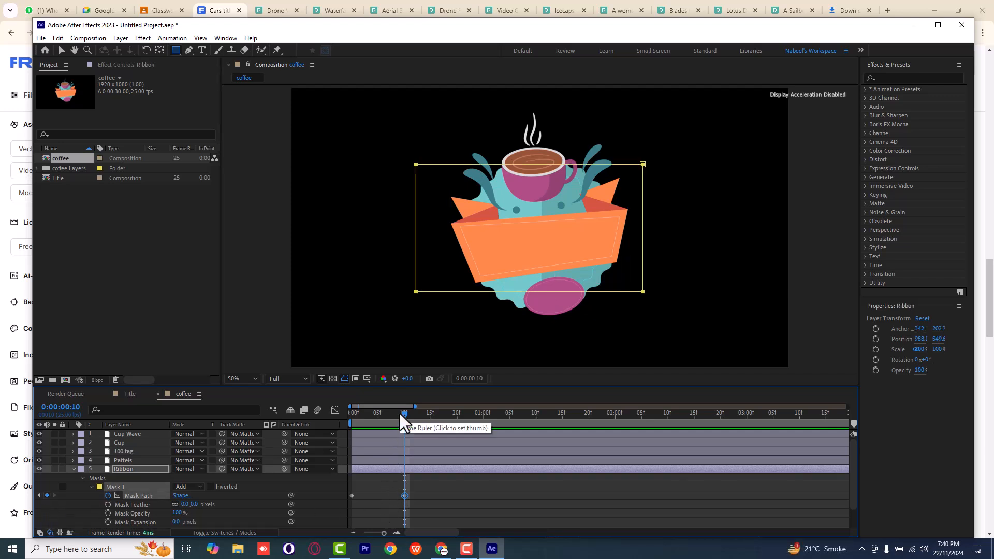
- At frame 0, narrow the Ribbon's mask from its right edge to a strip left of the ribbon, hiding the artwork
{"action": "left_click_drag", "start_coordinate": [400, 415], "coordinate": [347, 417]}
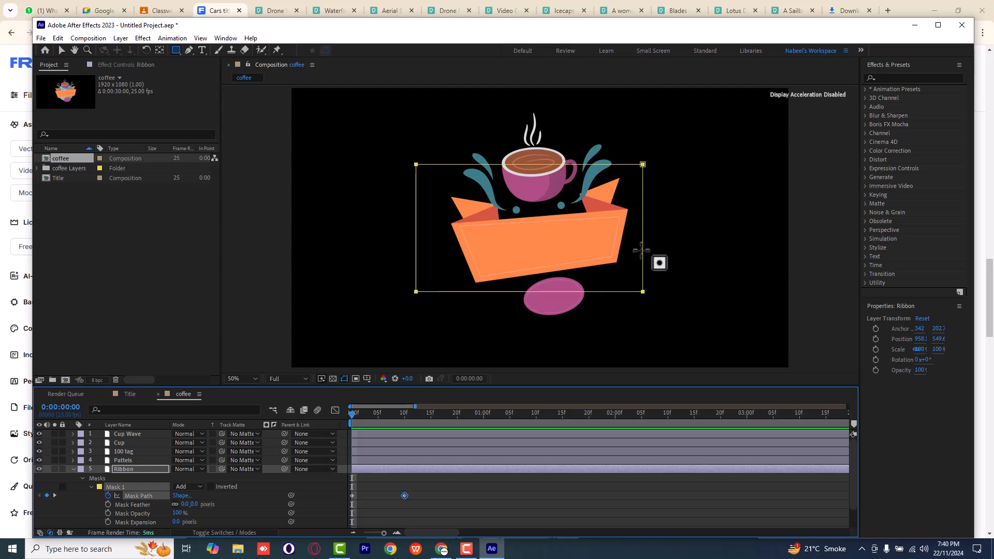
{"action": "left_click", "coordinate": [61, 48]}
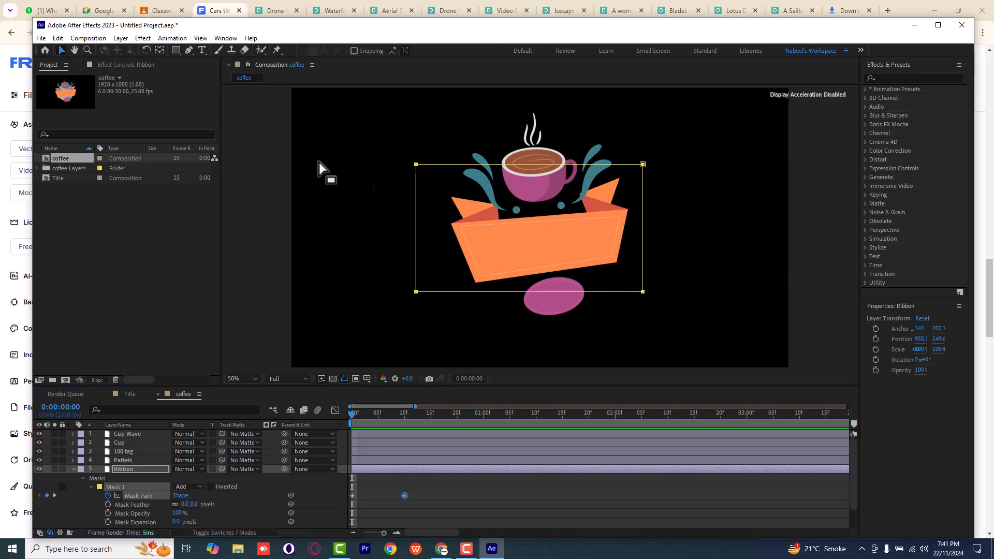
{"action": "left_click", "coordinate": [649, 247]}
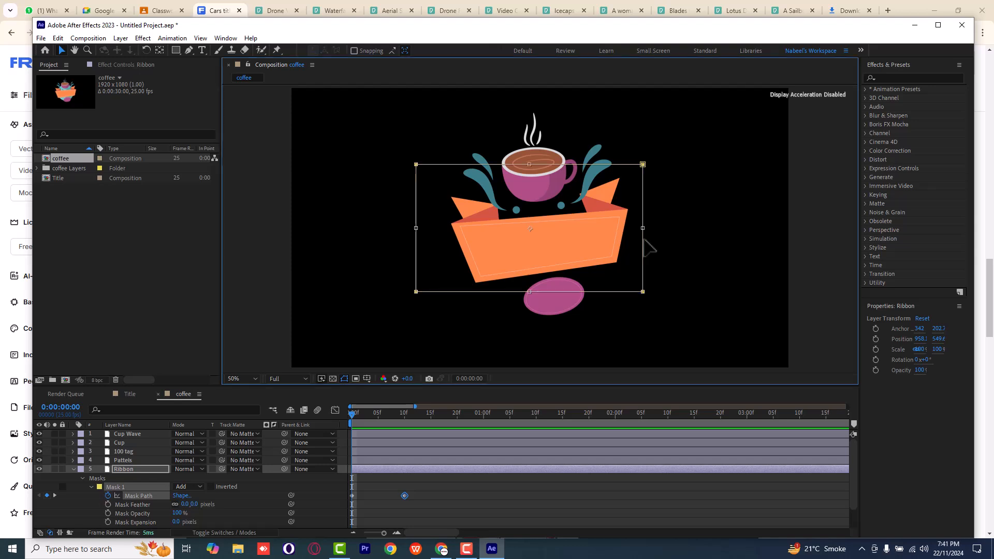
{"action": "left_click_drag", "start_coordinate": [644, 228], "coordinate": [446, 230]}
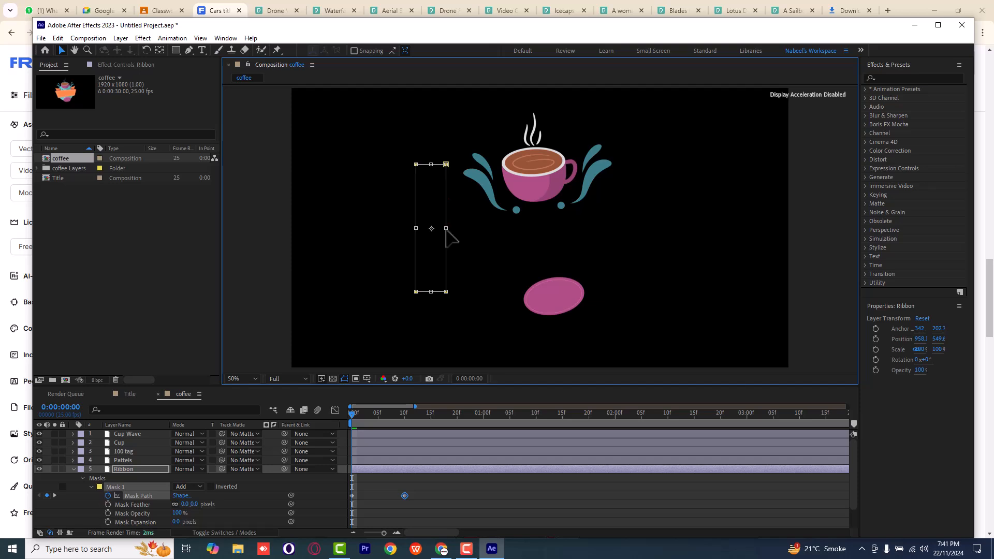
- Play back the Ribbon's mask reveal from frame 0 and collapse the Ribbon's properties
{"action": "left_click", "coordinate": [553, 502]}
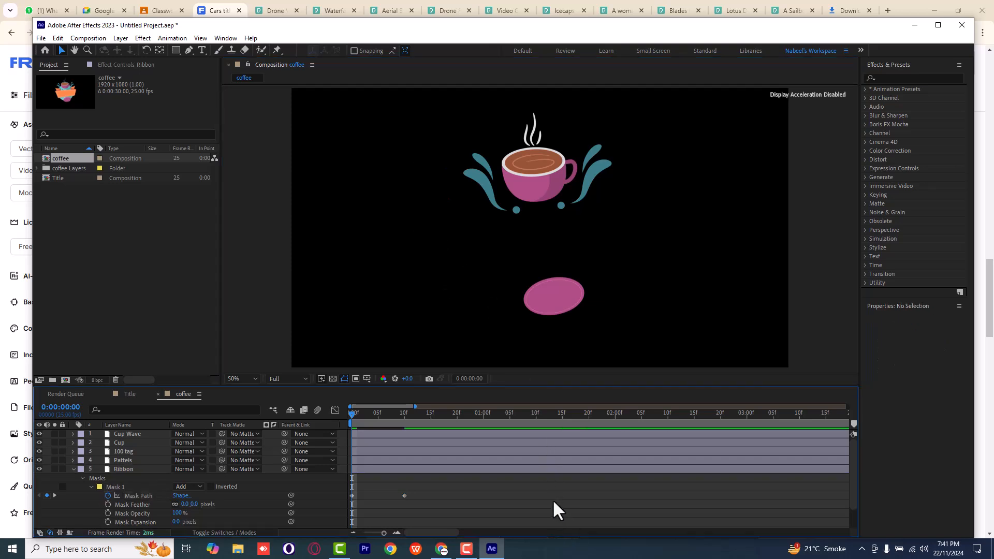
{"action": "key", "text": "space"}
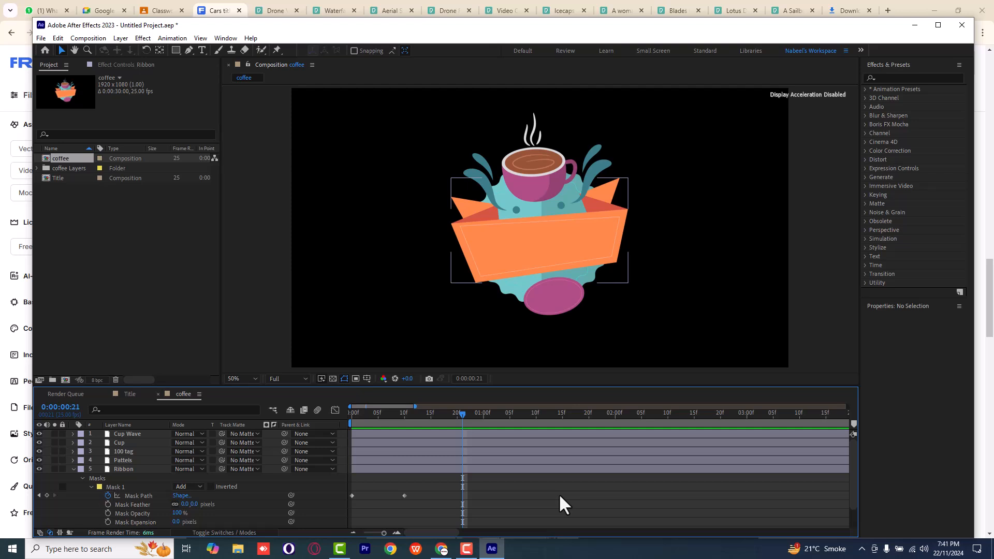
{"action": "left_click", "coordinate": [73, 469]}
- Reveal the Scale property of the Pattels layer with the playhead at frame 0
{"action": "left_click", "coordinate": [126, 465]}
{"action": "left_click", "coordinate": [127, 458]}
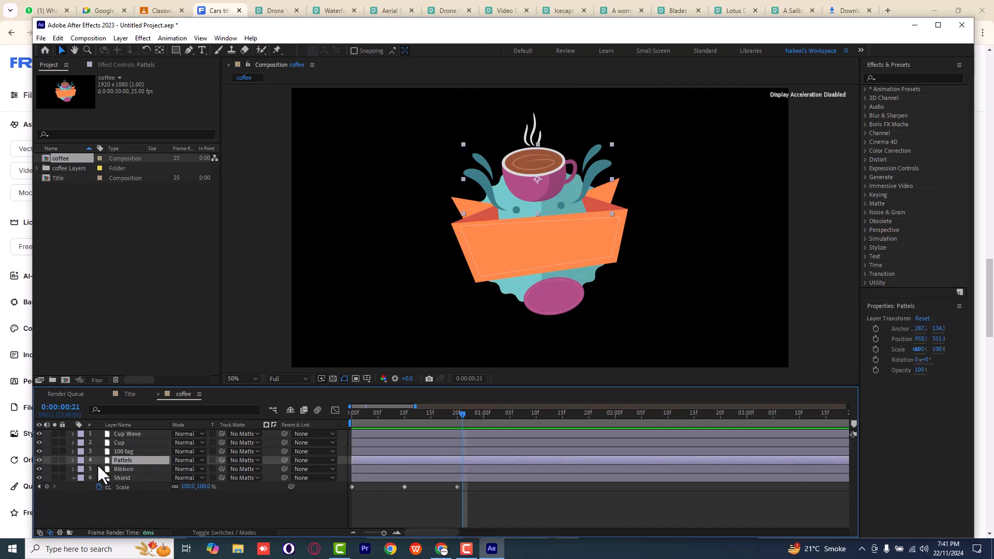
{"action": "left_click", "coordinate": [40, 460]}
{"action": "left_click_drag", "start_coordinate": [376, 414], "coordinate": [321, 415]}
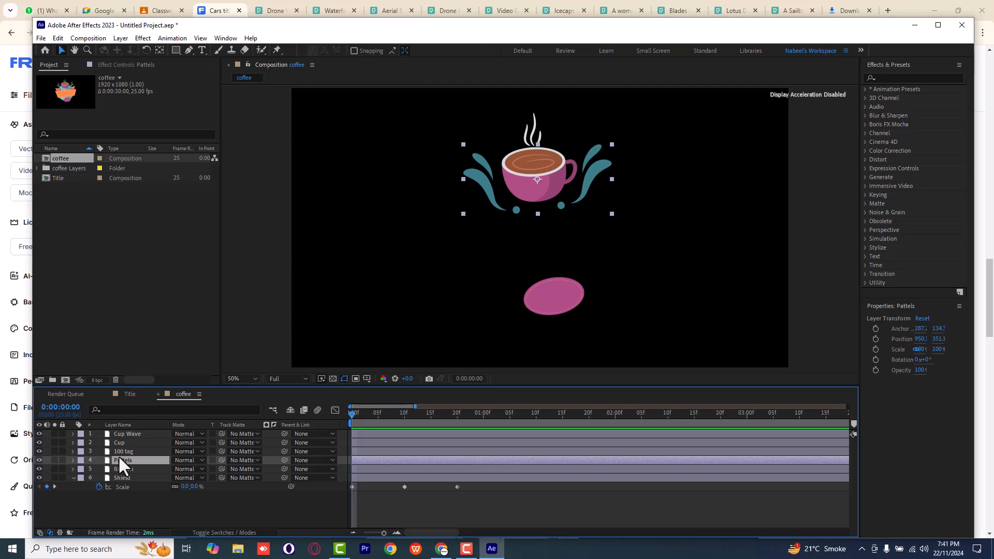
{"action": "key", "text": "s"}
- Test how the Pattels layer scales about its central anchor point and undo the scale change
{"action": "mouse_move", "coordinate": [187, 470]}
{"action": "left_mouse_down"}
{"action": "mouse_move", "coordinate": [171, 468]}
{"action": "mouse_move", "coordinate": [186, 468]}
{"action": "left_mouse_up"}
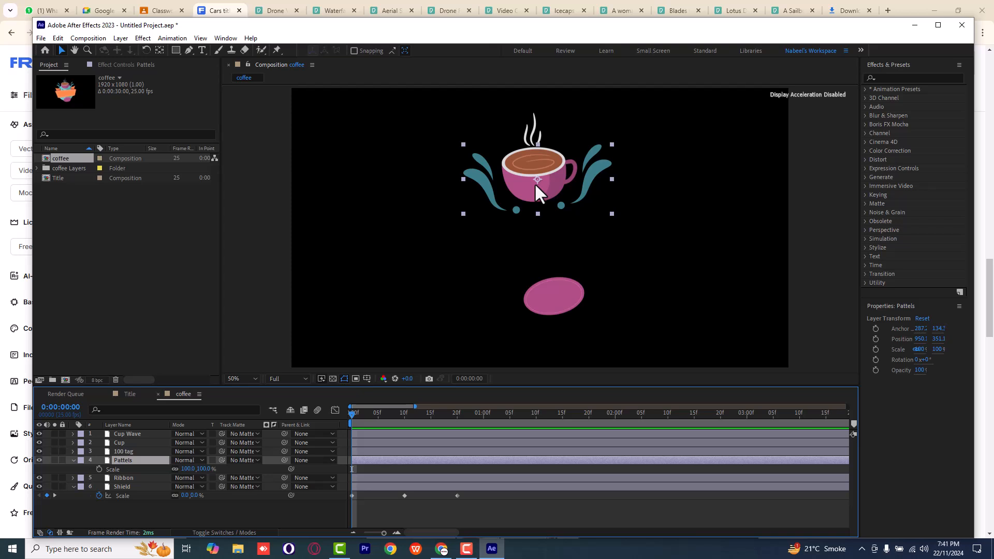
{"action": "mouse_move", "coordinate": [189, 469]}
{"action": "left_mouse_down"}
{"action": "mouse_move", "coordinate": [172, 469]}
{"action": "mouse_move", "coordinate": [197, 459]}
{"action": "left_mouse_up"}
{"action": "key", "text": "ctrl+z"}
{"action": "scroll", "coordinate": [607, 226], "scroll_direction": "up", "scroll_amount": 4}
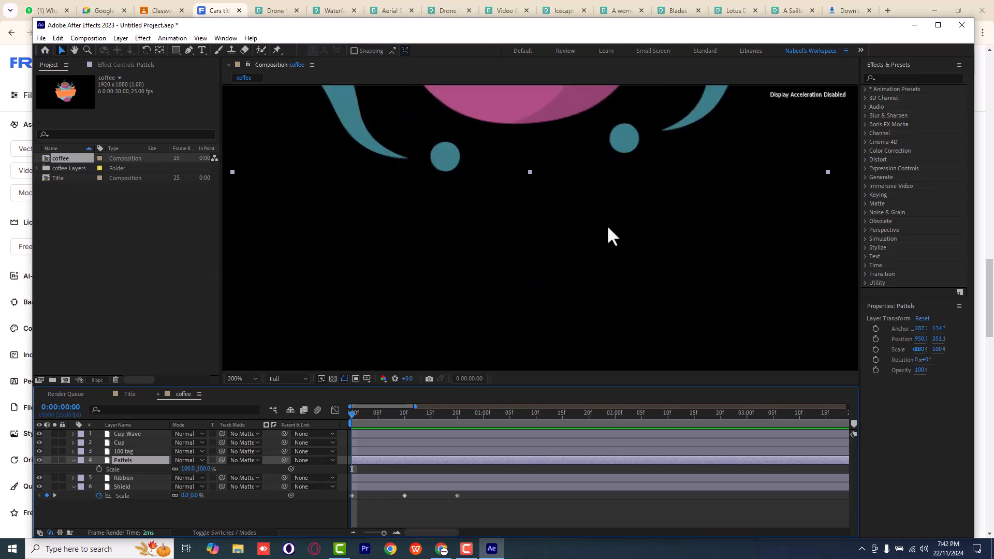
{"action": "left_click_drag", "start_coordinate": [607, 228], "coordinate": [559, 329]}
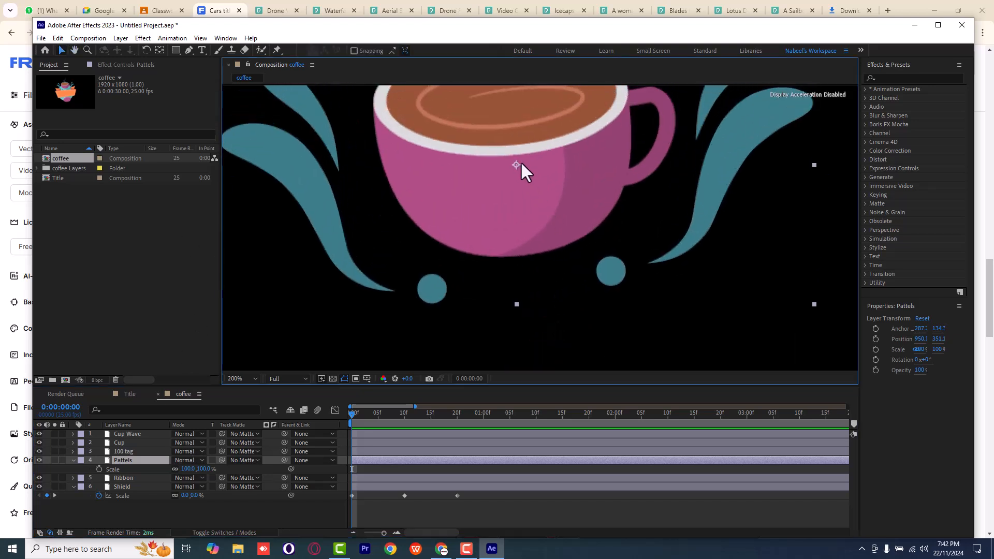
{"action": "scroll", "coordinate": [520, 163], "scroll_direction": "down", "scroll_amount": 4}
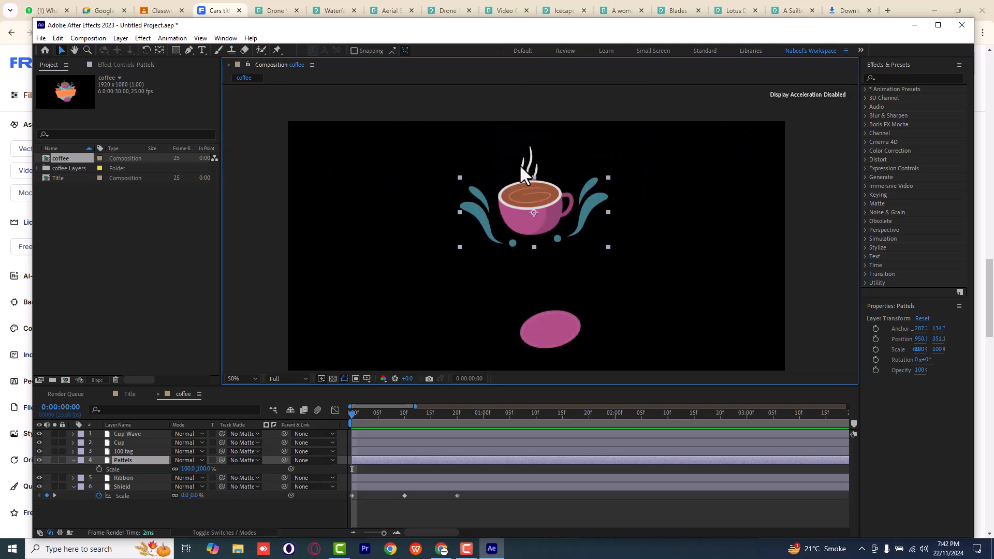
{"action": "left_click_drag", "start_coordinate": [187, 469], "coordinate": [186, 469]}
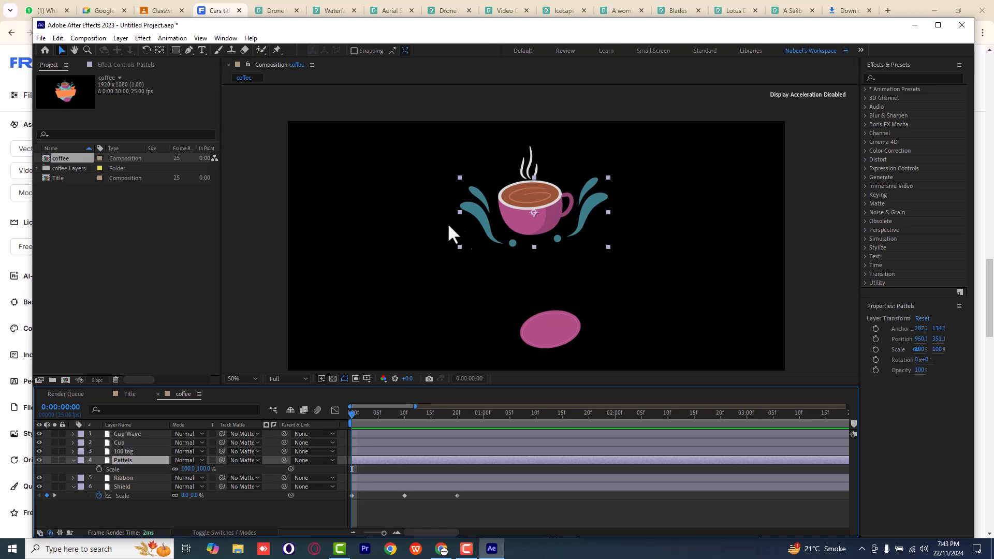
- Move the Pattels layer's anchor point to its bottom centre with the Pan Behind tool, then test the scaling and undo it
{"action": "left_click", "coordinate": [161, 48]}
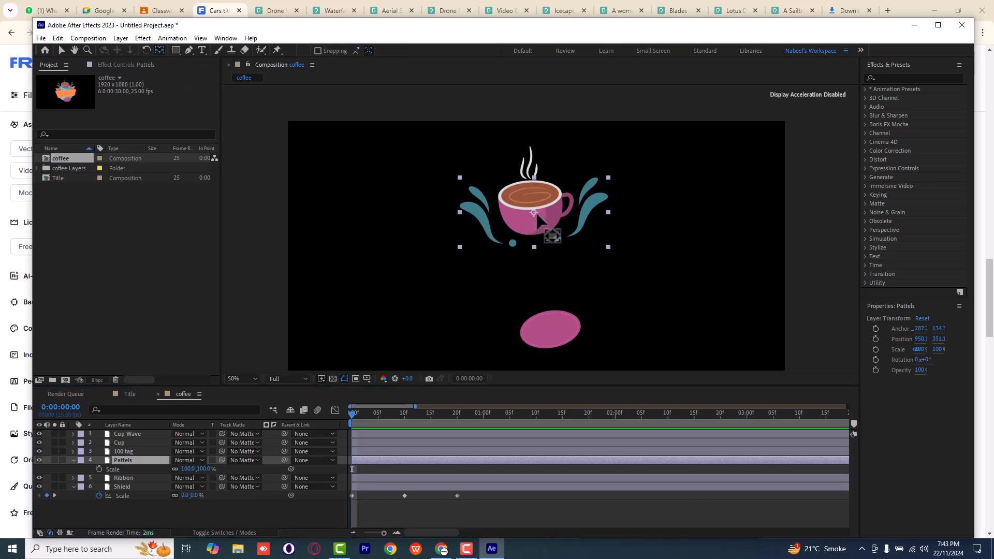
{"action": "left_click_drag", "start_coordinate": [534, 214], "coordinate": [534, 247]}
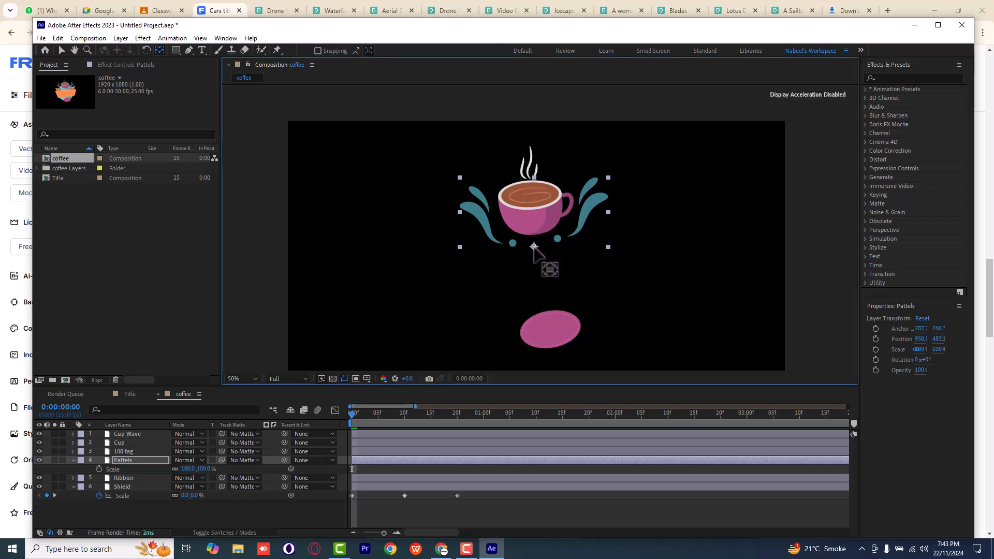
{"action": "mouse_move", "coordinate": [188, 470]}
{"action": "left_mouse_down"}
{"action": "mouse_move", "coordinate": [150, 469]}
{"action": "mouse_move", "coordinate": [181, 467]}
{"action": "left_mouse_up"}
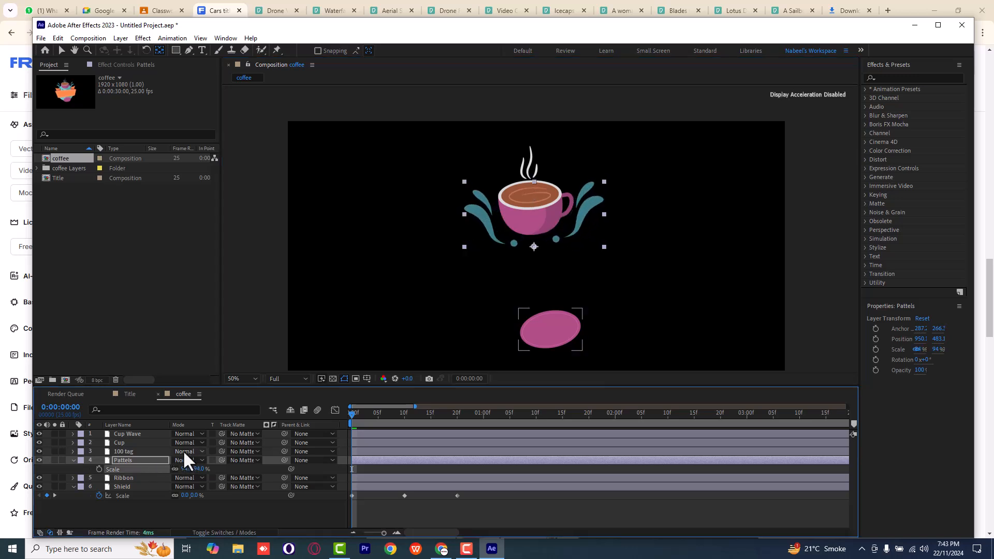
{"action": "key", "text": "ctrl+z"}
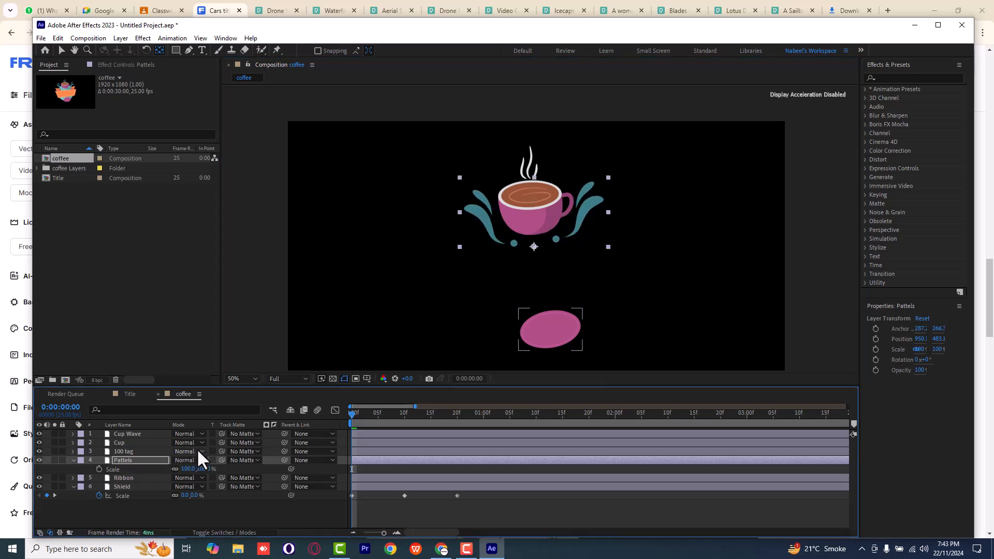
- Add Scale keyframes to the Pattels layer at frames 0, 10 and 20
{"action": "left_click", "coordinate": [97, 469]}
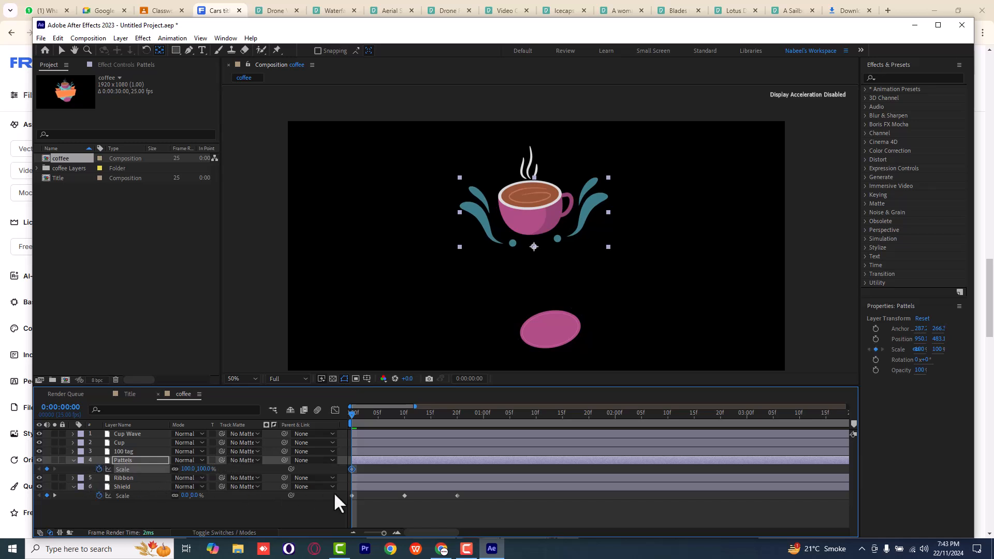
{"action": "key", "text": "ctrl+Up"}
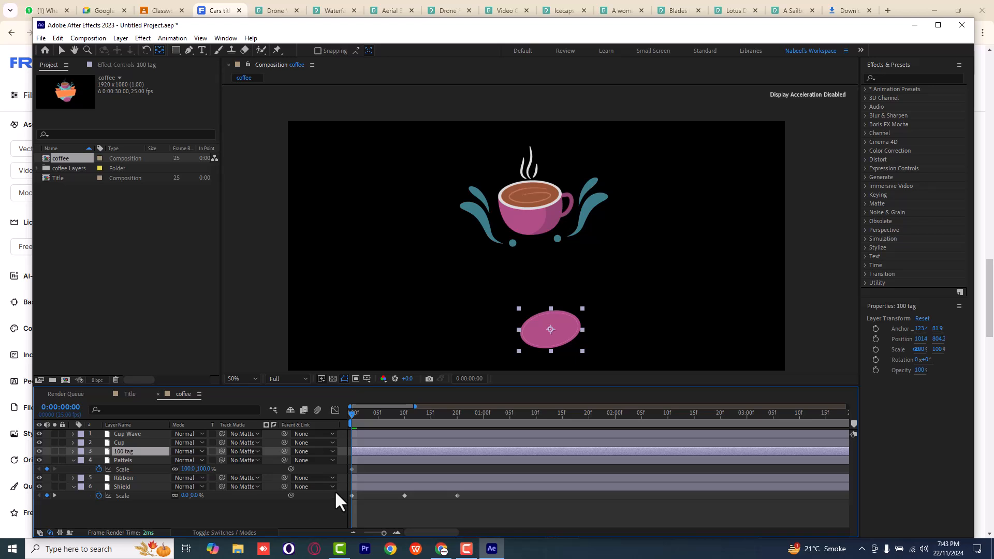
{"action": "key", "text": "space"}
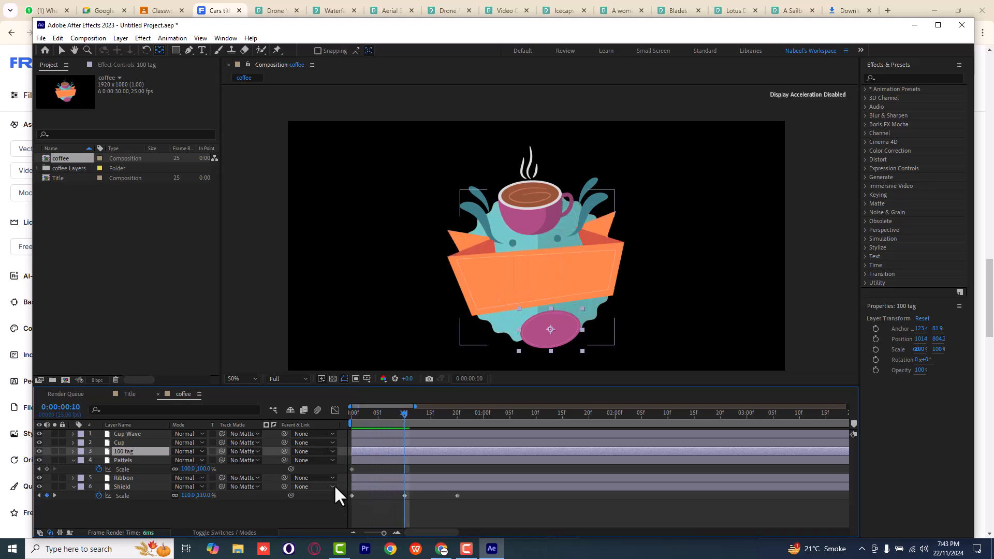
{"action": "left_click", "coordinate": [46, 469]}
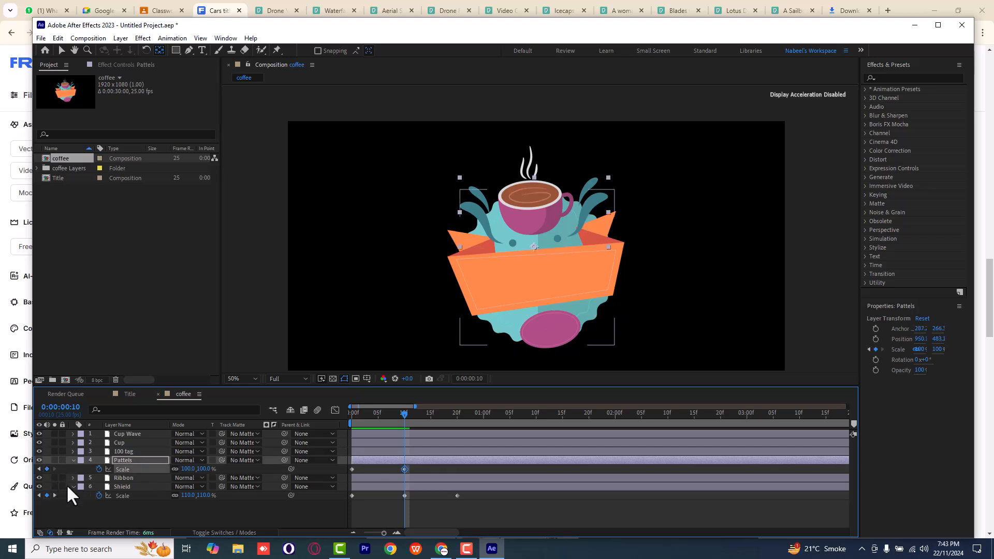
{"action": "key", "text": "space"}
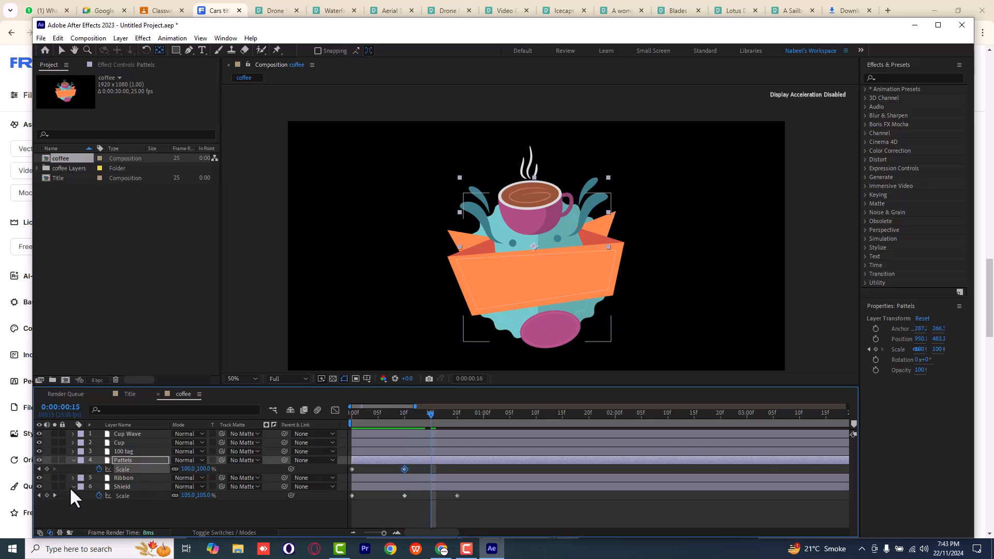
{"action": "left_click", "coordinate": [46, 468]}
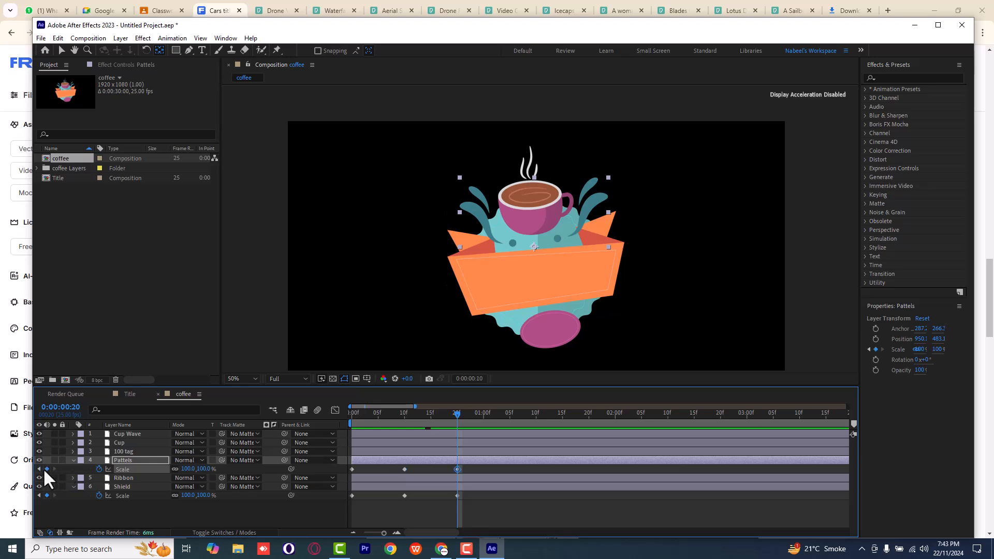
- Set the Pattels layer's Scale to 110% at the frame 10 keyframe
{"action": "left_click", "coordinate": [39, 469]}
{"action": "left_click", "coordinate": [188, 469]}
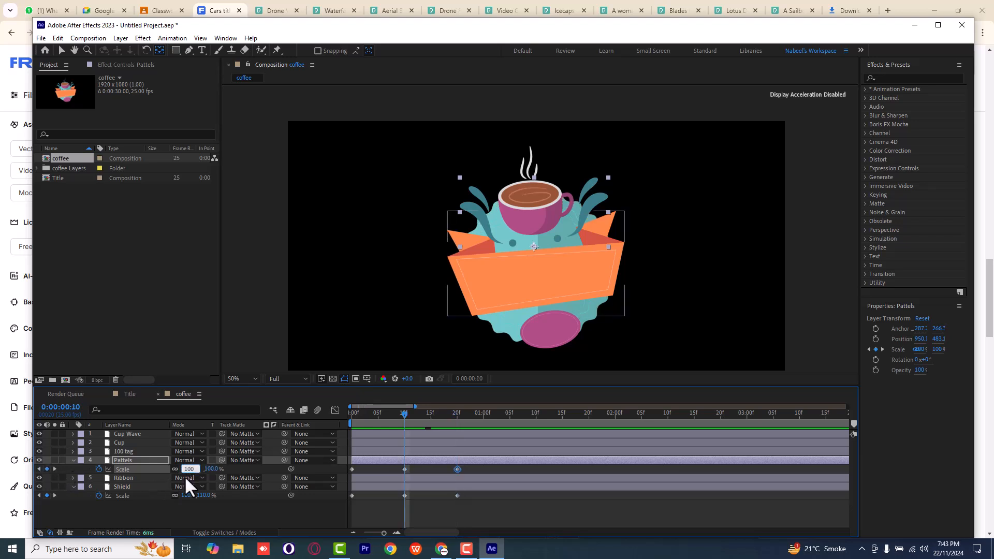
{"action": "type", "text": "110"}
{"action": "key", "text": "Return"}
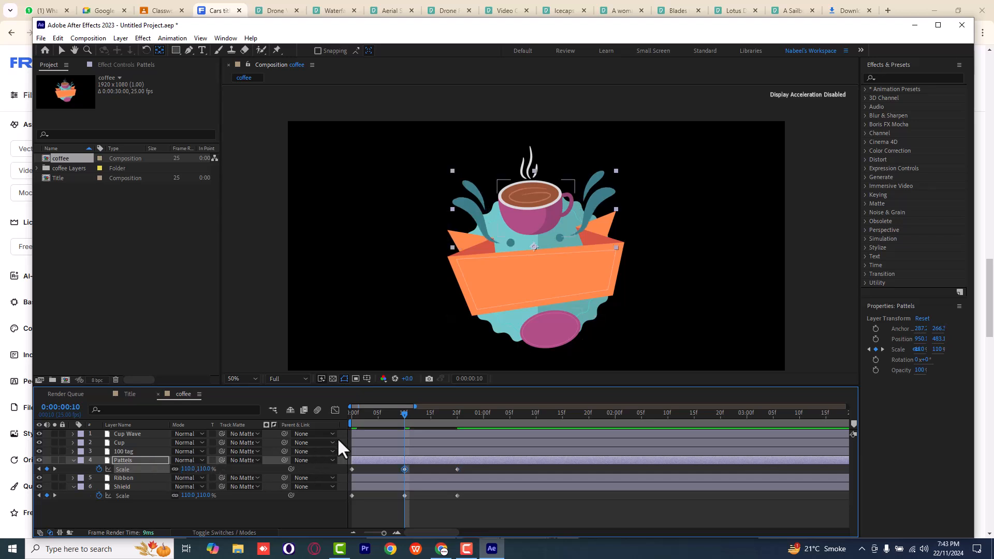
- Set the Pattels layer's Scale to 0% at frame 0 and scrub through its pop-in to frame 21
{"action": "left_click_drag", "start_coordinate": [359, 416], "coordinate": [324, 420]}
{"action": "left_click", "coordinate": [187, 469]}
{"action": "type", "text": "0"}
{"action": "key", "text": "Return"}
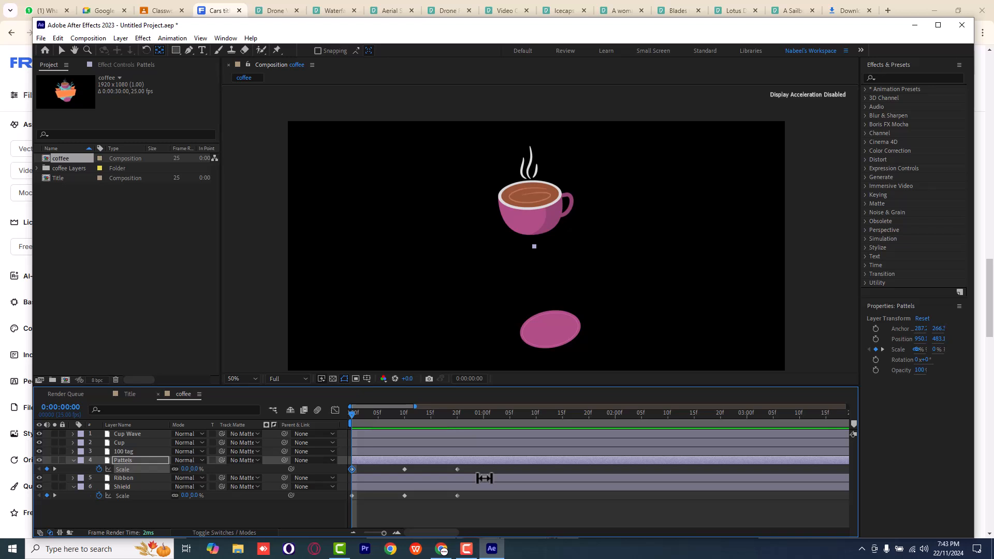
{"action": "left_click_drag", "start_coordinate": [353, 413], "coordinate": [463, 413]}
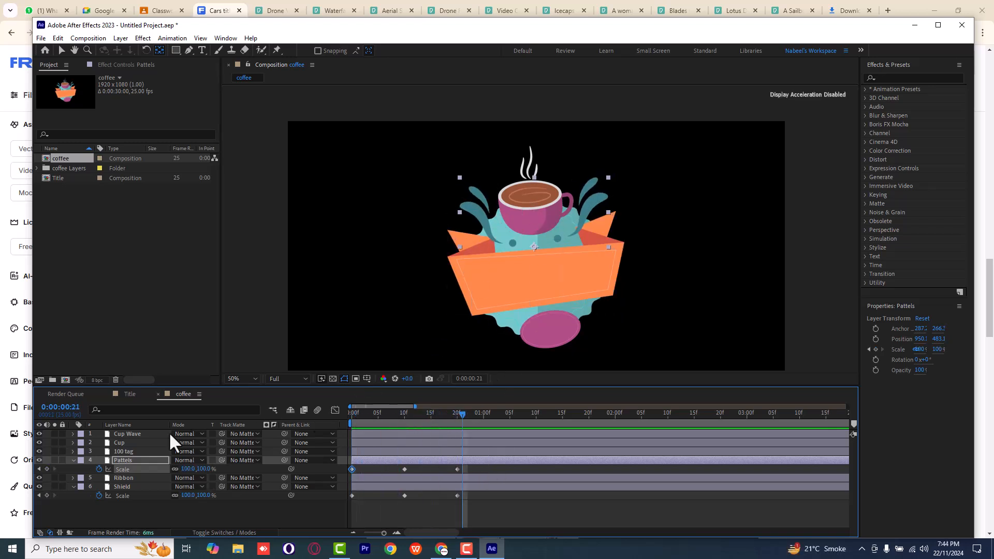
- Select the 100 tag layer and solo it so only the oval tag is displayed
{"action": "left_click", "coordinate": [122, 451]}
{"action": "left_click", "coordinate": [54, 452]}
{"action": "left_click", "coordinate": [54, 452]}
{"action": "left_click", "coordinate": [55, 452]}
{"action": "left_click", "coordinate": [55, 451]}
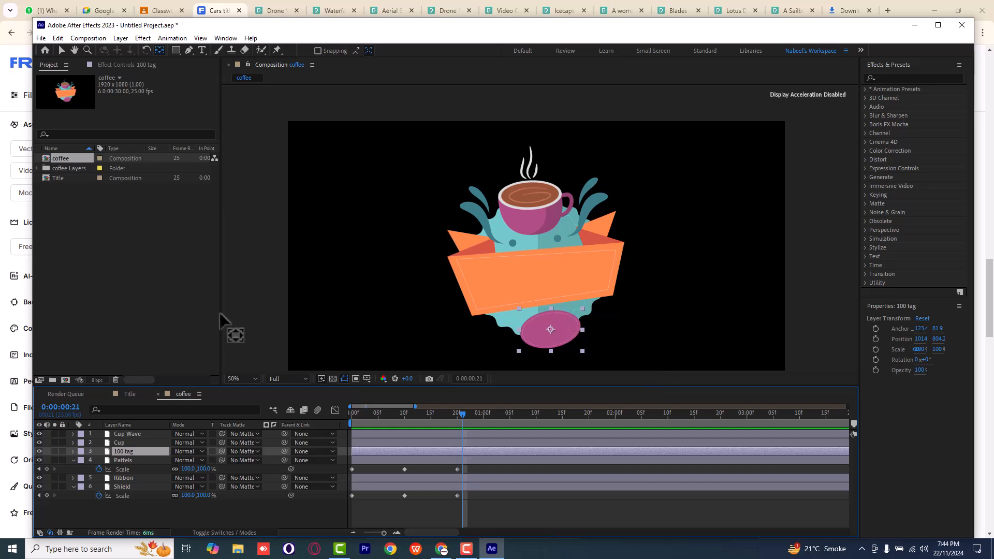
{"action": "left_click", "coordinate": [55, 451]}
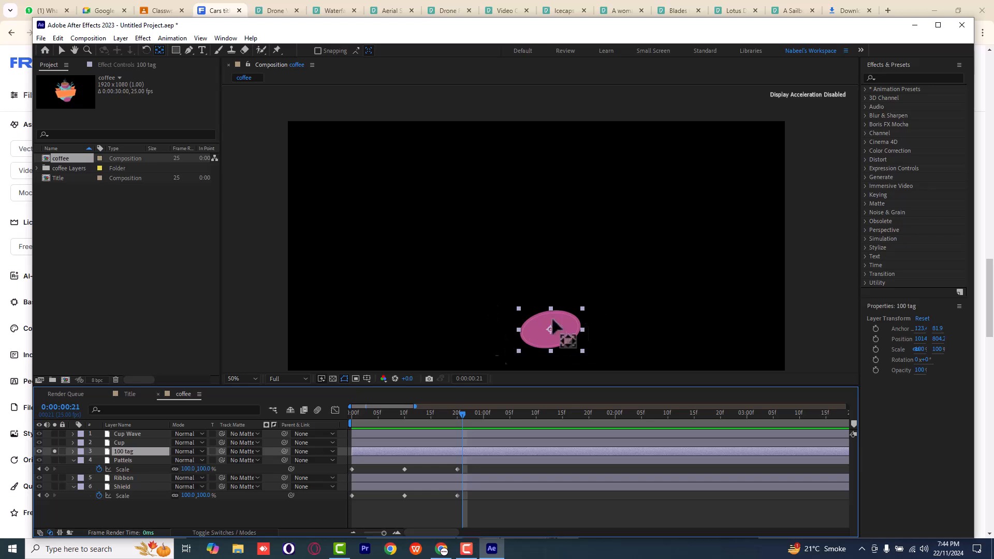
- Copy the Pattels layer's three Scale keyframes onto the 100 tag layer at frame 0 and preview its pop-in
{"action": "key", "text": "Home"}
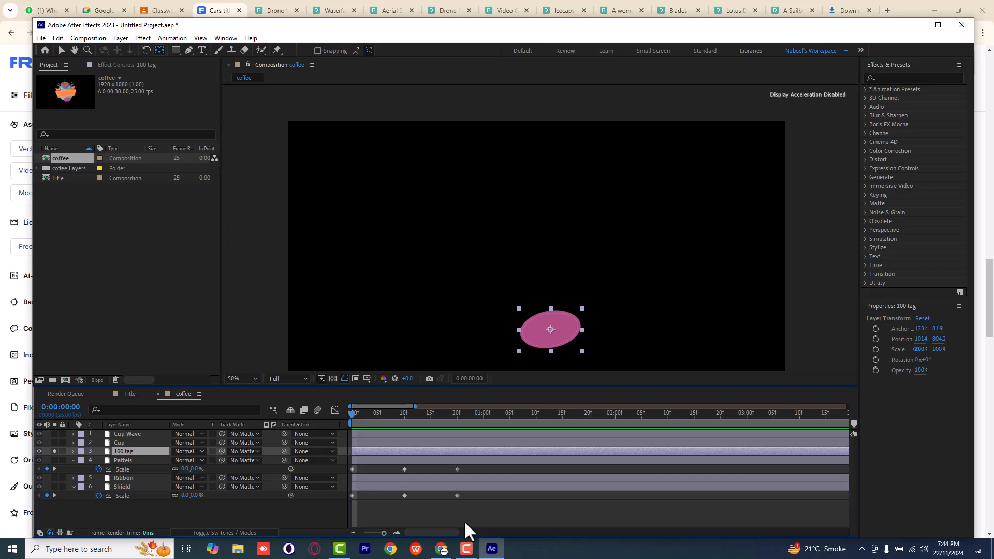
{"action": "left_click", "coordinate": [466, 505]}
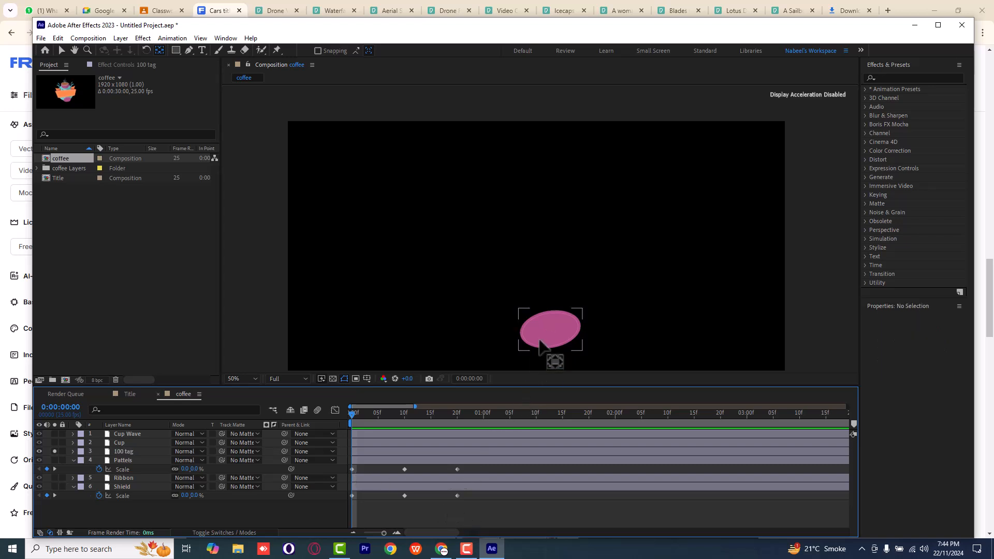
{"action": "left_click_drag", "start_coordinate": [464, 468], "coordinate": [346, 473]}
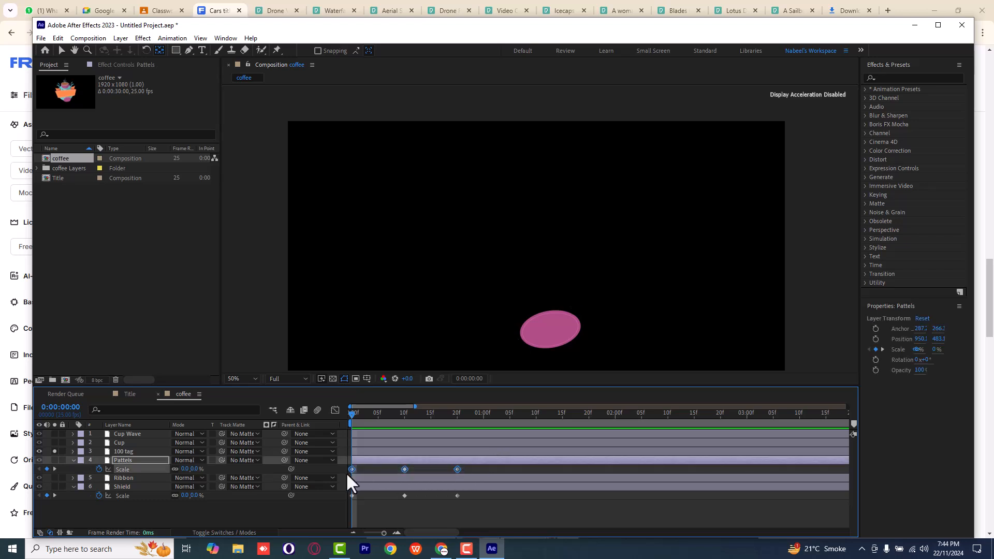
{"action": "left_click", "coordinate": [138, 452]}
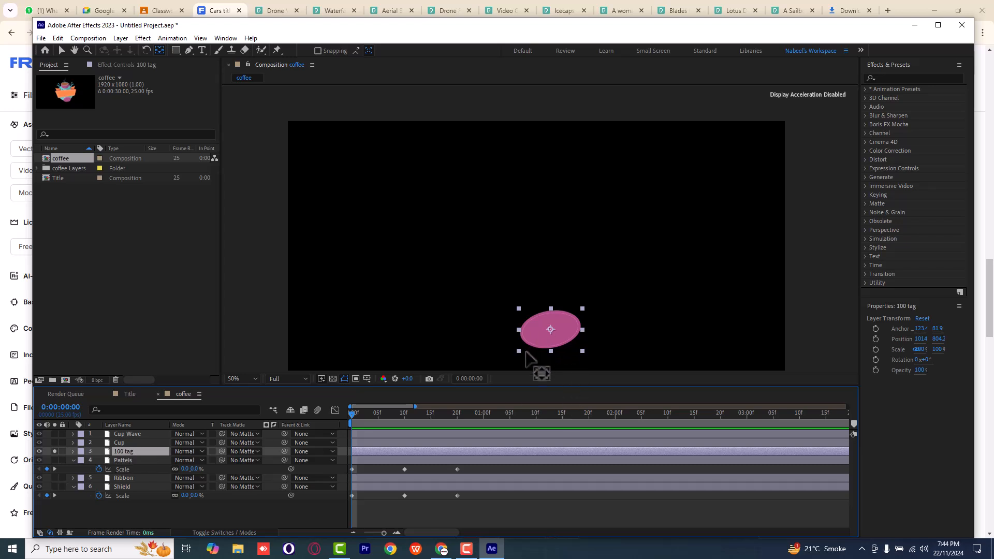
{"action": "key", "text": "s"}
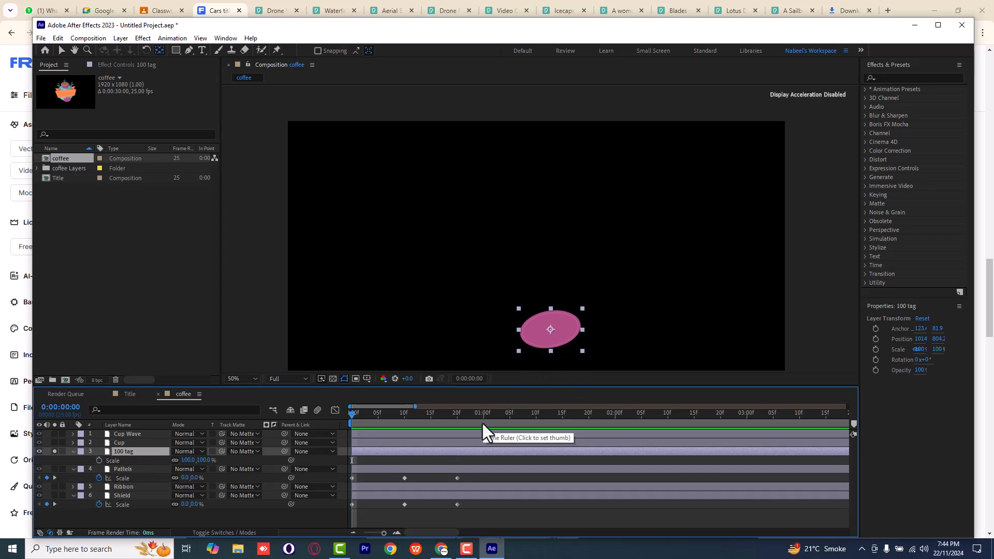
{"action": "key", "text": "ctrl+v"}
{"action": "key", "text": "space"}
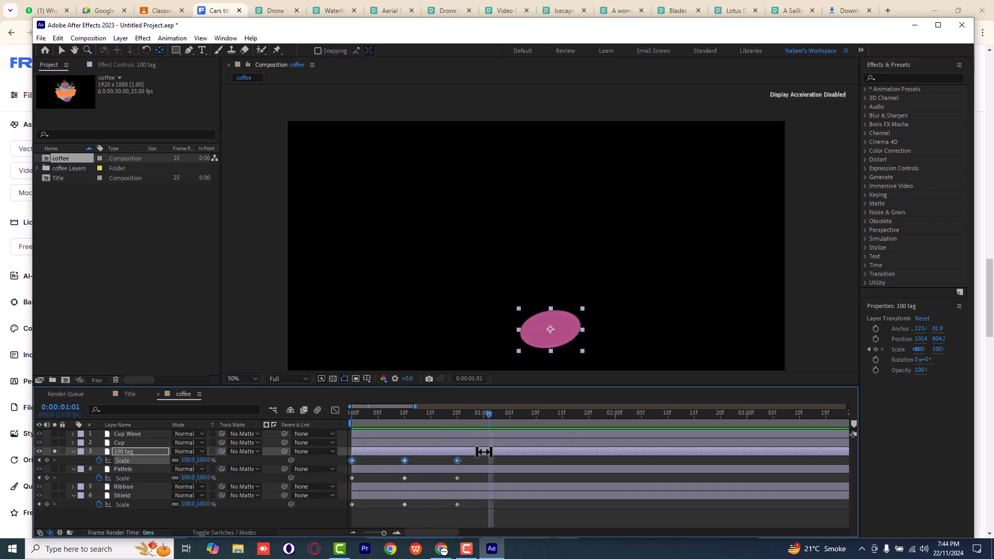
{"action": "key", "text": "space"}
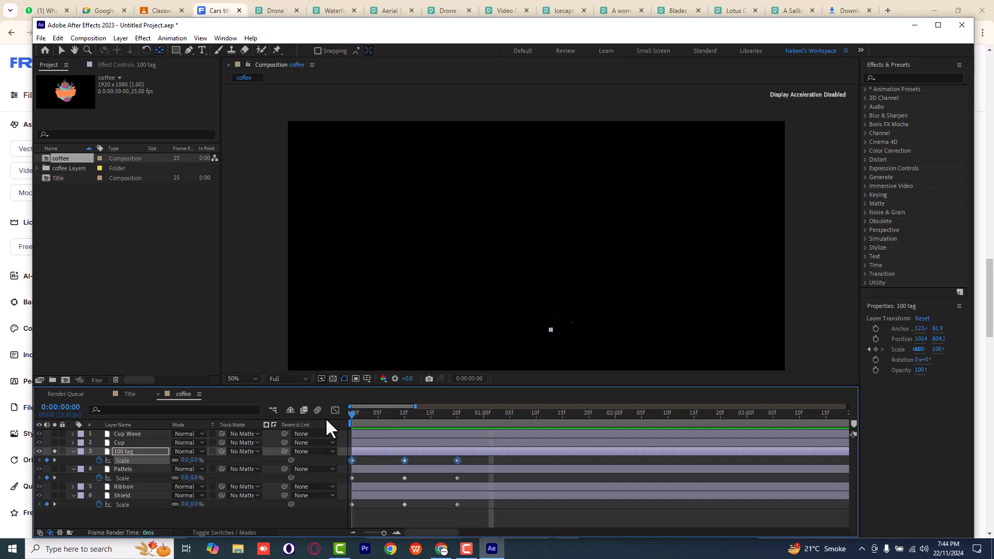
- Select the Cup layer, turn on its solo switch and clear the selection
{"action": "left_click", "coordinate": [111, 441]}
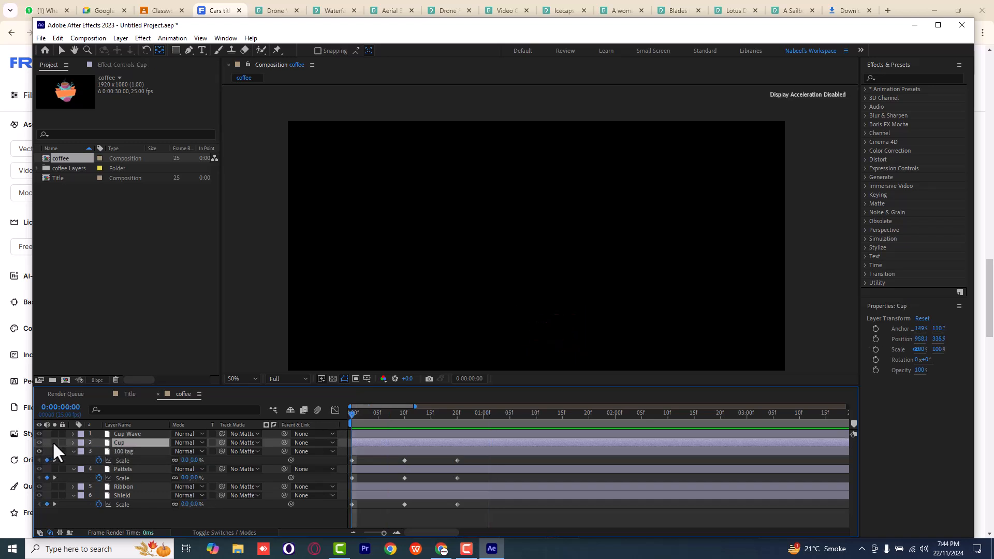
{"action": "left_click", "coordinate": [55, 443]}
{"action": "left_click", "coordinate": [54, 452]}
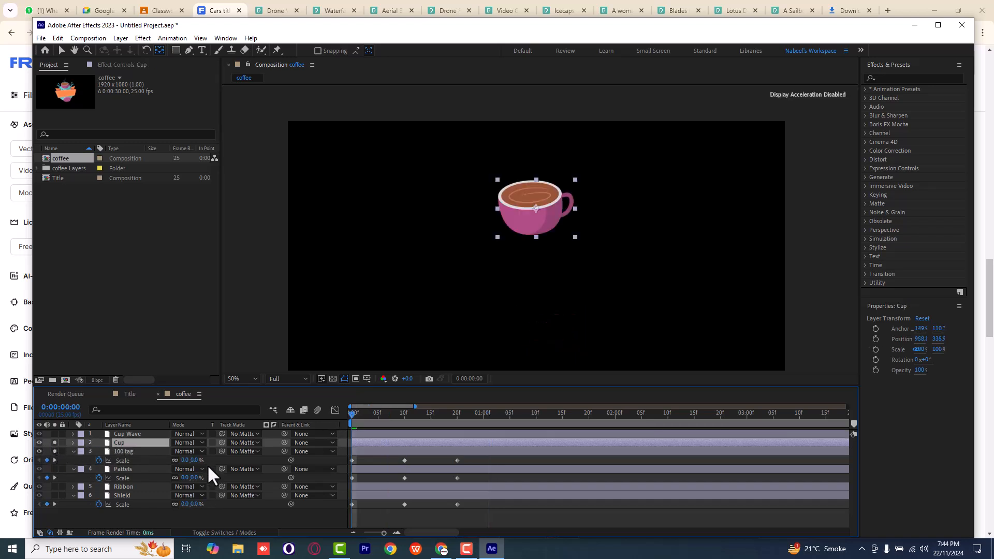
{"action": "left_click", "coordinate": [524, 513]}
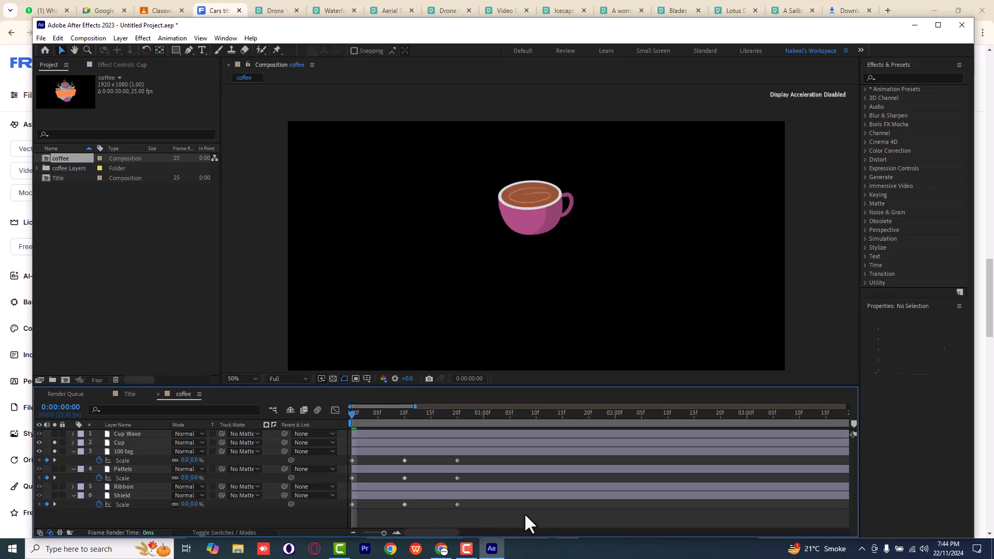
- Collapse the 100 tag layer's properties, reveal the Cup layer's Scale and test scaling the cup, undoing the test
{"action": "left_click", "coordinate": [72, 451]}
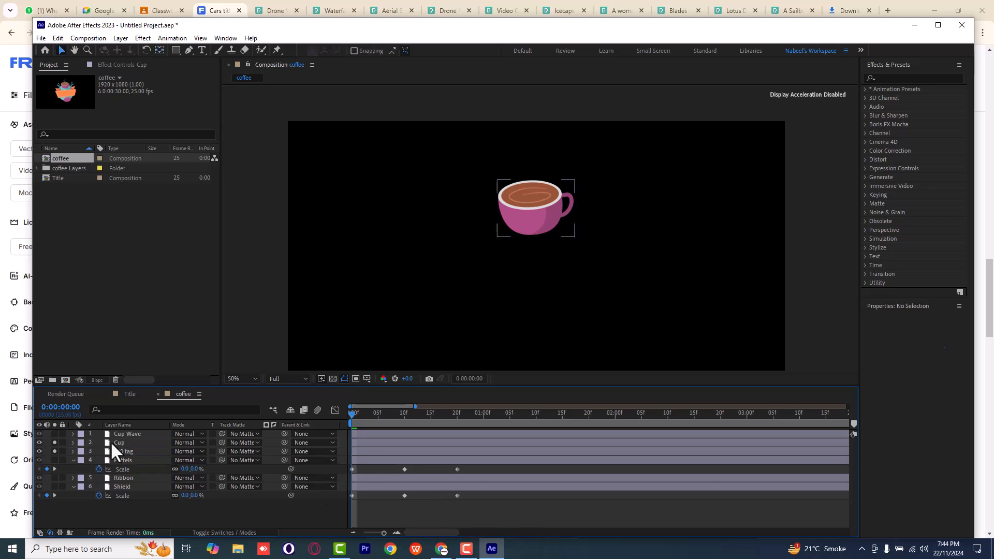
{"action": "left_click", "coordinate": [123, 442]}
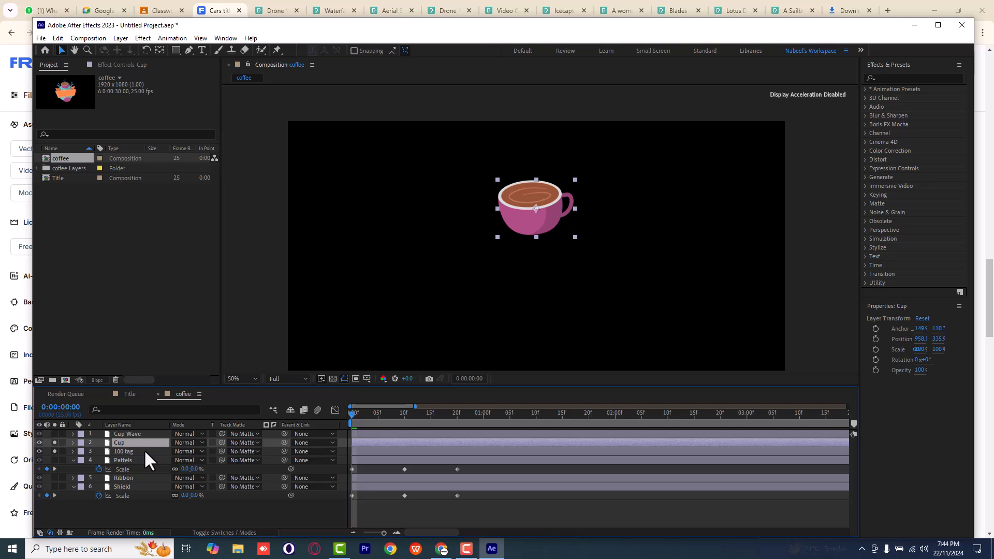
{"action": "key", "text": "s"}
{"action": "left_click_drag", "start_coordinate": [186, 451], "coordinate": [164, 452]}
{"action": "key", "text": "ctrl+z"}
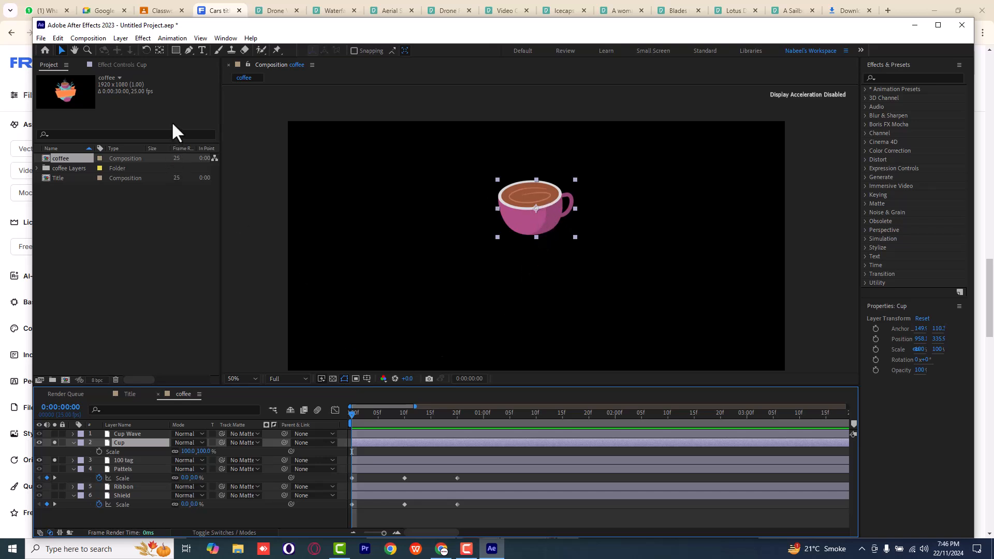
- Move the Cup's anchor point to the outer edge of its handle with the Pan Behind tool and test scaling around it
{"action": "left_click", "coordinate": [160, 50]}
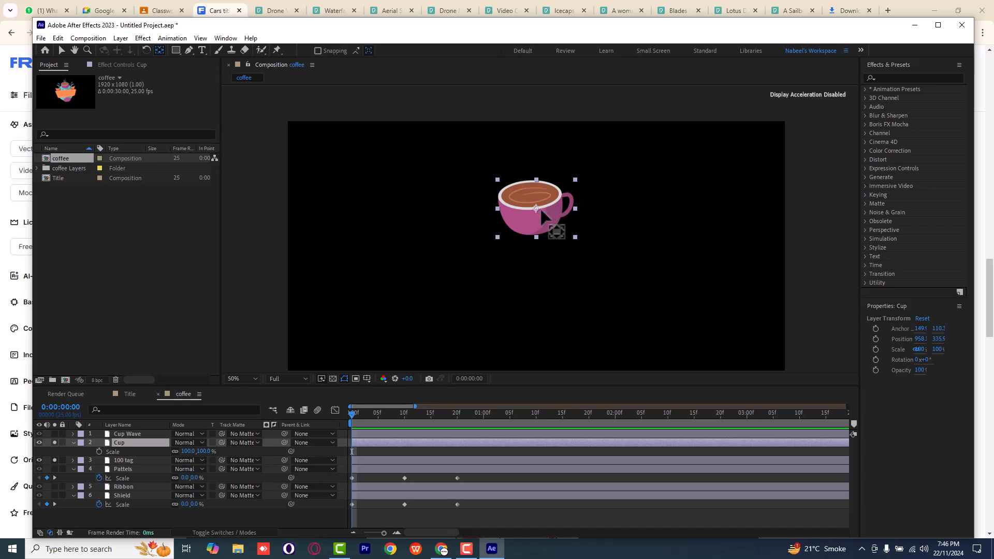
{"action": "left_click_drag", "start_coordinate": [536, 209], "coordinate": [575, 203]}
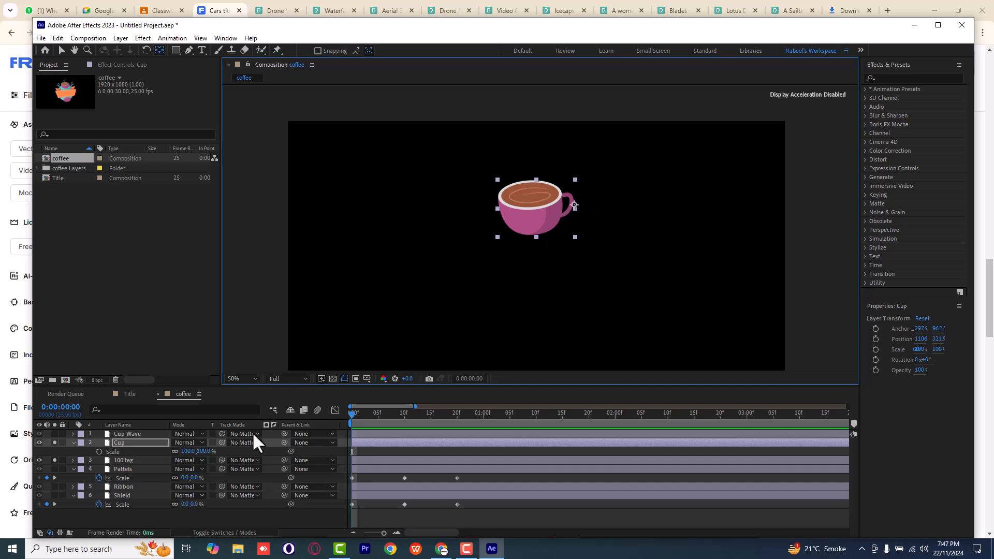
{"action": "left_click_drag", "start_coordinate": [188, 452], "coordinate": [171, 441]}
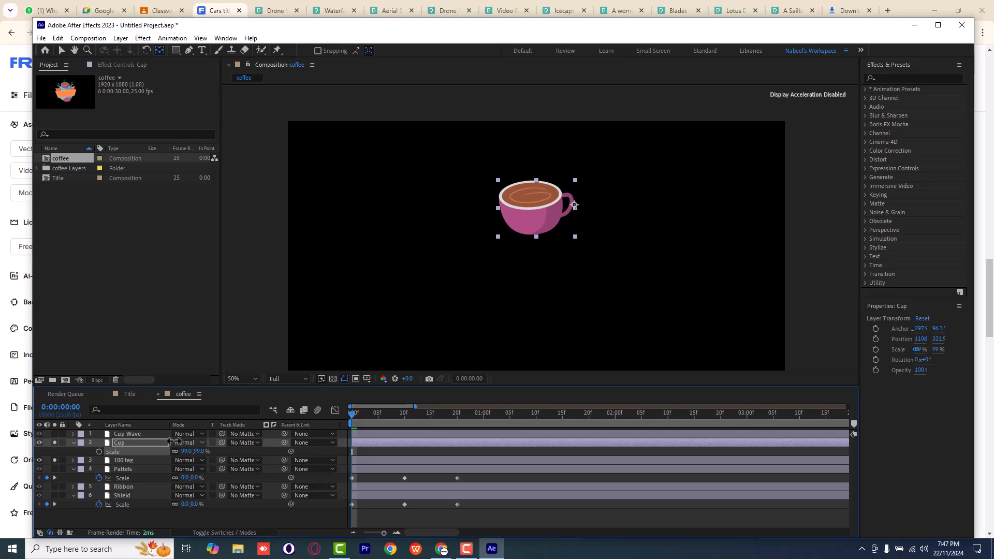
{"action": "key", "text": "ctrl+z"}
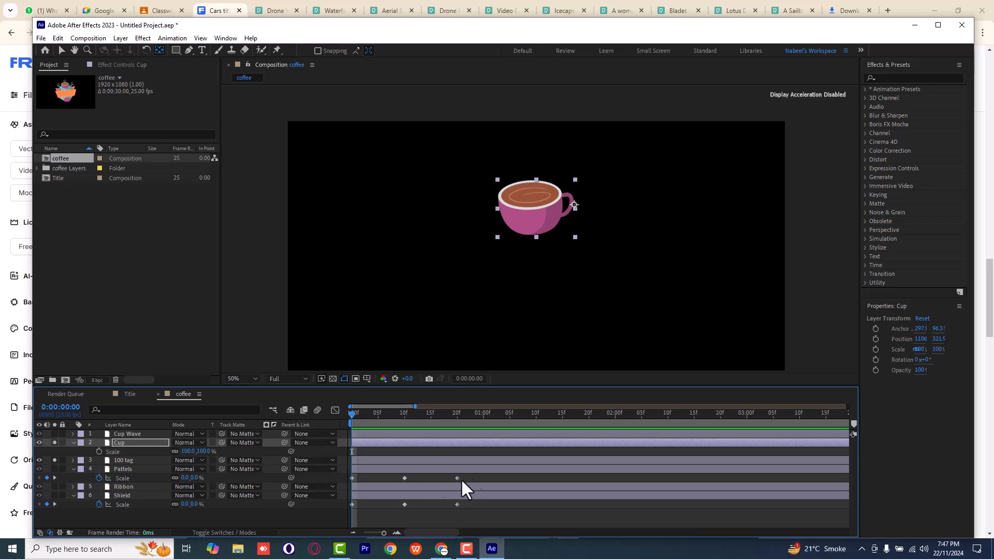
- Copy the Pattels layer's three Scale keyframes onto the Cup layer at frame 0, preview the pop-in and unsolo the 100 tag
{"action": "left_click_drag", "start_coordinate": [477, 476], "coordinate": [341, 481]}
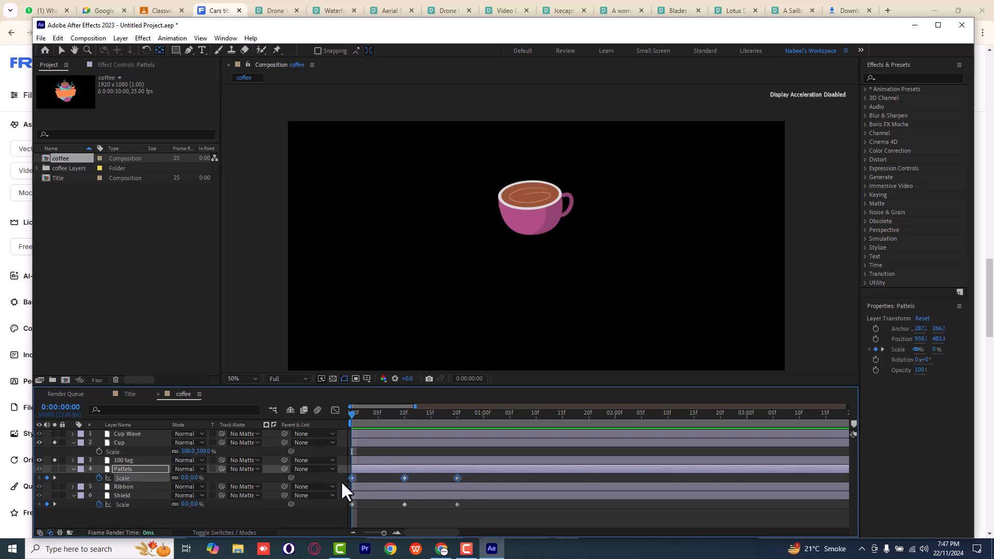
{"action": "left_click", "coordinate": [139, 443]}
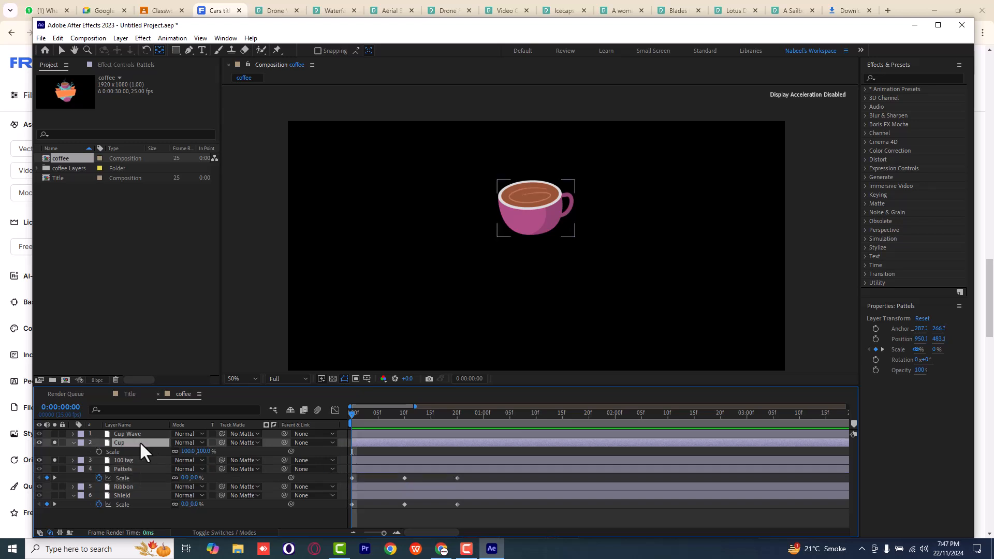
{"action": "key", "text": "ctrl+v"}
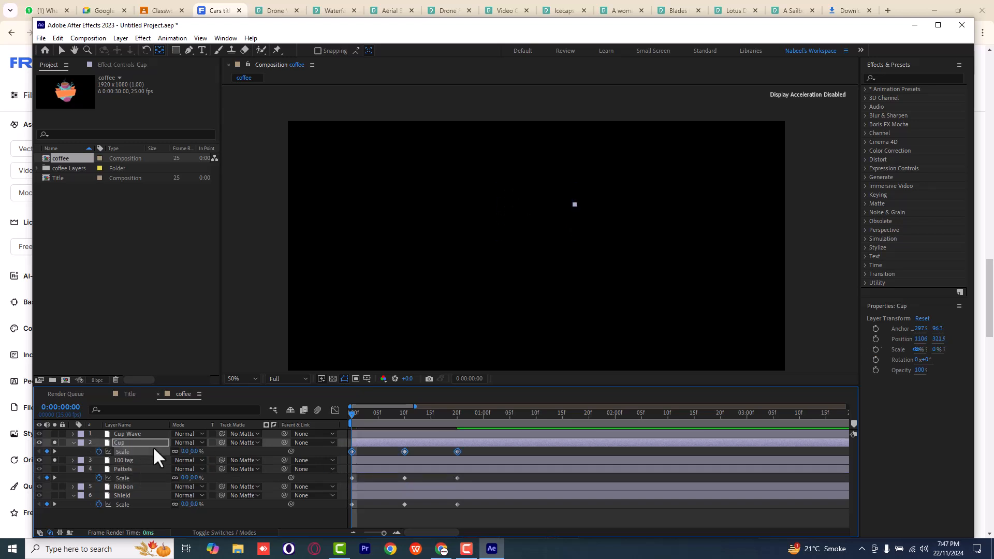
{"action": "key", "text": "space"}
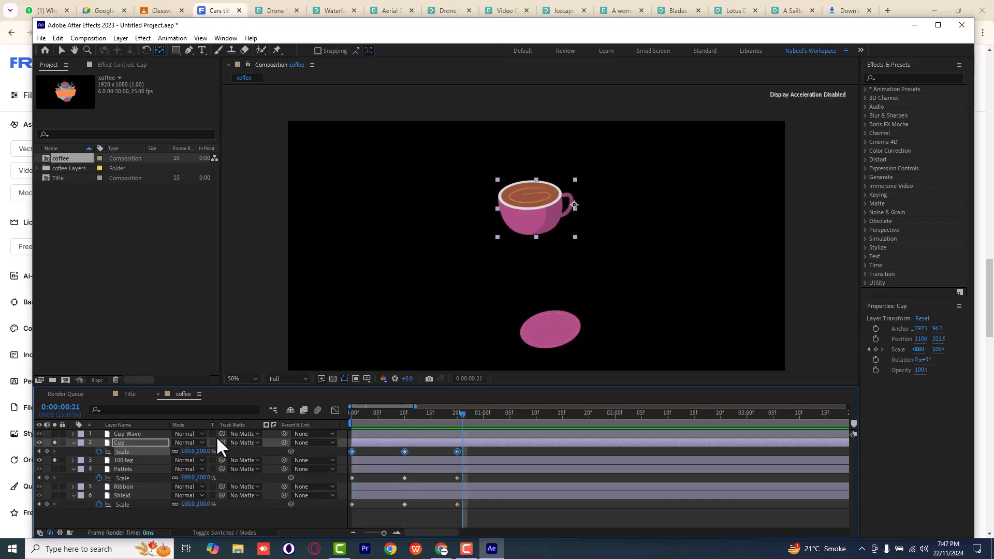
{"action": "left_click", "coordinate": [55, 461]}
- Add Rotation keyframes of 0° to the Cup layer at frames 10, 20 and 0
{"action": "left_click_drag", "start_coordinate": [448, 421], "coordinate": [401, 420]}
{"action": "left_click", "coordinate": [146, 444]}
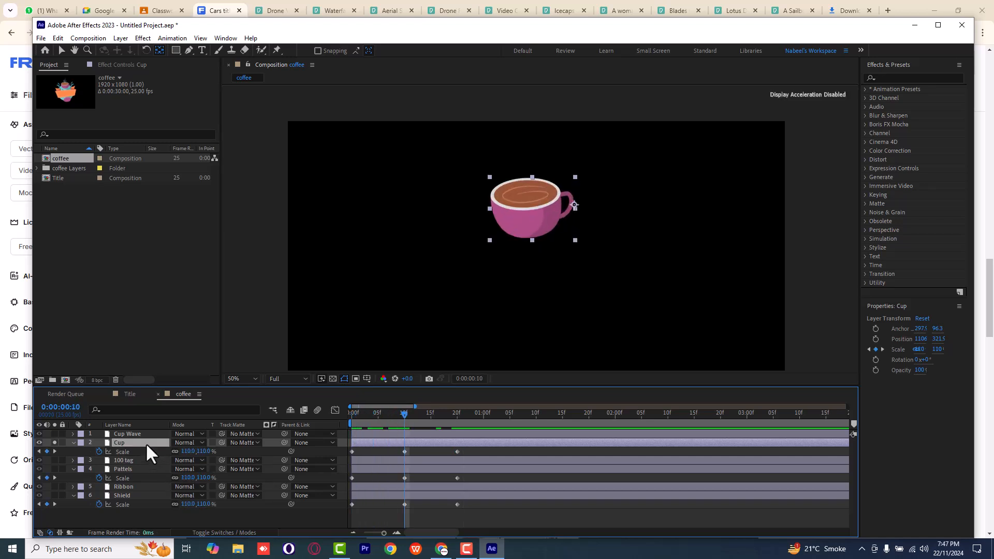
{"action": "key", "text": "r"}
{"action": "left_click", "coordinate": [98, 451]}
{"action": "left_click_drag", "start_coordinate": [409, 413], "coordinate": [456, 414]}
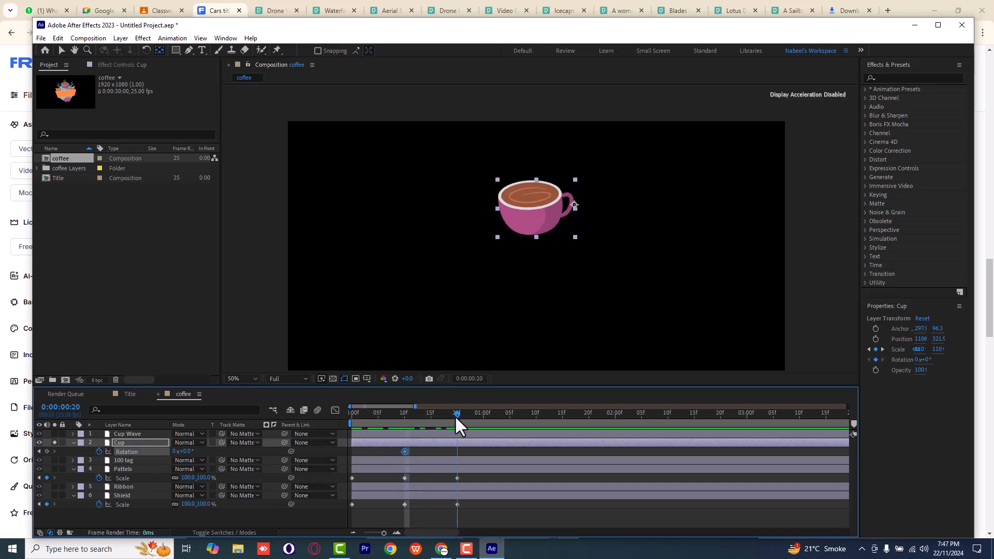
{"action": "left_click", "coordinate": [46, 452]}
{"action": "left_click_drag", "start_coordinate": [437, 419], "coordinate": [332, 424]}
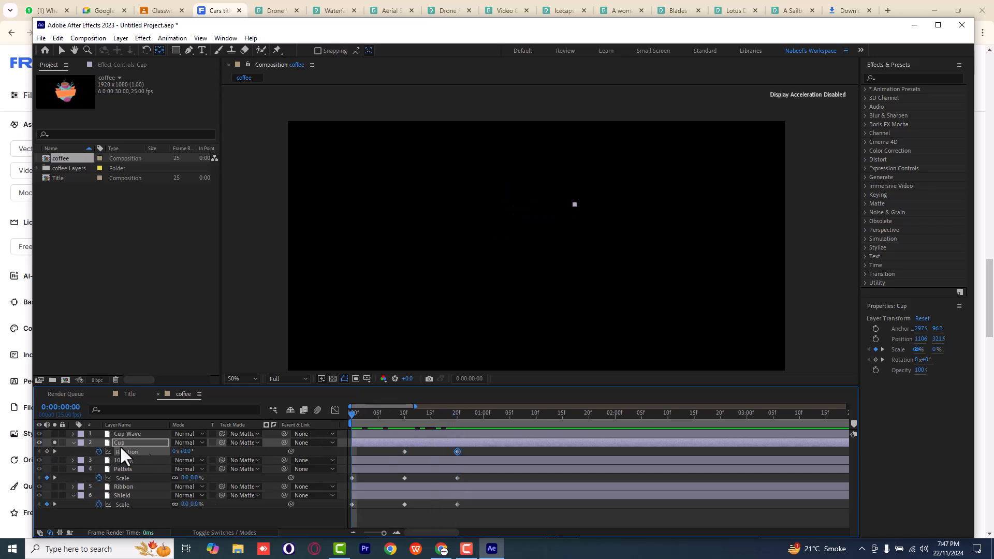
{"action": "left_click", "coordinate": [47, 451]}
- Set the Cup's Rotation to -16° at frame 10 and -53° at frame 0, and scrub through the motion
{"action": "left_click_drag", "start_coordinate": [356, 414], "coordinate": [403, 415]}
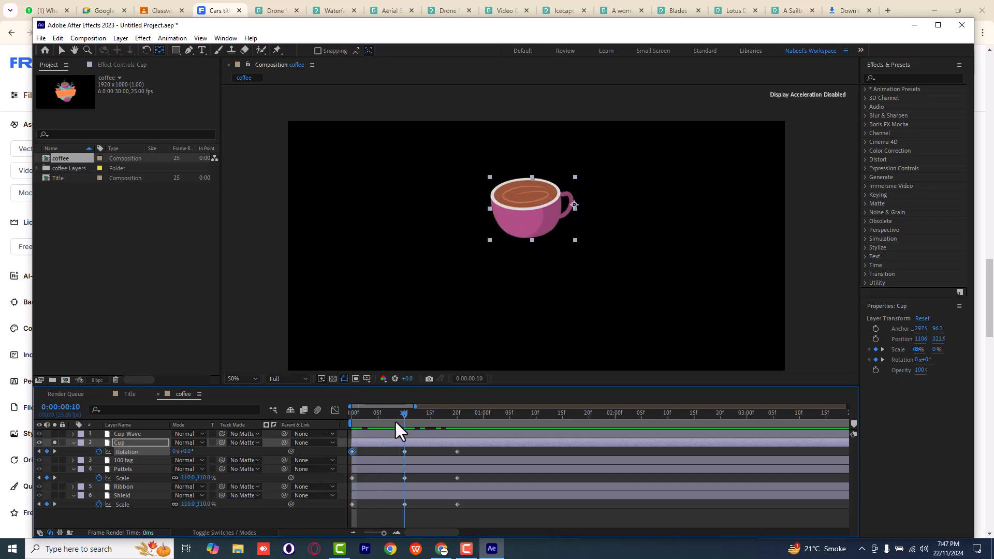
{"action": "mouse_move", "coordinate": [188, 452]}
{"action": "left_mouse_down"}
{"action": "mouse_move", "coordinate": [199, 454]}
{"action": "mouse_move", "coordinate": [180, 452]}
{"action": "left_mouse_up"}
{"action": "left_click_drag", "start_coordinate": [413, 415], "coordinate": [339, 429]}
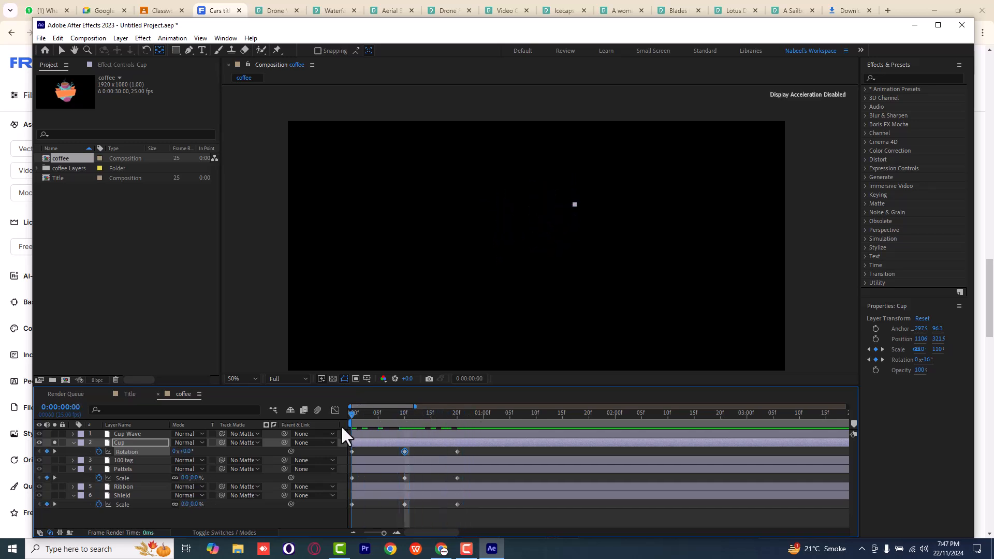
{"action": "left_click_drag", "start_coordinate": [185, 452], "coordinate": [162, 452]}
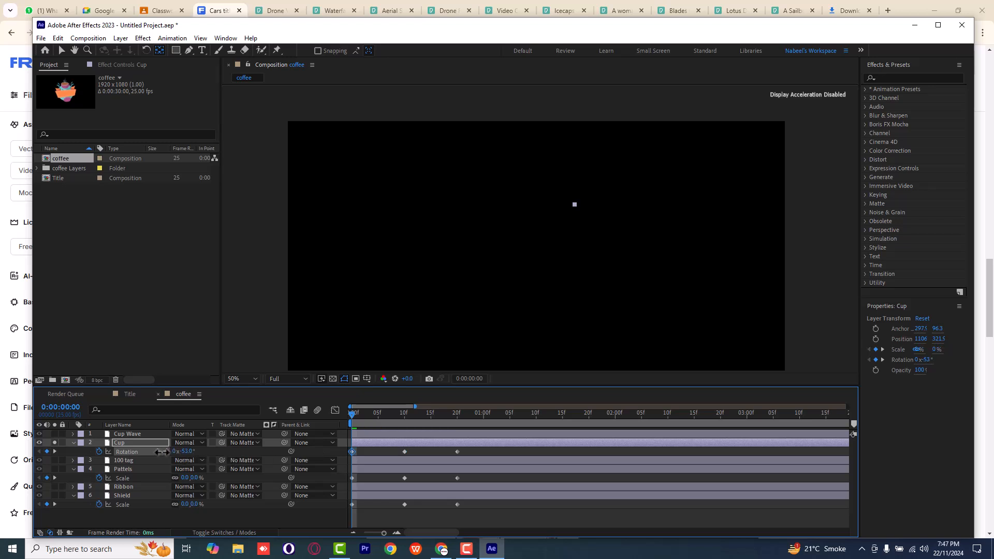
{"action": "left_click", "coordinate": [373, 413]}
{"action": "left_click_drag", "start_coordinate": [374, 413], "coordinate": [329, 420]}
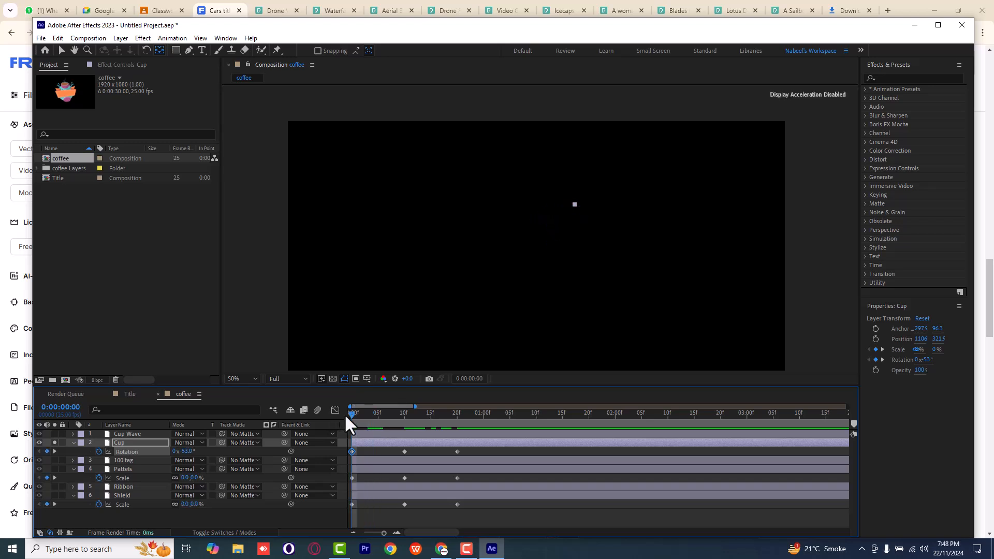
- Move the Cup's first Rotation keyframe to frame 3 and set its value to 57°
{"action": "left_click_drag", "start_coordinate": [351, 452], "coordinate": [369, 451]}
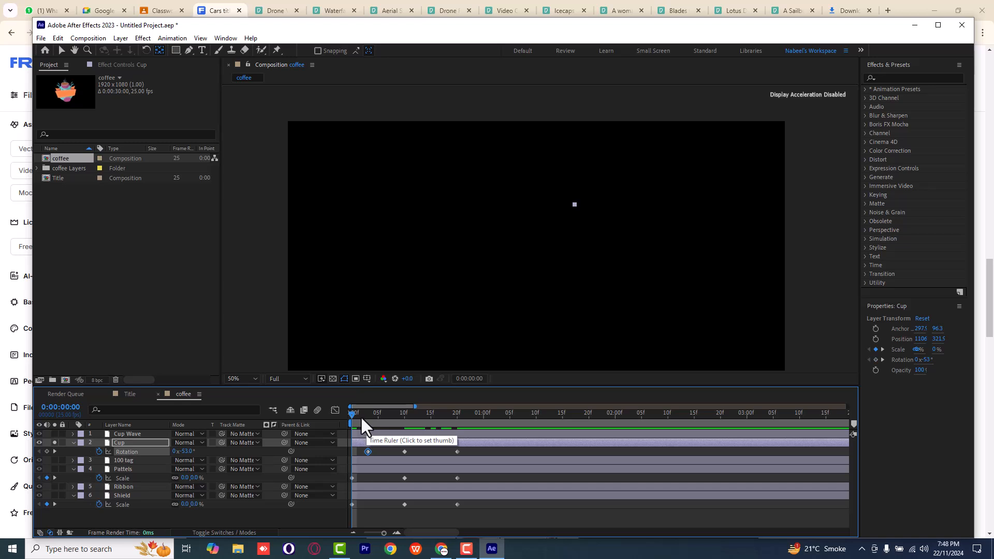
{"action": "left_click", "coordinate": [358, 415]}
{"action": "left_click_drag", "start_coordinate": [358, 415], "coordinate": [364, 415]}
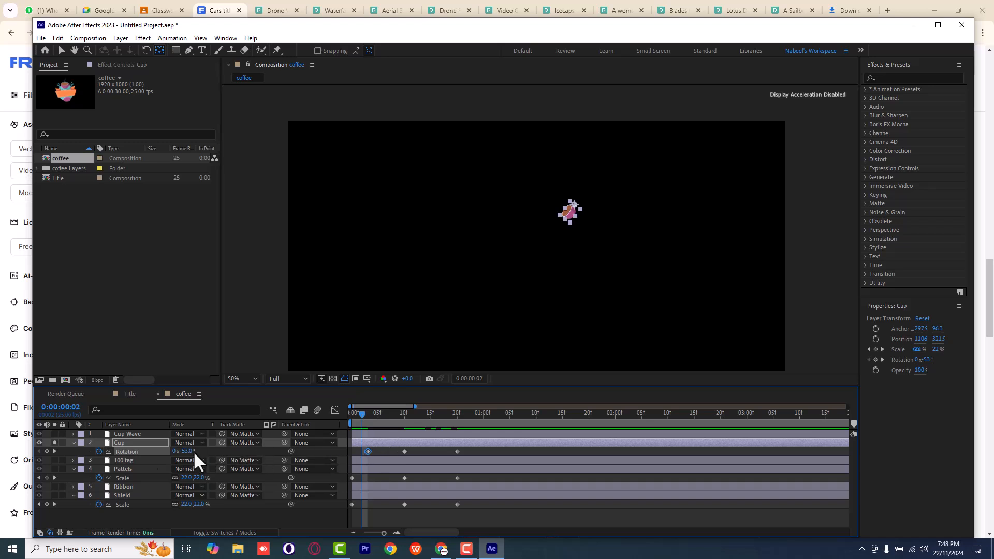
{"action": "left_click", "coordinate": [55, 452]}
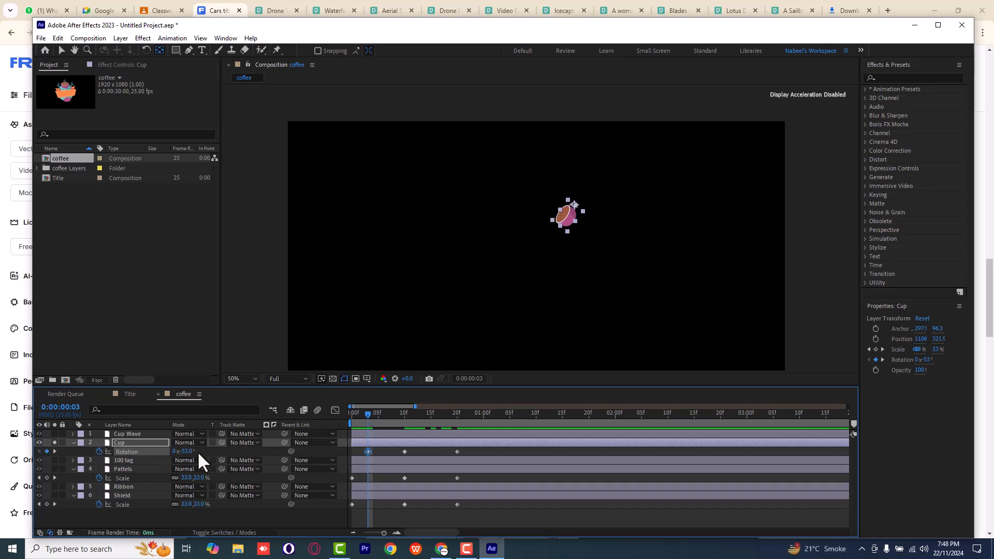
{"action": "left_click_drag", "start_coordinate": [192, 451], "coordinate": [240, 448]}
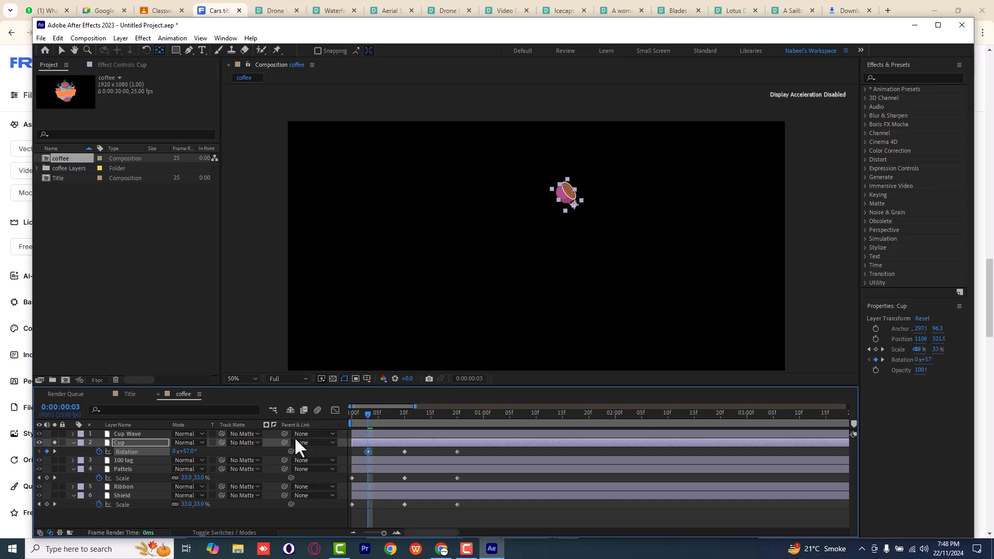
- Shift the Cup's three Rotation keyframes to frames 7, 16 and 1:01, return to frame 0 and clear the selection
{"action": "left_click_drag", "start_coordinate": [487, 452], "coordinate": [363, 452]}
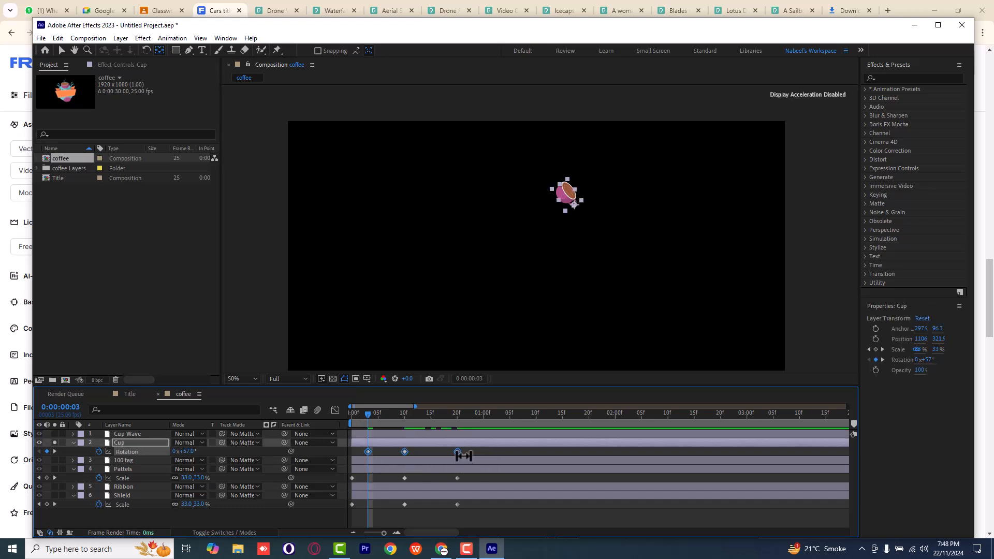
{"action": "left_click_drag", "start_coordinate": [492, 452], "coordinate": [407, 464]}
{"action": "left_click", "coordinate": [411, 455]}
{"action": "left_click_drag", "start_coordinate": [477, 452], "coordinate": [389, 455]}
{"action": "left_click", "coordinate": [350, 424]}
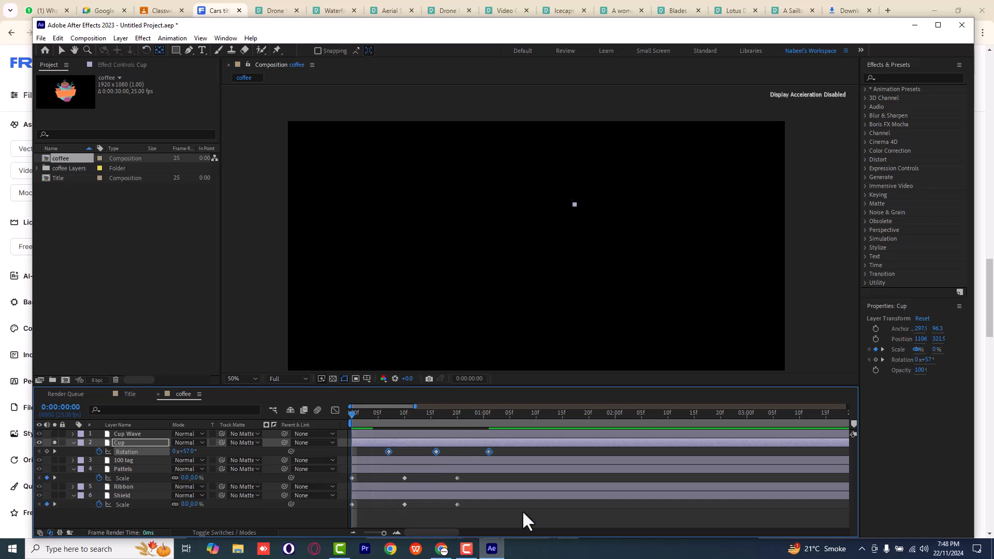
{"action": "left_click", "coordinate": [523, 511]}
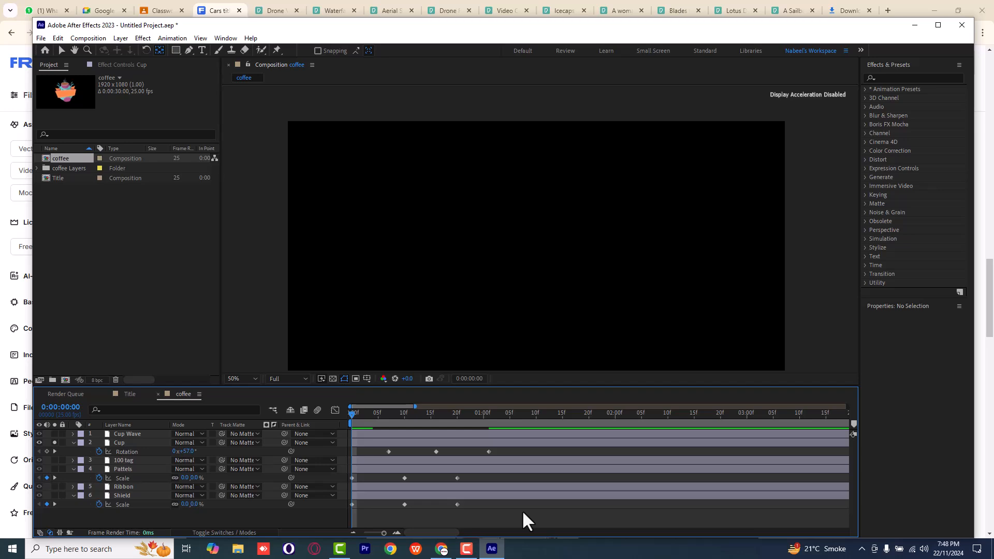
- Save the project over the existing Untitled Project file on the Desktop and preview the cup's rotating pop-in
{"action": "key", "text": "ctrl+s"}
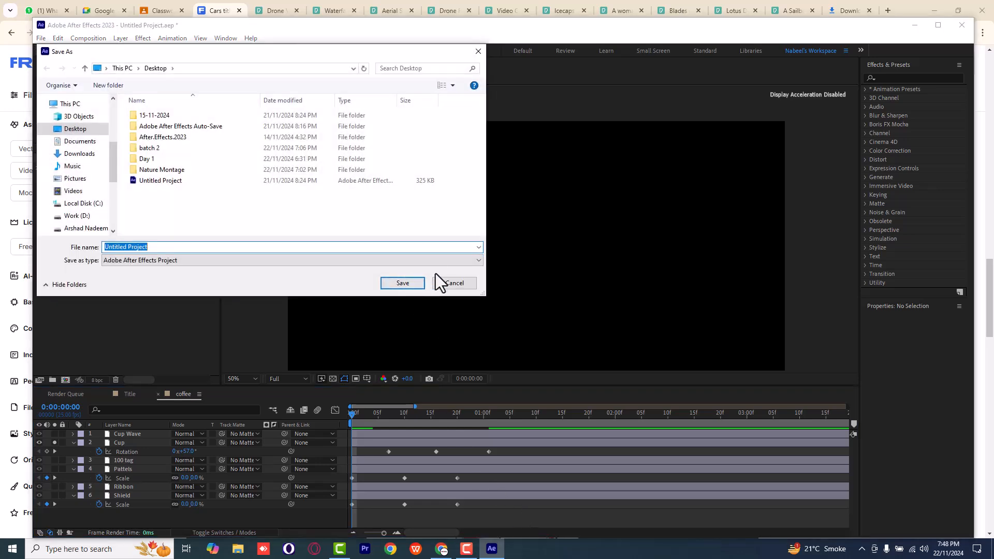
{"action": "double_click", "coordinate": [173, 181]}
{"action": "left_click", "coordinate": [521, 275]}
{"action": "key", "text": "space"}
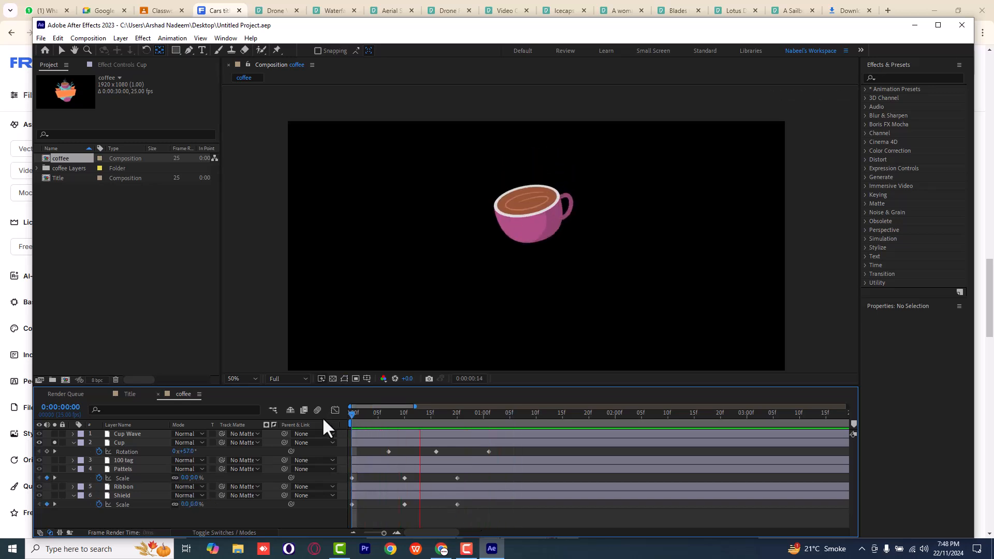
{"action": "key", "text": "space"}
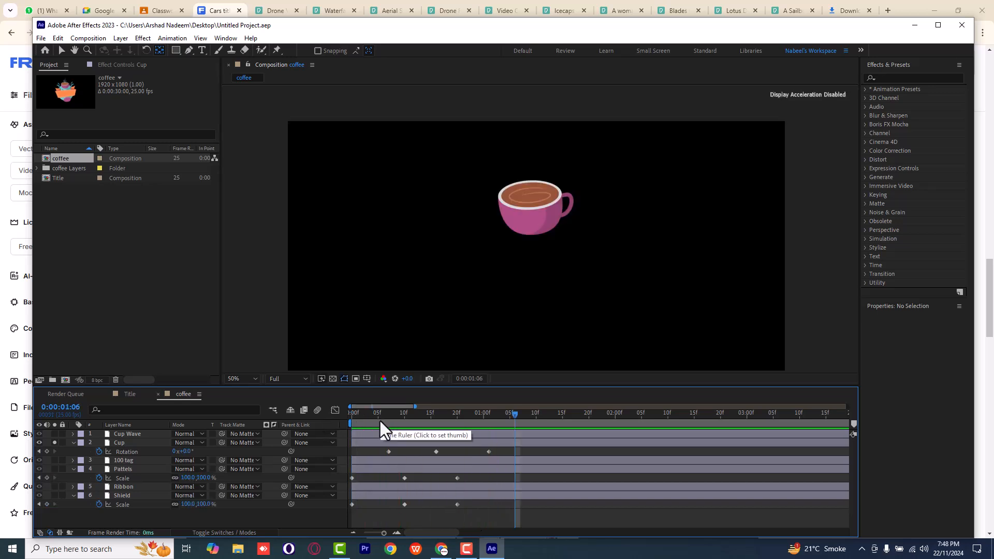
- Apply Easy Ease to the Cup layer's three Rotation keyframes
{"action": "left_click", "coordinate": [434, 446]}
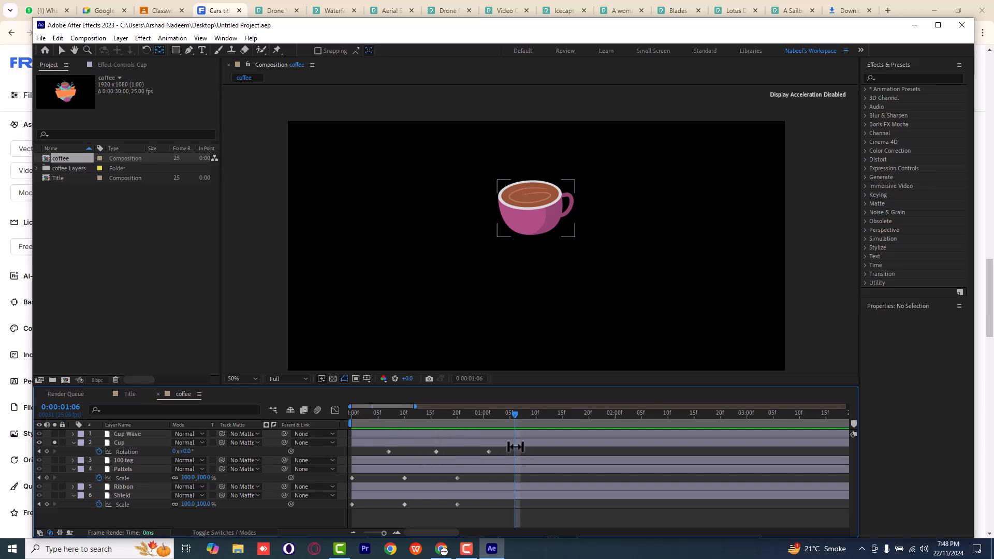
{"action": "left_click_drag", "start_coordinate": [499, 448], "coordinate": [364, 456]}
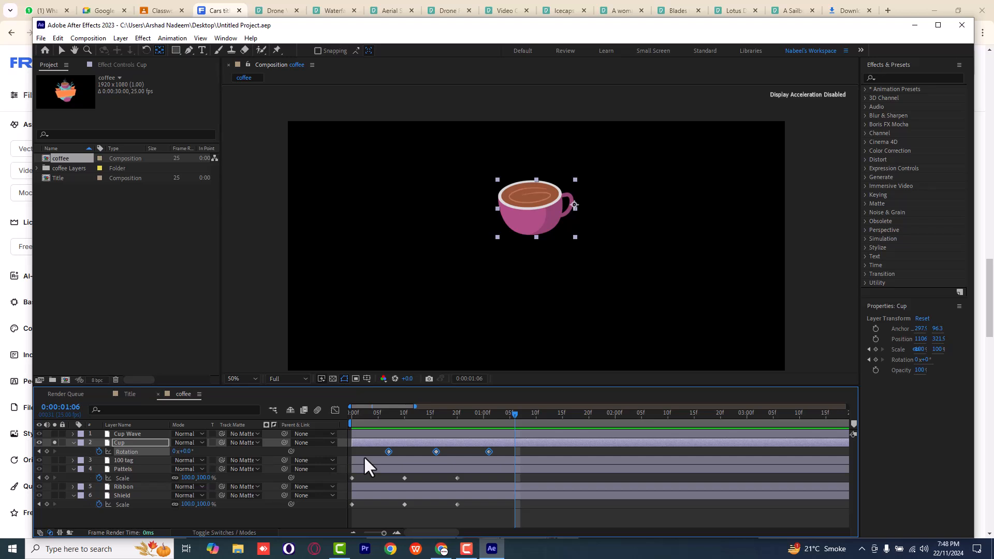
{"action": "right_click", "coordinate": [436, 452]}
{"action": "mouse_move", "coordinate": [486, 445]}
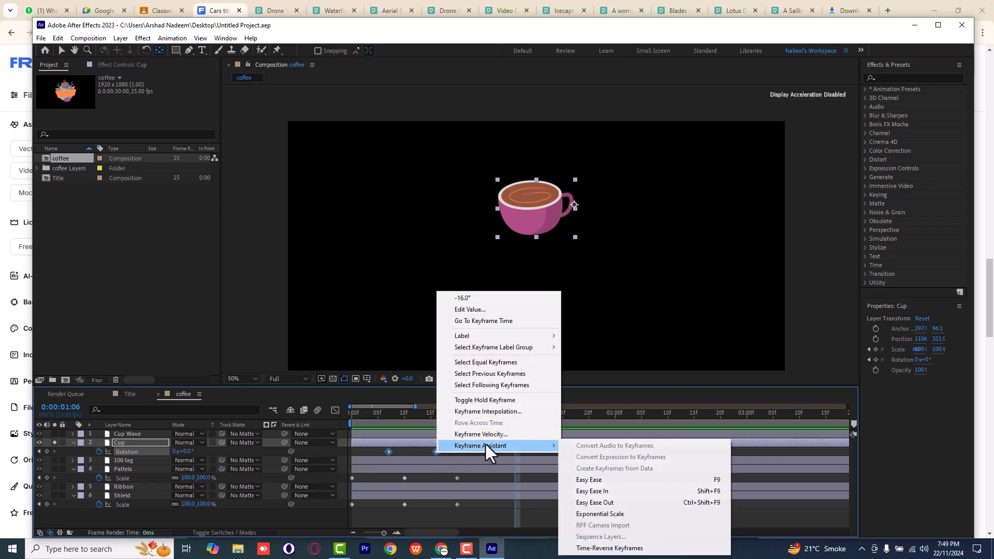
{"action": "left_click", "coordinate": [598, 479]}
- Apply Easy Ease to the Pattels layer's three Scale keyframes
{"action": "left_click_drag", "start_coordinate": [478, 473], "coordinate": [339, 482]}
{"action": "right_click", "coordinate": [405, 478]}
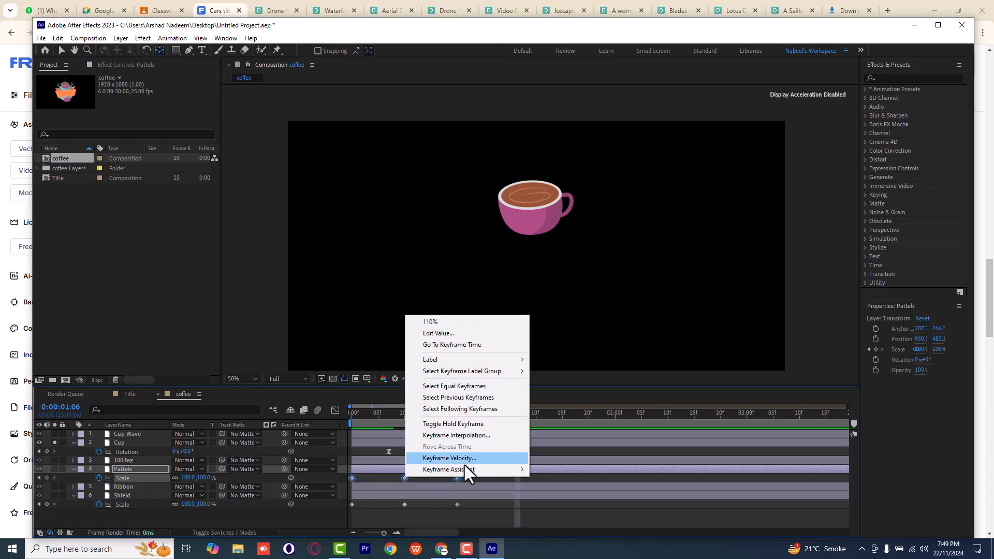
{"action": "mouse_move", "coordinate": [498, 468]}
{"action": "left_click", "coordinate": [592, 404]}
- Apply Easy Ease to the Shield layer's three Scale keyframes
{"action": "left_click_drag", "start_coordinate": [471, 504], "coordinate": [356, 502]}
{"action": "right_click", "coordinate": [353, 504]}
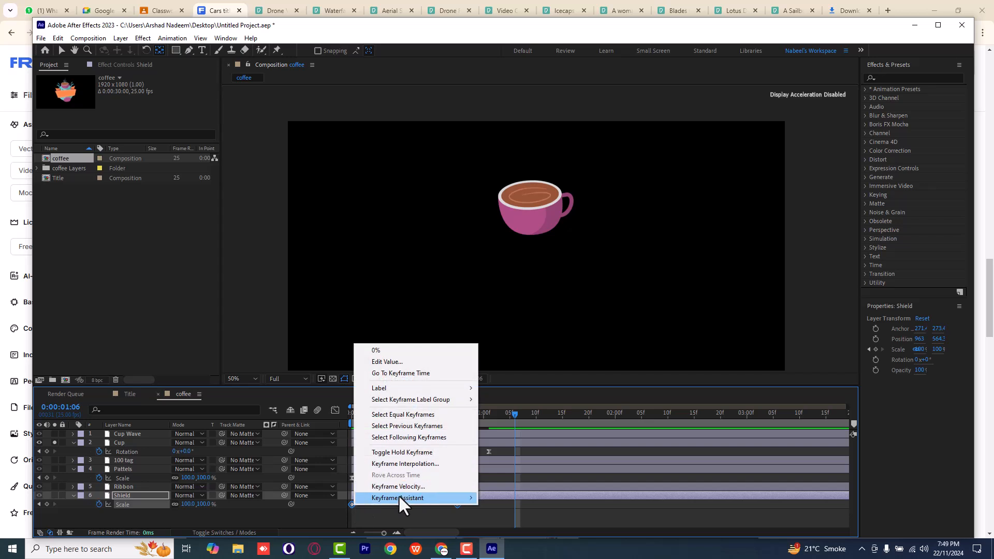
{"action": "mouse_move", "coordinate": [398, 497]}
{"action": "left_click", "coordinate": [540, 431]}
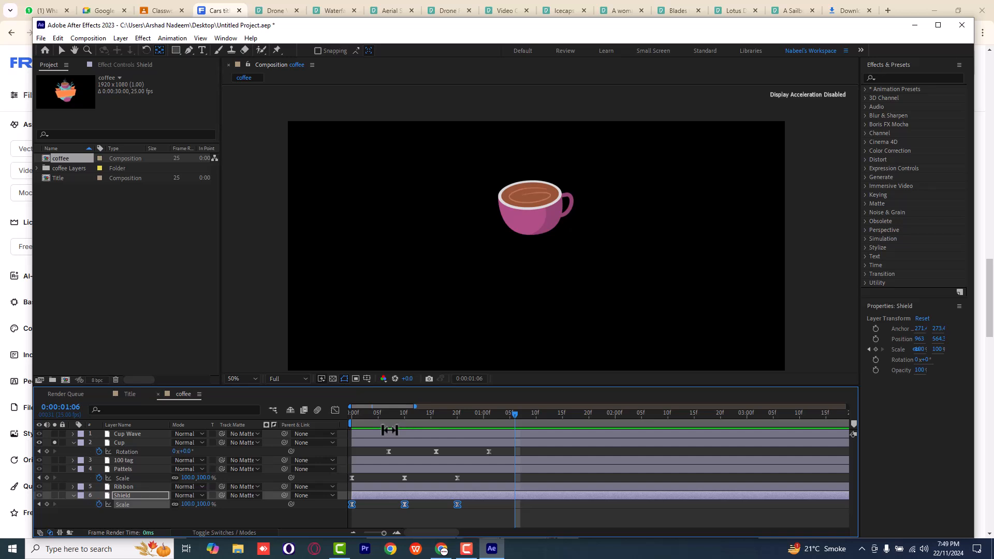
{"action": "right_click", "coordinate": [458, 504]}
{"action": "mouse_move", "coordinate": [471, 501]}
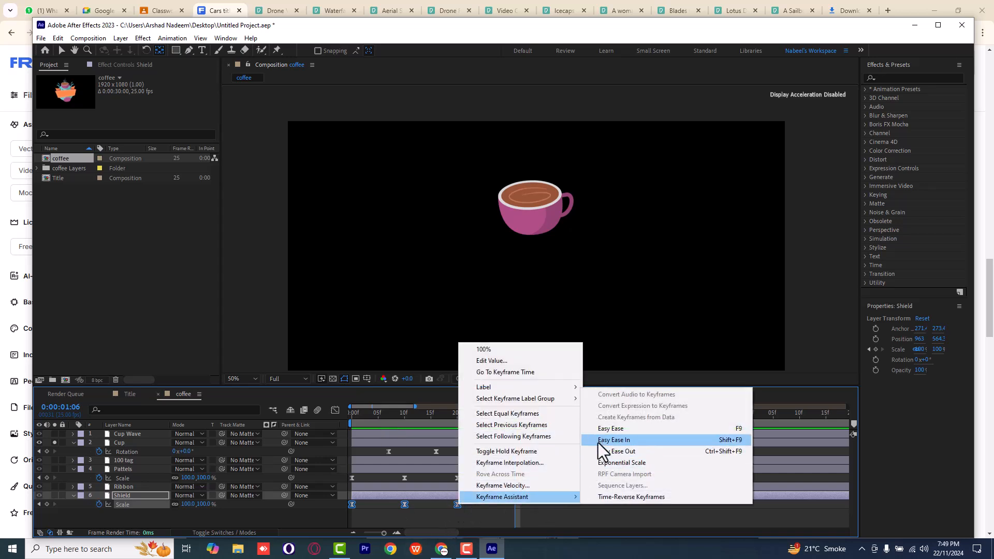
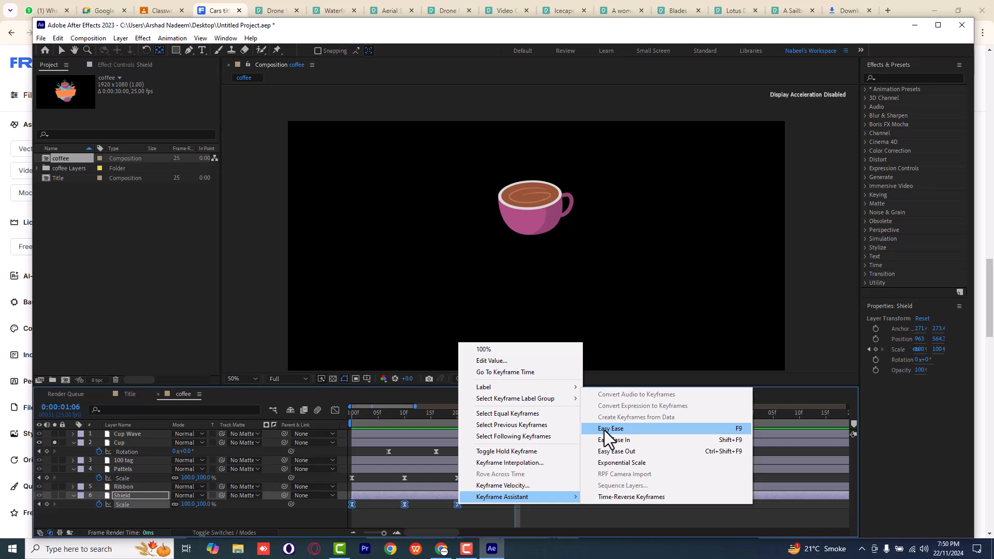
{"action": "left_click", "coordinate": [402, 418]}
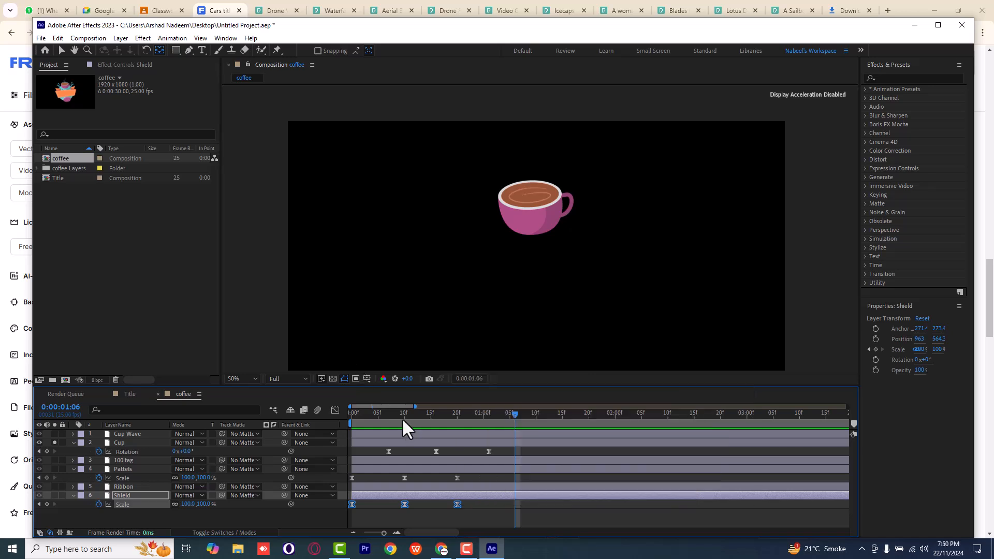
- Turn off solo on the Cup layer, preview the whole composition from the start and return to frame 0
{"action": "left_click_drag", "start_coordinate": [402, 418], "coordinate": [346, 427]}
{"action": "key", "text": "space"}
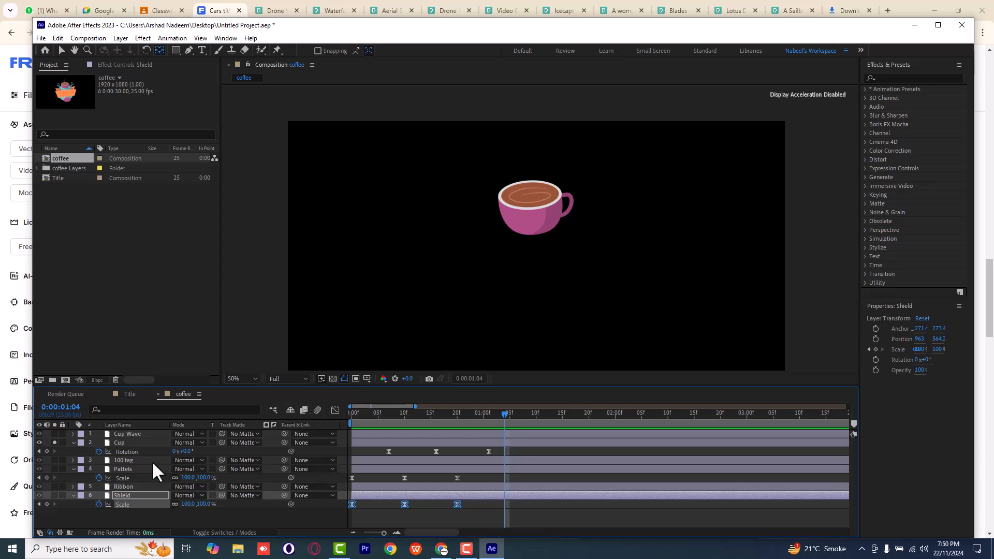
{"action": "left_click", "coordinate": [56, 443]}
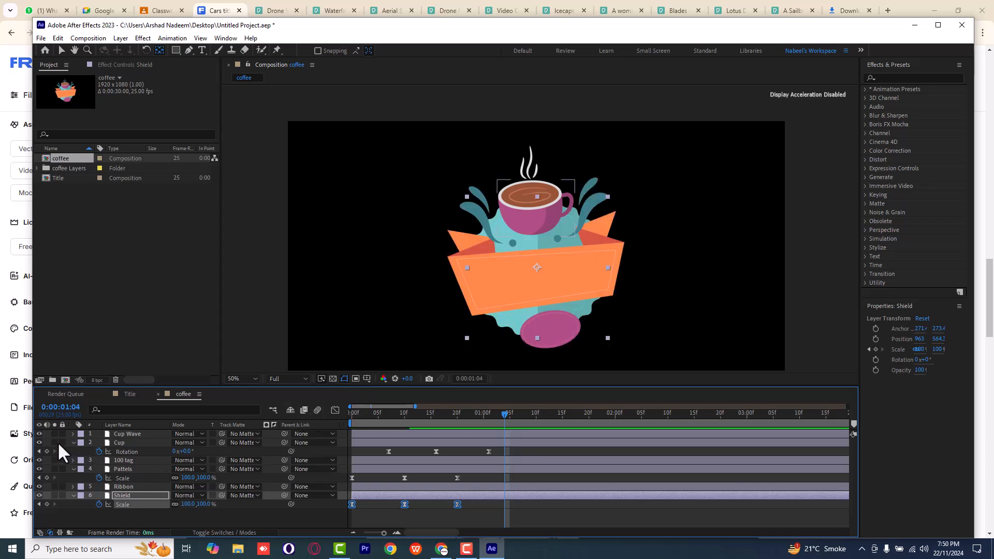
{"action": "key", "text": "Home"}
{"action": "key", "text": "space"}
{"action": "key", "text": "space"}
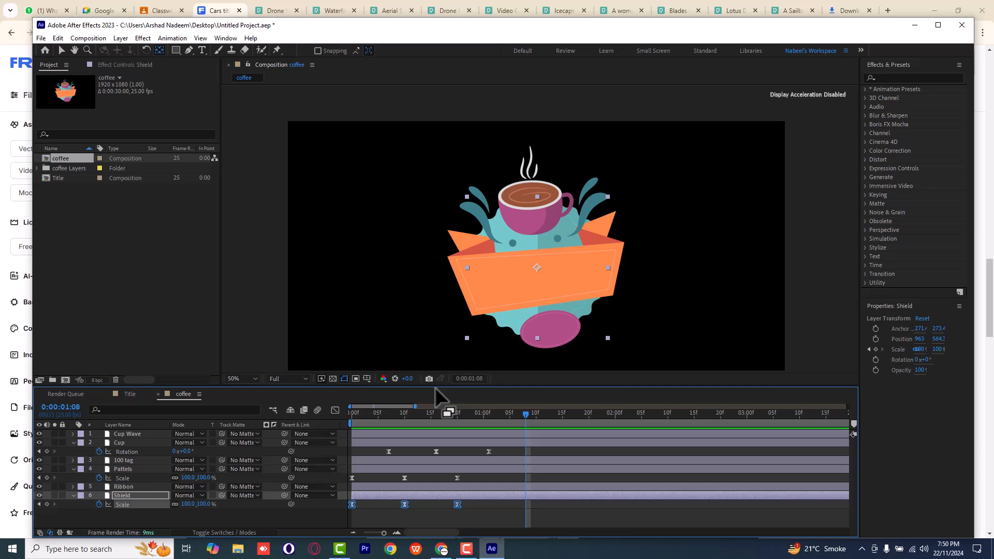
{"action": "left_click_drag", "start_coordinate": [402, 409], "coordinate": [334, 416]}
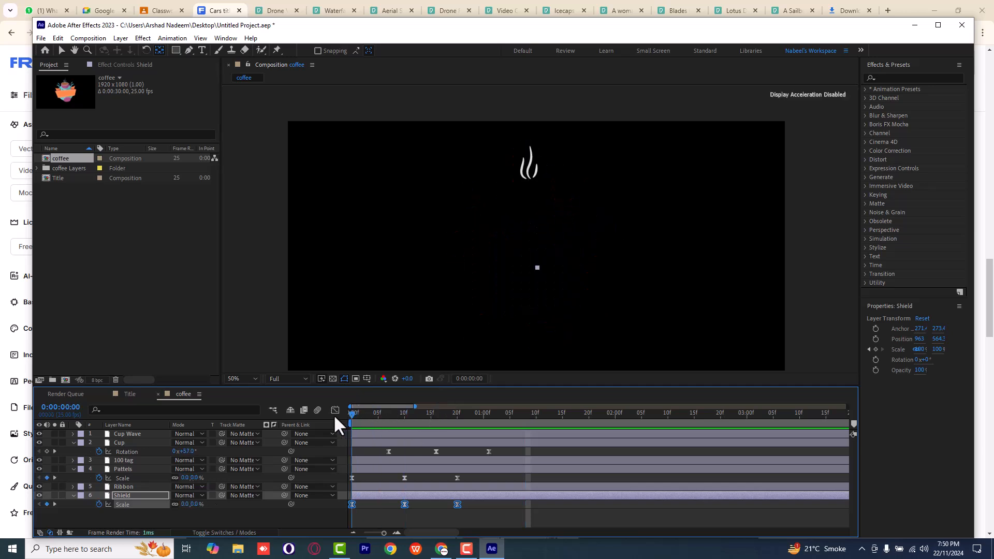
- Keyframe the Cup Wave layer's Opacity from 0% at frame 0 to 100% at frame 4 and preview the fade
{"action": "left_click", "coordinate": [124, 435]}
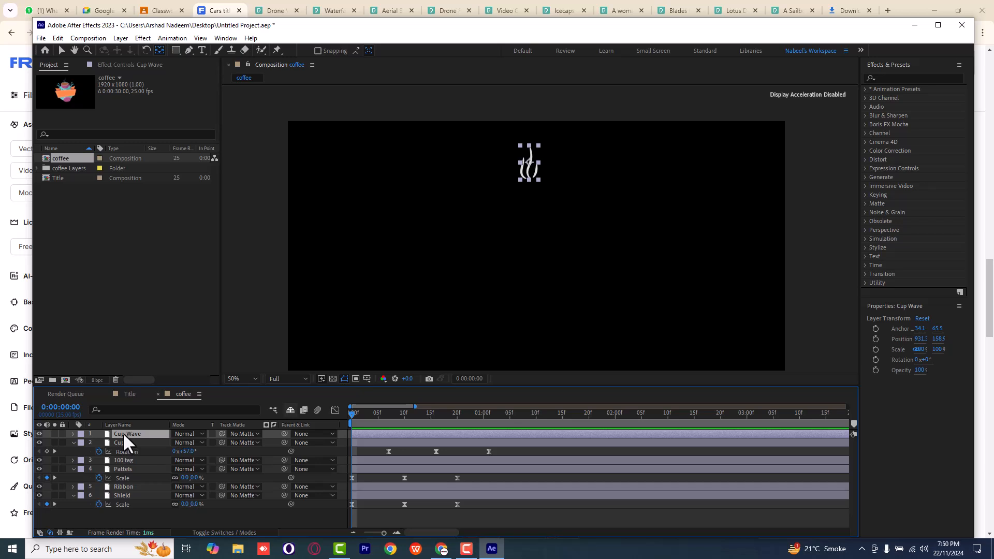
{"action": "key", "text": "t"}
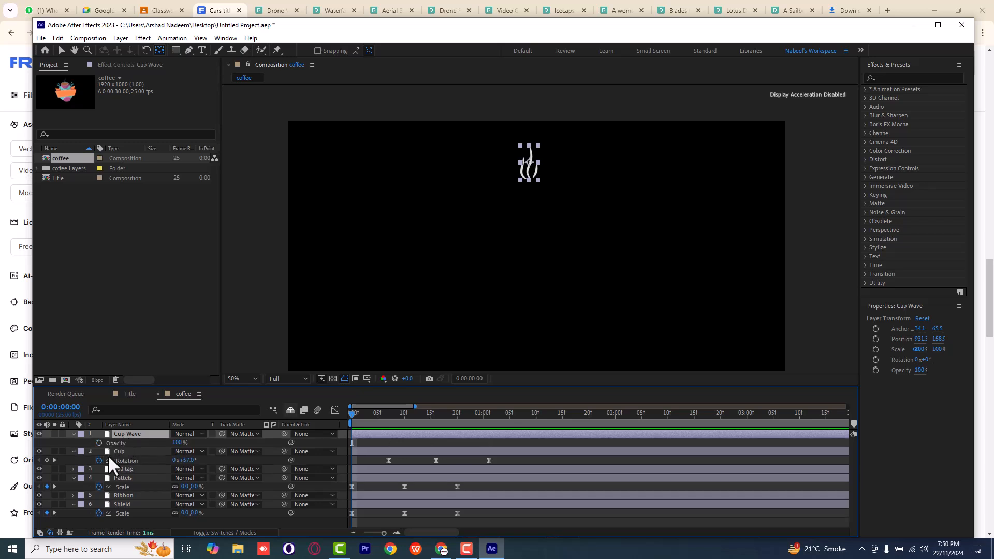
{"action": "left_click", "coordinate": [98, 444]}
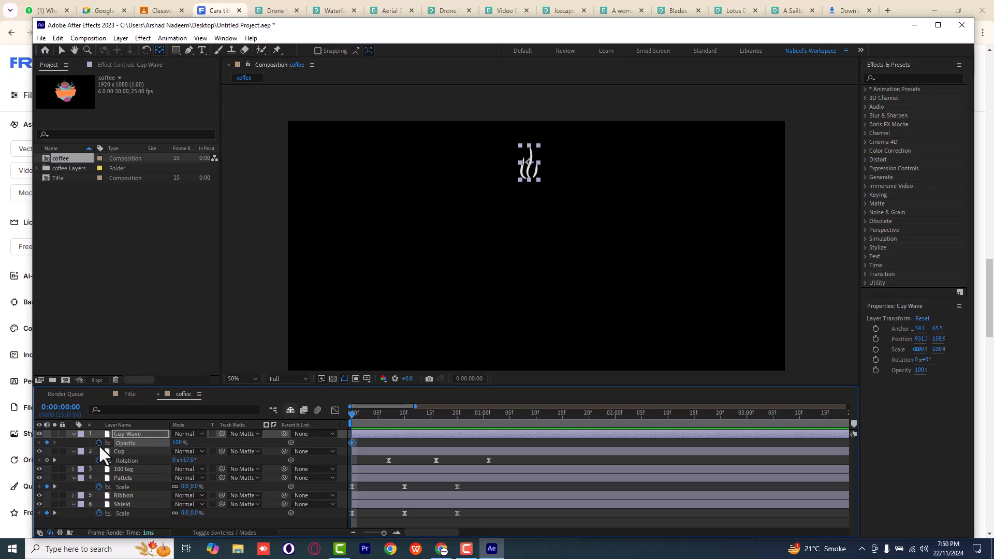
{"action": "left_click_drag", "start_coordinate": [355, 416], "coordinate": [374, 421]}
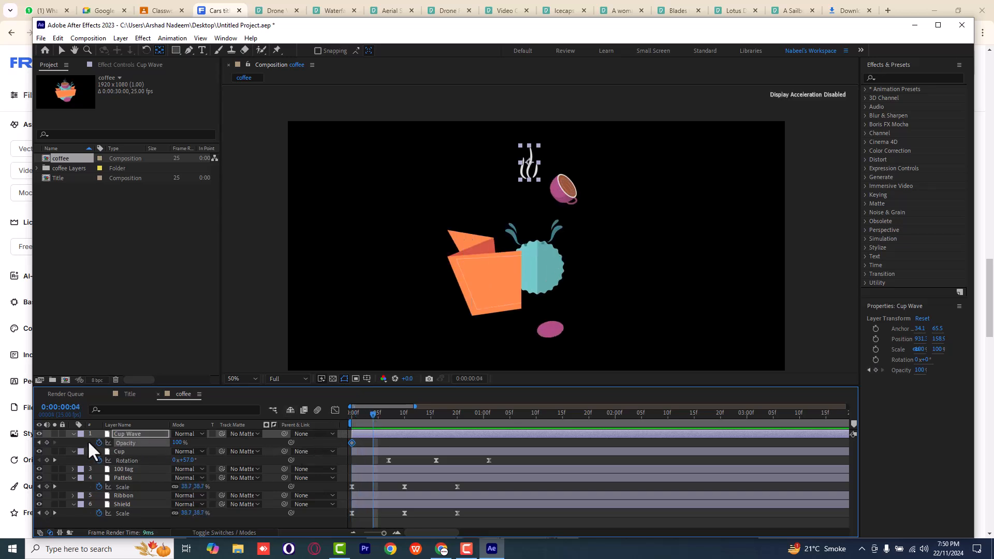
{"action": "left_click", "coordinate": [47, 442]}
{"action": "left_click", "coordinate": [355, 423]}
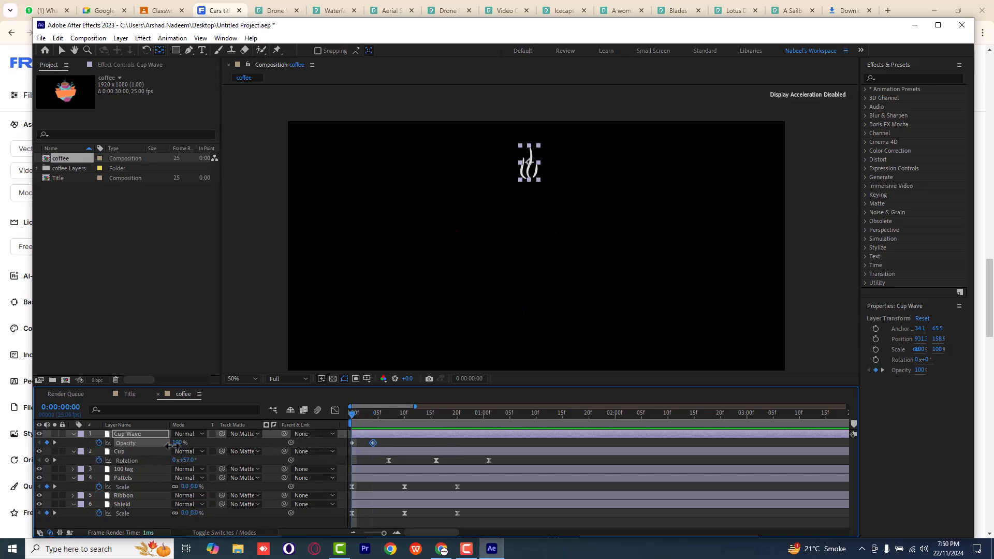
{"action": "key", "text": "space"}
{"action": "left_click", "coordinate": [526, 517]}
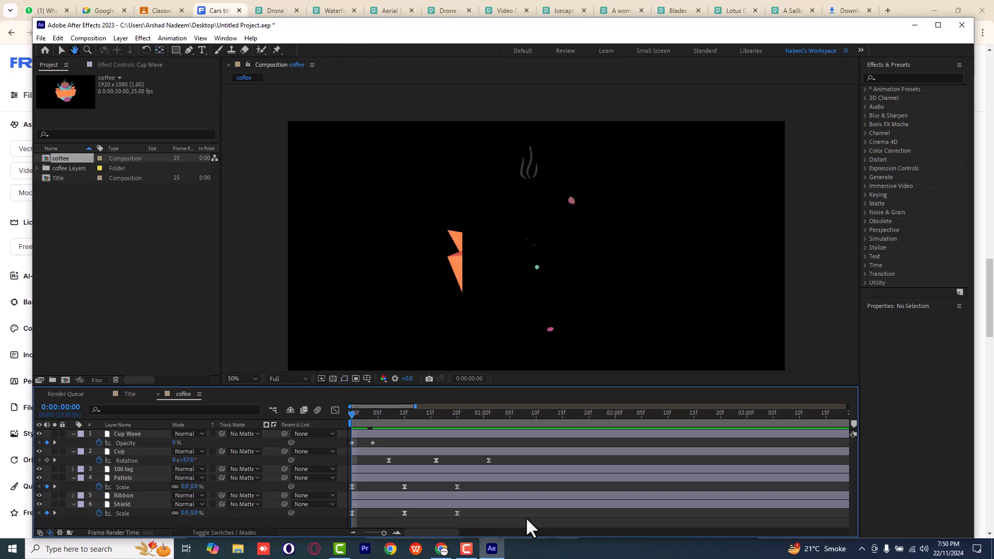
- Move the Cup Wave layer's second Opacity keyframe to frame 11, preview the slower fade and return to frame 0
{"action": "left_click_drag", "start_coordinate": [373, 443], "coordinate": [410, 443]}
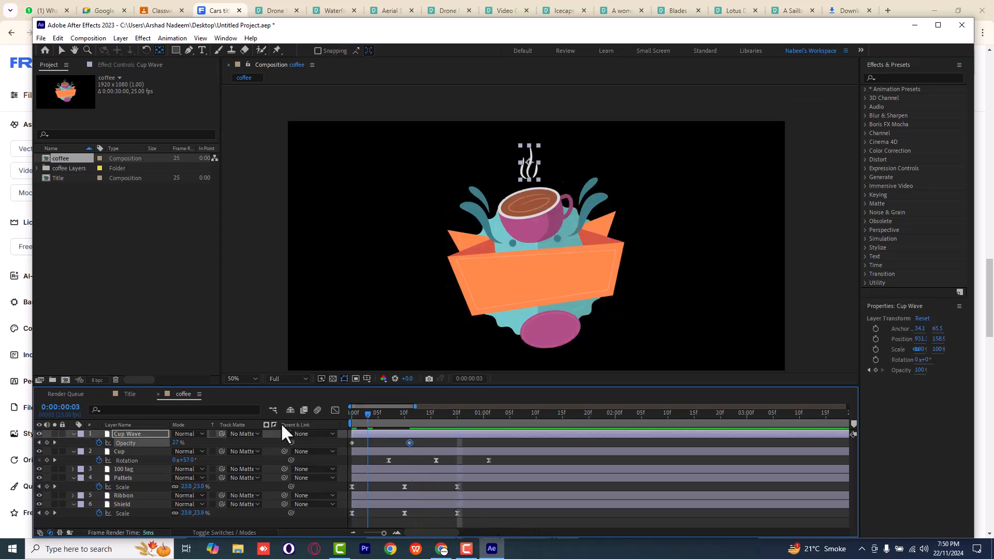
{"action": "key", "text": "space"}
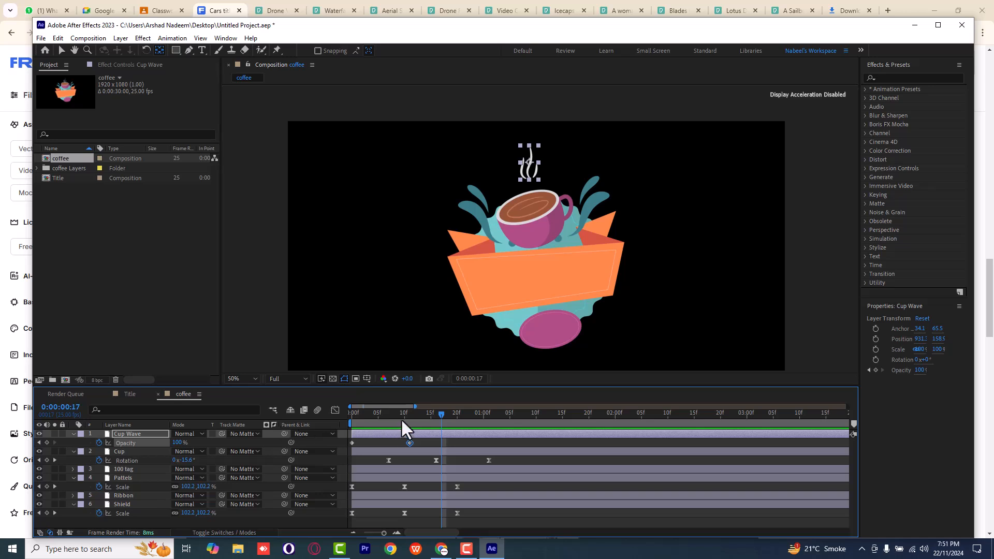
{"action": "left_click_drag", "start_coordinate": [402, 417], "coordinate": [309, 418]}
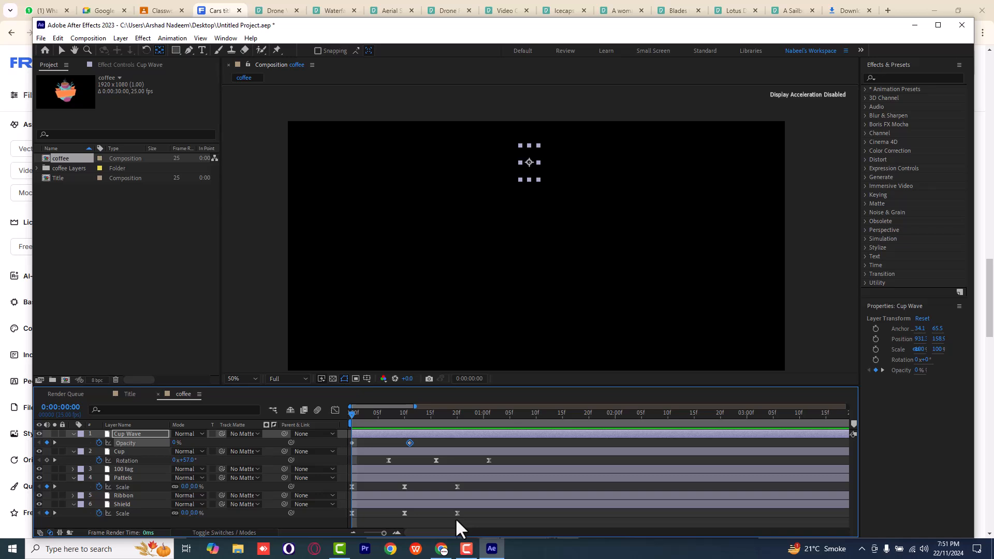
- Activate the Selection tool and collapse the properties of the Shield, Cup and Cup Wave layers
{"action": "key", "text": "v"}
{"action": "left_click", "coordinate": [73, 504]}
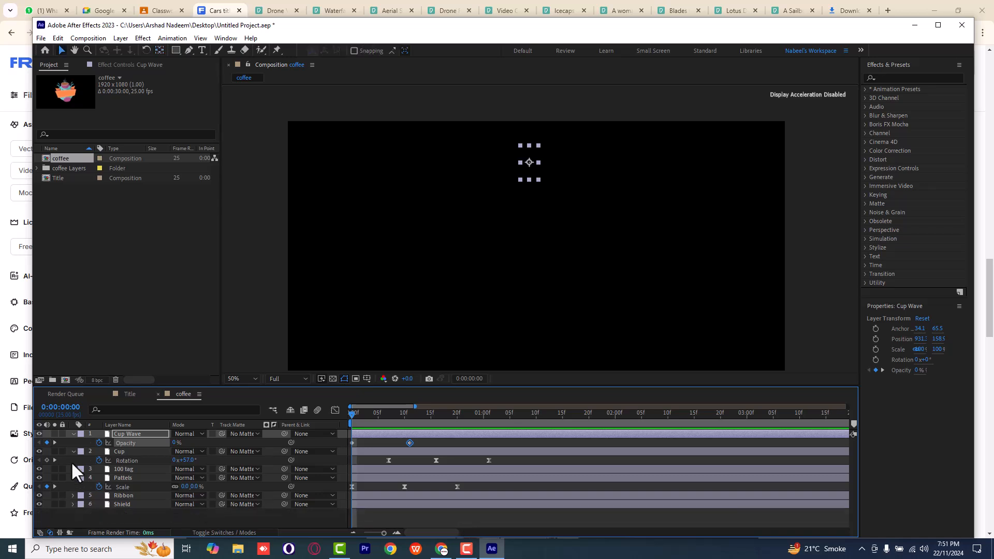
{"action": "left_click", "coordinate": [73, 451]}
{"action": "left_click", "coordinate": [73, 434]}
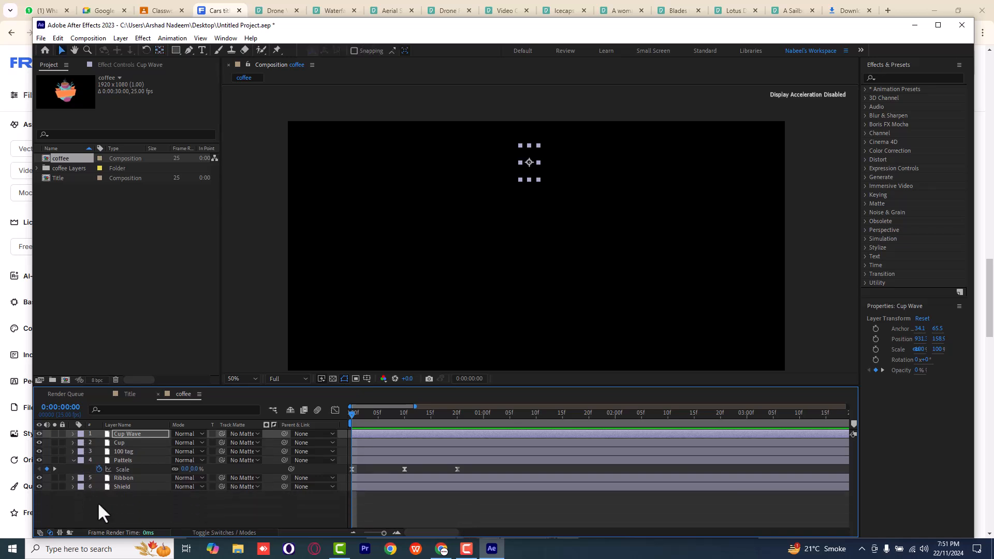
- Check the Shield and Ribbon timing, and shift the Shield layer in the timeline so it starts at frame 4
{"action": "left_click", "coordinate": [131, 487]}
{"action": "left_click_drag", "start_coordinate": [380, 417], "coordinate": [428, 417]}
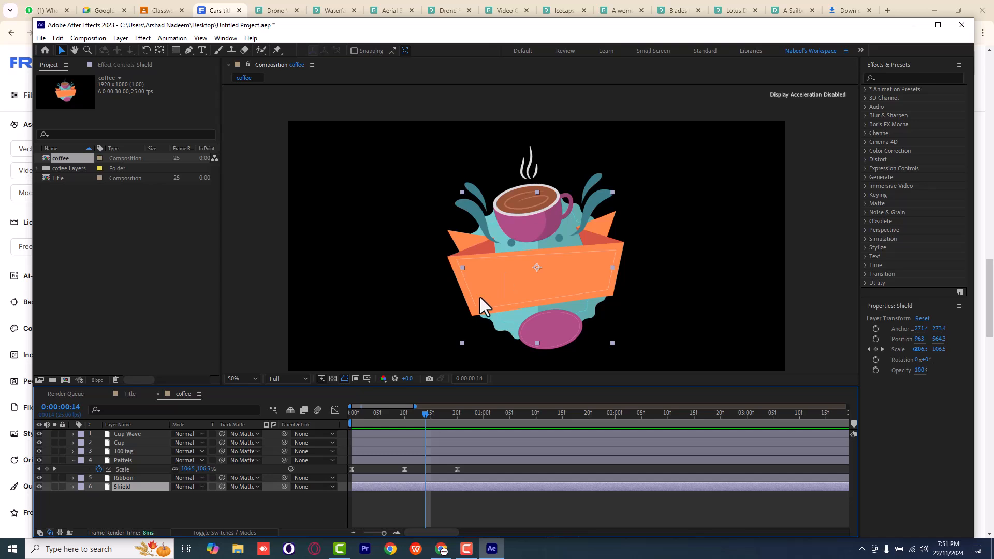
{"action": "key", "text": "Home"}
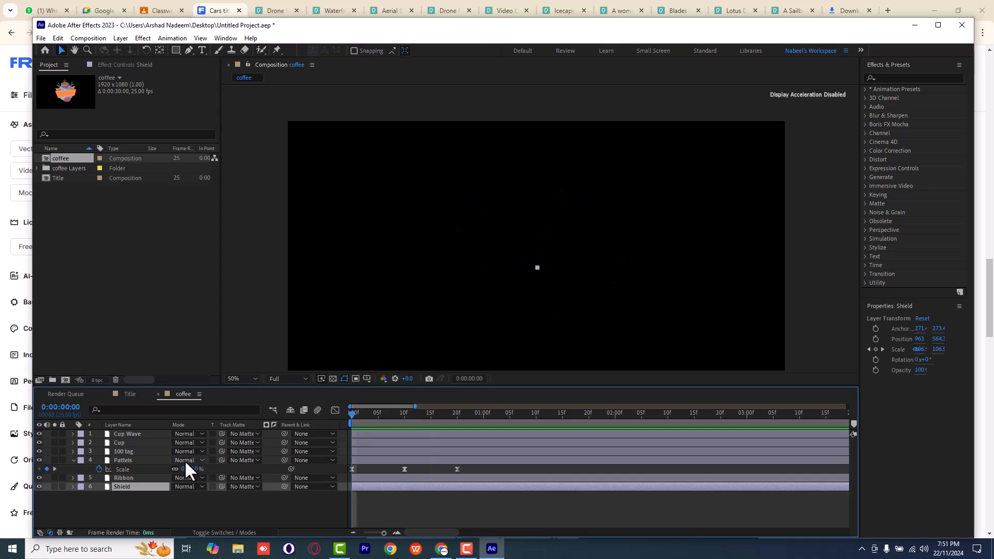
{"action": "left_click", "coordinate": [128, 477]}
{"action": "left_click_drag", "start_coordinate": [359, 415], "coordinate": [393, 411]}
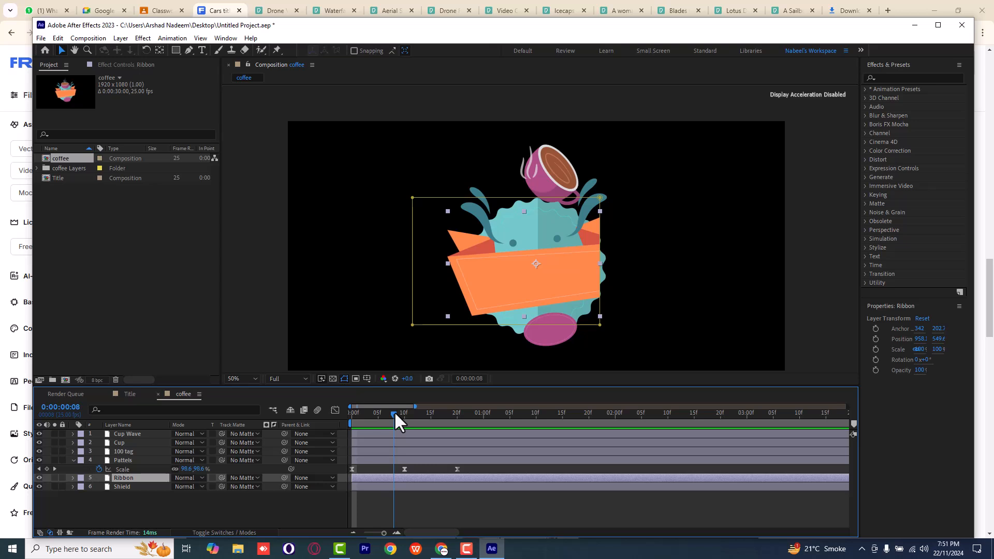
{"action": "left_click", "coordinate": [384, 486]}
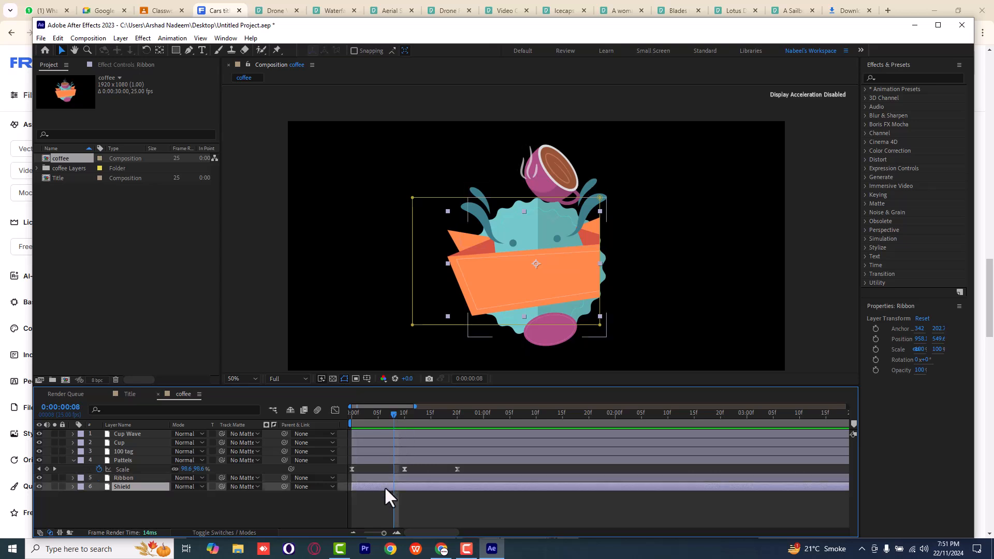
{"action": "left_click_drag", "start_coordinate": [378, 485], "coordinate": [396, 481]}
- Shift the Pattels layer in the timeline so it starts at frame 8
{"action": "left_click_drag", "start_coordinate": [390, 425], "coordinate": [415, 418]}
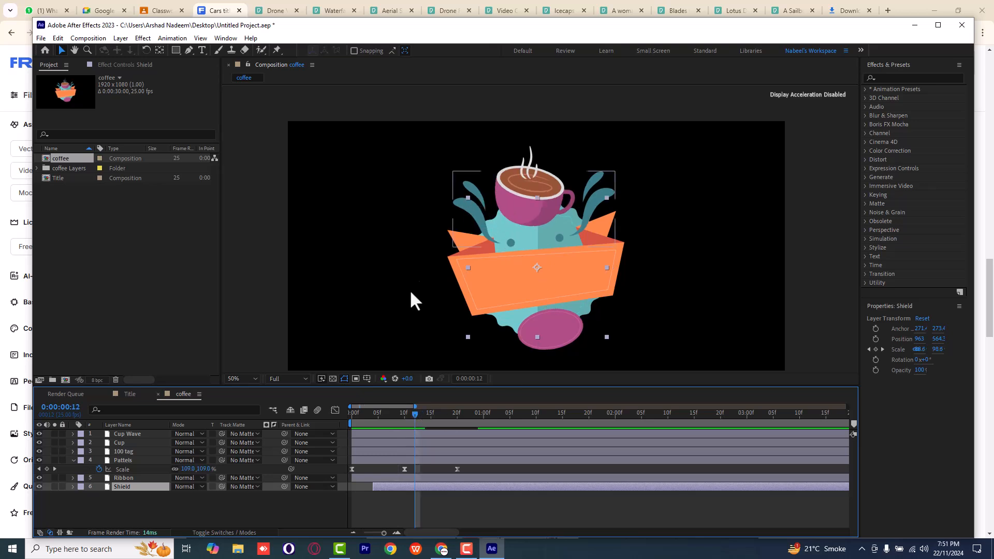
{"action": "left_click", "coordinate": [156, 461]}
{"action": "left_click_drag", "start_coordinate": [380, 460], "coordinate": [421, 452]}
- Shift the Cup layer in the timeline so it starts at frame 10 and preview the staggered timing
{"action": "left_click_drag", "start_coordinate": [409, 413], "coordinate": [431, 413]}
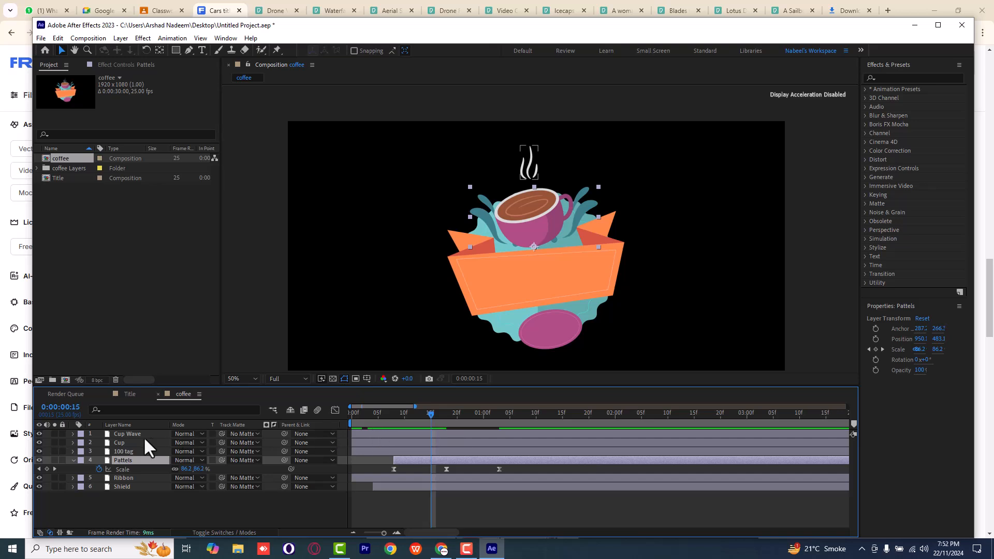
{"action": "left_click", "coordinate": [132, 442]}
{"action": "left_click_drag", "start_coordinate": [399, 440], "coordinate": [447, 437]}
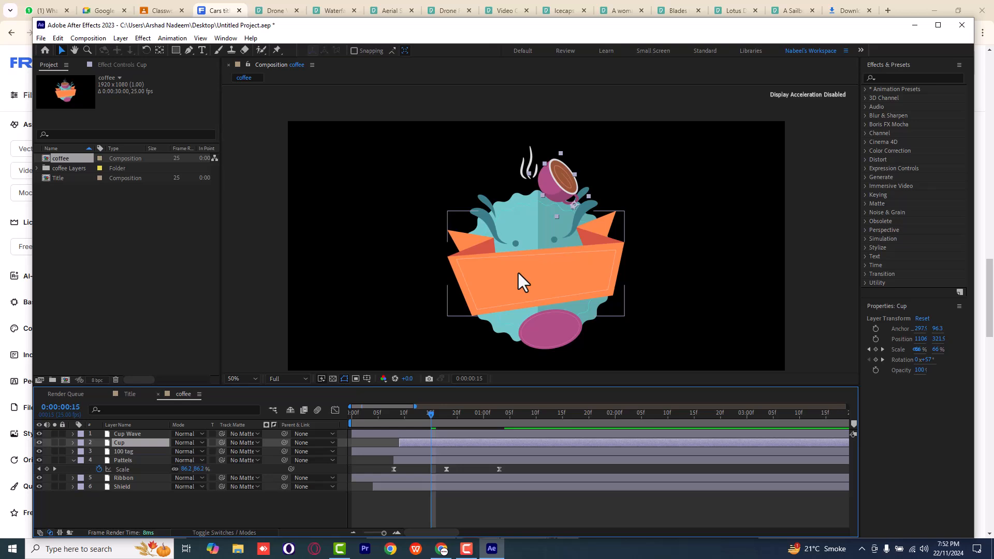
{"action": "left_click_drag", "start_coordinate": [419, 440], "coordinate": [424, 440]}
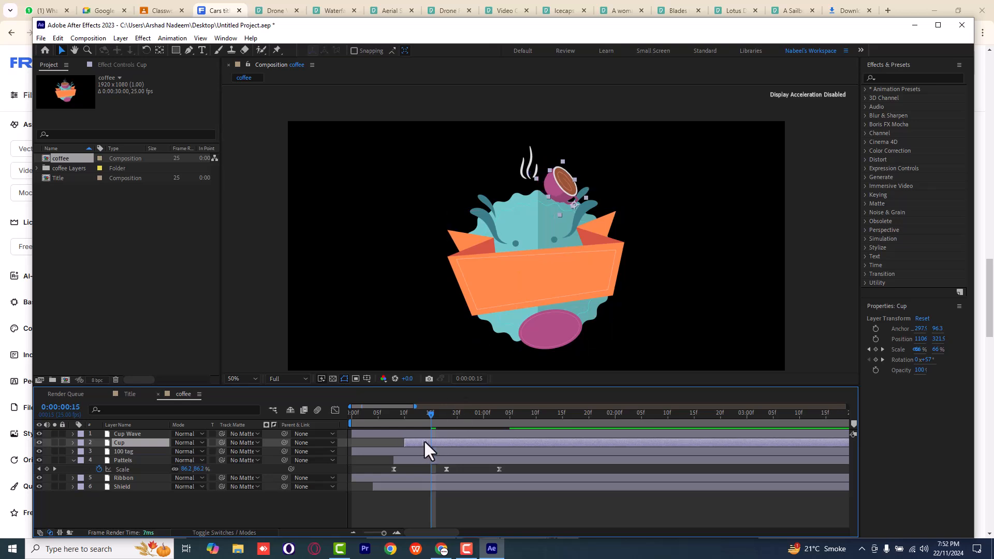
{"action": "key", "text": "space"}
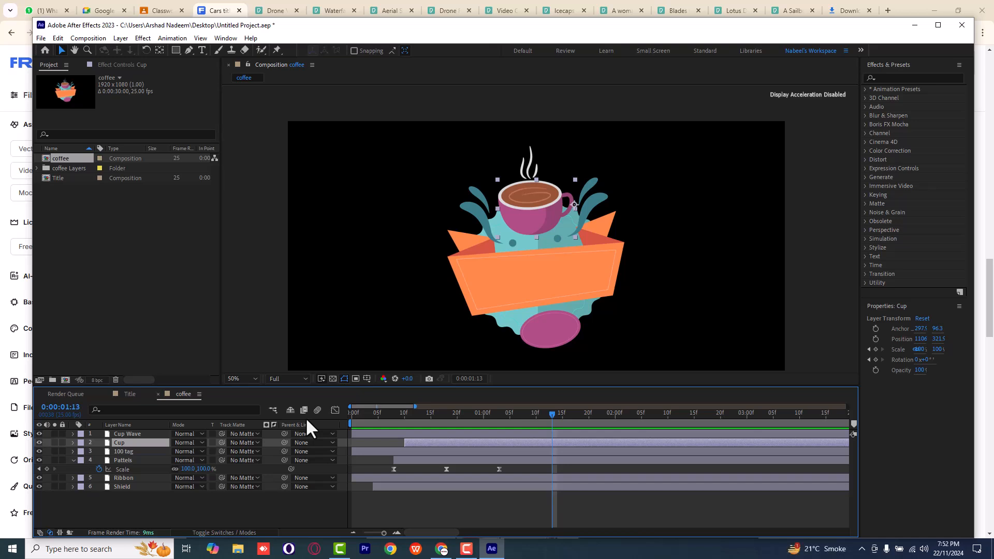
- Shift the Cup Wave layer so it starts at frame 21 and preview the staggered animation from frame 0
{"action": "left_click", "coordinate": [127, 434]}
{"action": "left_click_drag", "start_coordinate": [397, 418], "coordinate": [495, 404]}
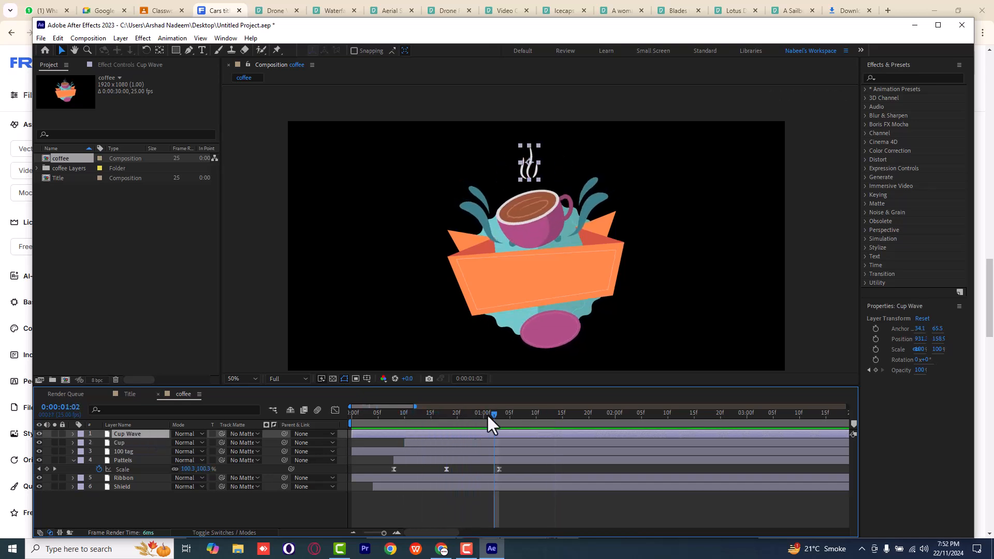
{"action": "left_click_drag", "start_coordinate": [429, 432], "coordinate": [542, 433]}
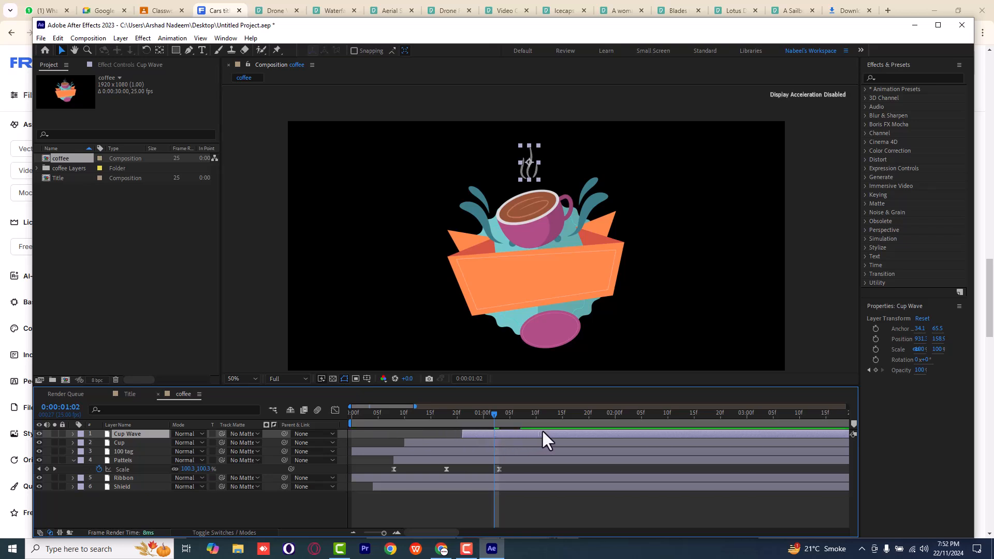
{"action": "left_click_drag", "start_coordinate": [423, 412], "coordinate": [294, 417]}
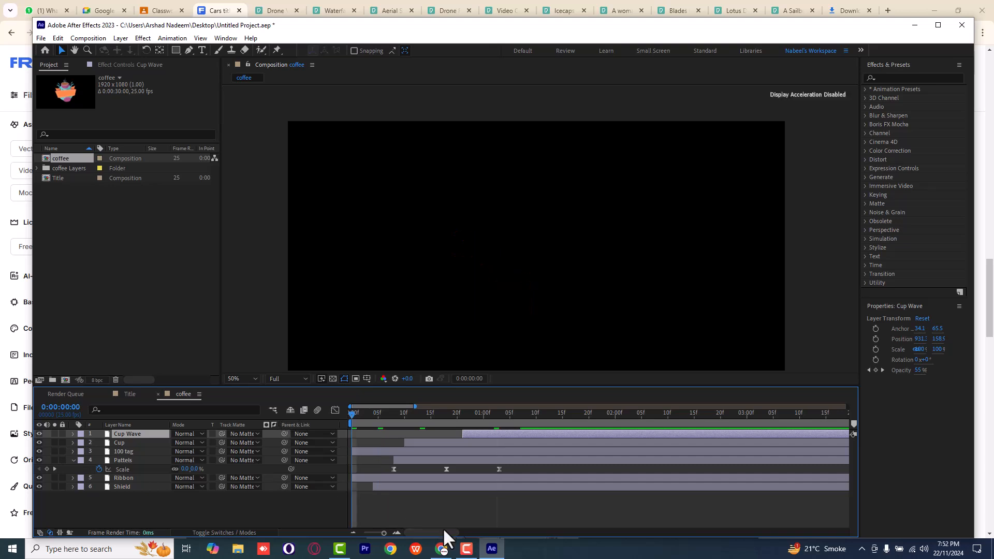
{"action": "left_click", "coordinate": [482, 502]}
{"action": "key", "text": "space"}
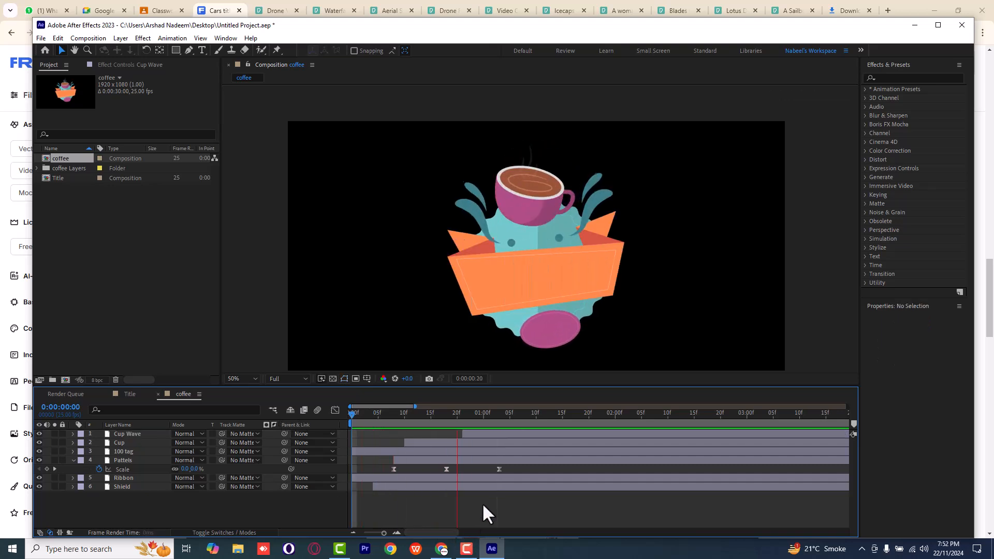
{"action": "key", "text": "space"}
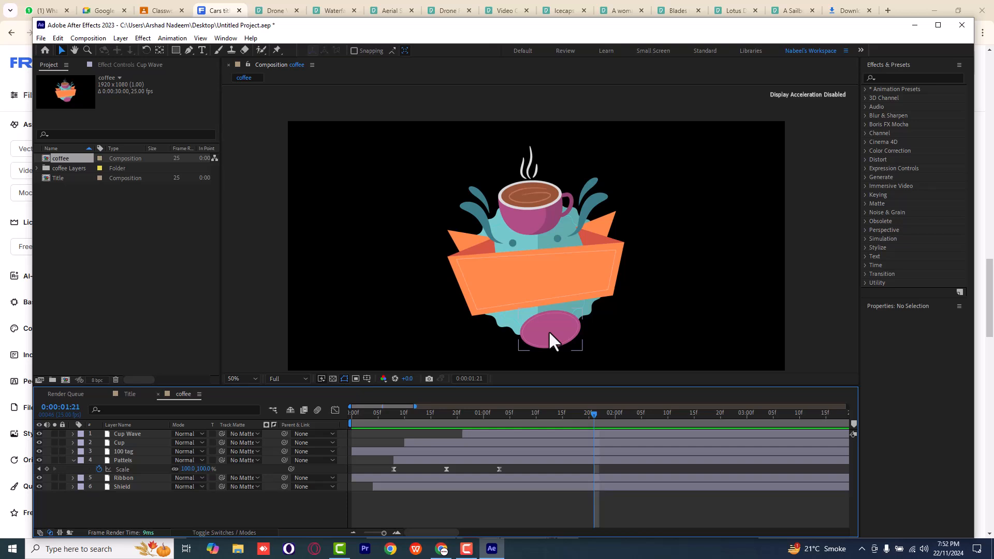
- With the playhead at 0:00:00:21, add a text layer reading "100%" over the 100 tag oval
{"action": "left_click_drag", "start_coordinate": [353, 409], "coordinate": [463, 412]}
{"action": "left_click", "coordinate": [557, 343]}
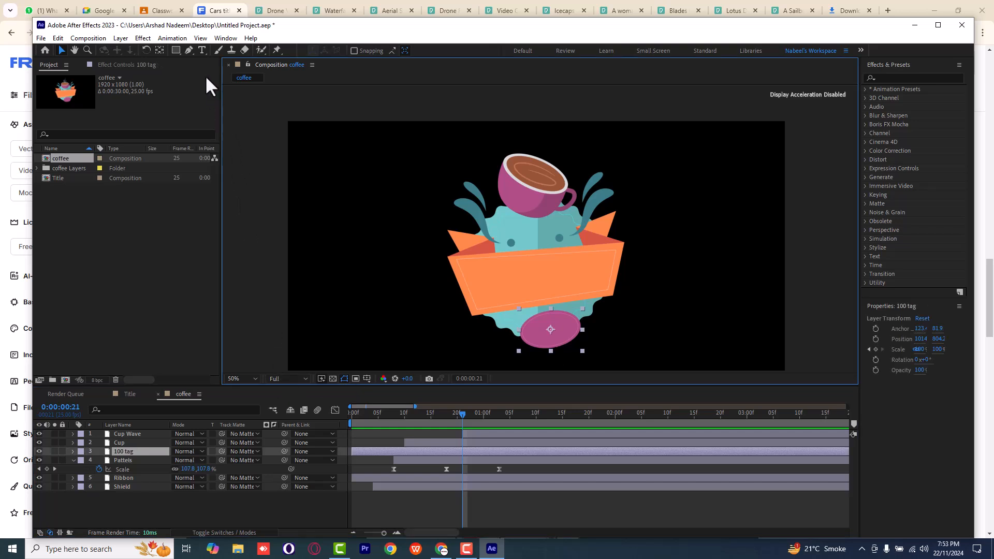
{"action": "left_click", "coordinate": [203, 50]}
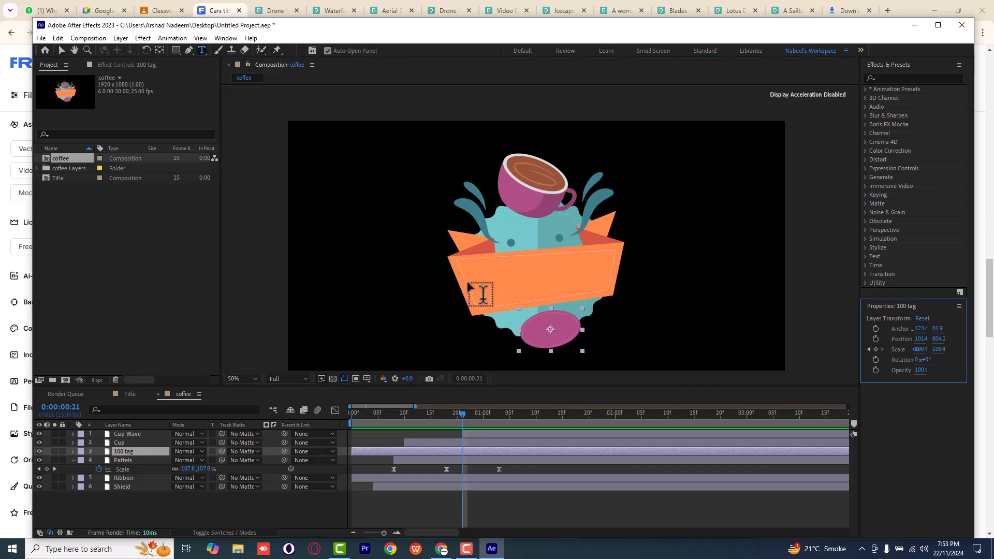
{"action": "left_click", "coordinate": [530, 333]}
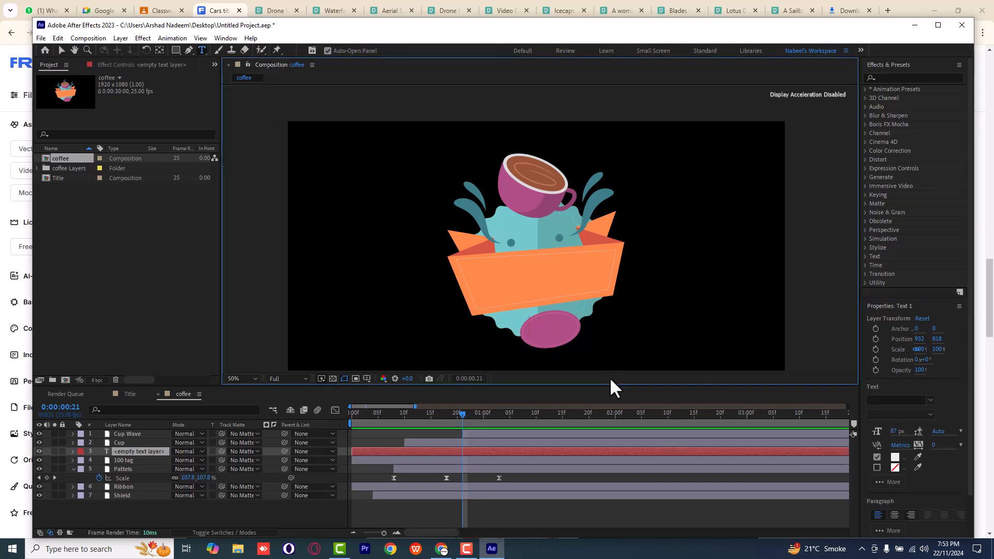
{"action": "type", "text": "100"}
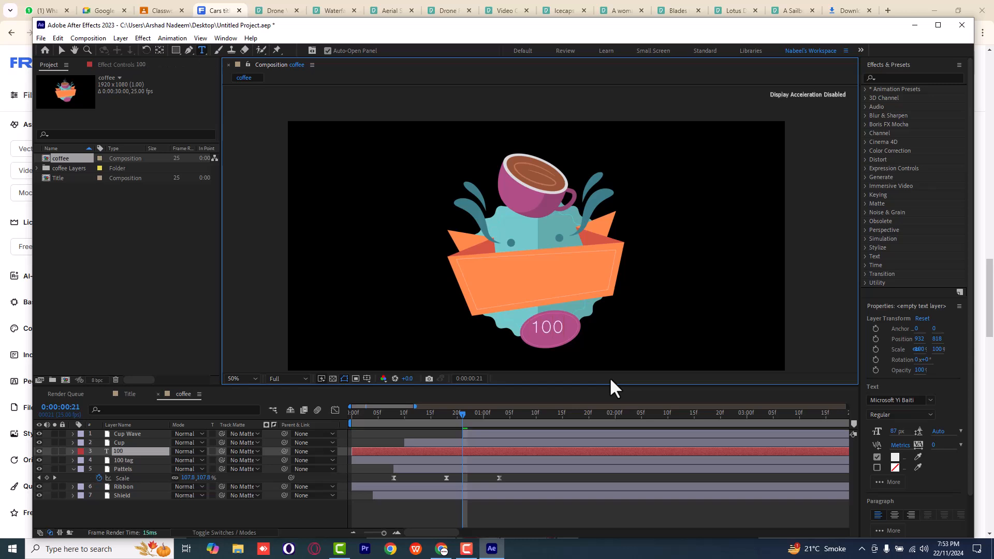
{"action": "type", "text": "%"}
{"action": "left_click", "coordinate": [135, 448]}
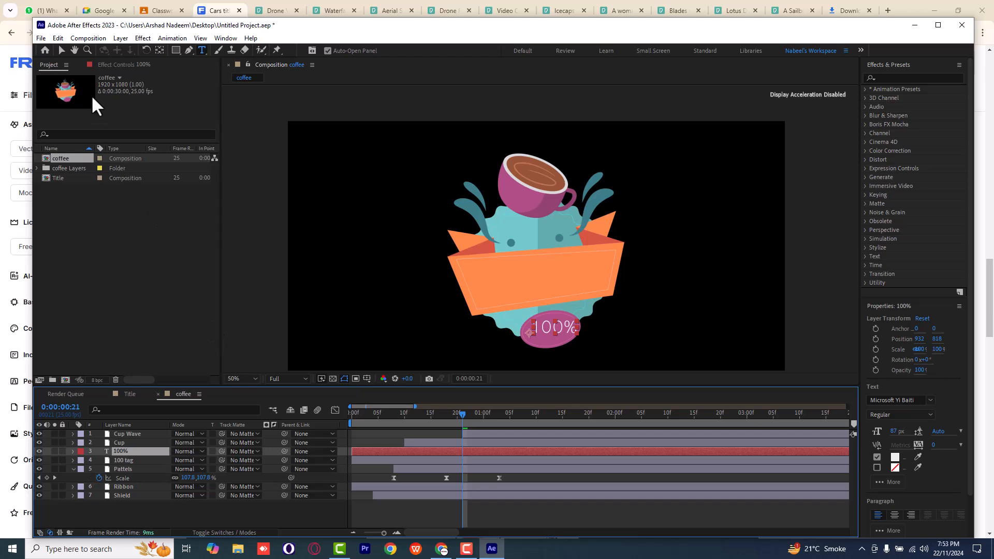
- Move the 100% text onto the oval tag at about 916, 826 and set its rotation to -12°
{"action": "left_click", "coordinate": [62, 51]}
{"action": "left_click_drag", "start_coordinate": [554, 331], "coordinate": [548, 328]}
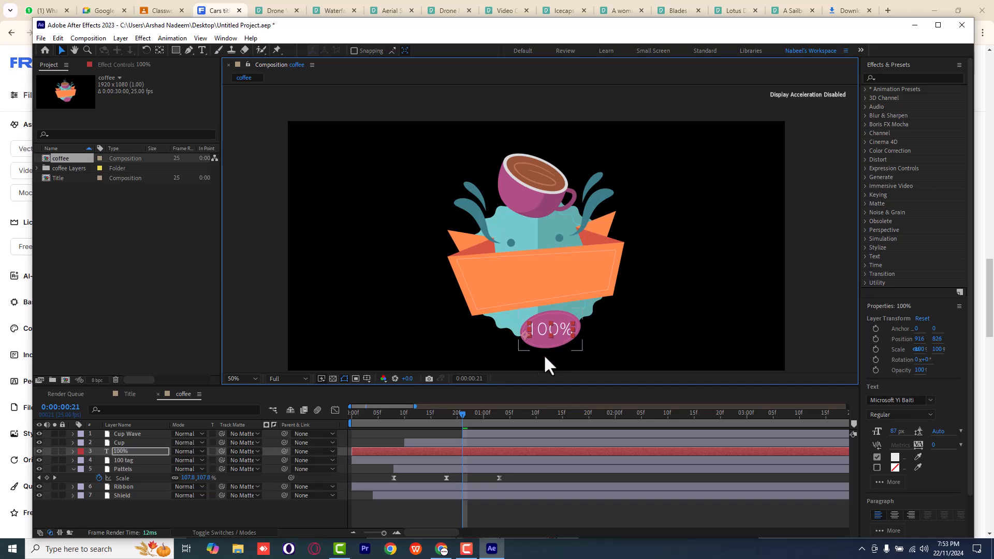
{"action": "left_click", "coordinate": [147, 449]}
{"action": "key", "text": "r"}
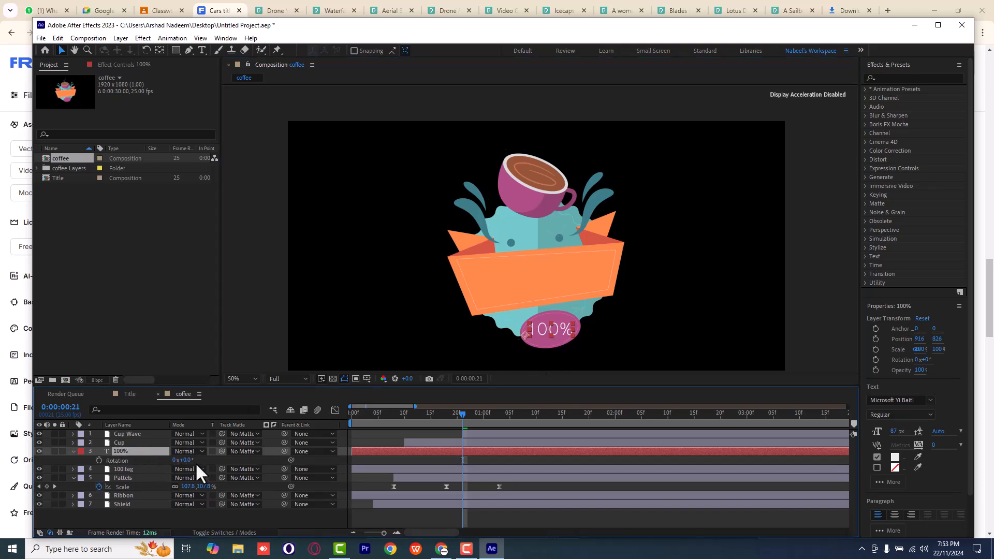
{"action": "left_click_drag", "start_coordinate": [192, 459], "coordinate": [182, 459]}
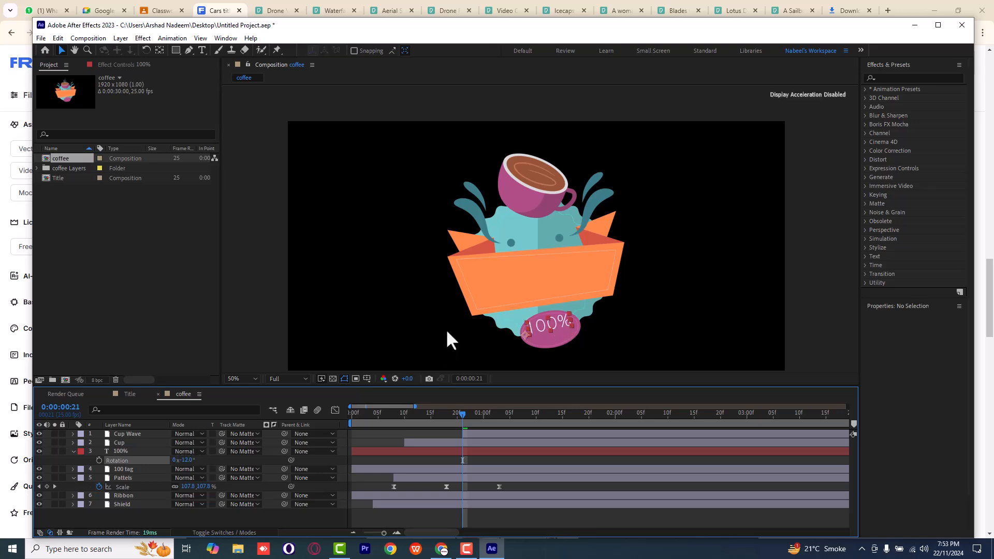
- Reposition the rotated 100% text to about 922.5, 844 so it sits centred inside the oval tag
{"action": "left_click", "coordinate": [555, 347]}
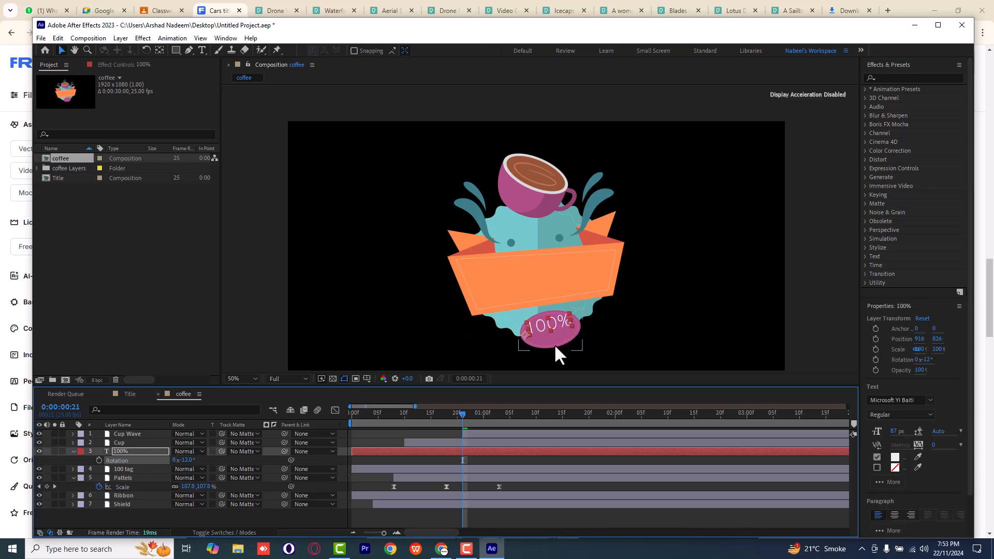
{"action": "scroll", "coordinate": [555, 346], "scroll_direction": "up", "scroll_amount": 2}
{"action": "key", "text": "space"}
{"action": "left_click_drag", "start_coordinate": [547, 264], "coordinate": [559, 104]}
{"action": "left_click_drag", "start_coordinate": [556, 363], "coordinate": [567, 175]}
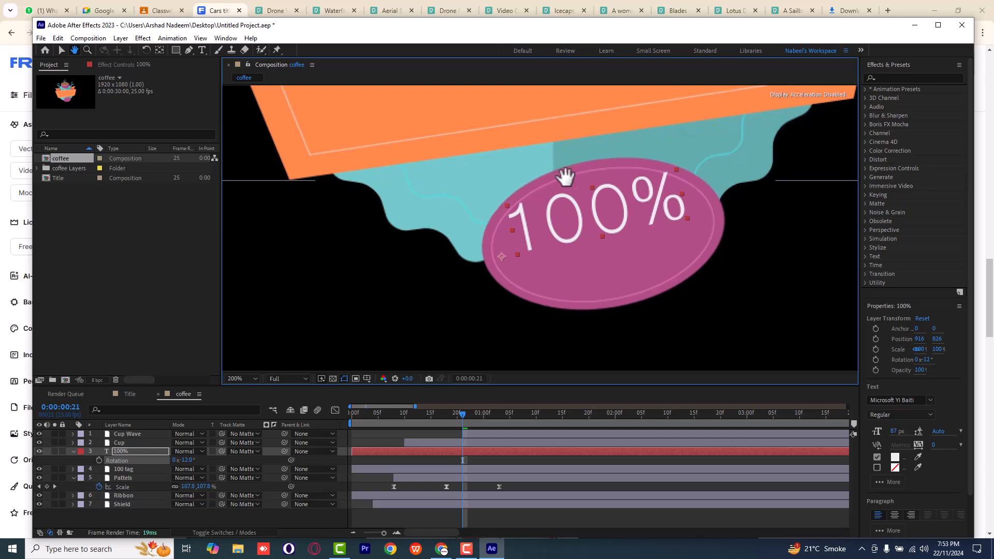
{"action": "left_click_drag", "start_coordinate": [601, 223], "coordinate": [608, 241]}
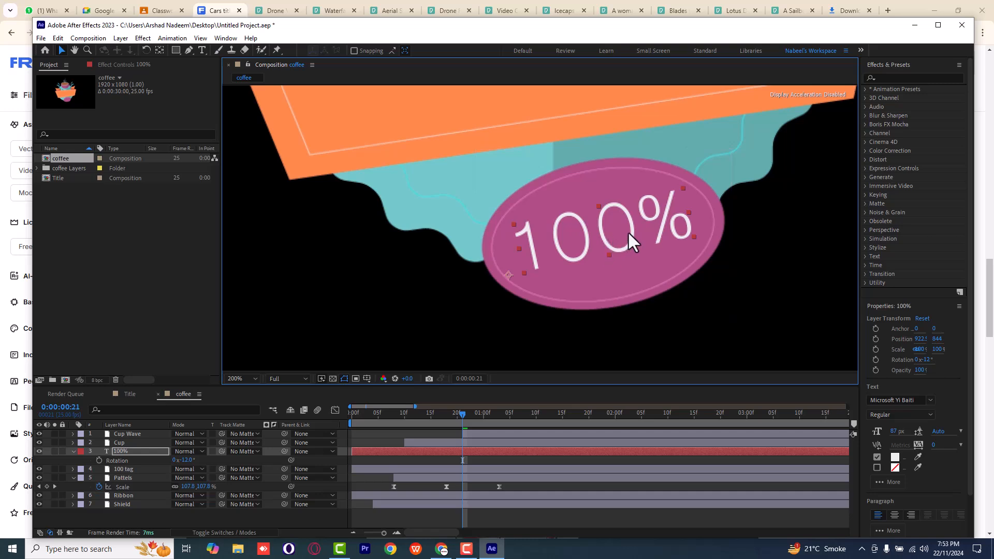
- Set the 100% text's font to Impact and re-centre it in the oval tag at about 930.5, 854.5
{"action": "left_click", "coordinate": [930, 401]}
{"action": "scroll", "coordinate": [900, 337], "scroll_direction": "down", "scroll_amount": 3}
{"action": "scroll", "coordinate": [900, 337], "scroll_direction": "up", "scroll_amount": 3}
{"action": "scroll", "coordinate": [914, 306], "scroll_direction": "up", "scroll_amount": 15}
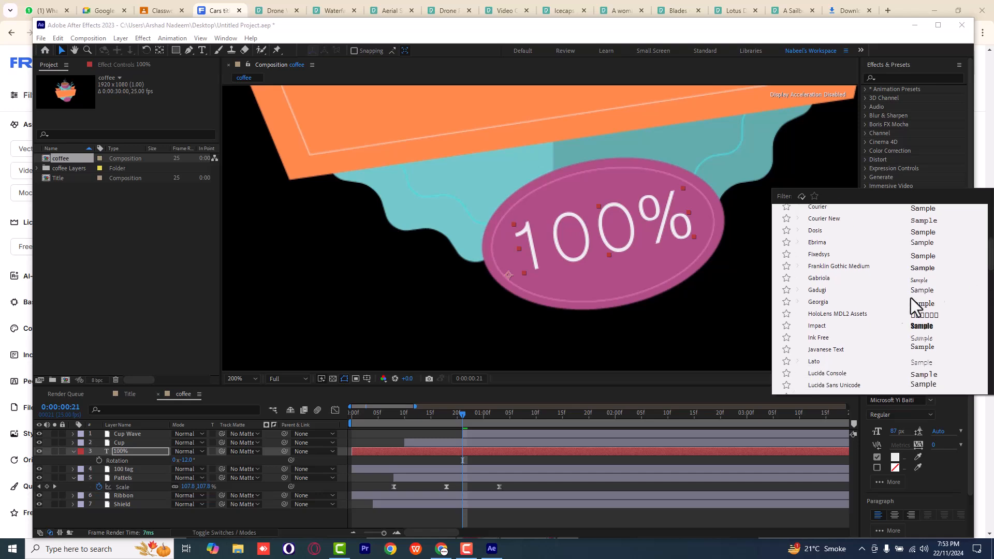
{"action": "left_click", "coordinate": [853, 326]}
{"action": "left_click_drag", "start_coordinate": [626, 234], "coordinate": [629, 237]}
{"action": "scroll", "coordinate": [631, 273], "scroll_direction": "down", "scroll_amount": 6}
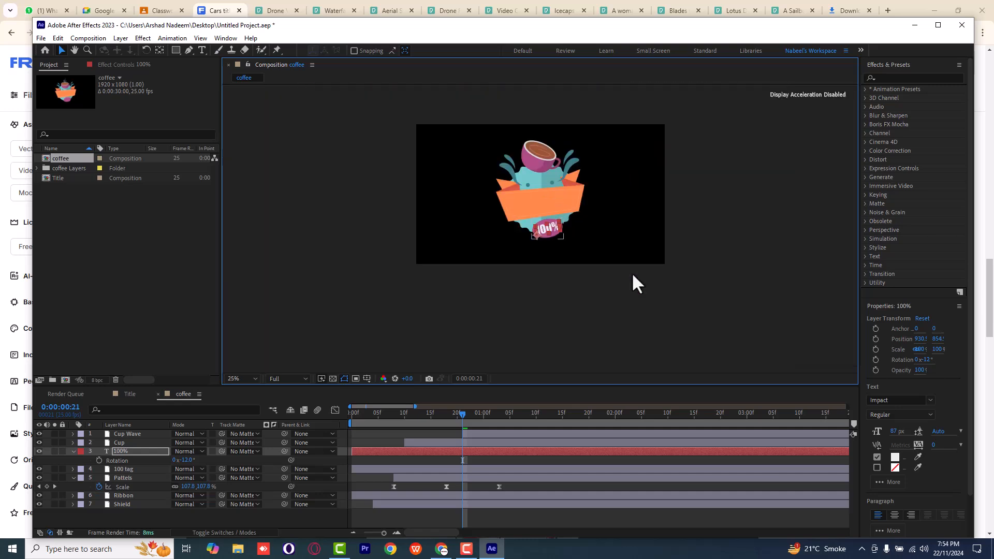
{"action": "scroll", "coordinate": [524, 160], "scroll_direction": "up", "scroll_amount": 6}
{"action": "scroll", "coordinate": [534, 235], "scroll_direction": "down", "scroll_amount": 6}
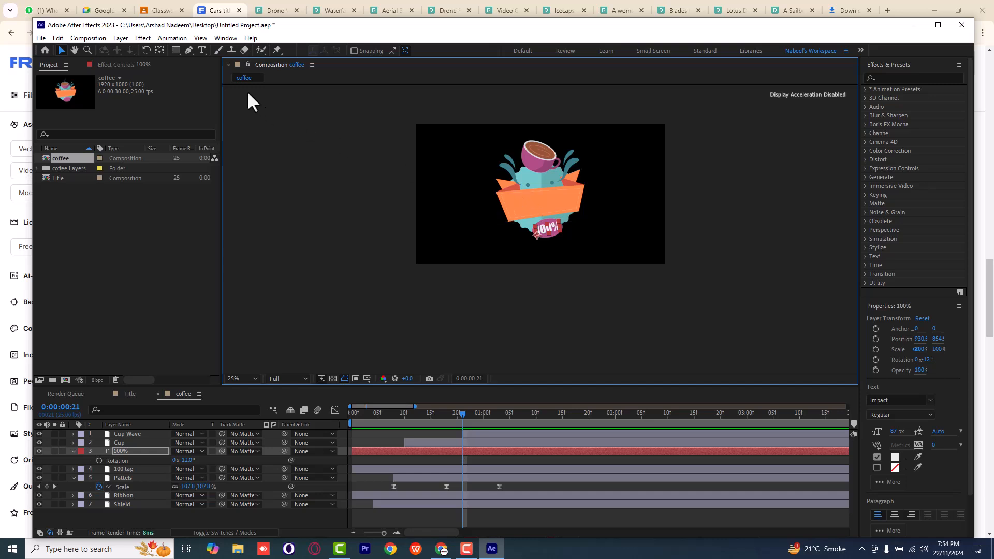
- Add a text layer reading "Coffee" on the orange ribbon
{"action": "left_click", "coordinate": [203, 50]}
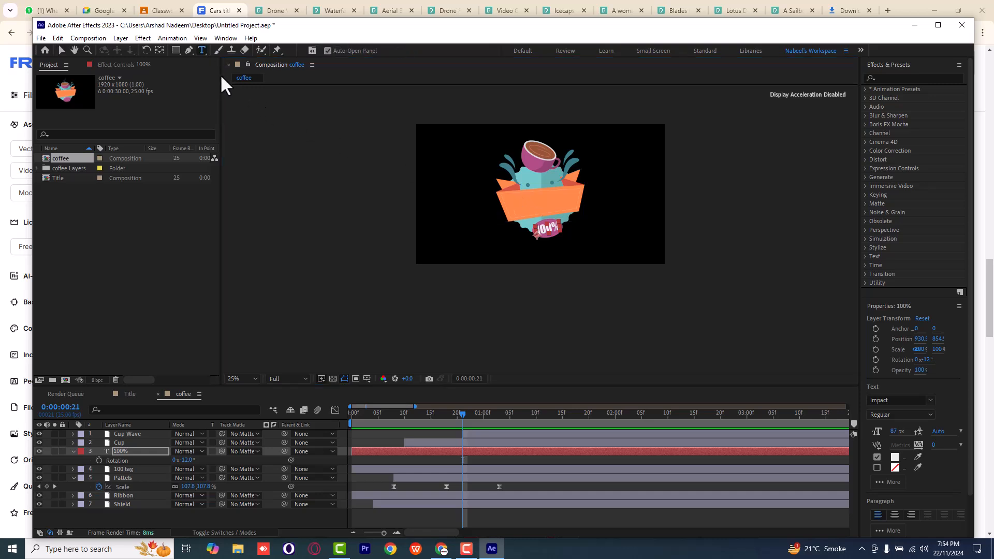
{"action": "left_click", "coordinate": [518, 200]}
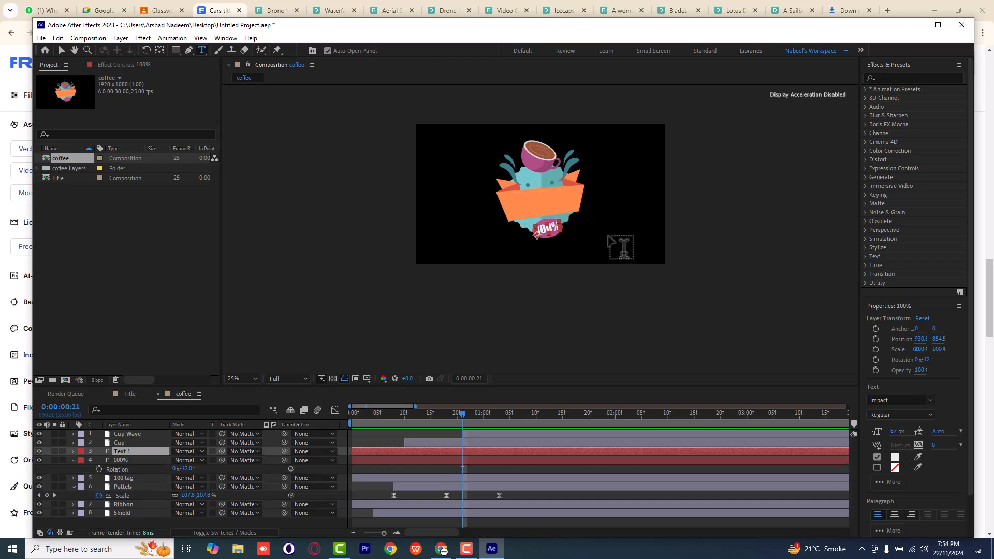
{"action": "type", "text": "Coffee"}
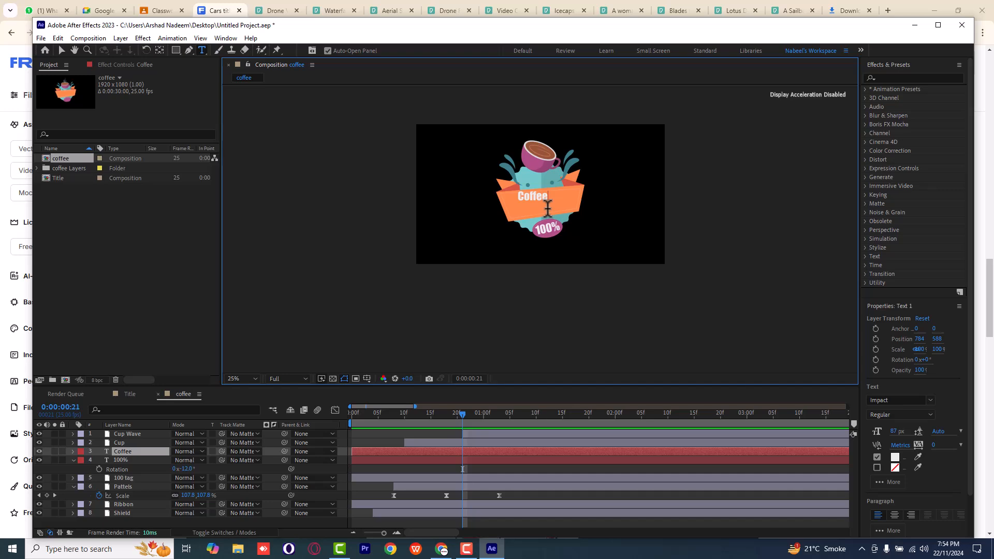
{"action": "left_click", "coordinate": [441, 549]}
{"action": "scroll", "coordinate": [450, 367], "scroll_direction": "up", "scroll_amount": 3}
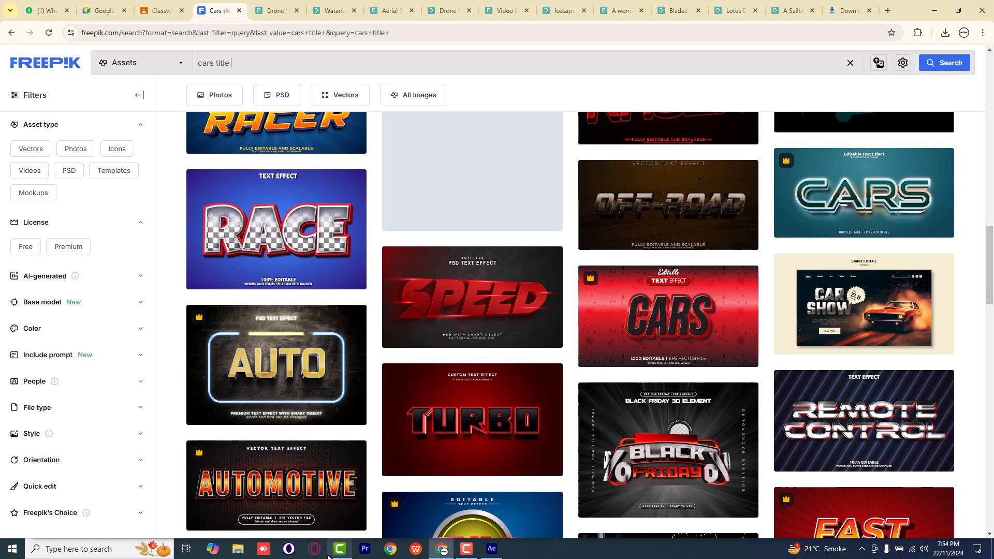
{"action": "left_click", "coordinate": [445, 553]}
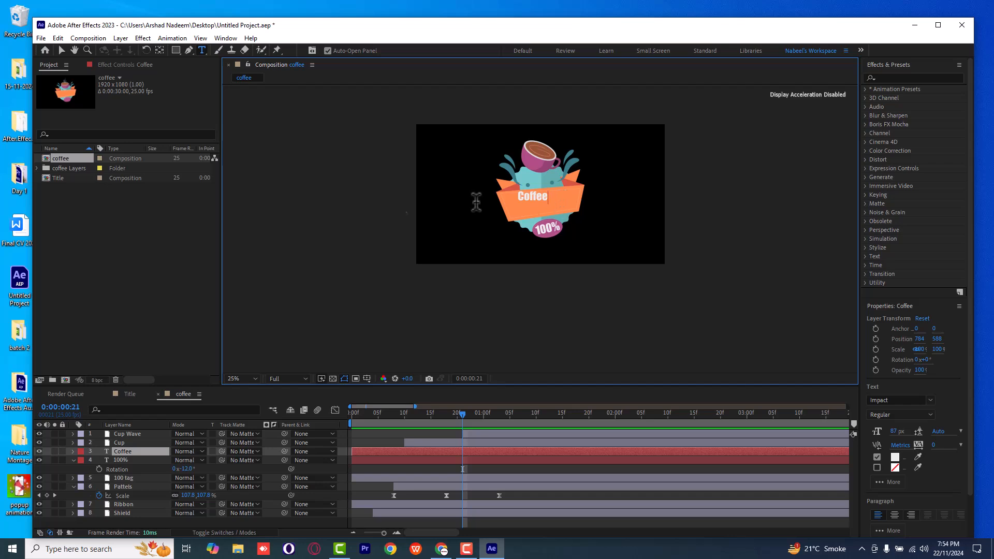
- Enlarge the Coffee text to 303 px and move it over the ribbon to about 564, 696
{"action": "left_click", "coordinate": [61, 50]}
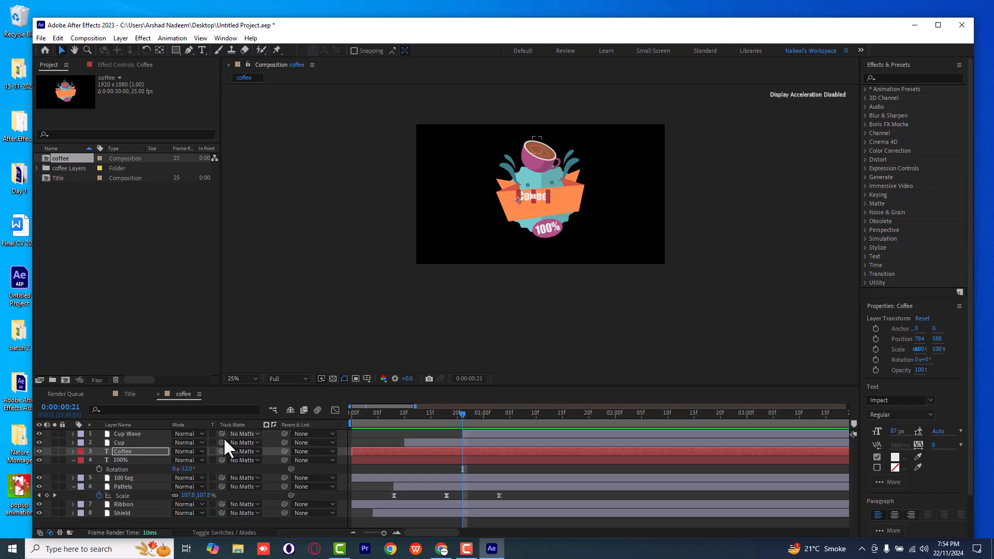
{"action": "left_click_drag", "start_coordinate": [894, 431], "coordinate": [989, 418]}
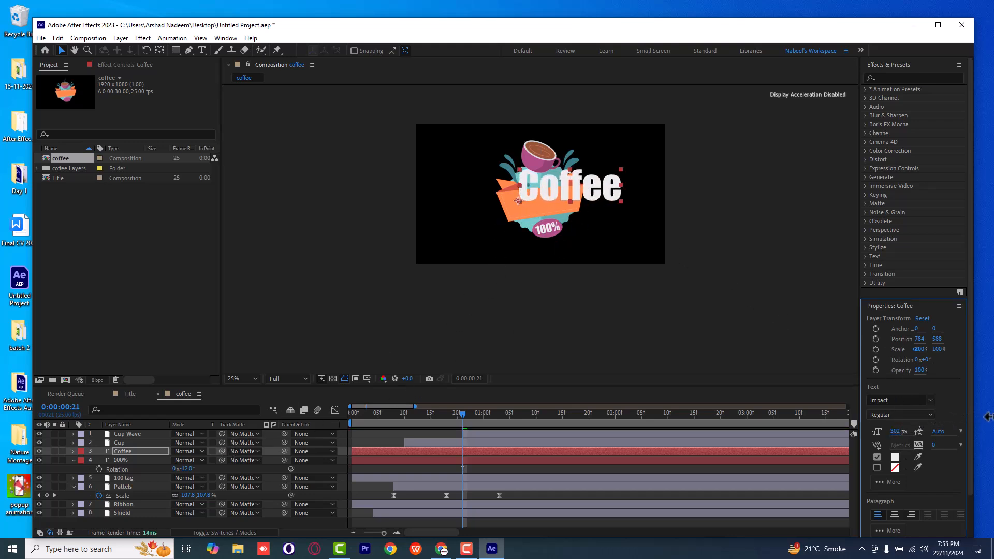
{"action": "left_click_drag", "start_coordinate": [581, 187], "coordinate": [481, 266]}
{"action": "scroll", "coordinate": [548, 199], "scroll_direction": "up", "scroll_amount": 4}
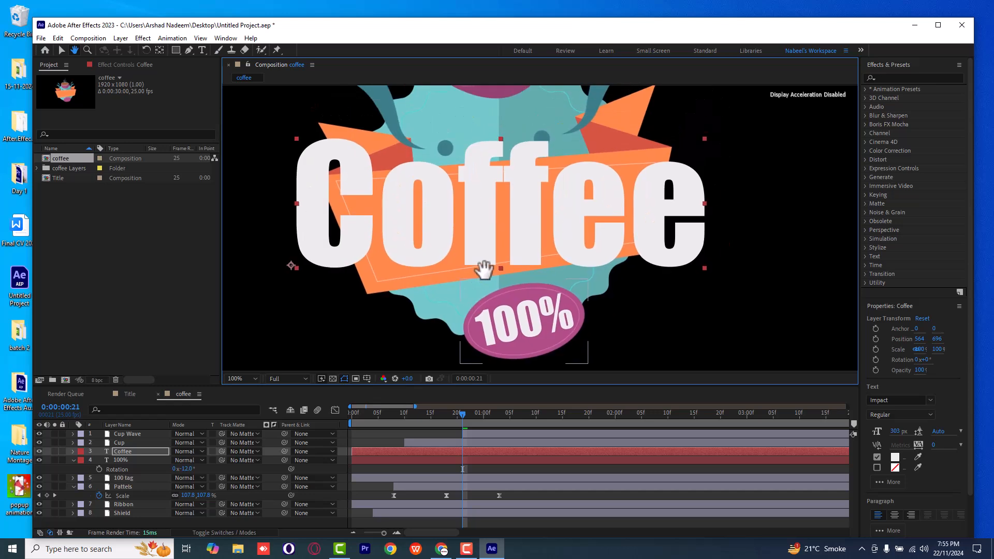
- Try the MV Boli font on the Coffee text
{"action": "left_click", "coordinate": [931, 401]}
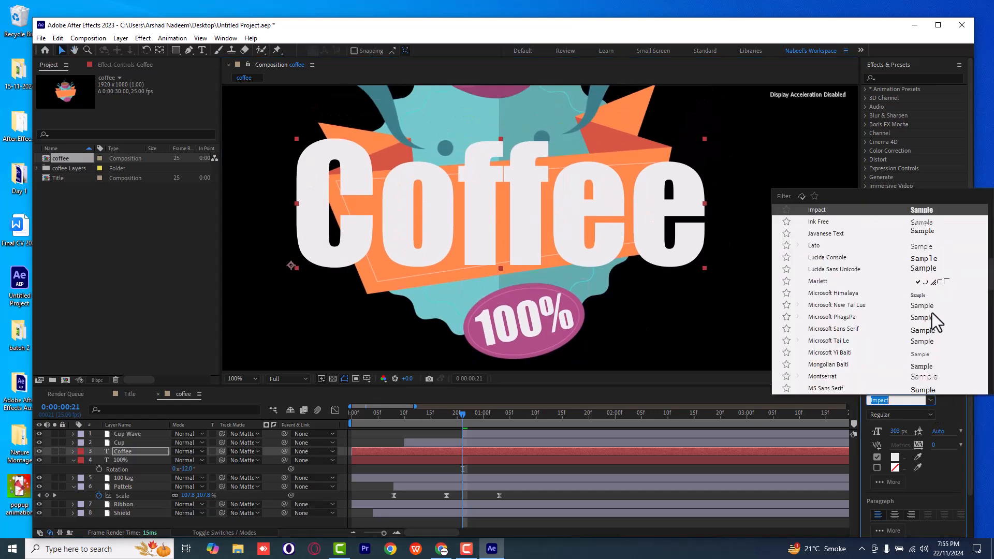
{"action": "scroll", "coordinate": [933, 312], "scroll_direction": "down", "scroll_amount": 4}
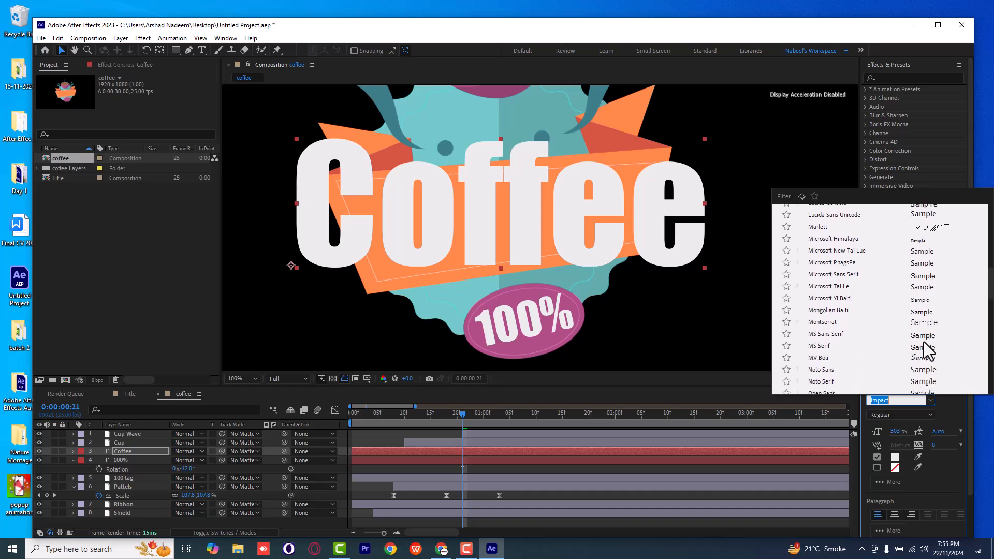
{"action": "left_click", "coordinate": [922, 358]}
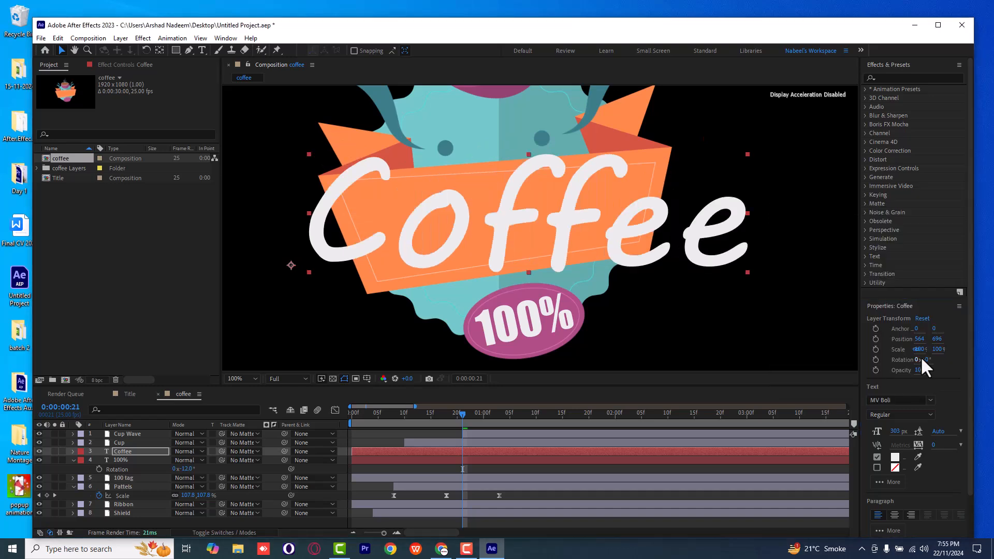
- Try the Segoe Script font in the Bold style on the Coffee text
{"action": "left_click", "coordinate": [929, 400]}
{"action": "scroll", "coordinate": [922, 359], "scroll_direction": "down", "scroll_amount": 1}
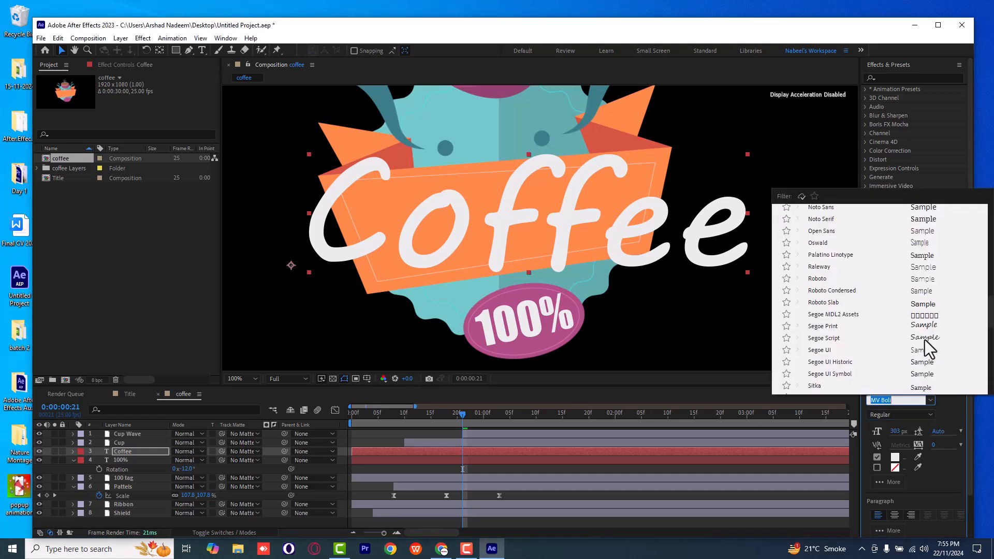
{"action": "left_click", "coordinate": [925, 339]}
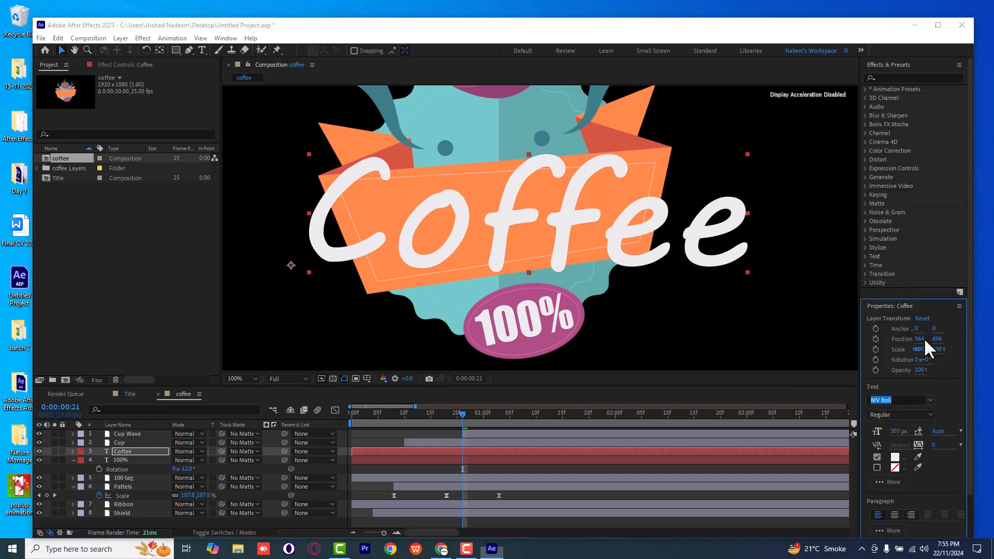
{"action": "left_click", "coordinate": [928, 412]}
{"action": "left_click", "coordinate": [906, 430]}
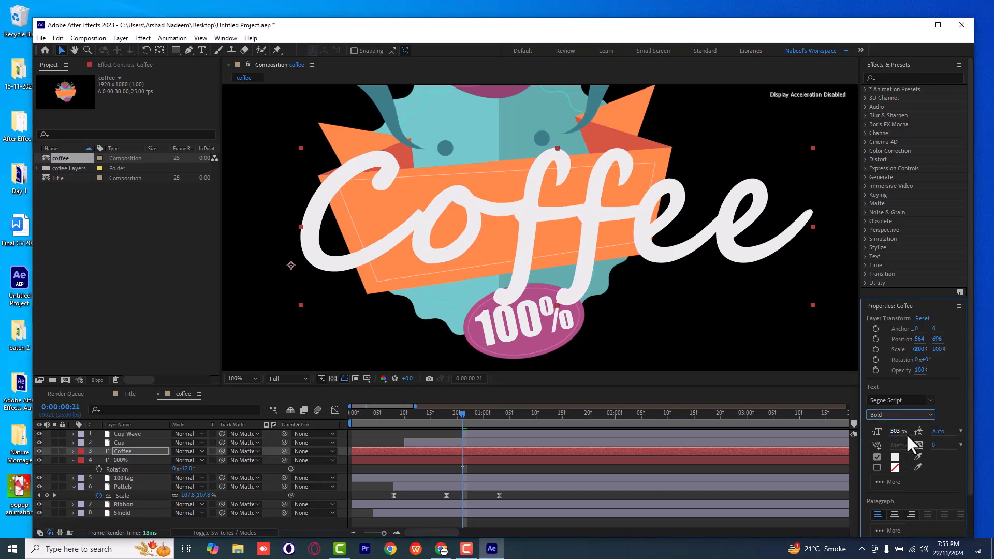
- Browse the installed fonts and set the Coffee text's font to Segoe Print Regular
{"action": "left_click", "coordinate": [927, 398]}
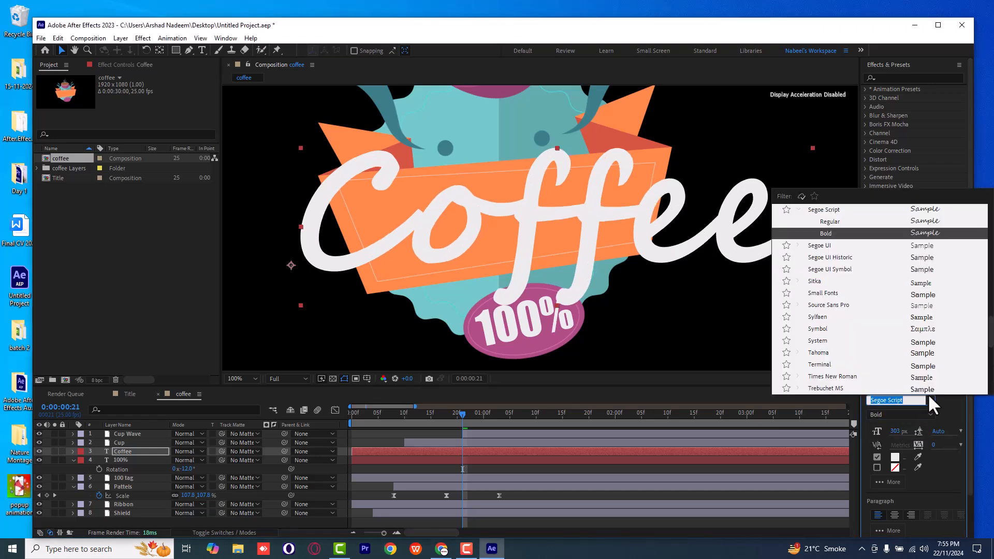
{"action": "scroll", "coordinate": [920, 254], "scroll_direction": "up", "scroll_amount": 1}
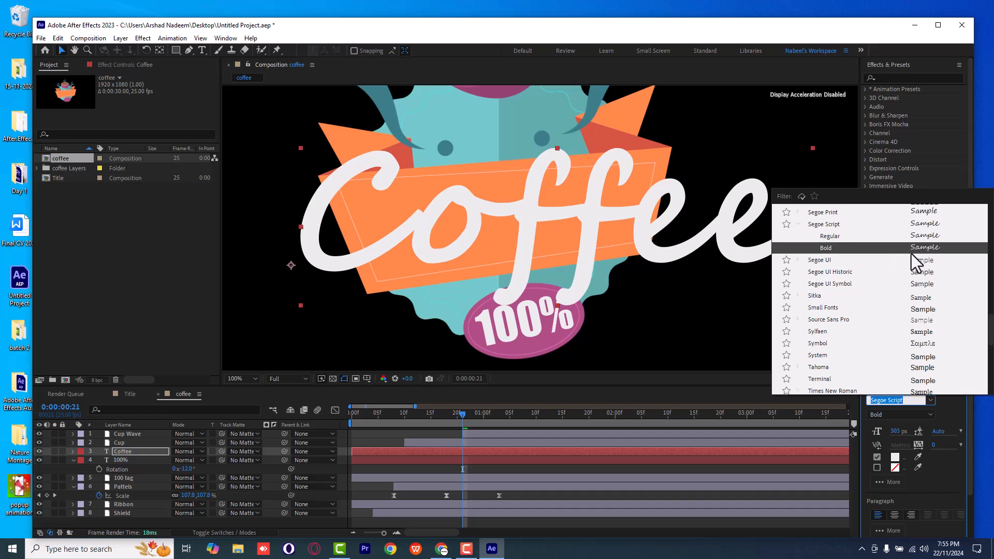
{"action": "scroll", "coordinate": [911, 316], "scroll_direction": "down", "scroll_amount": 5}
{"action": "scroll", "coordinate": [911, 315], "scroll_direction": "down", "scroll_amount": 8}
{"action": "scroll", "coordinate": [945, 341], "scroll_direction": "down", "scroll_amount": 11}
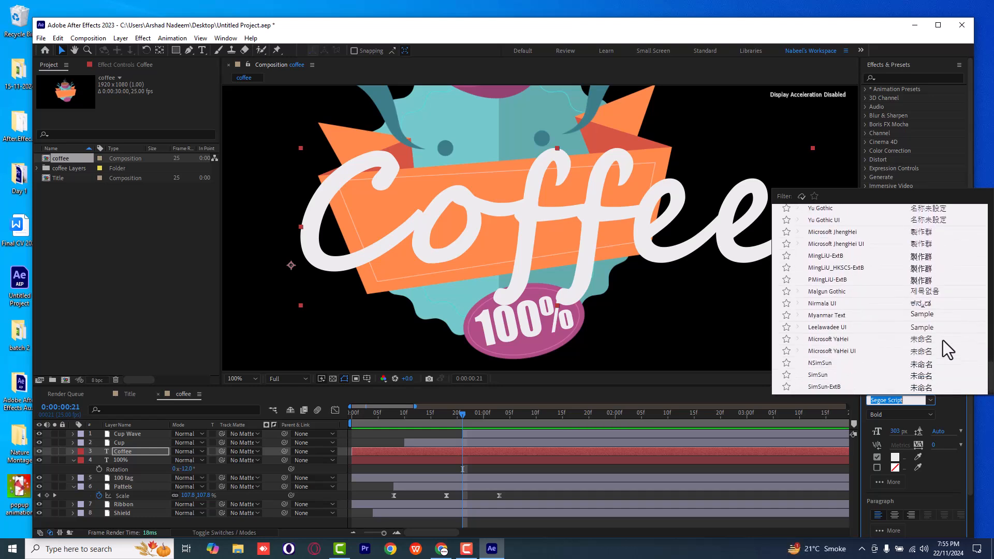
{"action": "scroll", "coordinate": [943, 340], "scroll_direction": "down", "scroll_amount": 1}
{"action": "left_click_drag", "start_coordinate": [992, 379], "coordinate": [993, 333]}
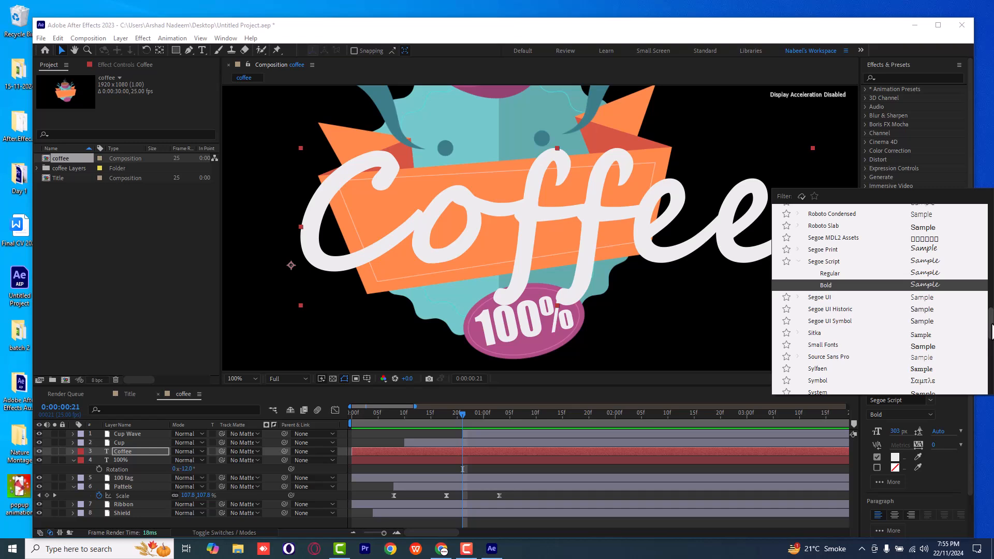
{"action": "left_click_drag", "start_coordinate": [992, 331], "coordinate": [992, 322]}
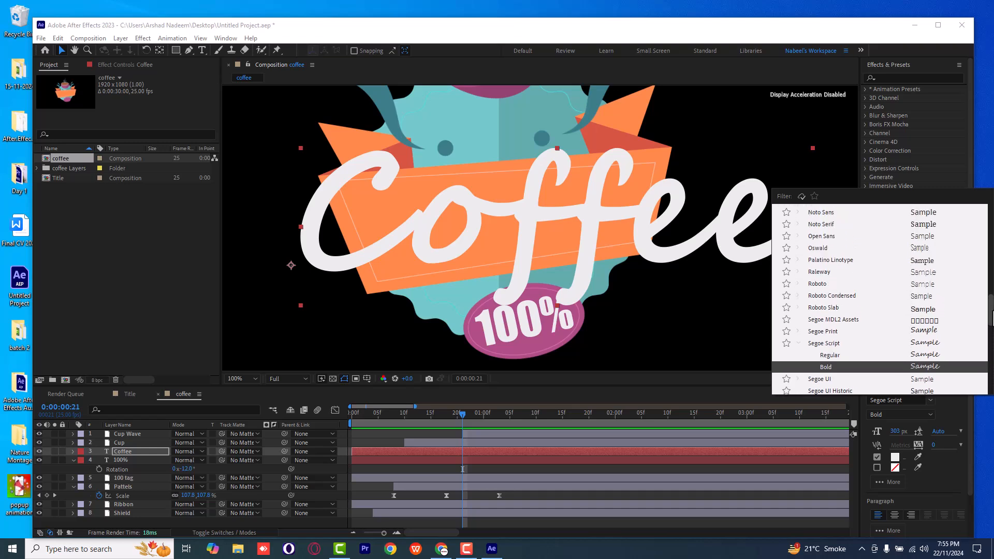
{"action": "left_click", "coordinate": [938, 329]}
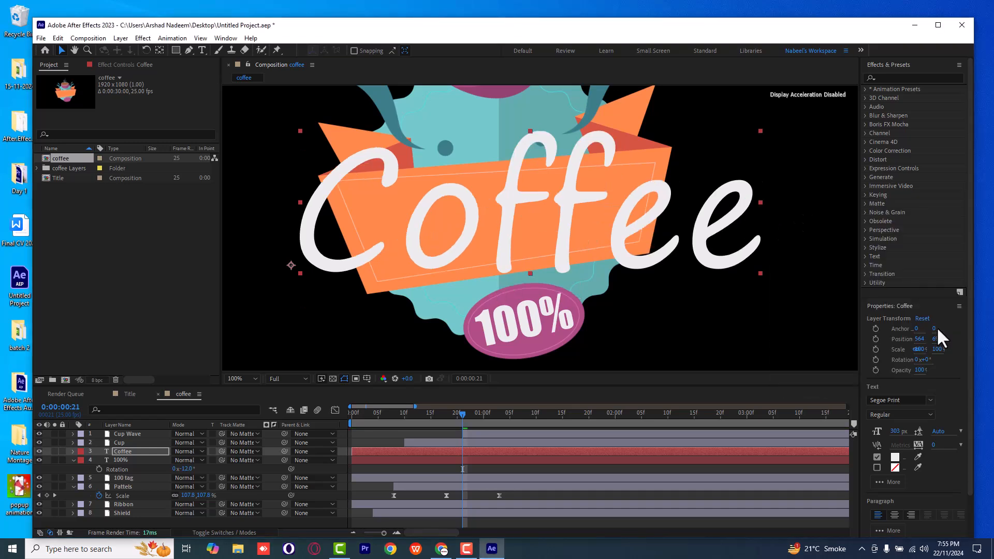
- Browse the installed fonts and set the Coffee text to Caveat in the Bold style
{"action": "left_click", "coordinate": [931, 400]}
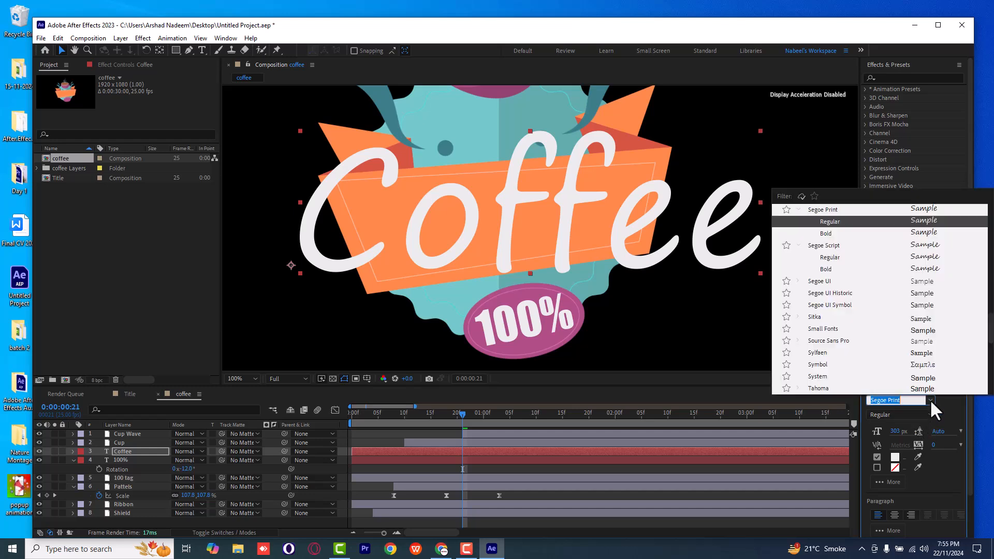
{"action": "scroll", "coordinate": [979, 334], "scroll_direction": "up", "scroll_amount": 3}
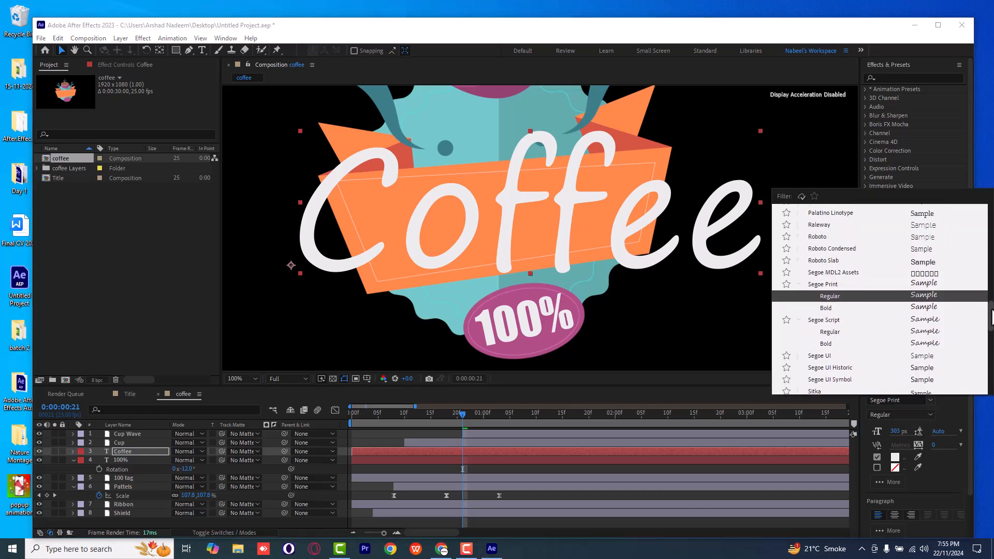
{"action": "scroll", "coordinate": [954, 296], "scroll_direction": "up", "scroll_amount": 3}
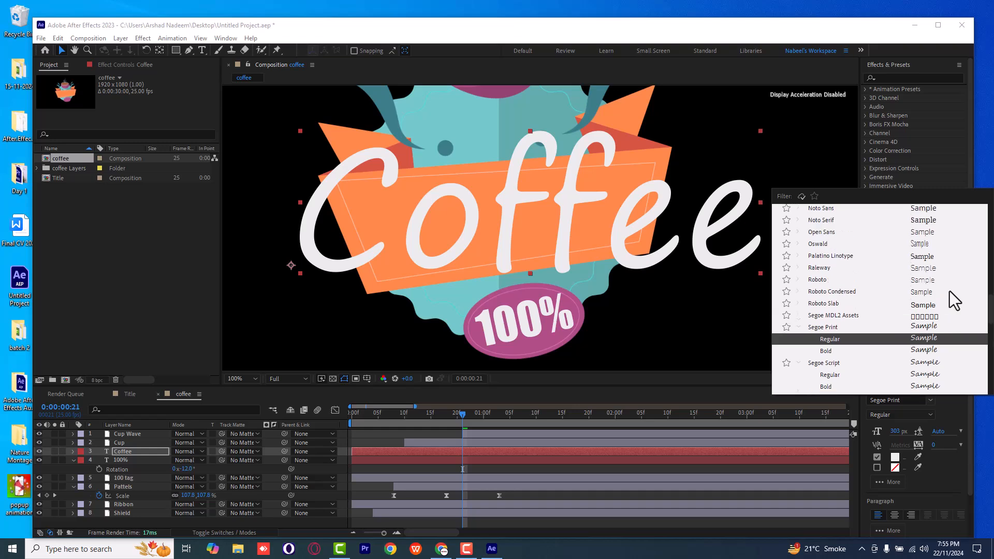
{"action": "scroll", "coordinate": [992, 332], "scroll_direction": "up", "scroll_amount": 10}
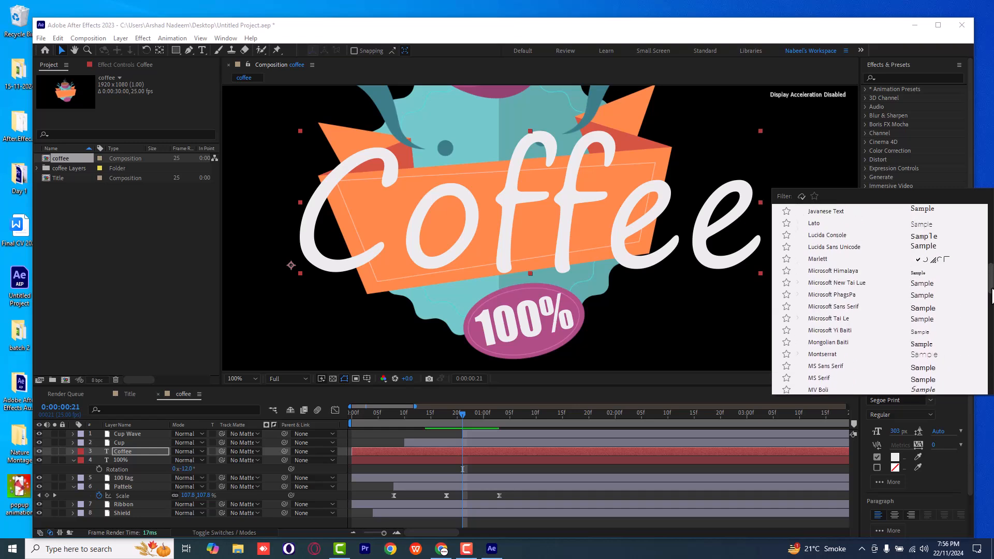
{"action": "scroll", "coordinate": [992, 289], "scroll_direction": "up", "scroll_amount": 7}
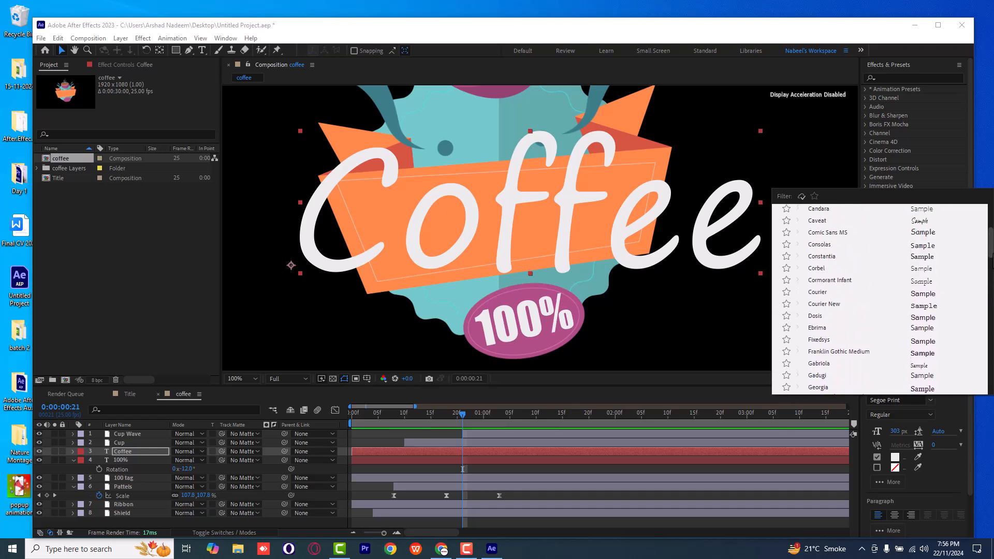
{"action": "left_click", "coordinate": [924, 257]}
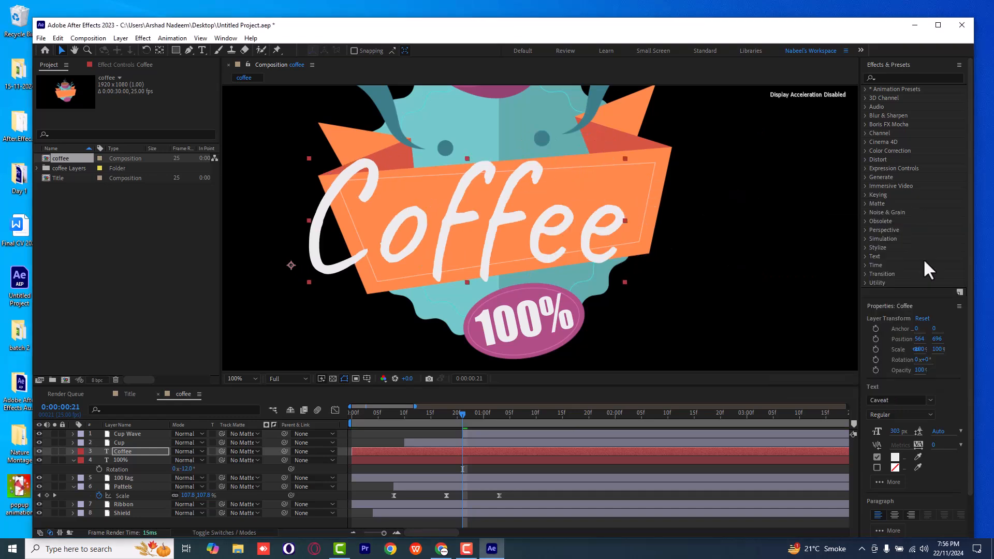
{"action": "left_click", "coordinate": [927, 416]}
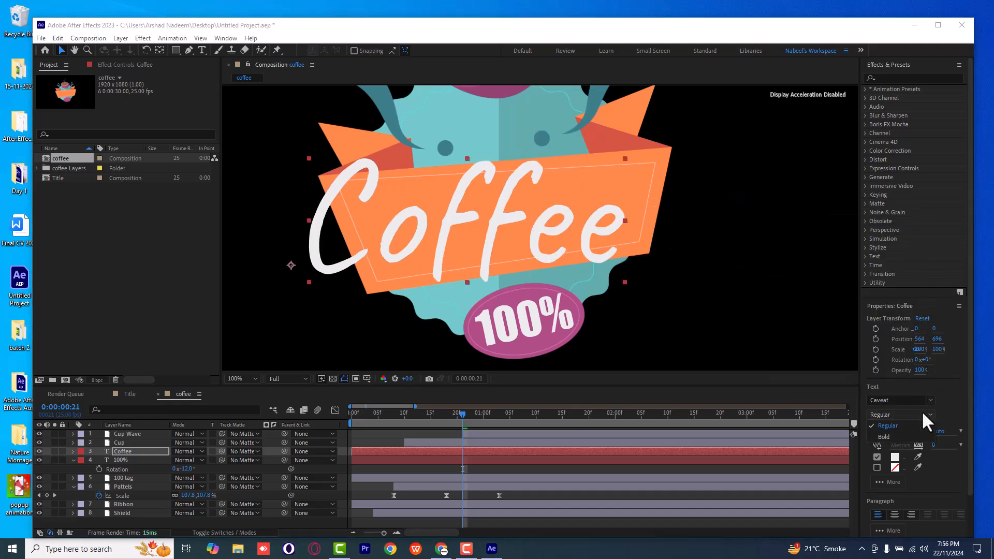
{"action": "left_click", "coordinate": [899, 436]}
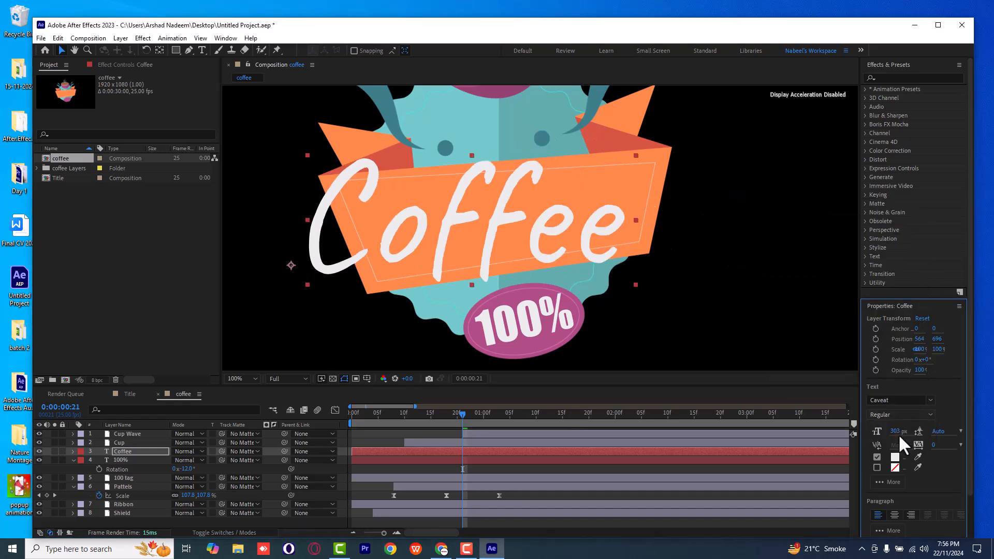
{"action": "left_click", "coordinate": [929, 400]}
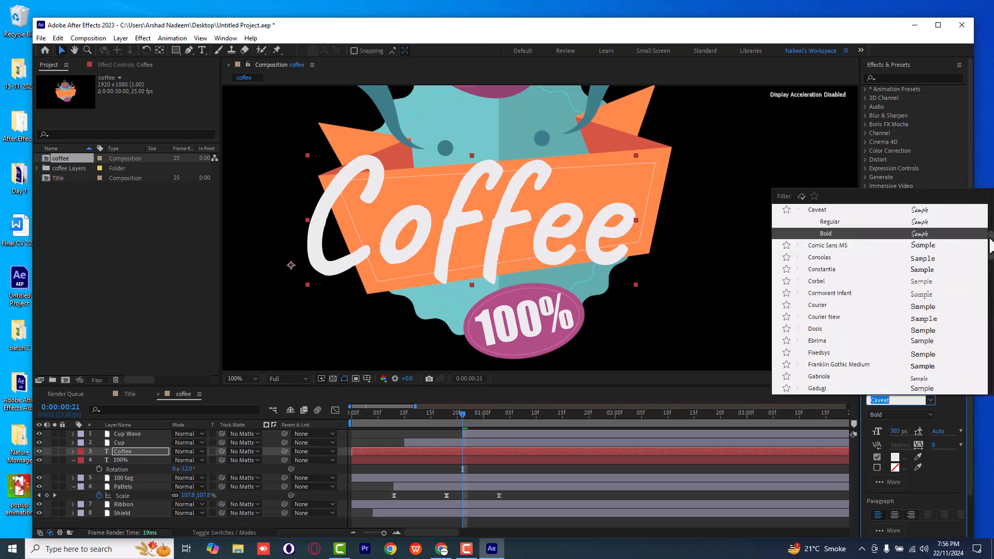
{"action": "scroll", "coordinate": [947, 249], "scroll_direction": "up", "scroll_amount": 2}
{"action": "scroll", "coordinate": [927, 270], "scroll_direction": "up", "scroll_amount": 3}
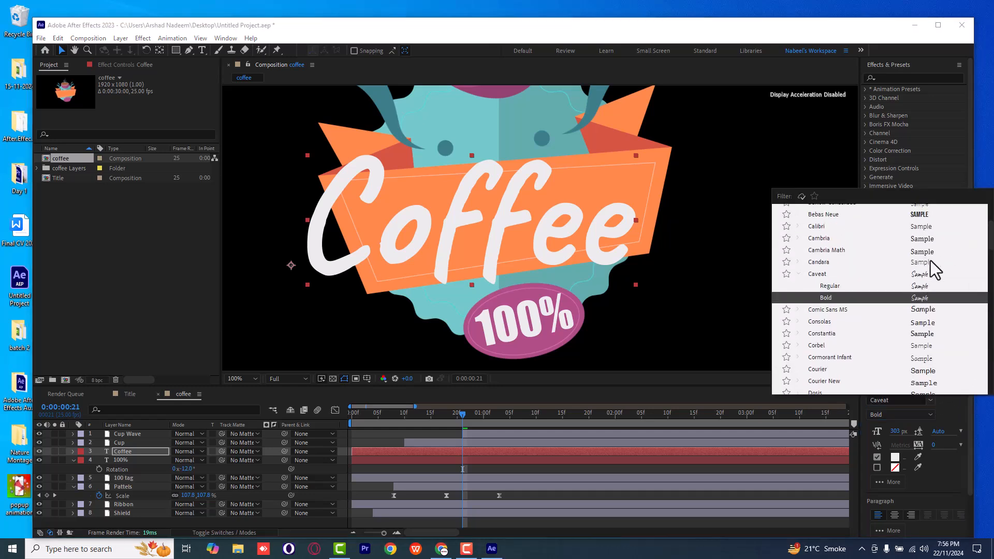
{"action": "scroll", "coordinate": [933, 262], "scroll_direction": "up", "scroll_amount": 3}
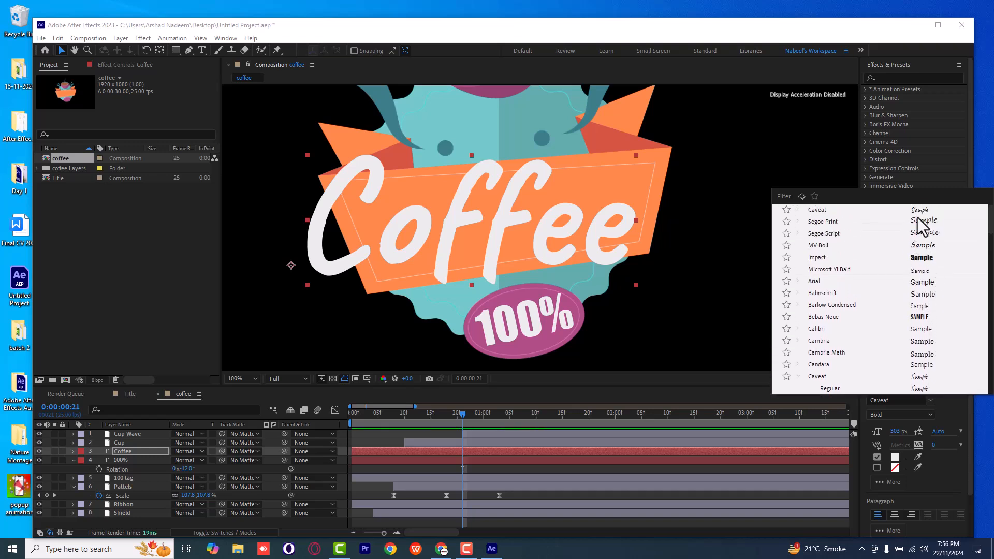
- Preview the Lobster and Amaranth Bold font files from the archives in the TITLE folder using File Explorer
{"action": "left_click", "coordinate": [238, 548]}
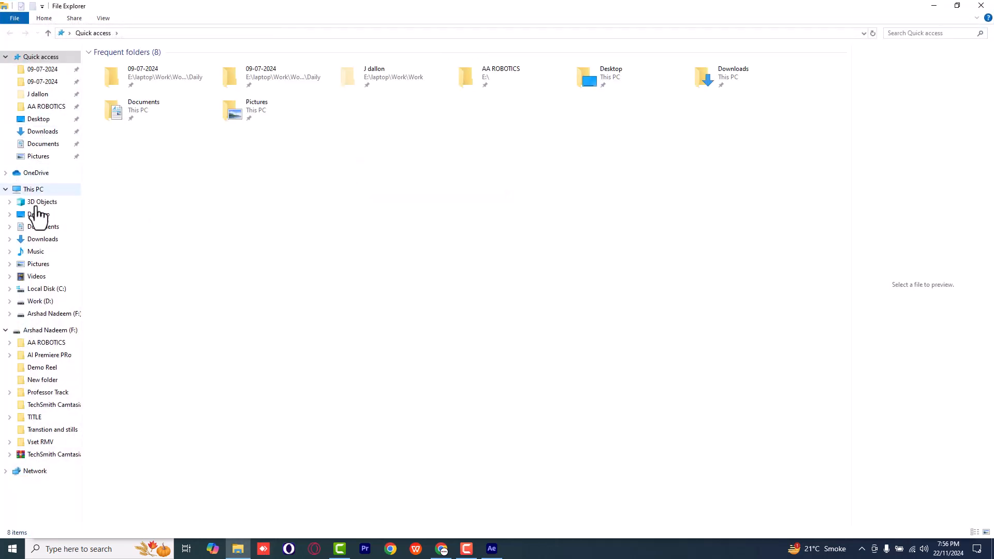
{"action": "left_click", "coordinate": [47, 417]}
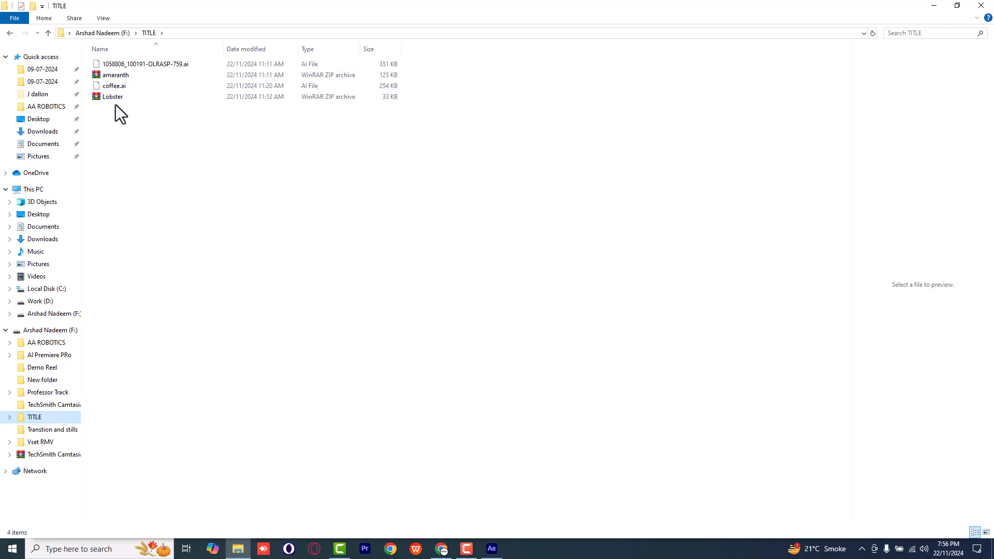
{"action": "double_click", "coordinate": [116, 97]}
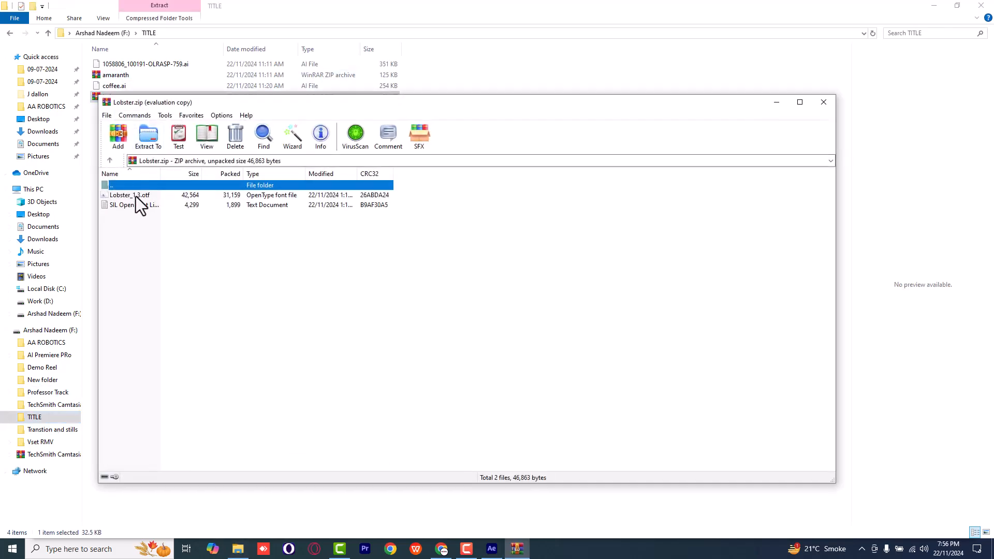
{"action": "double_click", "coordinate": [135, 196]}
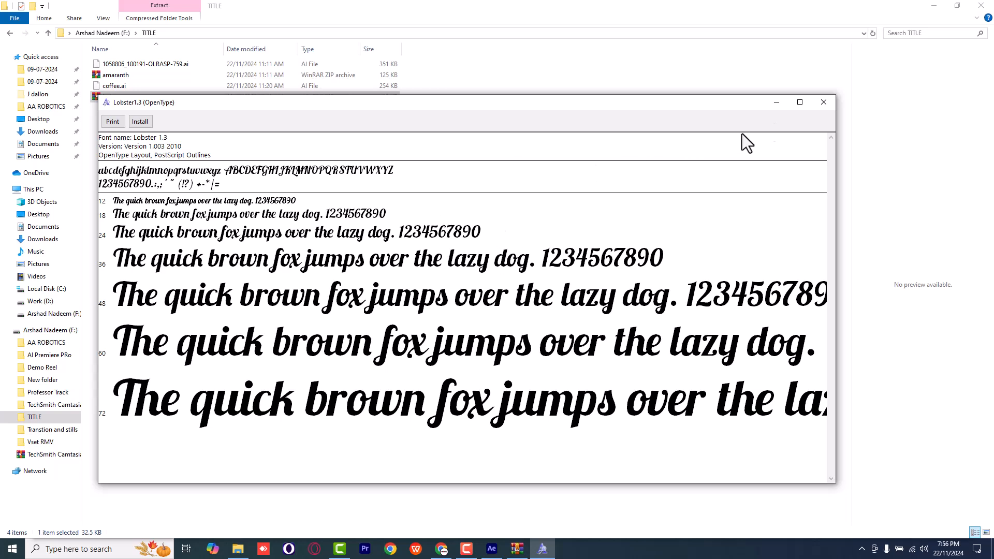
{"action": "left_click", "coordinate": [823, 104]}
{"action": "double_click", "coordinate": [119, 76]}
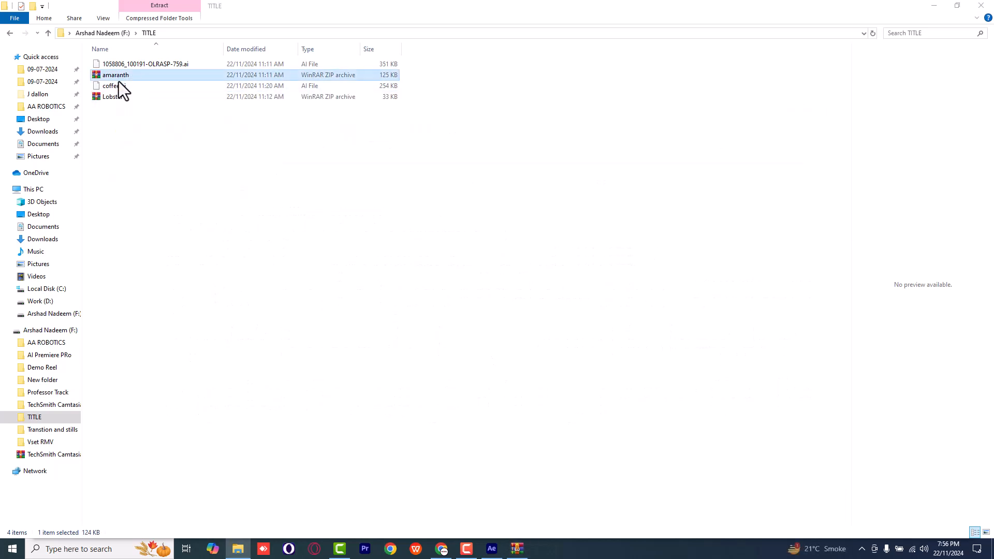
{"action": "double_click", "coordinate": [128, 195]}
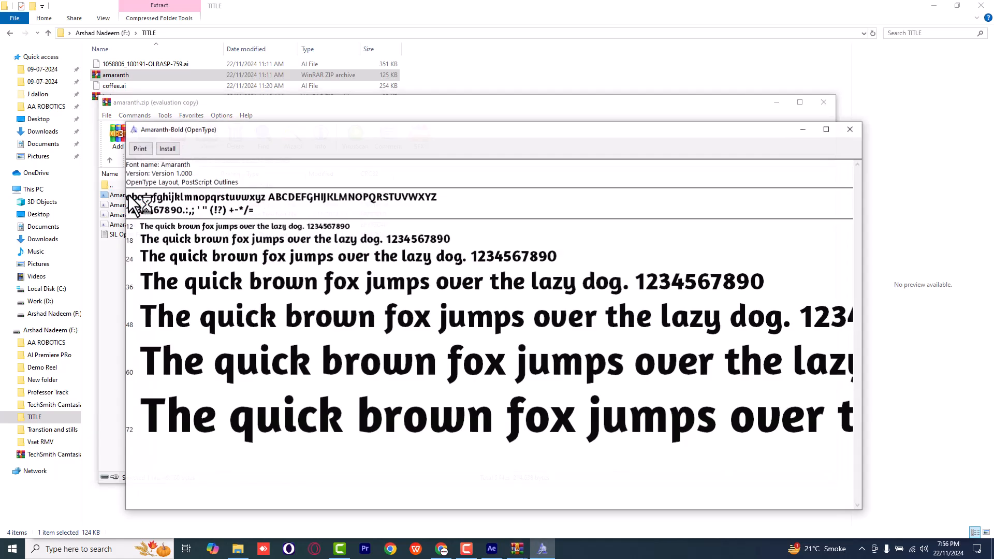
{"action": "left_click", "coordinate": [859, 128]}
{"action": "left_click", "coordinate": [824, 103]}
- Switch back to After Effects and move the Coffee text over the ribbon to about 608, 688
{"action": "left_click", "coordinate": [495, 549]}
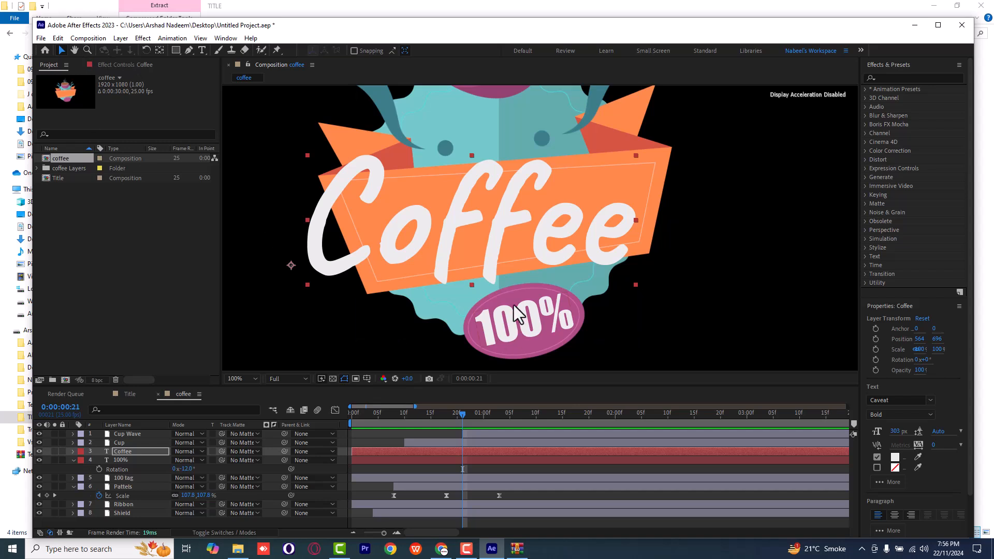
{"action": "scroll", "coordinate": [489, 257], "scroll_direction": "down", "scroll_amount": 4}
{"action": "scroll", "coordinate": [502, 253], "scroll_direction": "up", "scroll_amount": 2}
{"action": "left_click_drag", "start_coordinate": [528, 238], "coordinate": [538, 235]}
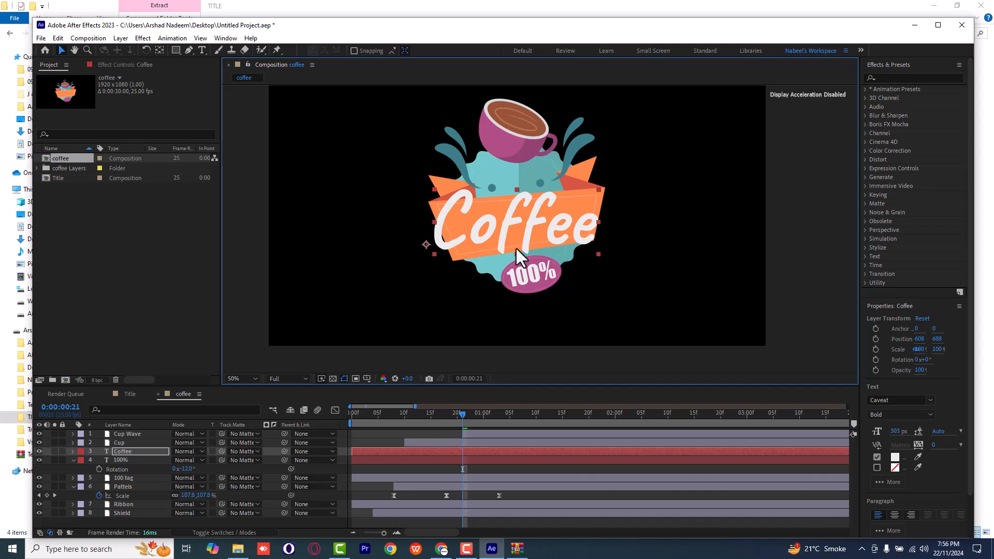
- Rotate the Coffee text to -2° and move it to about 630, 698 on the ribbon
{"action": "left_click", "coordinate": [120, 443]}
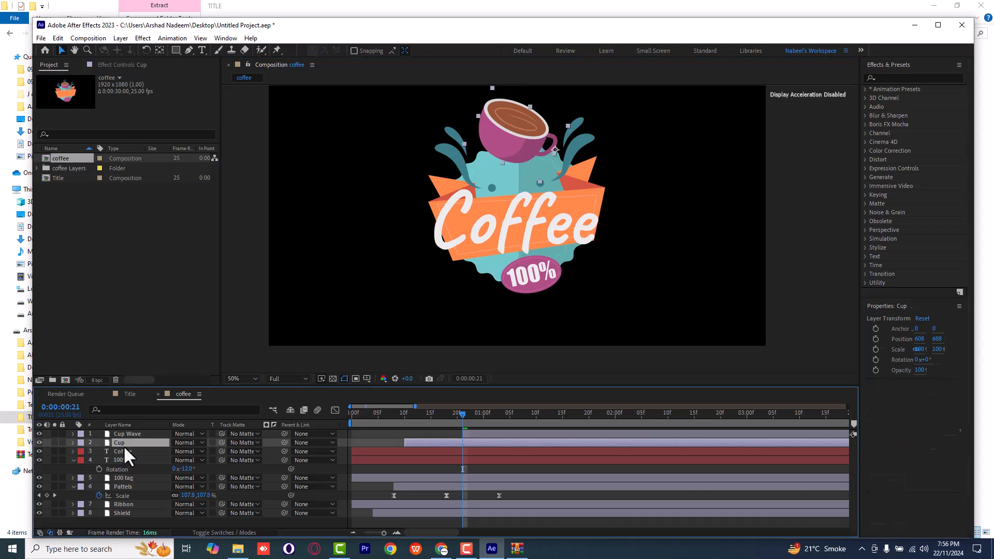
{"action": "left_click", "coordinate": [127, 452]}
{"action": "key", "text": "r"}
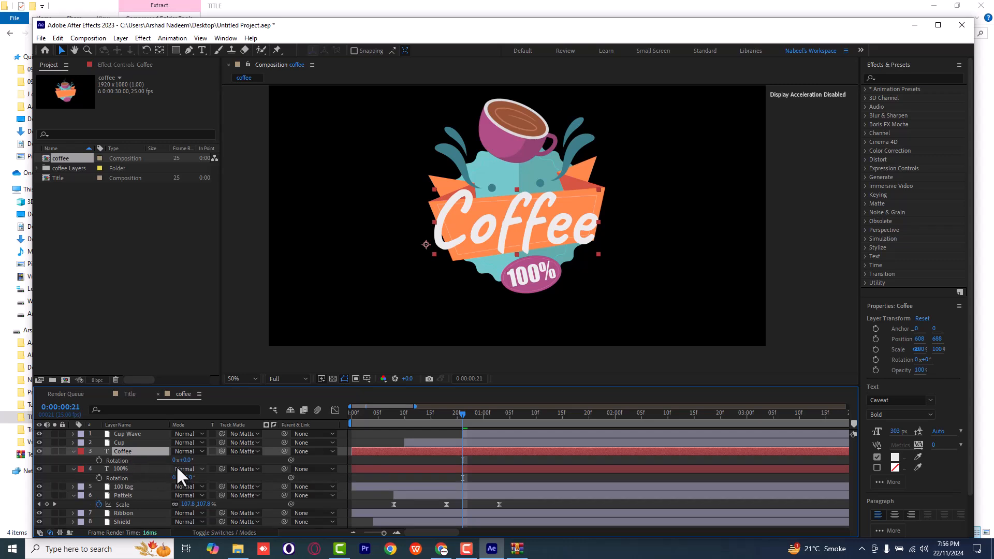
{"action": "left_click_drag", "start_coordinate": [183, 461], "coordinate": [175, 460]}
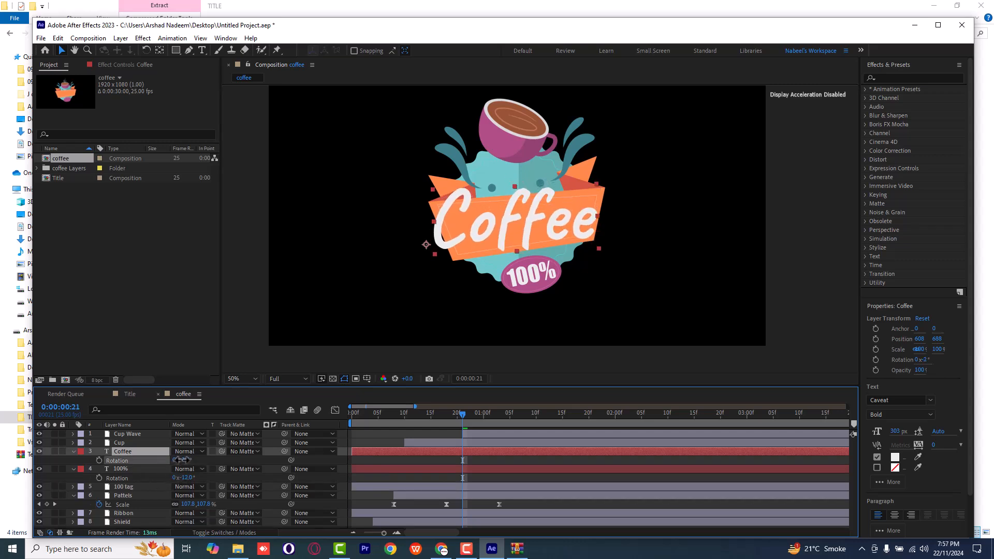
{"action": "left_click_drag", "start_coordinate": [529, 225], "coordinate": [535, 228]}
{"action": "left_click", "coordinate": [535, 226]}
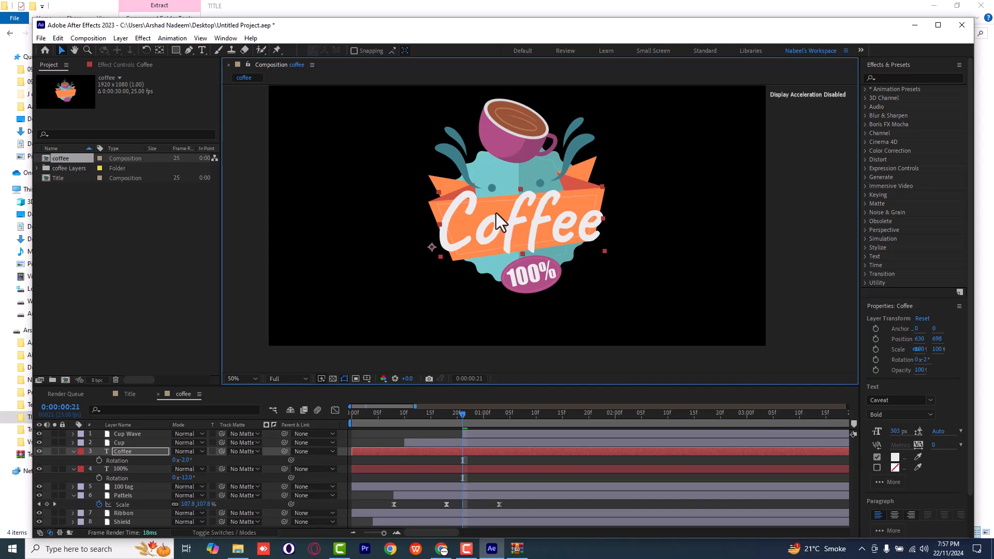
- Enable a stroke on the Coffee text and sample its brown colour from the coffee in the cup
{"action": "left_click", "coordinate": [877, 467]}
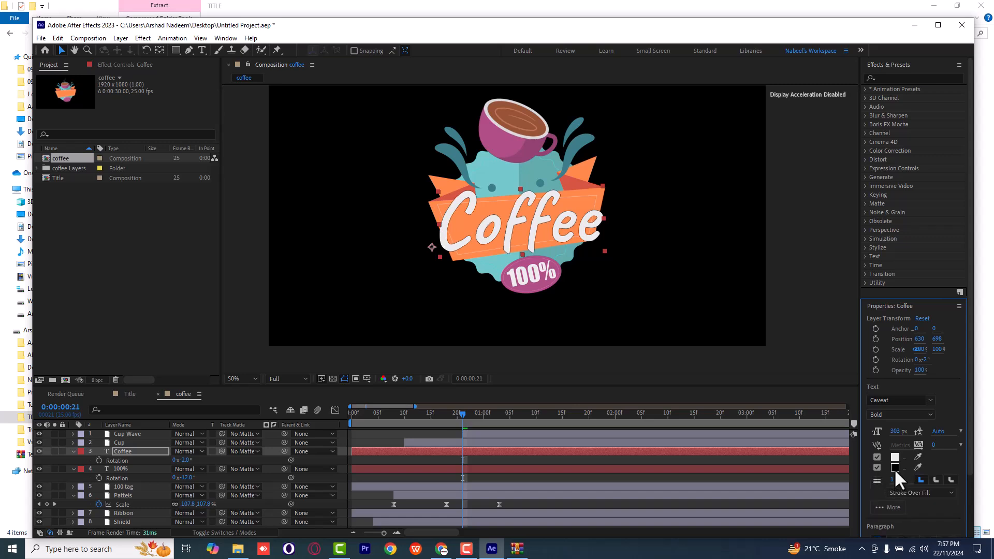
{"action": "left_click", "coordinate": [896, 468]}
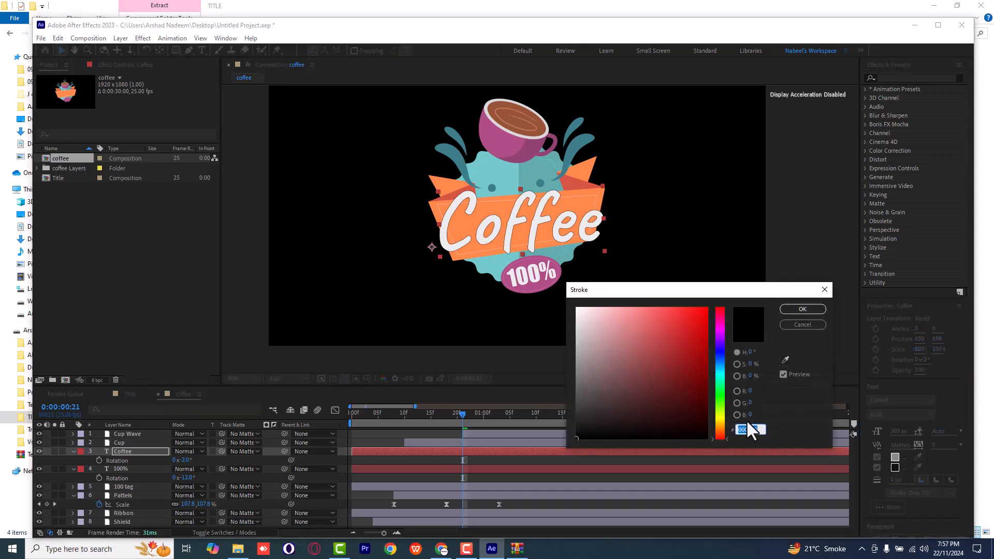
{"action": "left_click", "coordinate": [786, 359]}
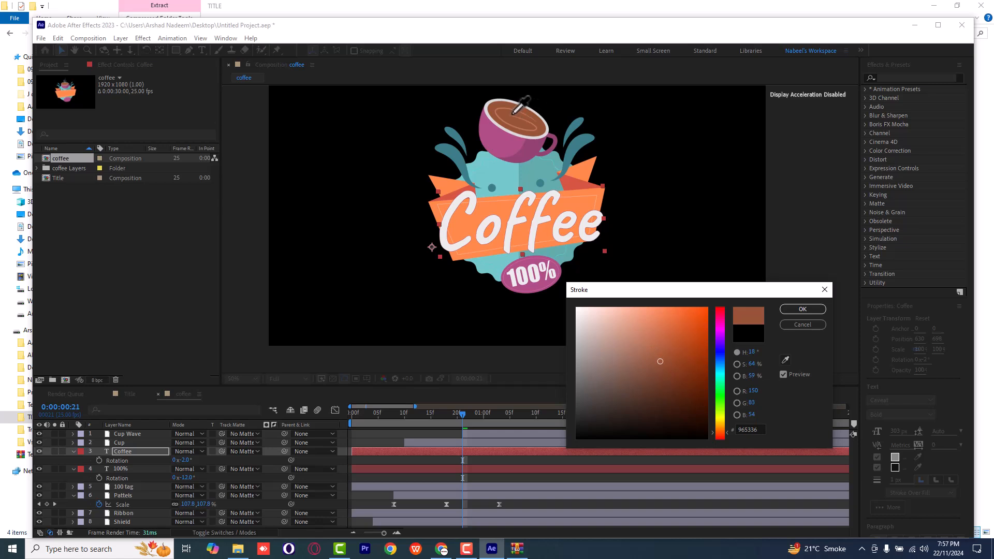
{"action": "left_click", "coordinate": [510, 113]}
{"action": "left_click", "coordinate": [819, 310]}
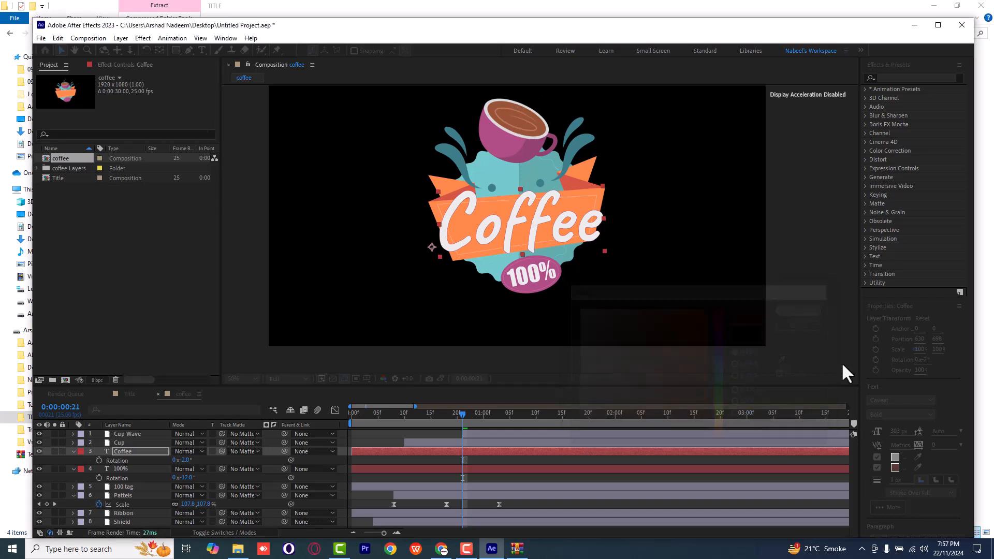
- Set the Coffee text's stroke width to 20 px and its order to All Fills Over All Strokes
{"action": "mouse_move", "coordinate": [893, 480]}
{"action": "left_mouse_down"}
{"action": "mouse_move", "coordinate": [912, 478]}
{"action": "mouse_move", "coordinate": [893, 479]}
{"action": "mouse_move", "coordinate": [904, 479]}
{"action": "left_mouse_up"}
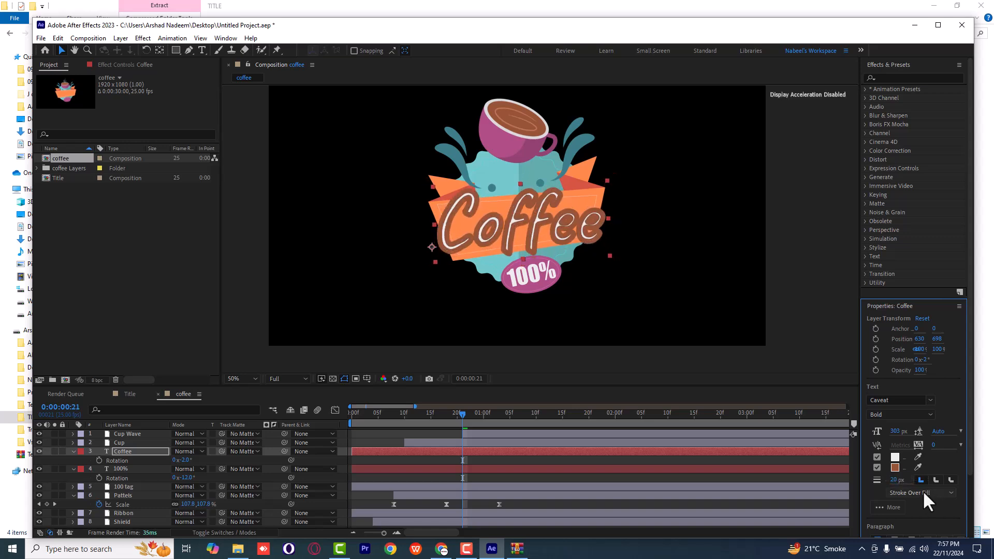
{"action": "left_click", "coordinate": [910, 492]}
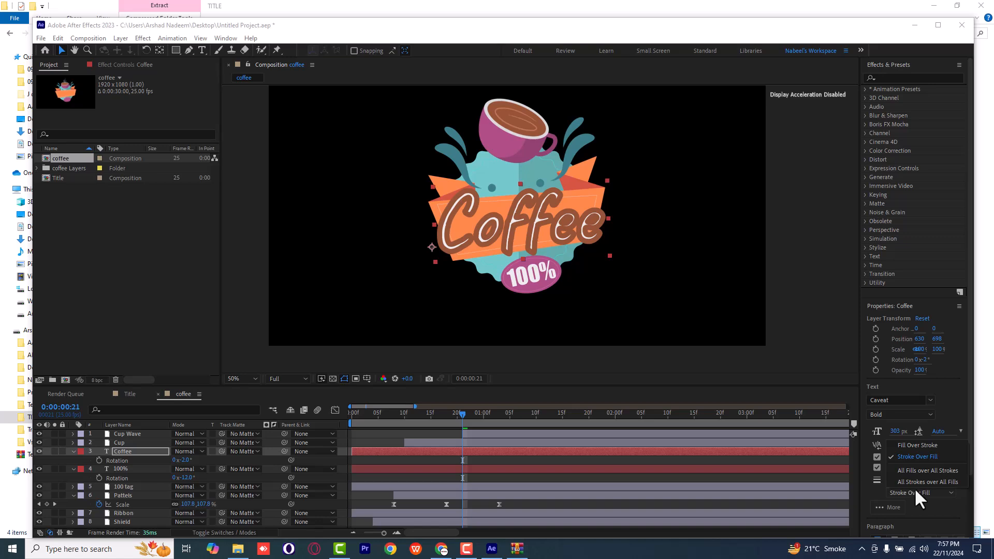
{"action": "left_click", "coordinate": [940, 472]}
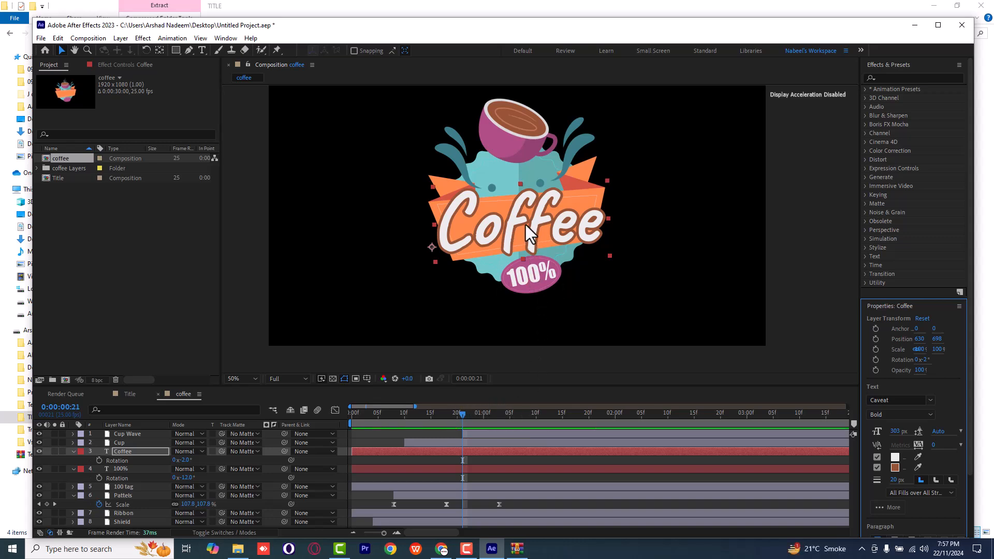
- Return the playhead to 0:00 and open the Animate In group of the text animation presets, widening the list slightly
{"action": "left_click", "coordinate": [353, 414]}
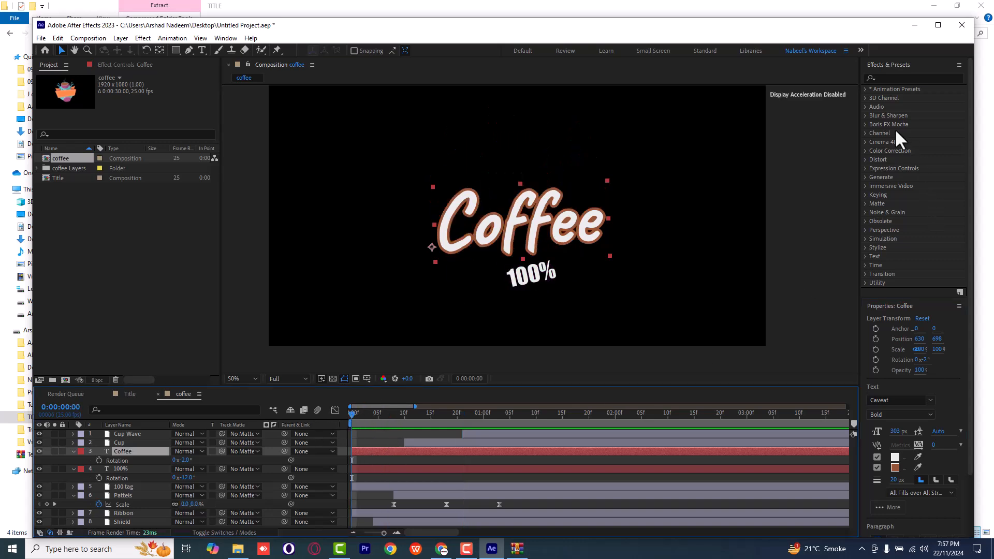
{"action": "left_click", "coordinate": [865, 90]}
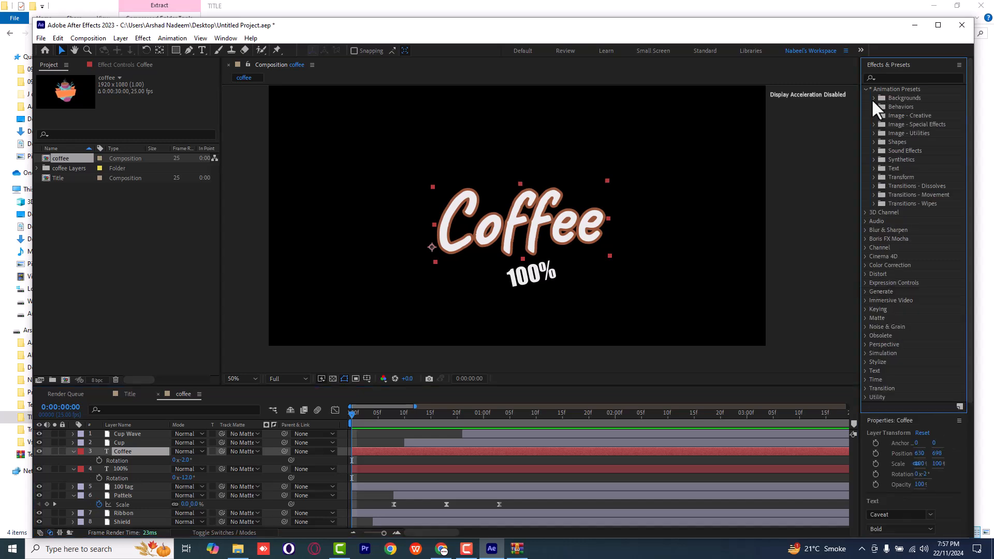
{"action": "left_click", "coordinate": [873, 171]}
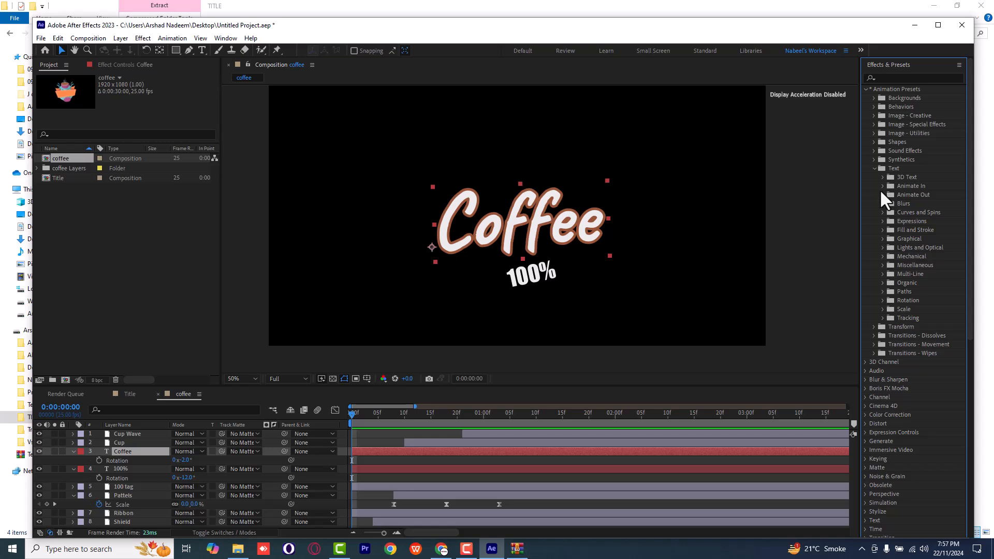
{"action": "left_click", "coordinate": [882, 187]}
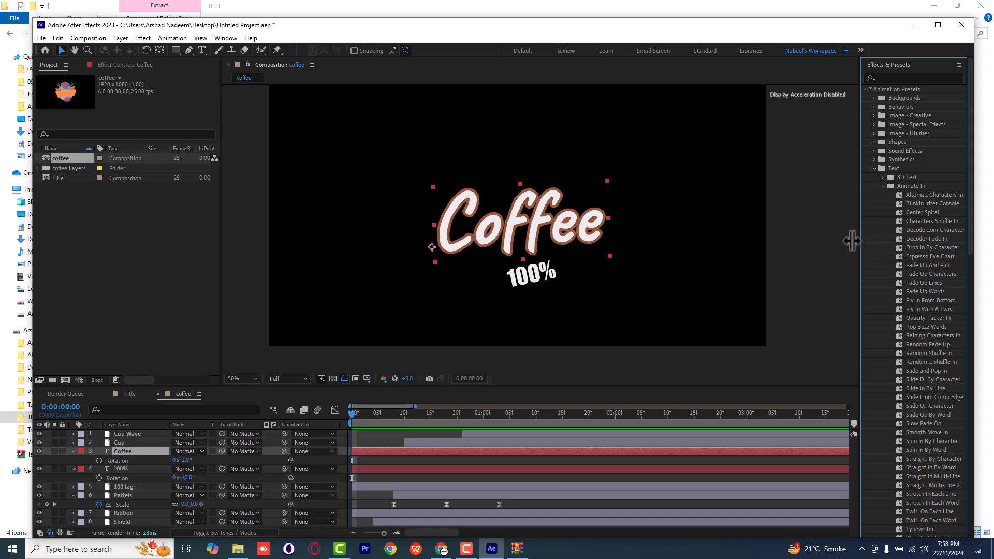
{"action": "left_click_drag", "start_coordinate": [852, 240], "coordinate": [847, 239]}
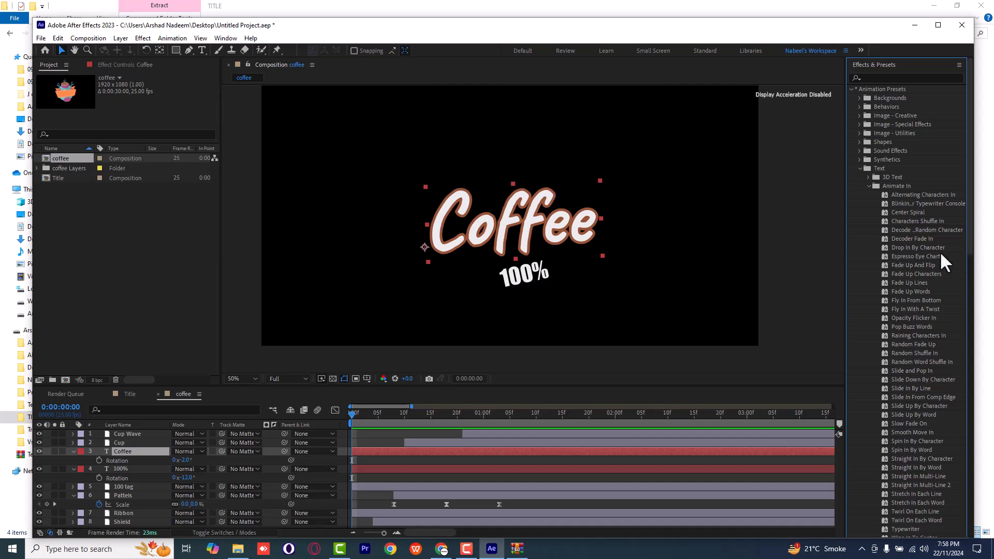
- Try the Fly In From Bottom preset on the Coffee text layer and preview its motion
{"action": "scroll", "coordinate": [940, 250], "scroll_direction": "down", "scroll_amount": 2}
{"action": "left_click", "coordinate": [906, 253]}
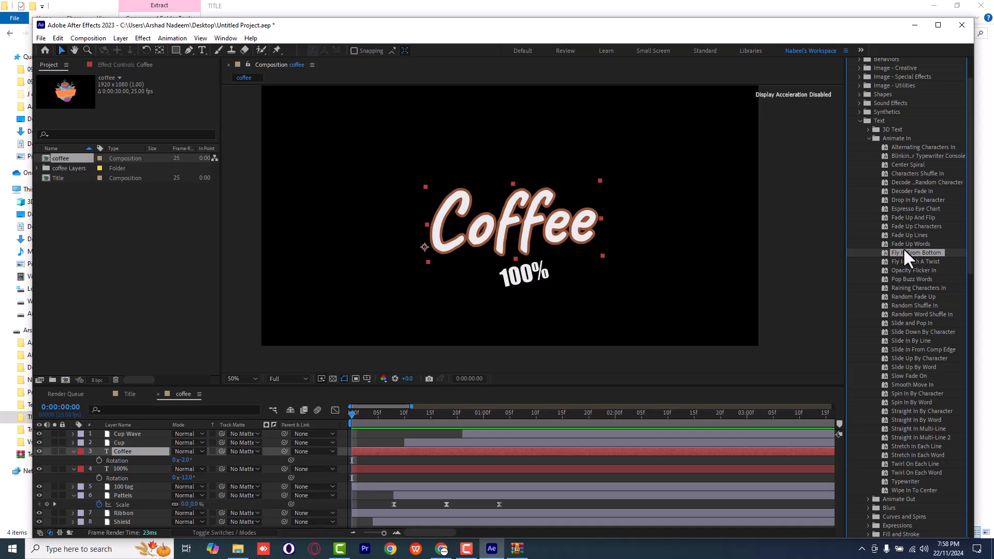
{"action": "left_click_drag", "start_coordinate": [904, 250], "coordinate": [135, 451]}
{"action": "key", "text": "space"}
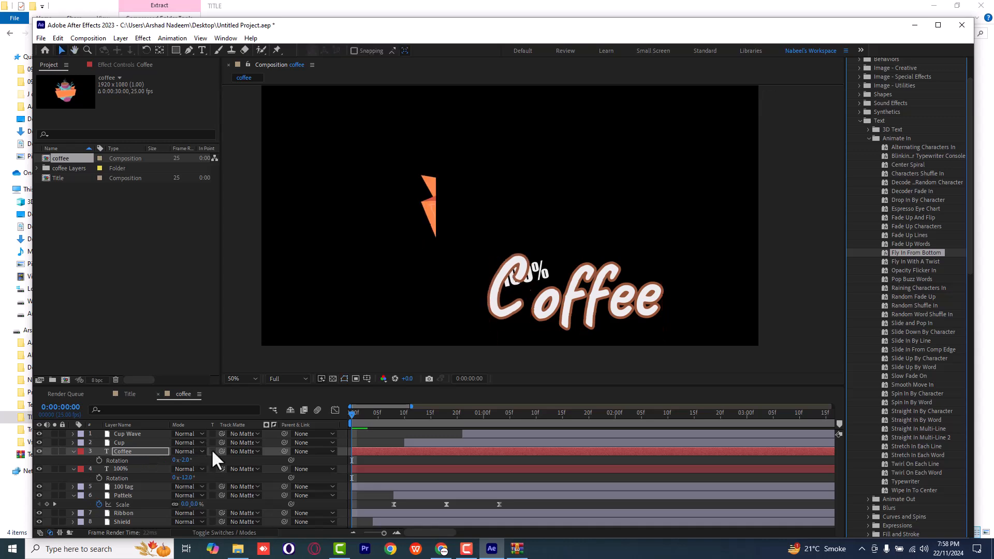
{"action": "key", "text": "space"}
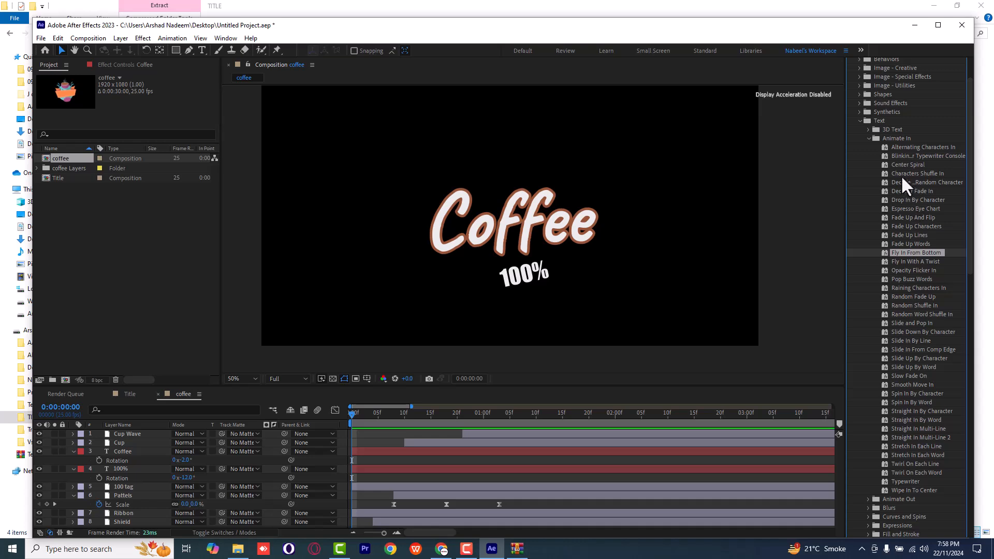
- Try the Alternating Characters In preset on the Coffee text layer and undo it
{"action": "left_click_drag", "start_coordinate": [903, 146], "coordinate": [365, 450]}
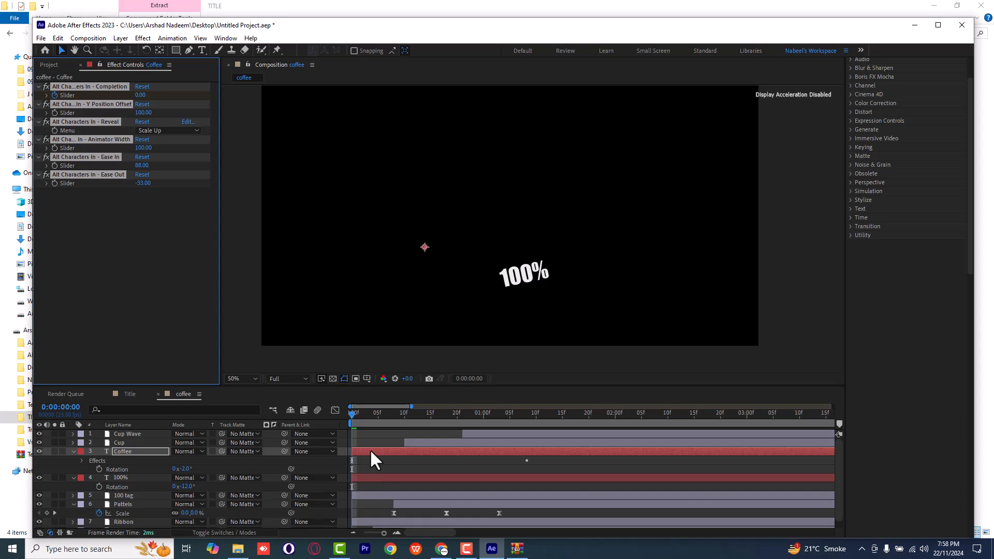
{"action": "left_click", "coordinate": [371, 441]}
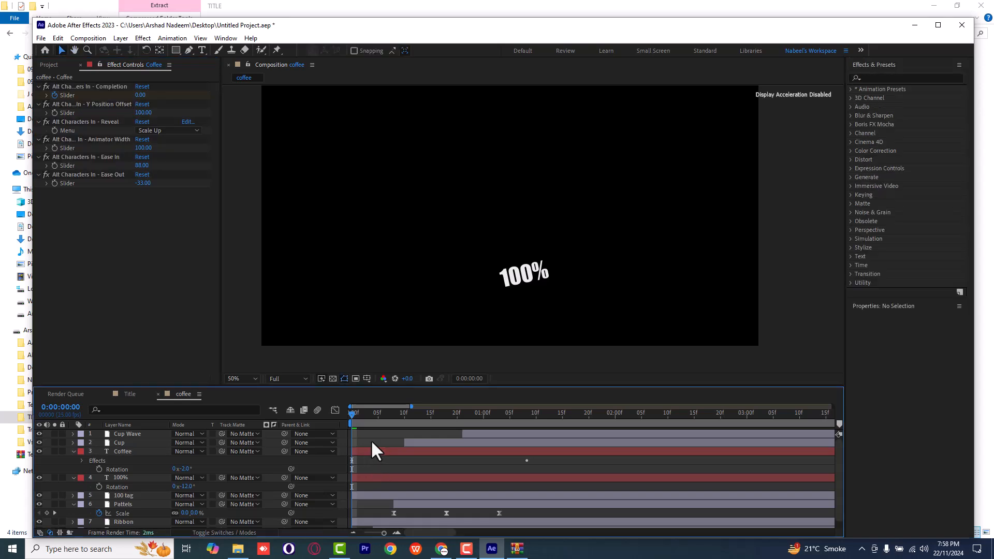
{"action": "key", "text": "ctrl+z"}
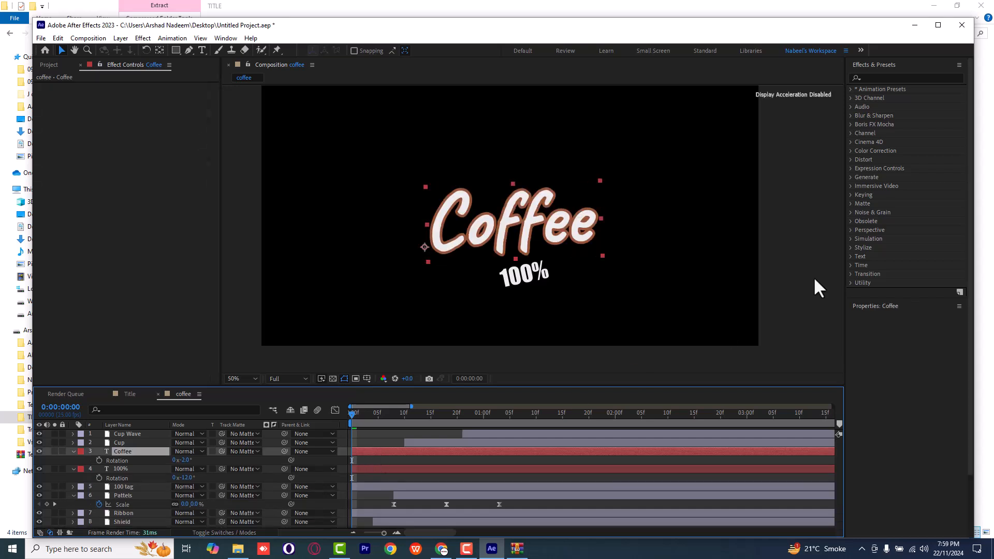
- Apply the Center Spiral Animate In preset to the Coffee text layer at 0:00 and preview the animation
{"action": "left_click", "coordinate": [851, 89]}
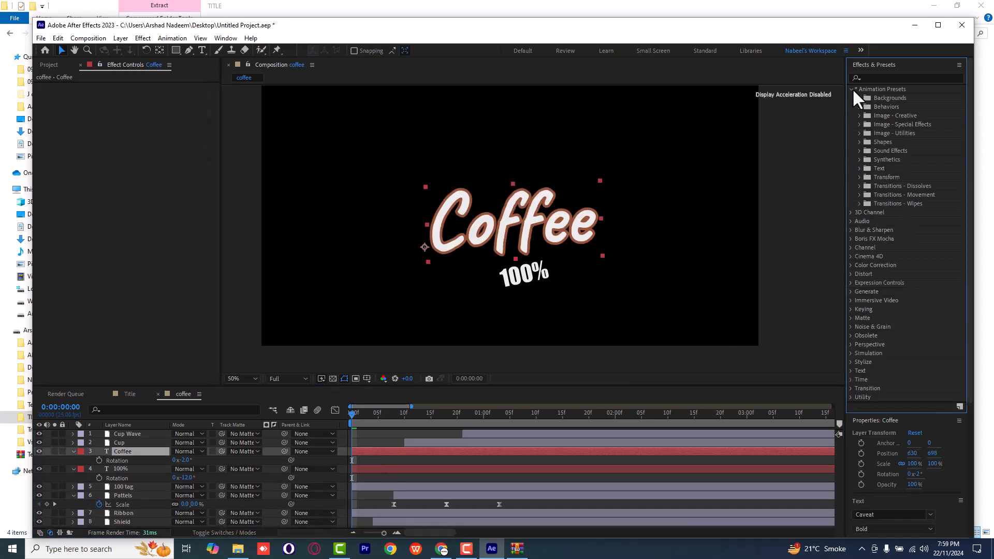
{"action": "left_click", "coordinate": [226, 38]}
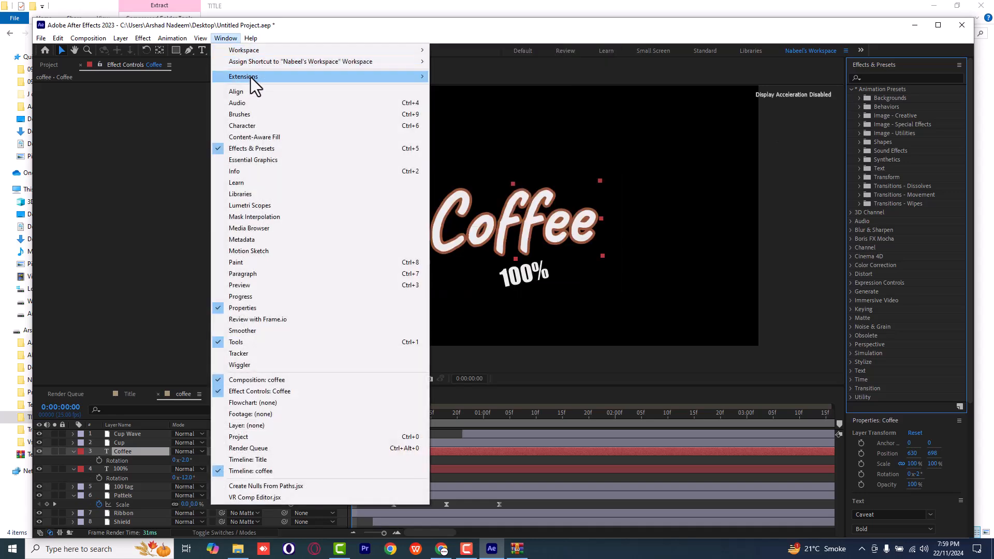
{"action": "mouse_move", "coordinate": [263, 49]}
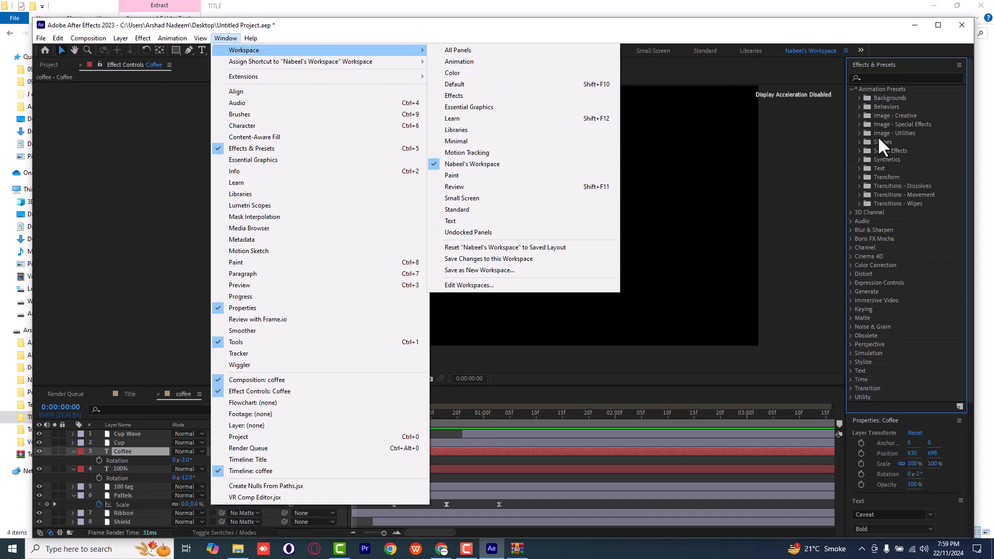
{"action": "left_click", "coordinate": [860, 169]}
{"action": "left_click", "coordinate": [860, 169]}
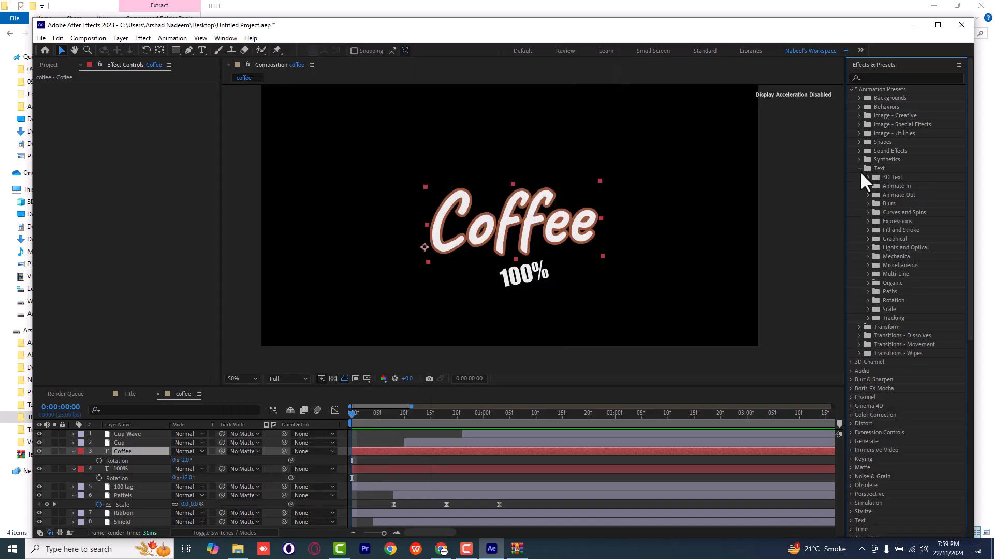
{"action": "left_click", "coordinate": [868, 186]}
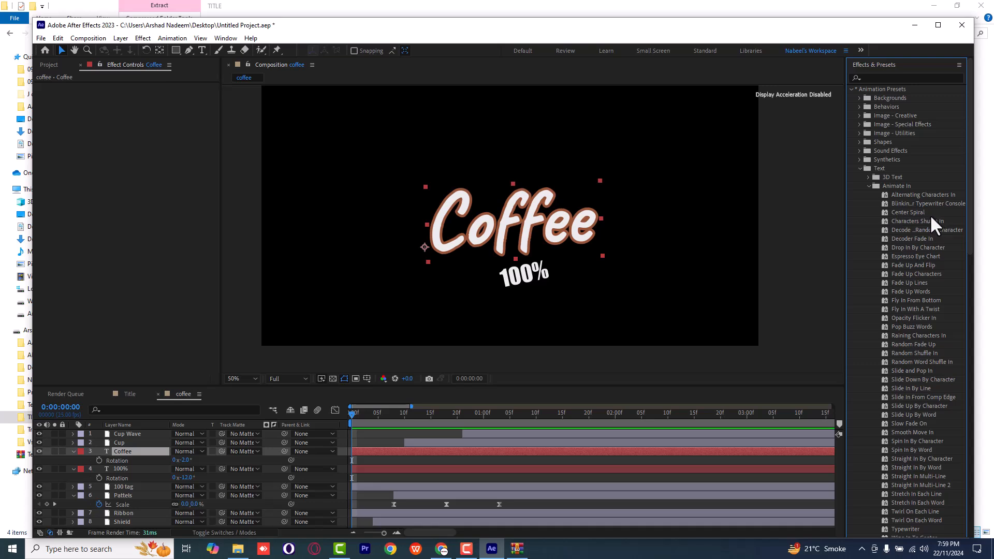
{"action": "left_click_drag", "start_coordinate": [910, 210], "coordinate": [357, 453]}
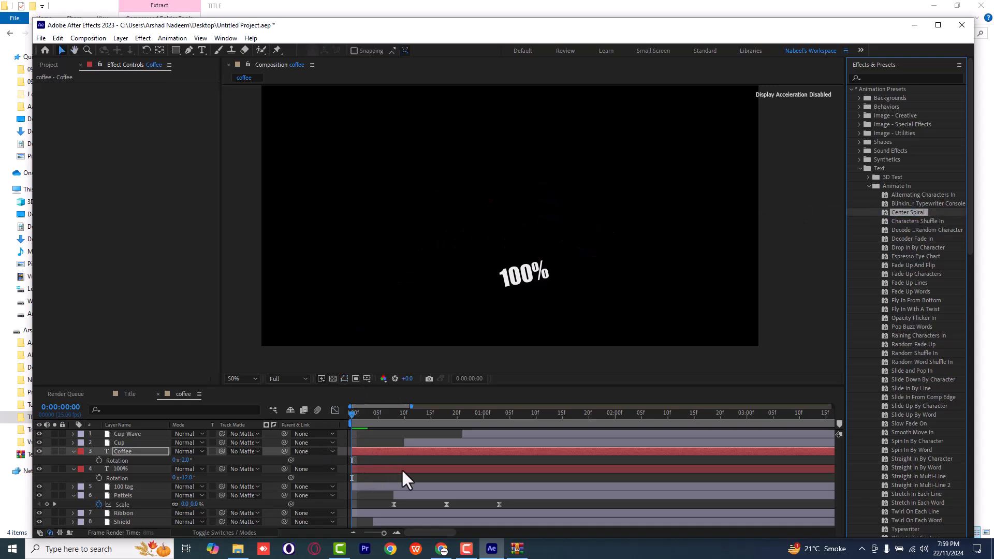
{"action": "key", "text": "space"}
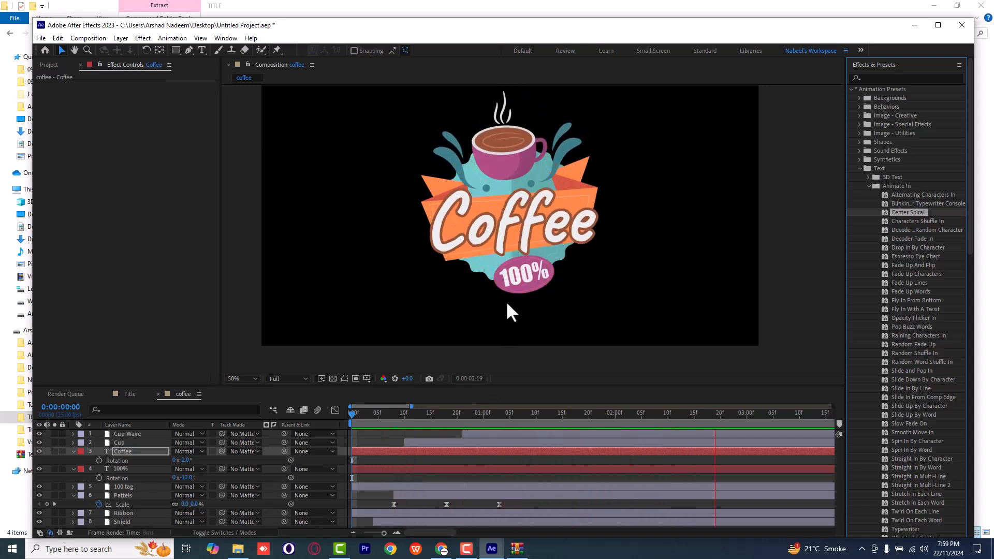
{"action": "key", "text": "space"}
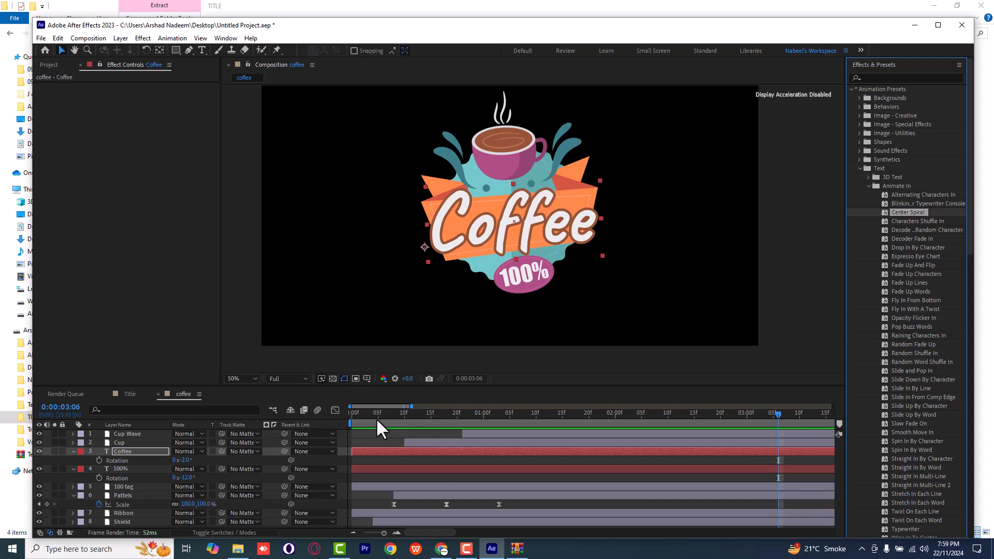
{"action": "left_click_drag", "start_coordinate": [377, 418], "coordinate": [340, 421]}
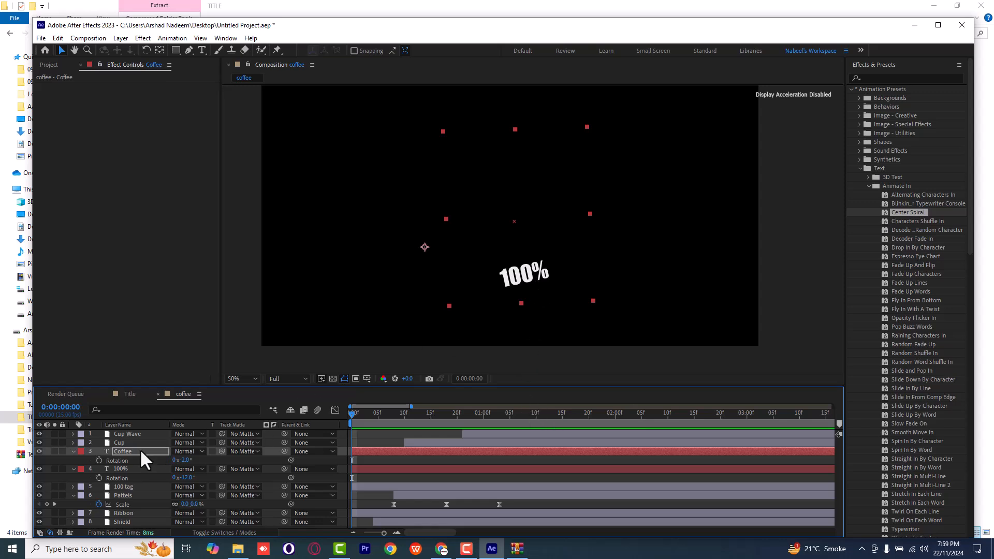
- Copy the Pattels layer's three Scale keyframes onto the 100% text layer's Scale at 0:00 and preview the pop-in
{"action": "left_click", "coordinate": [119, 469]}
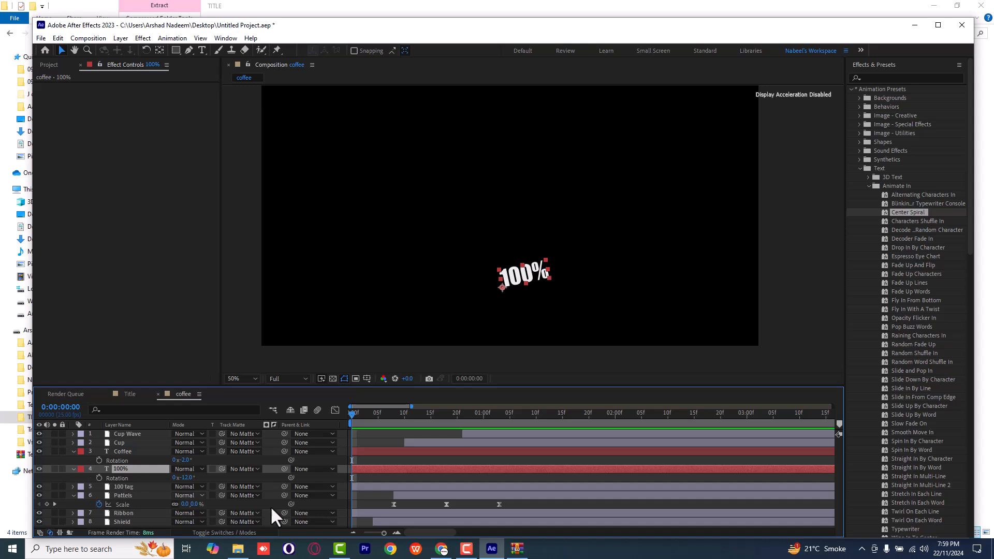
{"action": "left_click_drag", "start_coordinate": [558, 511], "coordinate": [379, 508]}
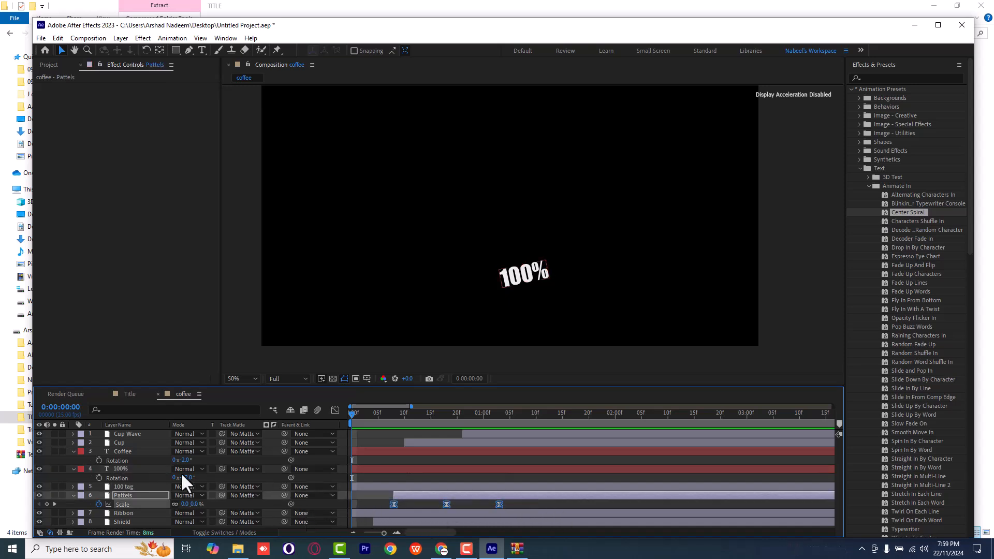
{"action": "left_click", "coordinate": [129, 468]}
{"action": "key", "text": "s"}
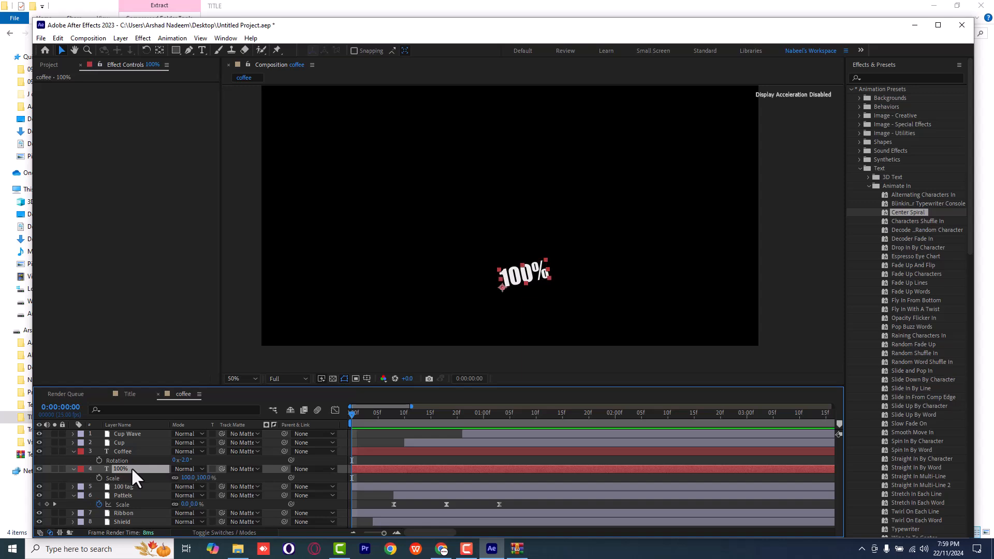
{"action": "key", "text": "ctrl+v"}
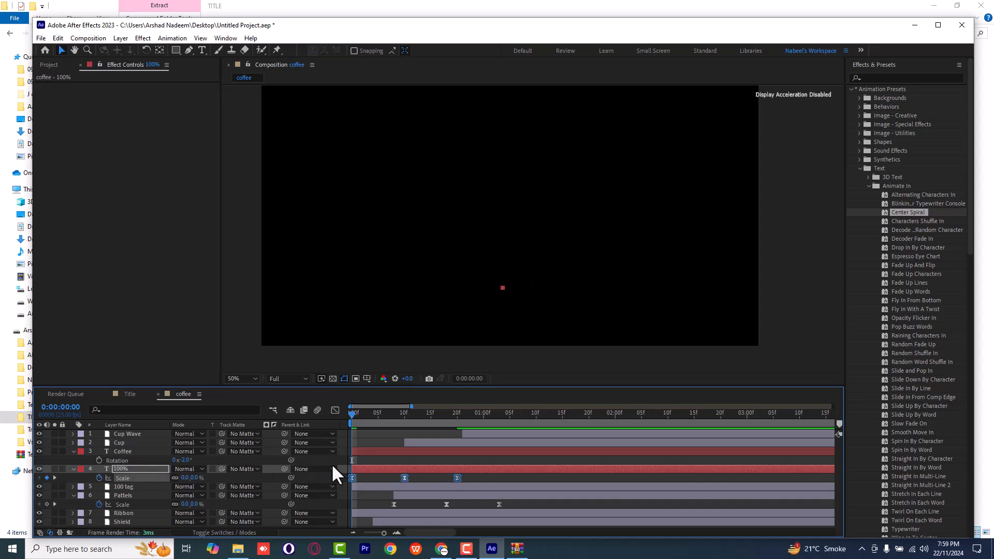
{"action": "key", "text": "space"}
{"action": "key", "text": "space"}
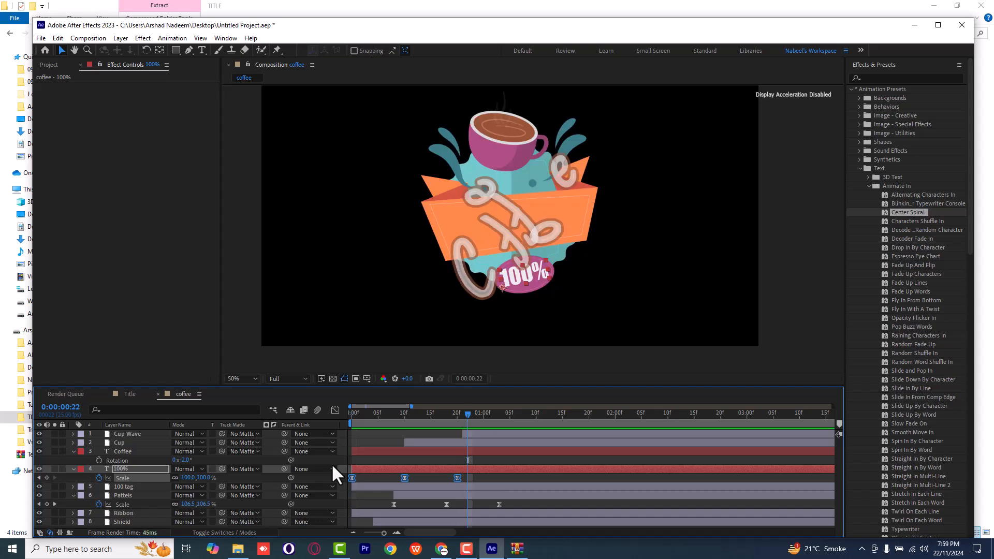
{"action": "left_click_drag", "start_coordinate": [382, 422], "coordinate": [289, 424]}
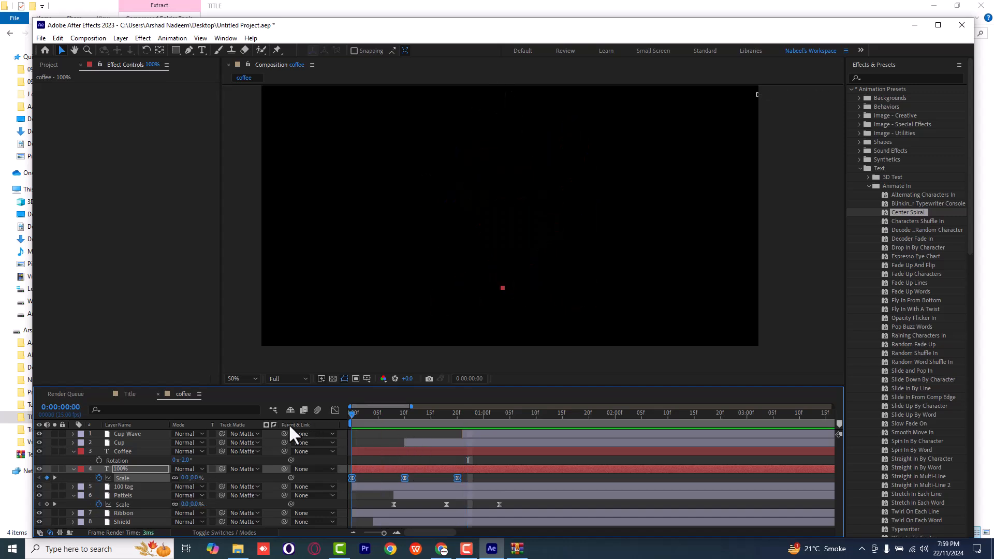
- Play the complete logo animation in the maximized composition view, then restore the layout and check frames across the full timeline
{"action": "left_click", "coordinate": [373, 435]}
{"action": "key", "text": "grave"}
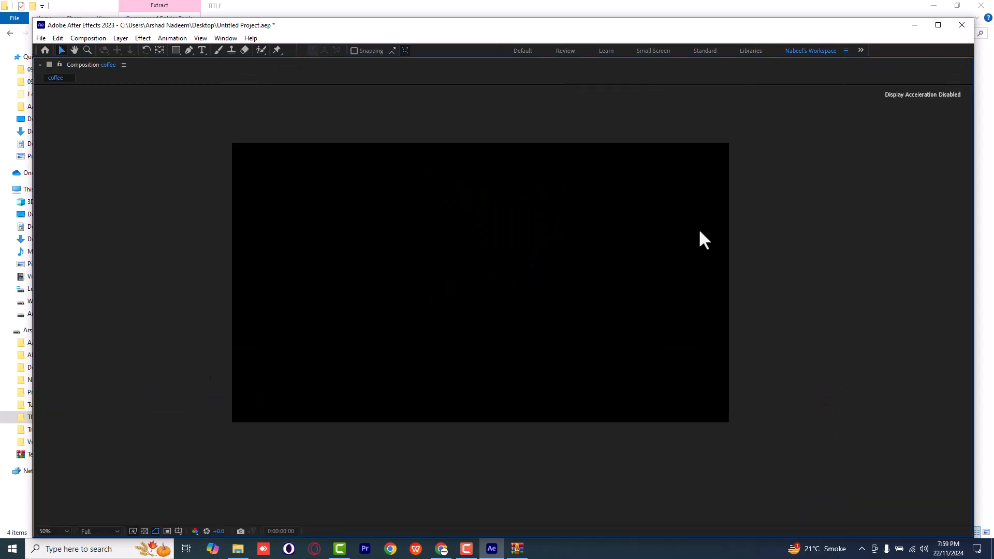
{"action": "key", "text": "space"}
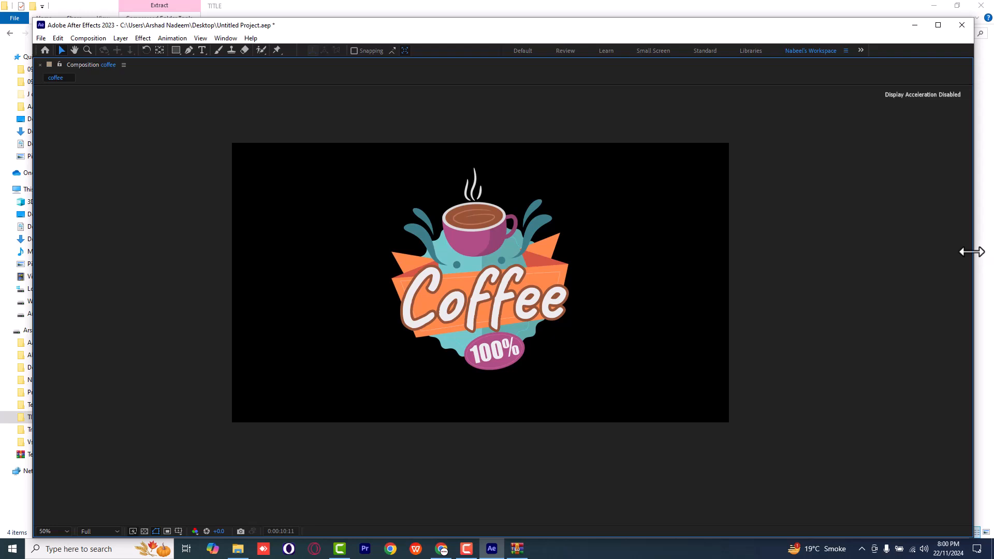
{"action": "key", "text": "grave"}
{"action": "left_click_drag", "start_coordinate": [363, 415], "coordinate": [343, 431]}
{"action": "scroll", "coordinate": [395, 474], "scroll_direction": "down", "scroll_amount": 4}
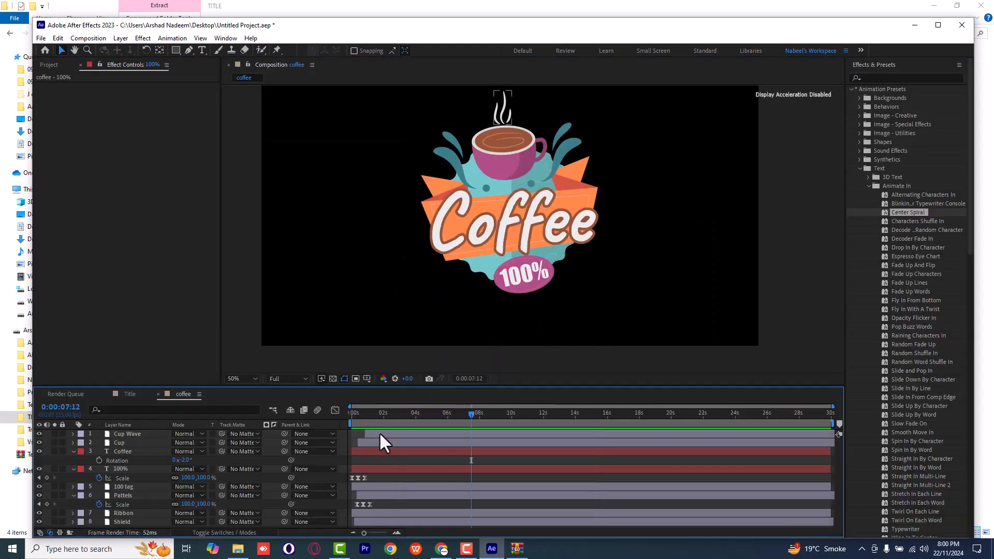
{"action": "key", "text": "Home"}
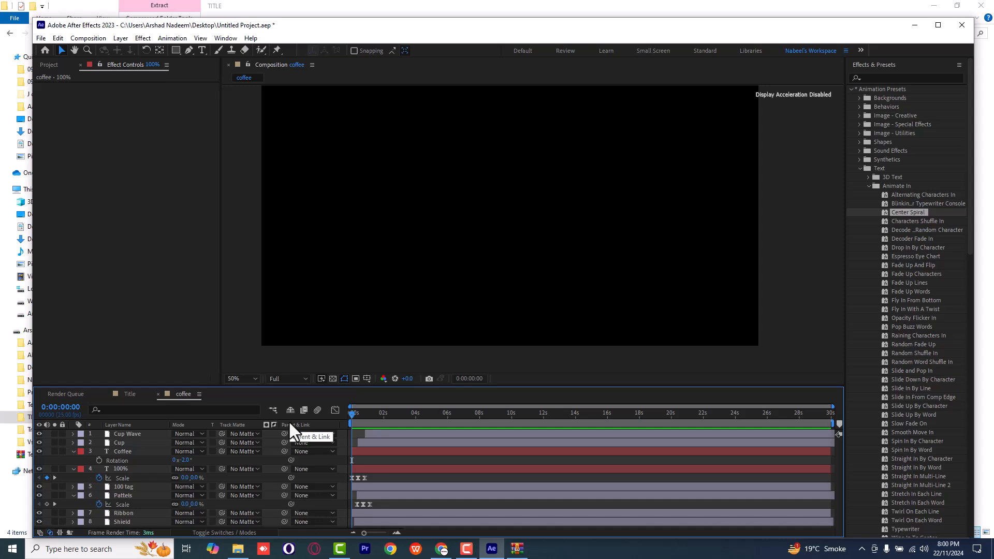
{"action": "left_click", "coordinate": [495, 419]}
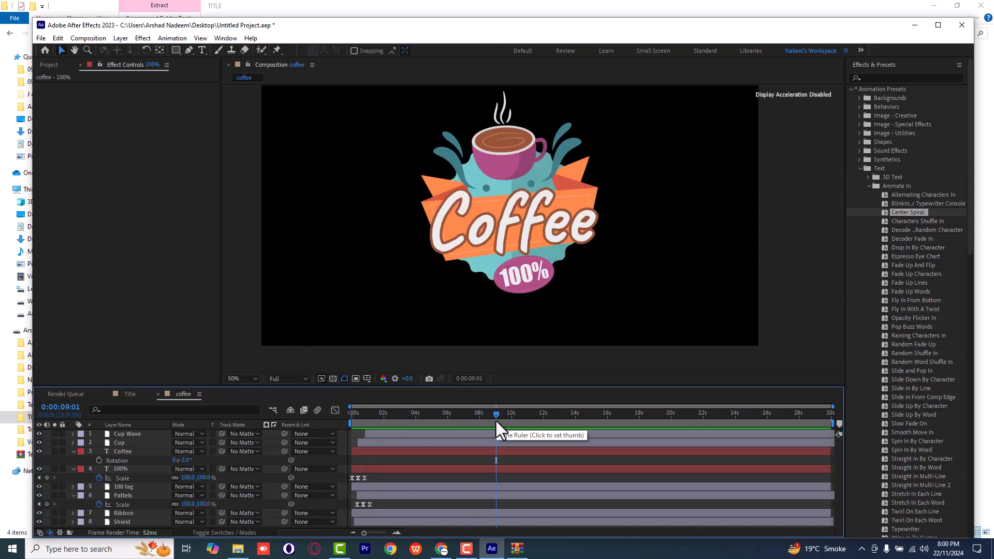
- Switch to Freepik in the browser and search for "coffee" assets, limiting the license to Free
{"action": "left_click", "coordinate": [442, 549]}
{"action": "left_click", "coordinate": [269, 71]}
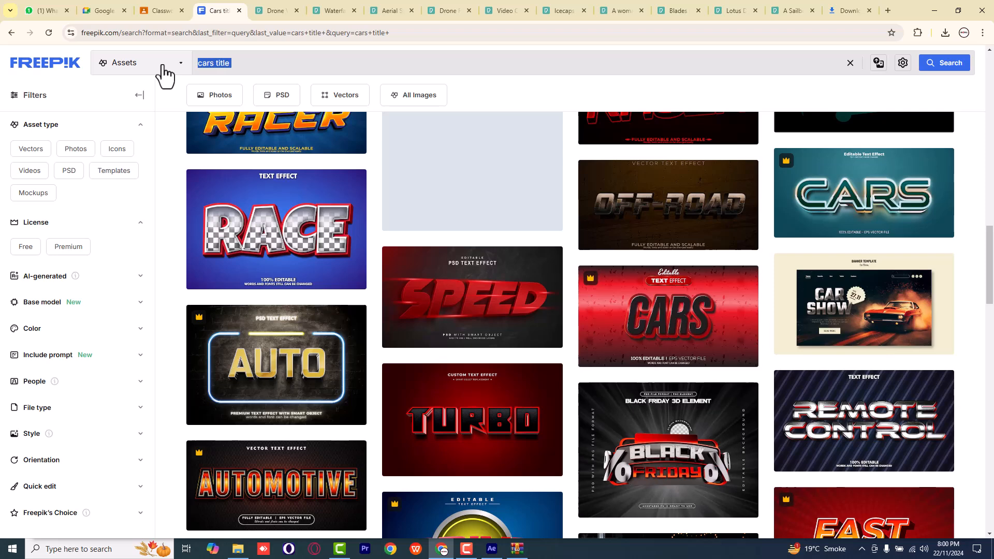
{"action": "type", "text": "coffee"}
{"action": "key", "text": "Return"}
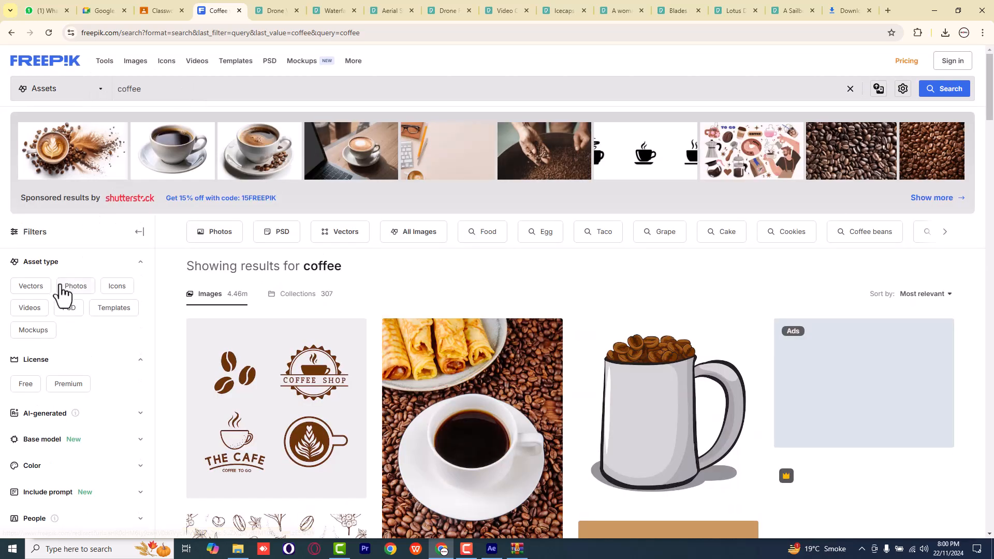
{"action": "left_click", "coordinate": [27, 391]}
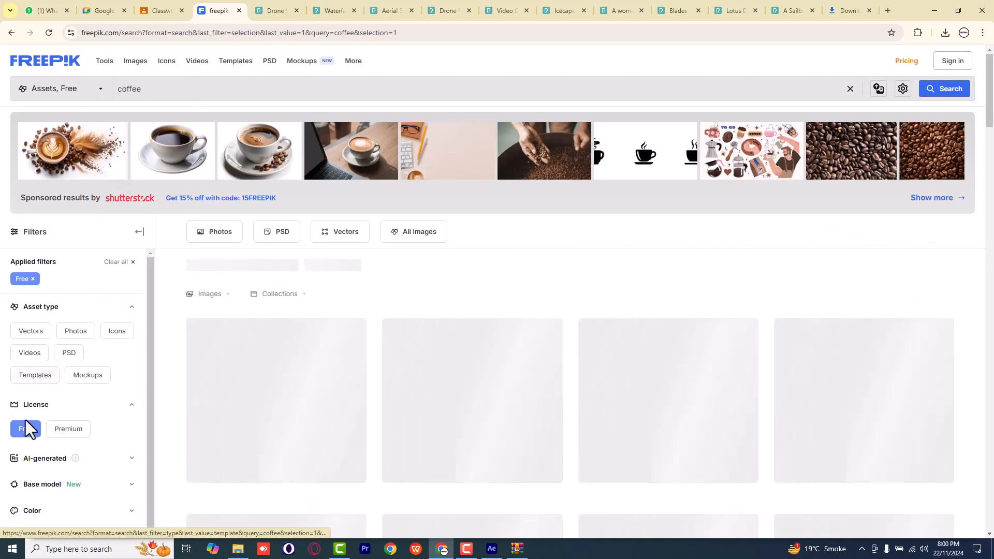
{"action": "scroll", "coordinate": [495, 248], "scroll_direction": "down", "scroll_amount": 8}
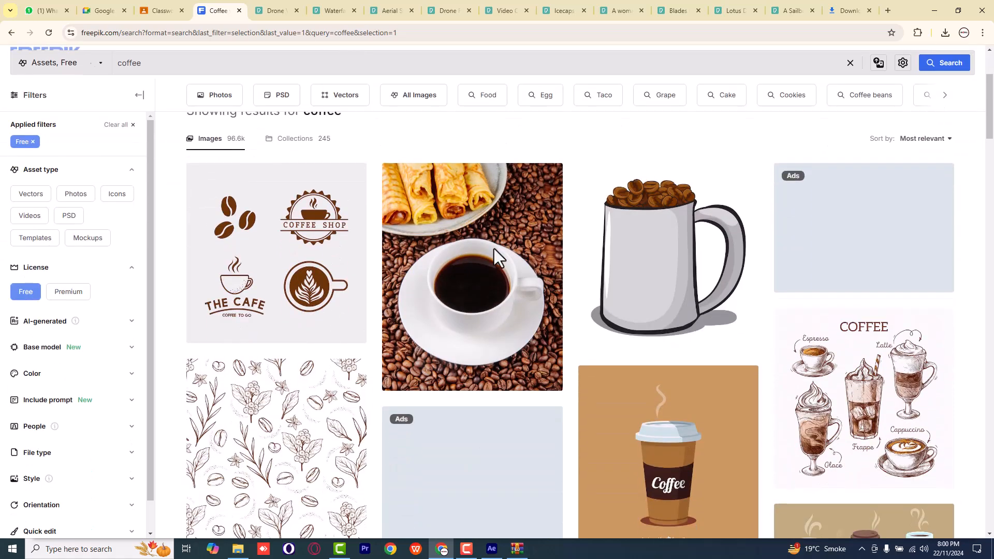
- Limit the free coffee results to photos and browse them for a coffee-themed background image
{"action": "scroll", "coordinate": [494, 248], "scroll_direction": "up", "scroll_amount": 8}
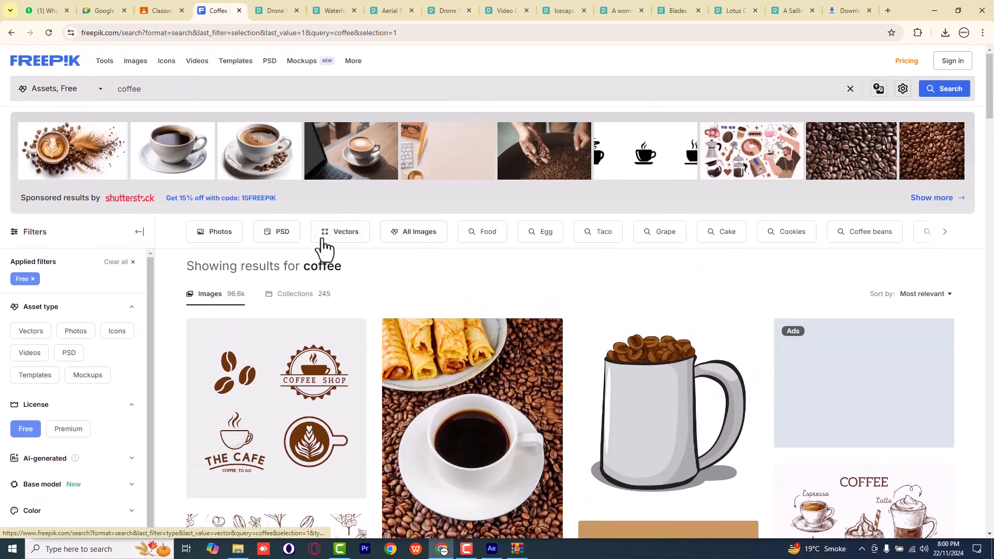
{"action": "left_click", "coordinate": [230, 247]}
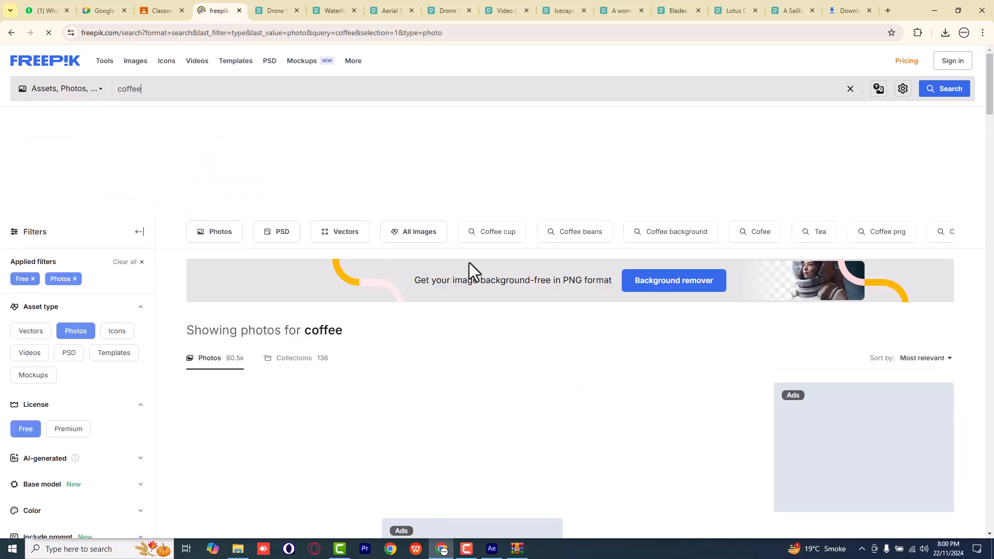
{"action": "scroll", "coordinate": [469, 263], "scroll_direction": "down", "scroll_amount": 9}
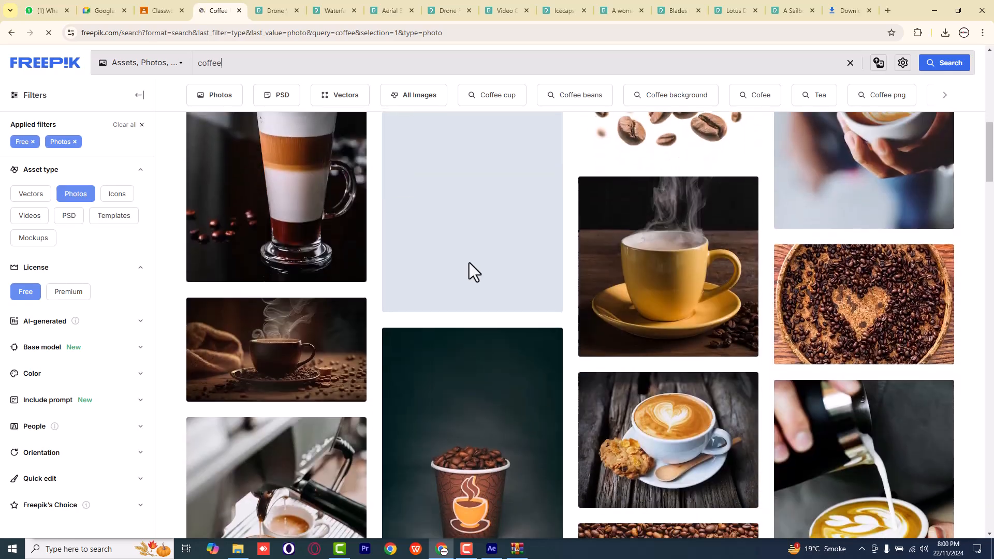
{"action": "scroll", "coordinate": [470, 263], "scroll_direction": "down", "scroll_amount": 5}
{"action": "scroll", "coordinate": [469, 263], "scroll_direction": "down", "scroll_amount": 4}
{"action": "scroll", "coordinate": [469, 264], "scroll_direction": "up", "scroll_amount": 3}
{"action": "scroll", "coordinate": [470, 262], "scroll_direction": "down", "scroll_amount": 3}
{"action": "scroll", "coordinate": [469, 262], "scroll_direction": "up", "scroll_amount": 3}
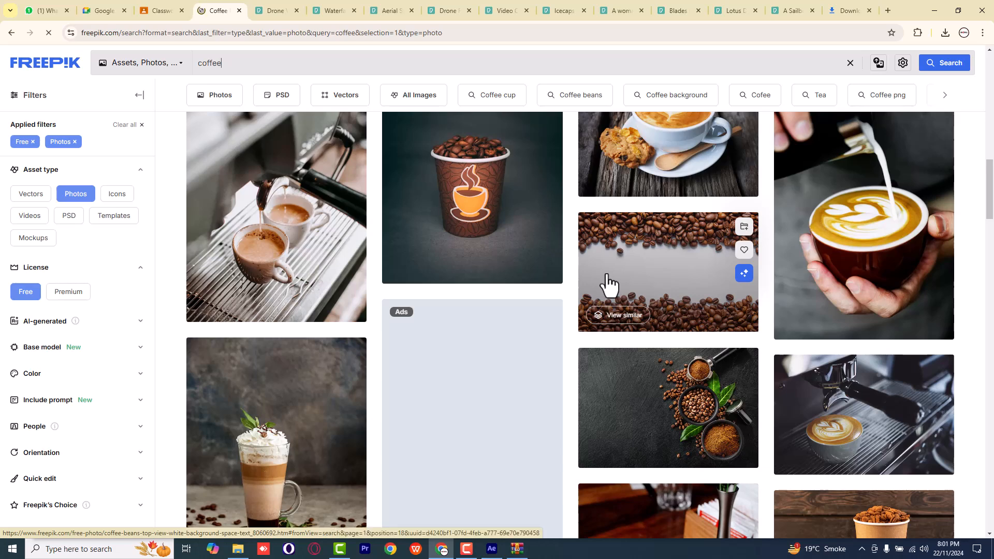
{"action": "scroll", "coordinate": [661, 326], "scroll_direction": "down", "scroll_amount": 2}
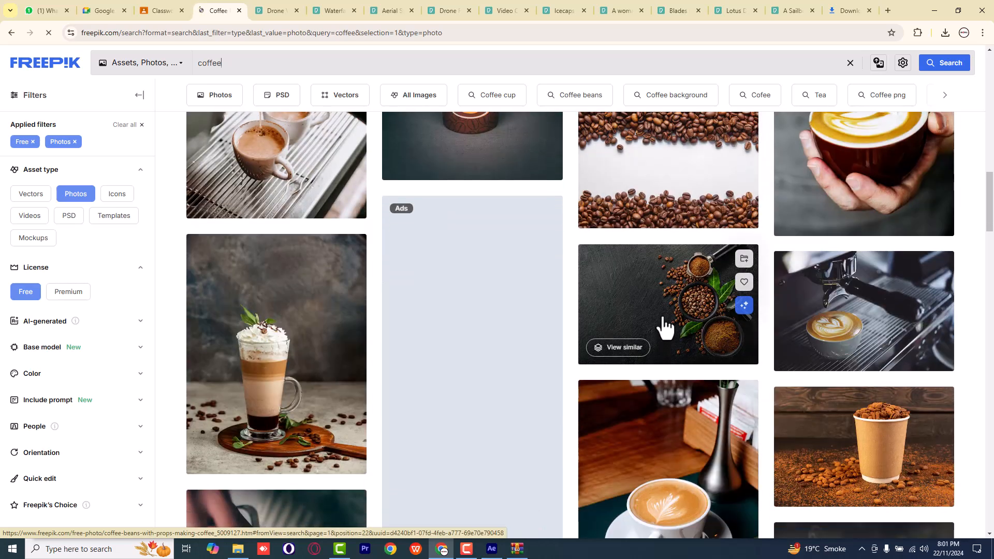
{"action": "scroll", "coordinate": [664, 327], "scroll_direction": "down", "scroll_amount": 10}
{"action": "scroll", "coordinate": [665, 327], "scroll_direction": "down", "scroll_amount": 12}
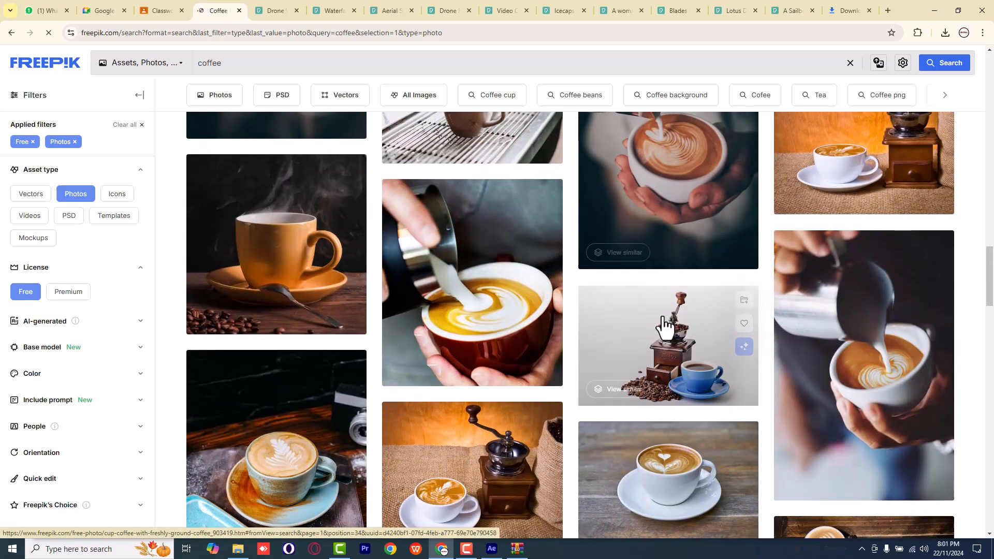
{"action": "scroll", "coordinate": [665, 326], "scroll_direction": "down", "scroll_amount": 4}
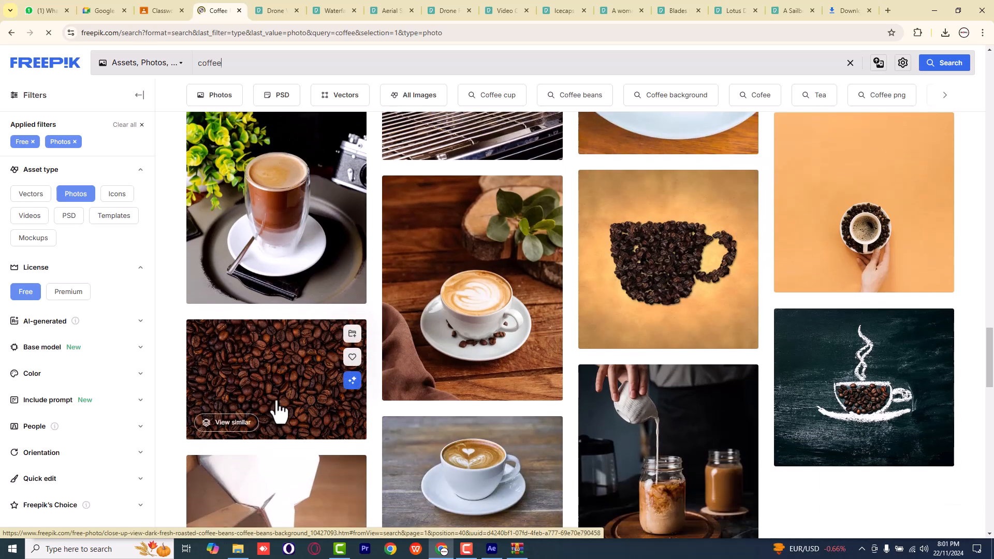
- Open the close-up photo of dark roasted coffee beans and download it in the Large 2000 × 1333px size
{"action": "left_click", "coordinate": [278, 406]}
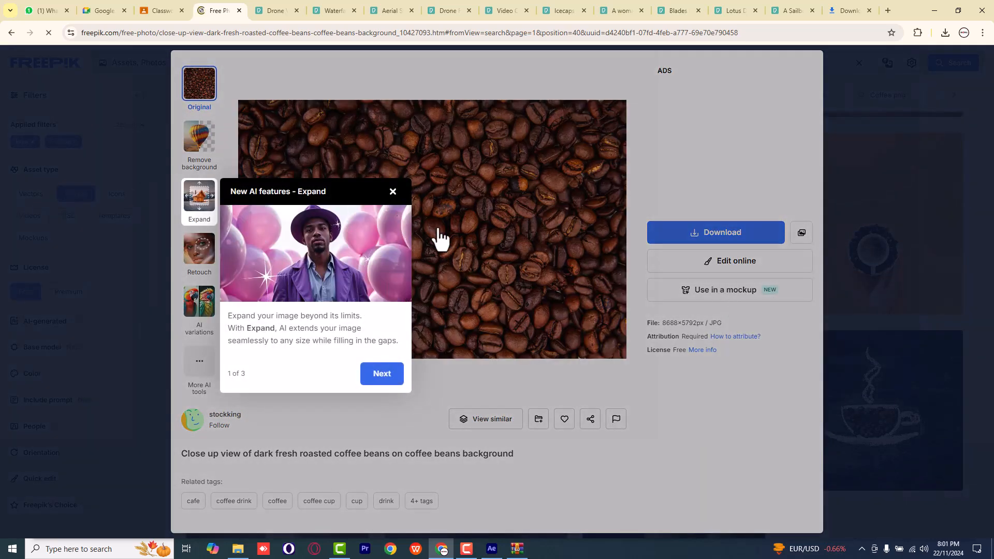
{"action": "left_click", "coordinate": [395, 193]}
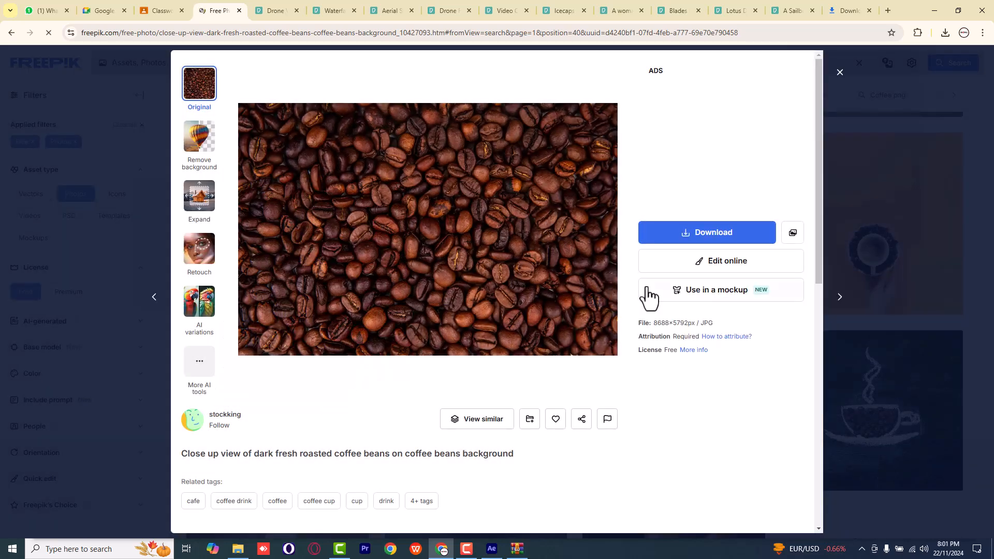
{"action": "left_click", "coordinate": [744, 240]}
{"action": "left_click", "coordinate": [783, 369]}
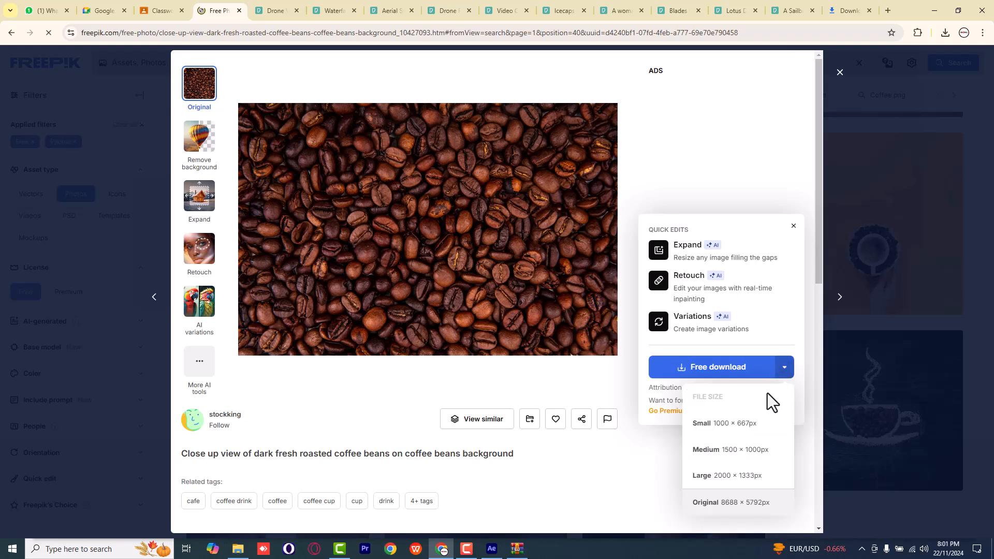
{"action": "left_click", "coordinate": [759, 482]}
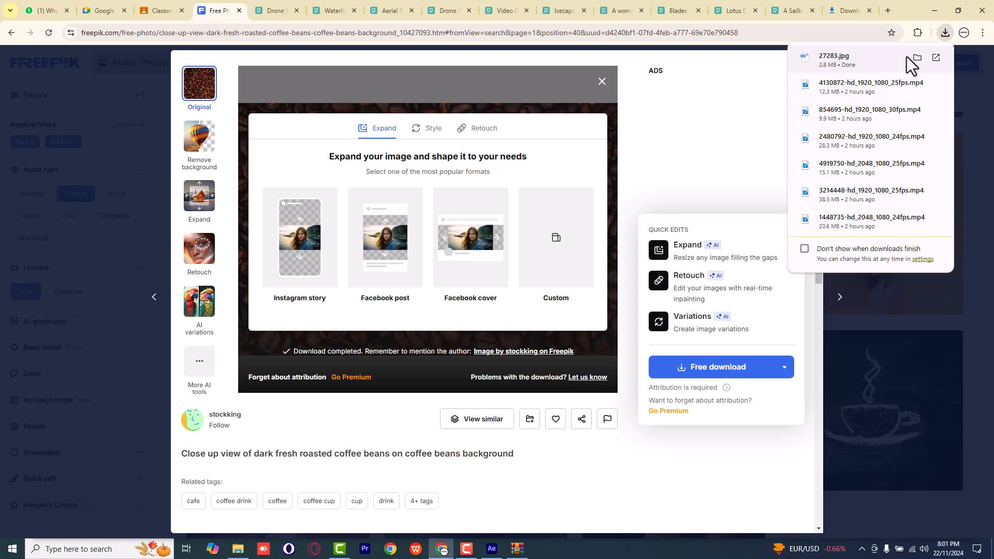
- Show the downloaded 27283 image in its folder and paste it onto the Desktop
{"action": "left_click", "coordinate": [918, 59]}
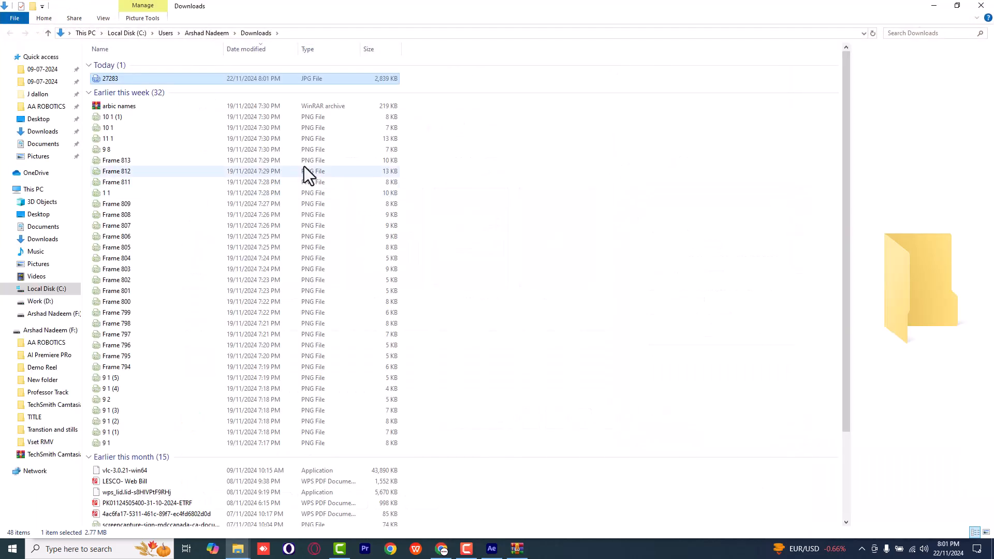
{"action": "left_click", "coordinate": [32, 120]}
{"action": "left_click", "coordinate": [131, 118]}
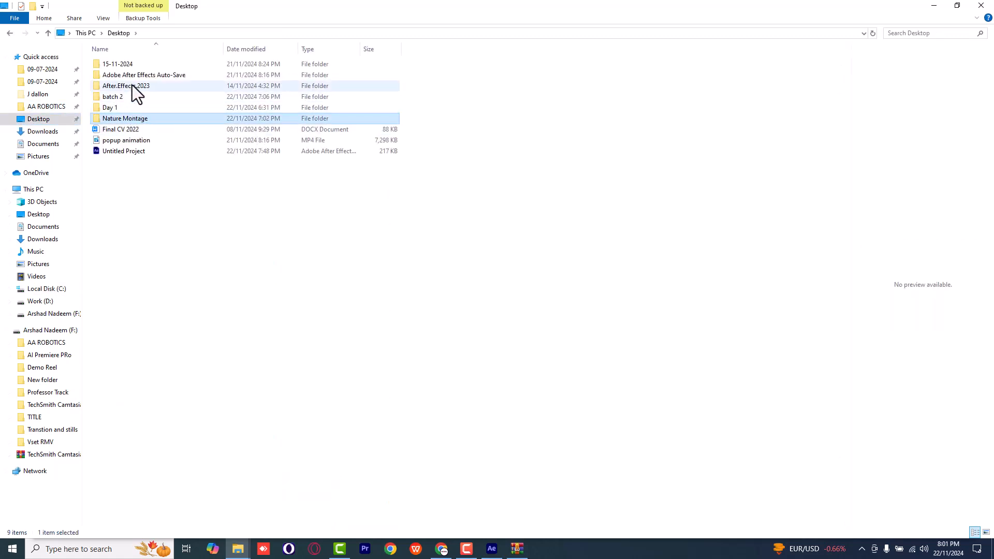
{"action": "right_click", "coordinate": [170, 207]}
{"action": "left_click", "coordinate": [196, 264]}
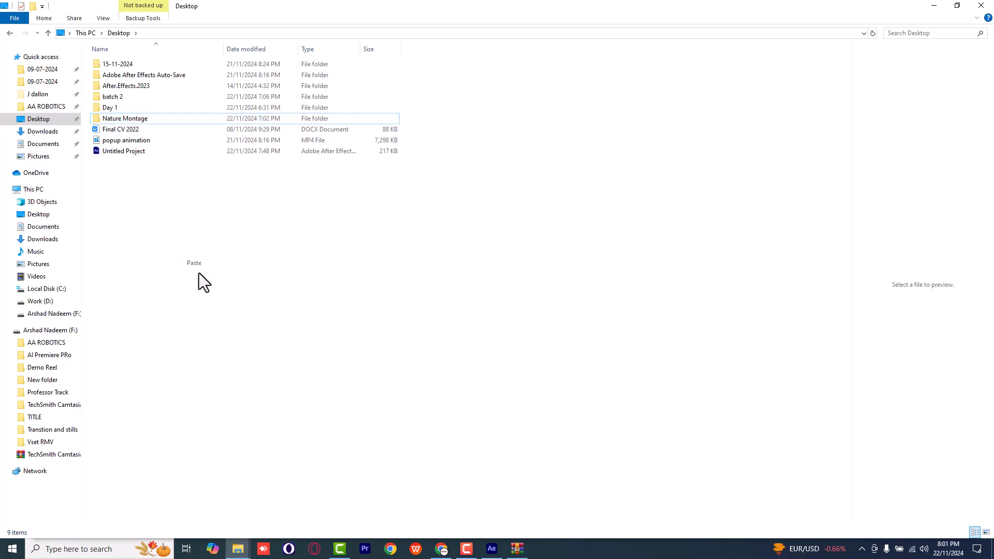
- Switch to After Effects and import the 27283 image from the Desktop into the project
{"action": "left_click", "coordinate": [513, 550]}
{"action": "left_click", "coordinate": [491, 549]}
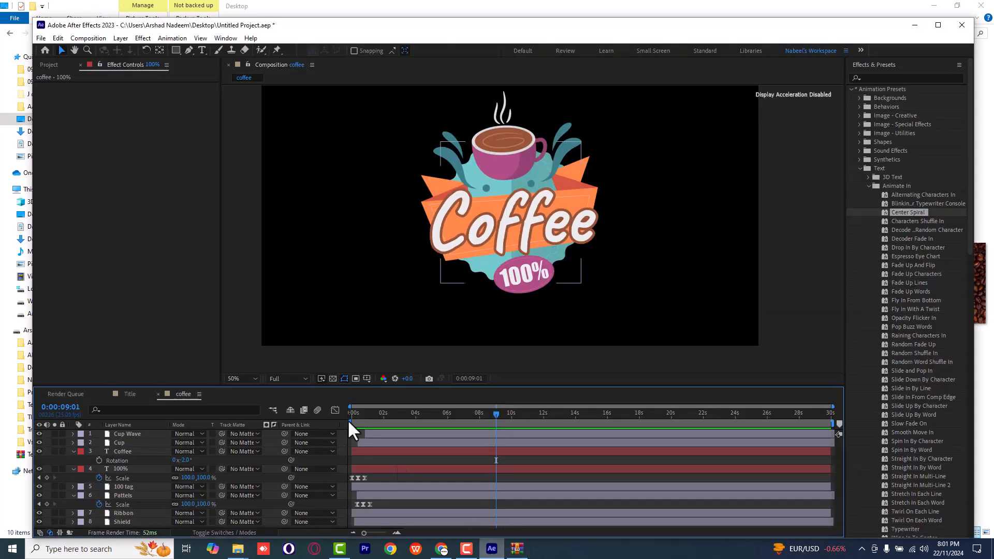
{"action": "double_click", "coordinate": [68, 206]}
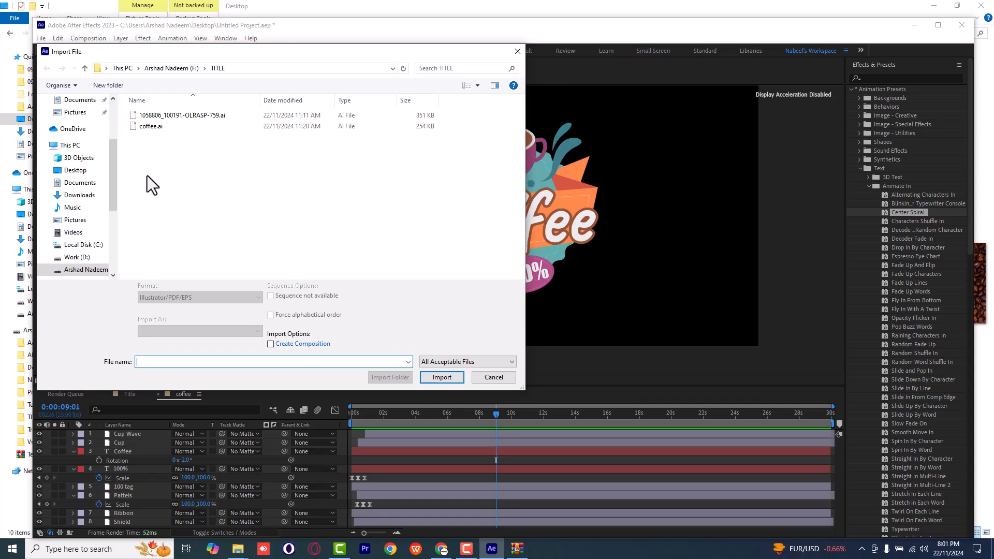
{"action": "left_click", "coordinate": [93, 170]}
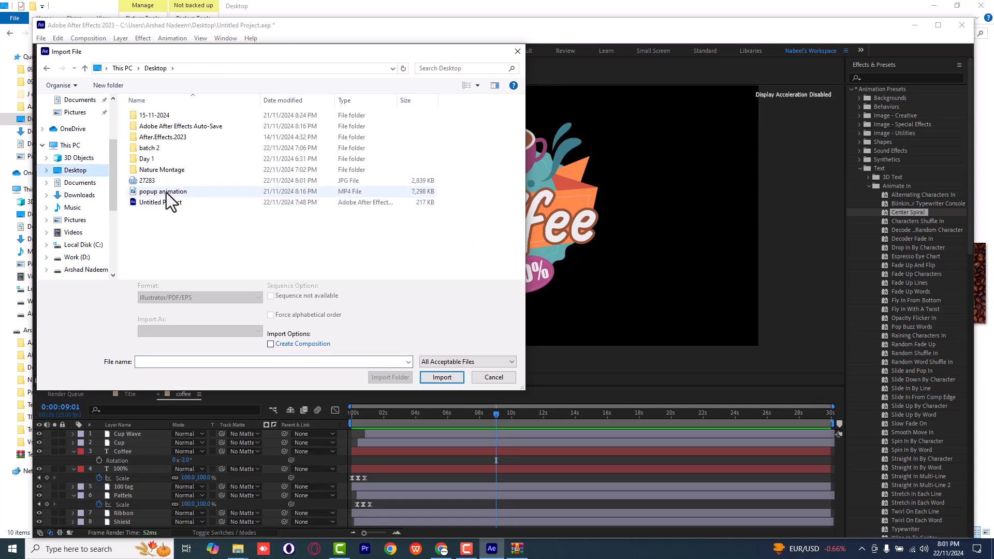
{"action": "left_click", "coordinate": [155, 180]}
{"action": "left_click", "coordinate": [441, 379]}
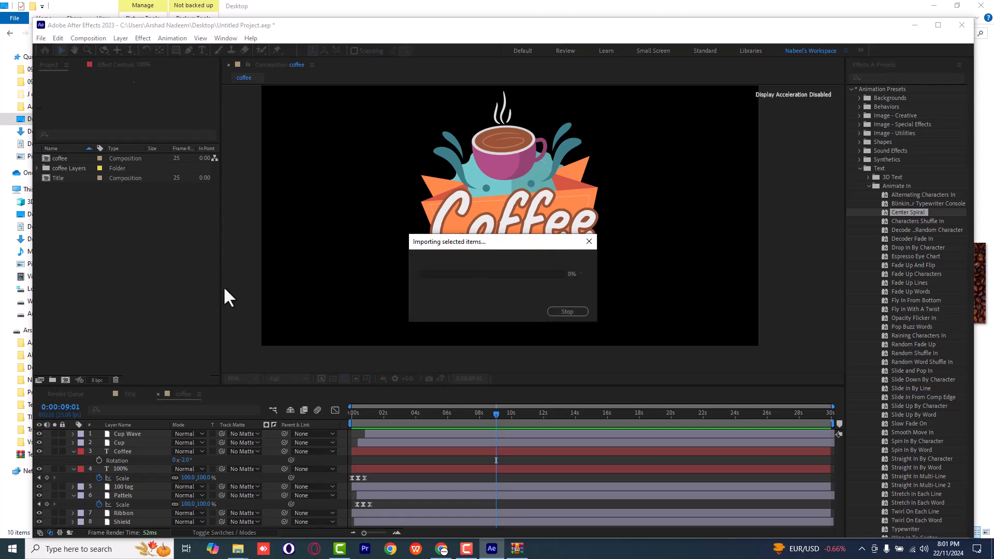
- Add 27283.jpg to the coffee composition as the background layer beneath Shield and enlarge the timeline area
{"action": "left_click_drag", "start_coordinate": [52, 90], "coordinate": [127, 486]}
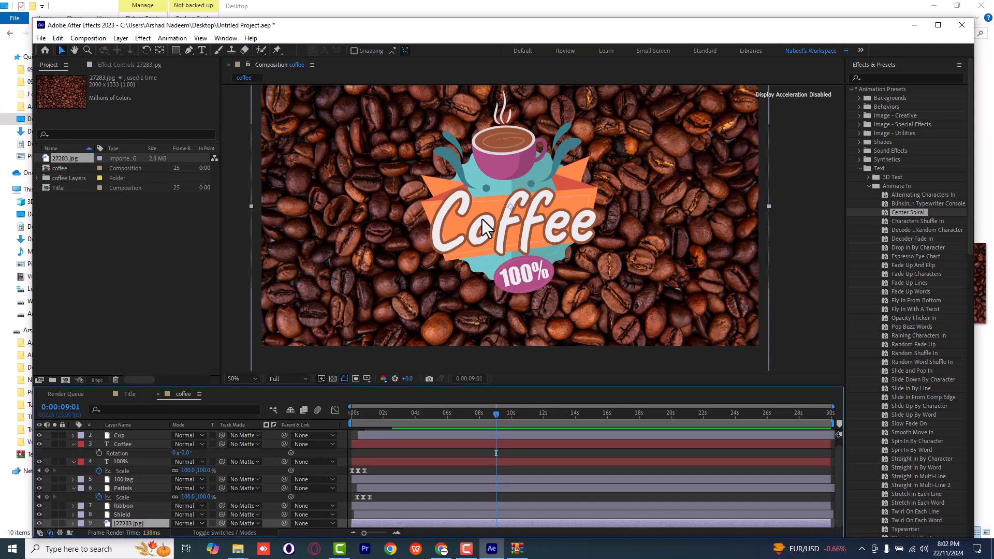
{"action": "key", "text": "comma"}
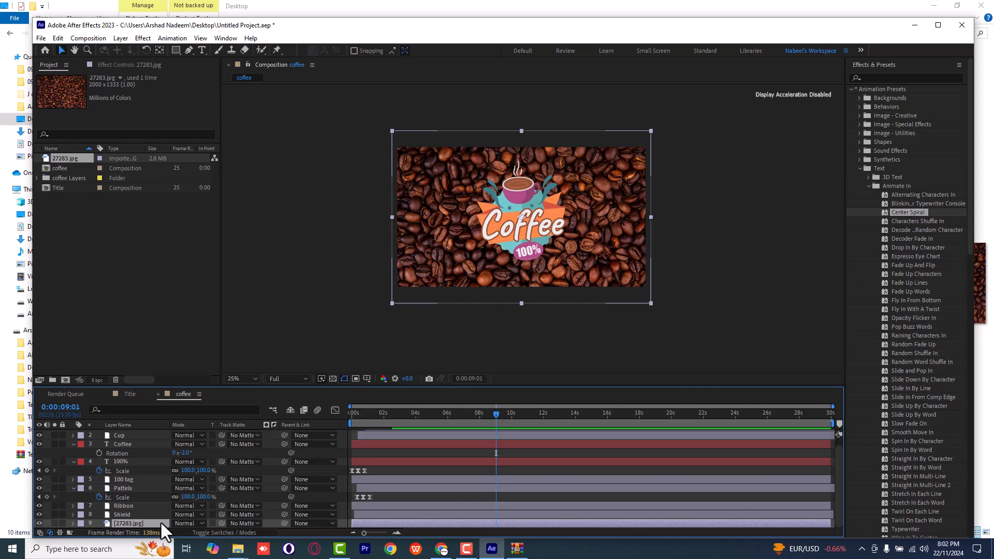
{"action": "left_click_drag", "start_coordinate": [183, 388], "coordinate": [187, 352]}
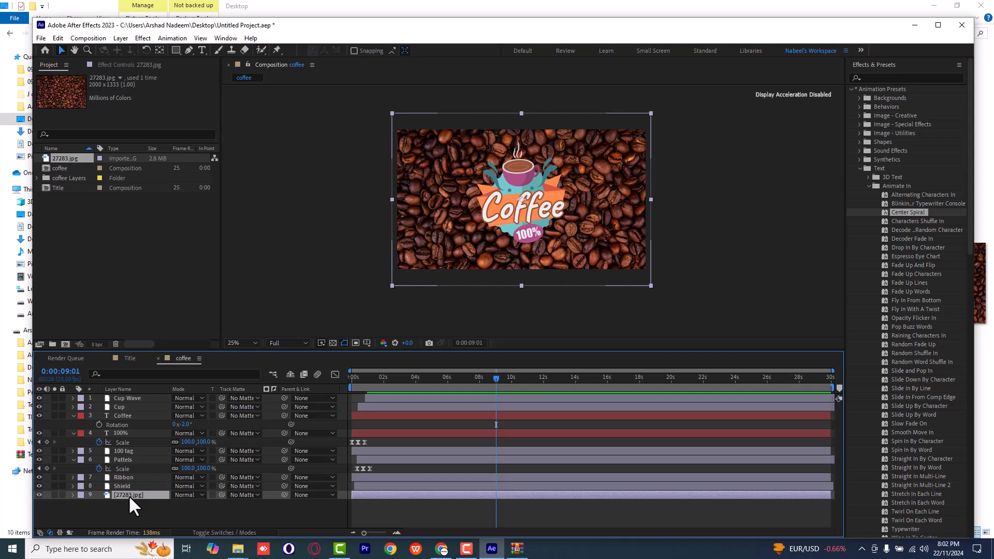
- Darken the coffee bean background by setting the 27283.jpg layer's Opacity to 28%, and expand its transform properties
{"action": "key", "text": "t"}
{"action": "left_click_drag", "start_coordinate": [179, 504], "coordinate": [138, 499]}
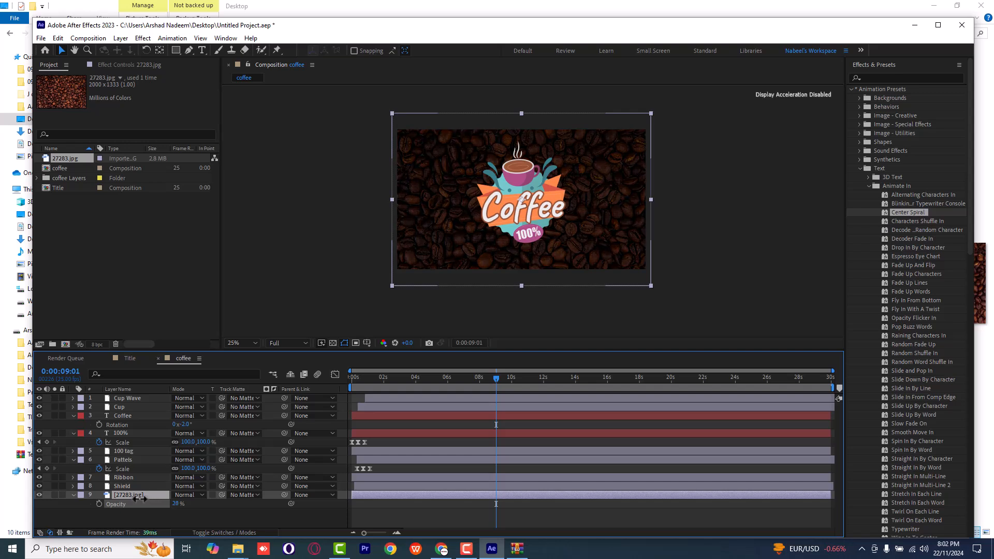
{"action": "left_click", "coordinate": [73, 495]}
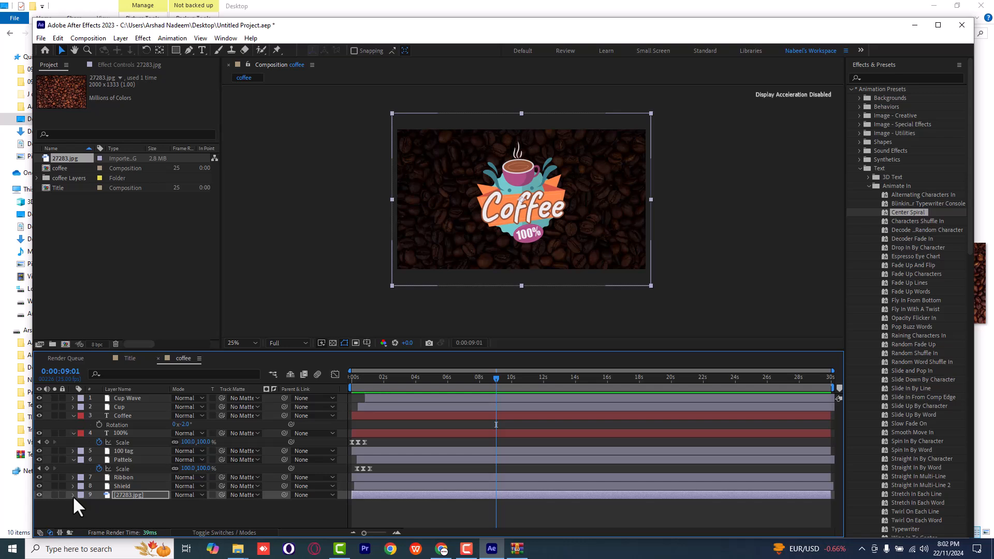
{"action": "left_click", "coordinate": [72, 495]}
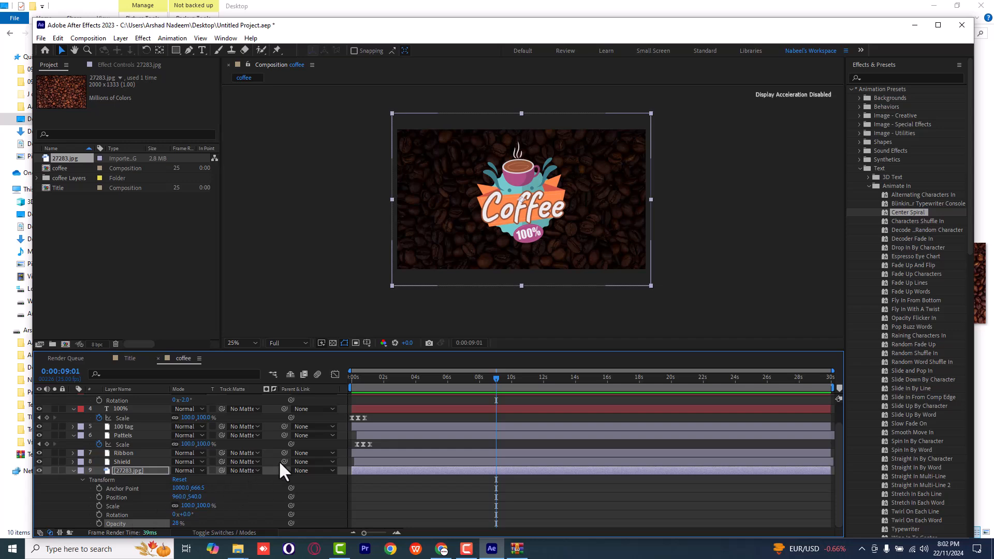
- Fit the composition in the viewer, collapse the background layer's properties and examine the logo against the darkened beans
{"action": "left_click", "coordinate": [241, 343]}
{"action": "left_click", "coordinate": [233, 353]}
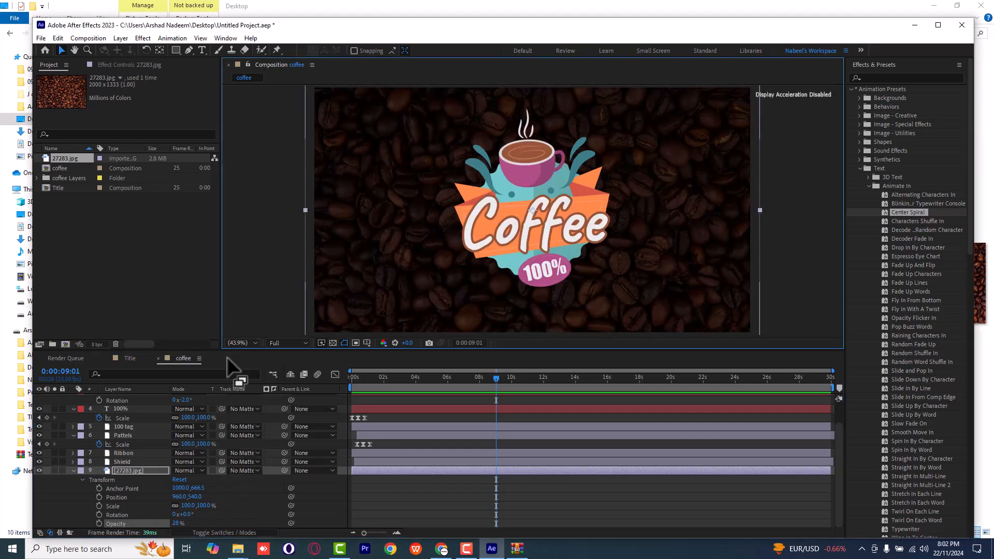
{"action": "left_click", "coordinate": [74, 470]}
{"action": "left_click", "coordinate": [73, 471]}
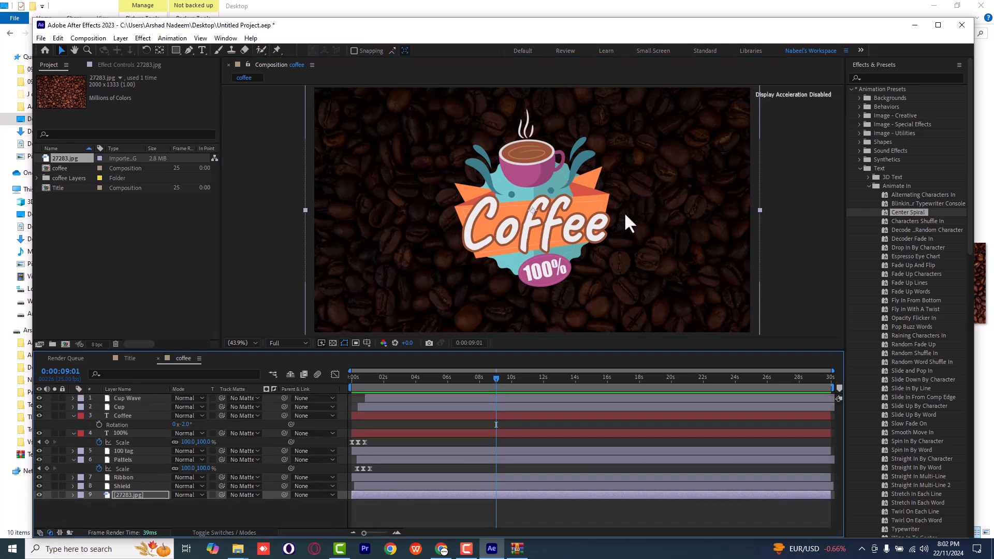
{"action": "scroll", "coordinate": [626, 201], "scroll_direction": "up", "scroll_amount": 1}
{"action": "scroll", "coordinate": [625, 201], "scroll_direction": "down", "scroll_amount": 3}
{"action": "scroll", "coordinate": [625, 201], "scroll_direction": "up", "scroll_amount": 3}
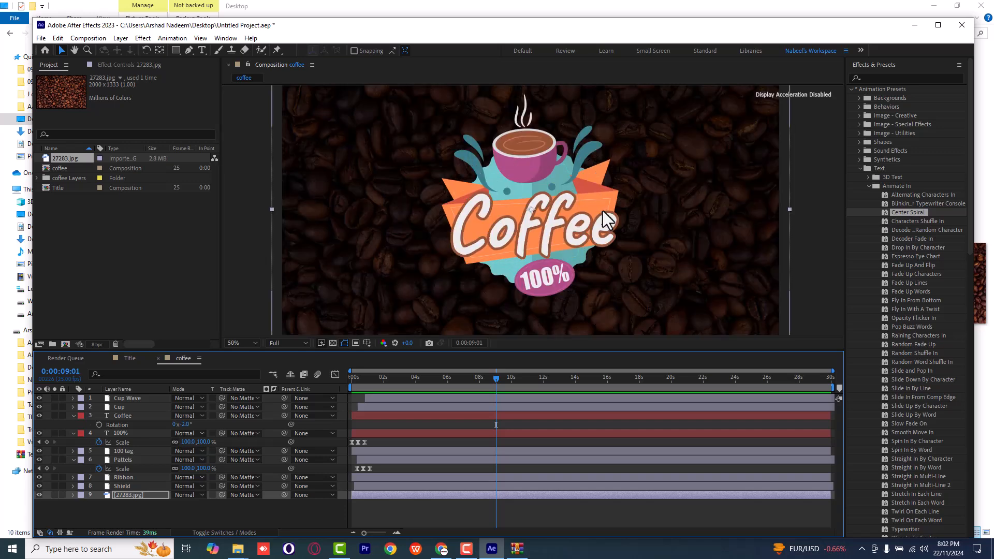
{"action": "scroll", "coordinate": [604, 219], "scroll_direction": "down", "scroll_amount": 1}
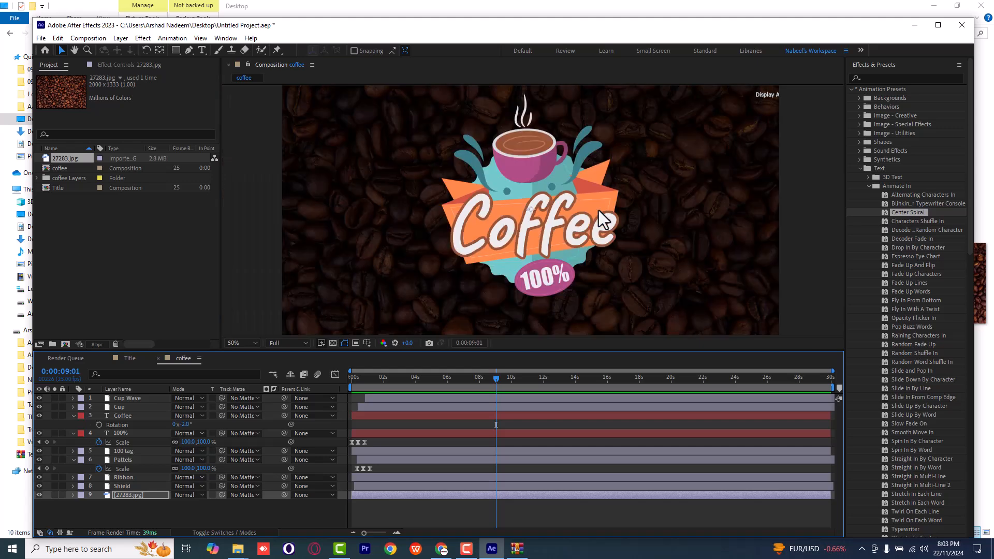
- Keyframe the 27283.jpg layer's Position at 0:00, and at 0:29:24 set it to about 697, 540 to drift left
{"action": "key", "text": "comma"}
{"action": "key", "text": "comma"}
{"action": "key", "text": "comma"}
{"action": "key", "text": "comma"}
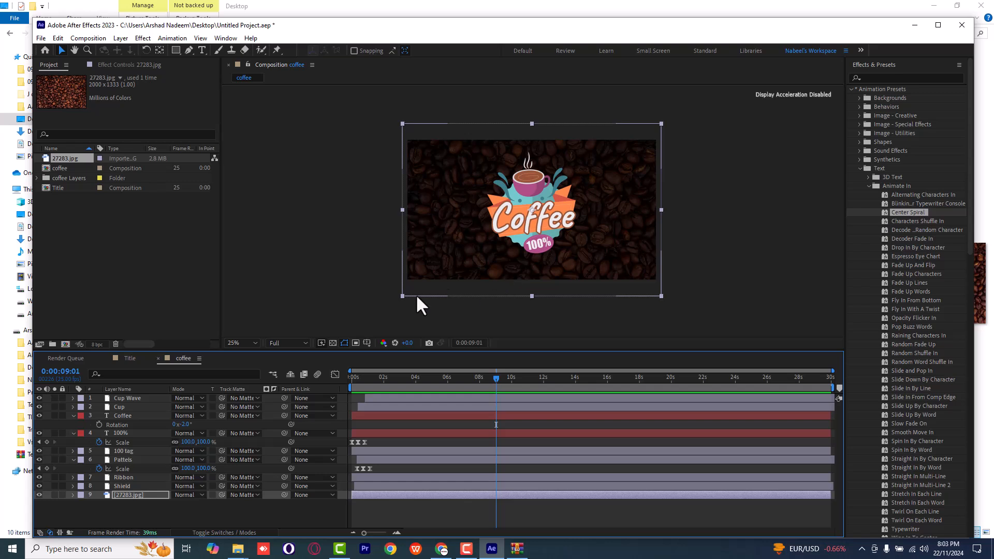
{"action": "key", "text": "Home"}
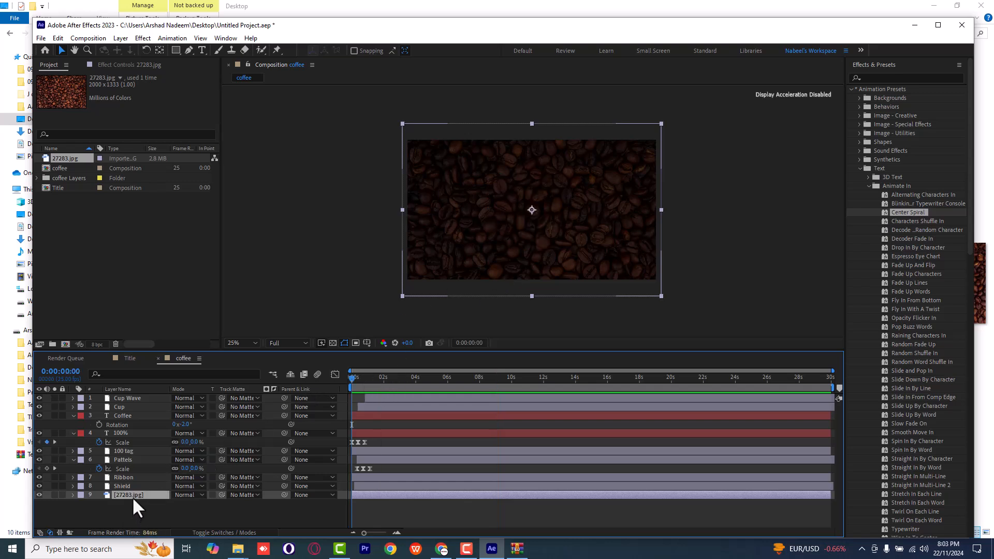
{"action": "key", "text": "p"}
{"action": "left_click", "coordinate": [99, 504]}
{"action": "key", "text": "Return"}
{"action": "left_click_drag", "start_coordinate": [366, 380], "coordinate": [846, 414]}
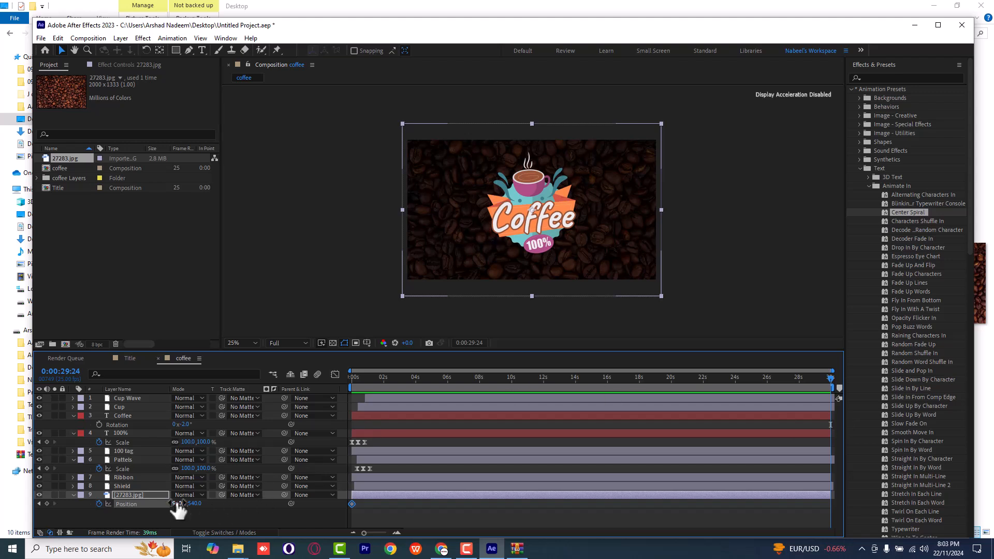
{"action": "left_click_drag", "start_coordinate": [179, 504], "coordinate": [30, 469]}
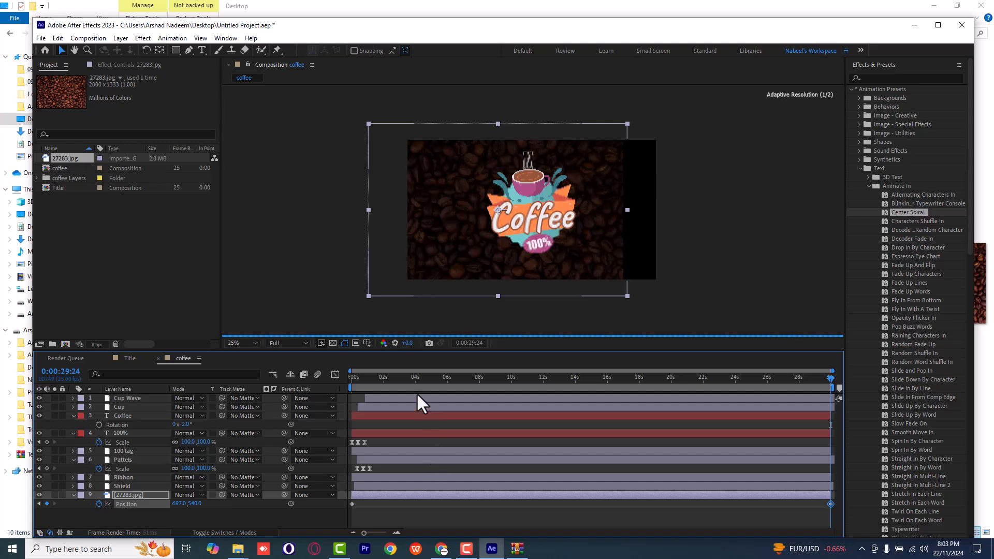
- Preview the logo animation with the drifting background from 0:00
{"action": "left_click_drag", "start_coordinate": [396, 378], "coordinate": [302, 380]}
{"action": "key", "text": "space"}
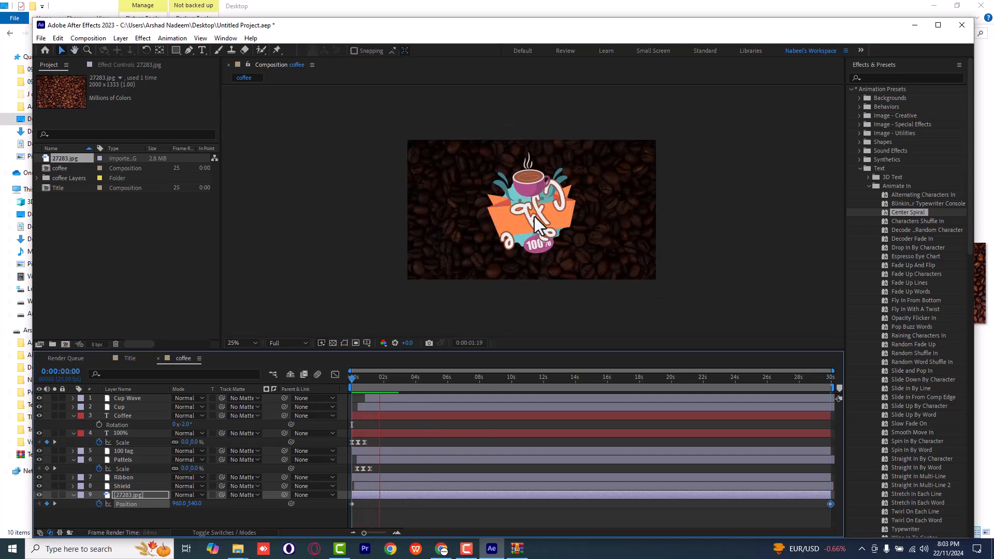
{"action": "key", "text": "space"}
- Shift the 27283.jpg layer's end Position keyframe further left and preview the composition from 0:00
{"action": "left_click", "coordinate": [55, 504]}
{"action": "left_click_drag", "start_coordinate": [180, 504], "coordinate": [126, 504]}
{"action": "left_click_drag", "start_coordinate": [360, 376], "coordinate": [296, 382]}
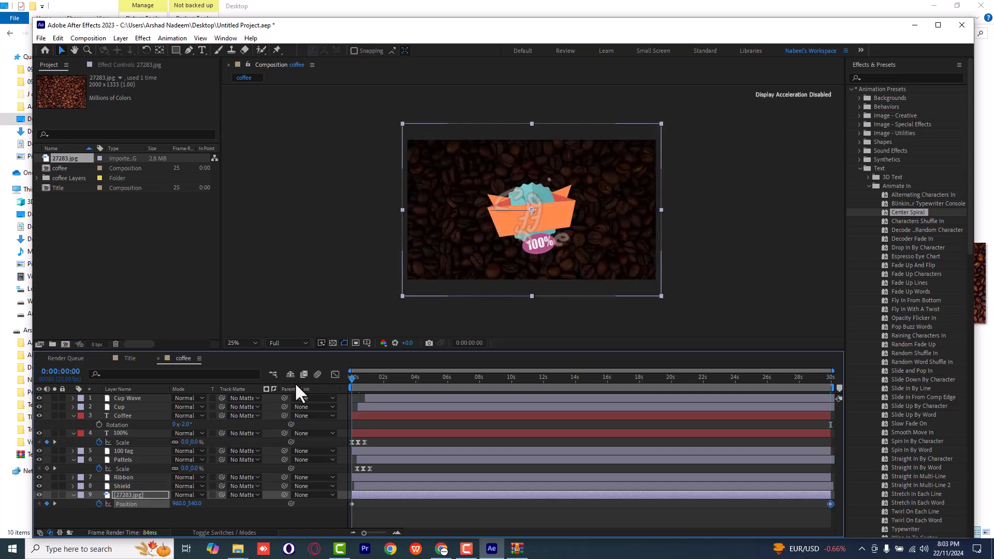
{"action": "key", "text": "space"}
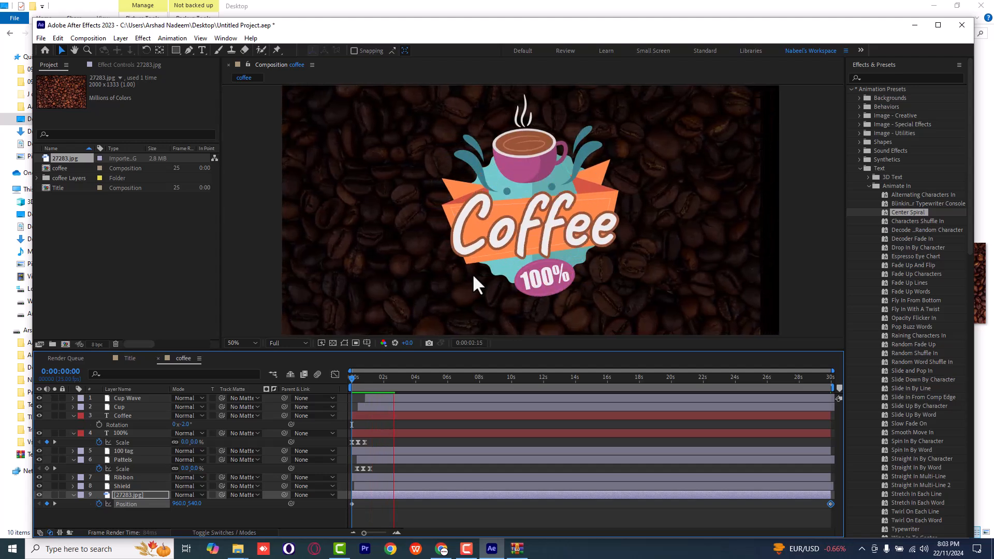
- Find the CC RepeTile effect and apply it to the 27283.jpg background layer
{"action": "key", "text": "space"}
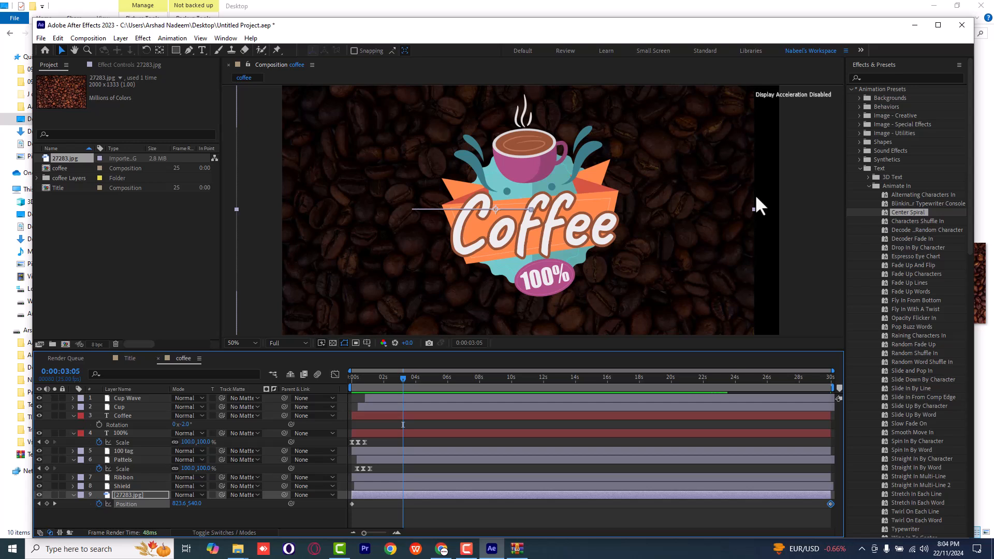
{"action": "left_click", "coordinate": [908, 77]}
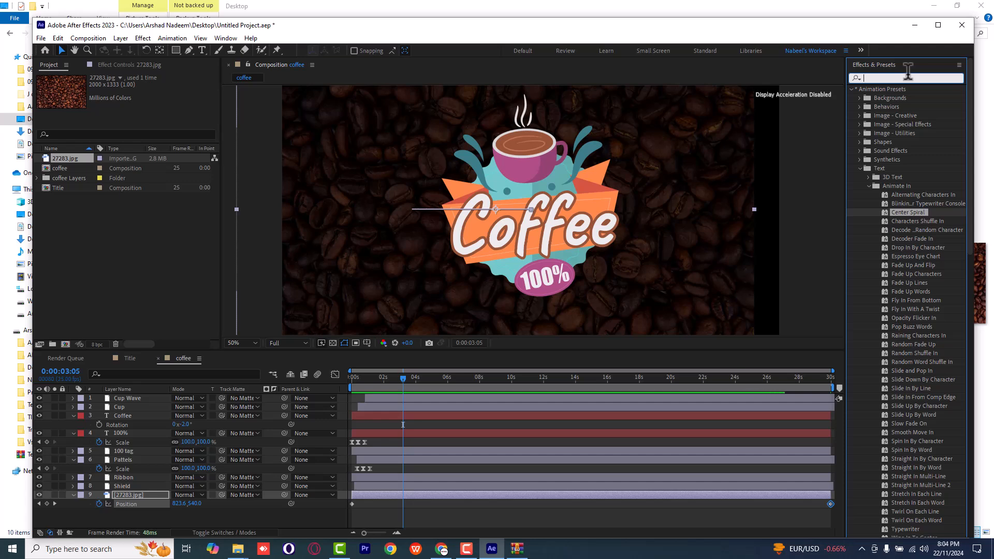
{"action": "type", "text": "cc re"}
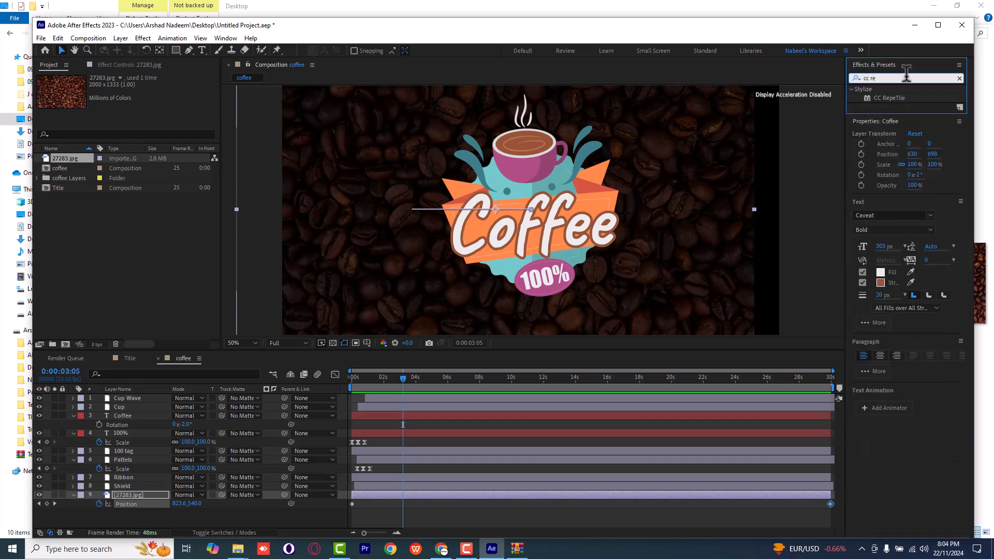
{"action": "left_click_drag", "start_coordinate": [894, 97], "coordinate": [135, 494]}
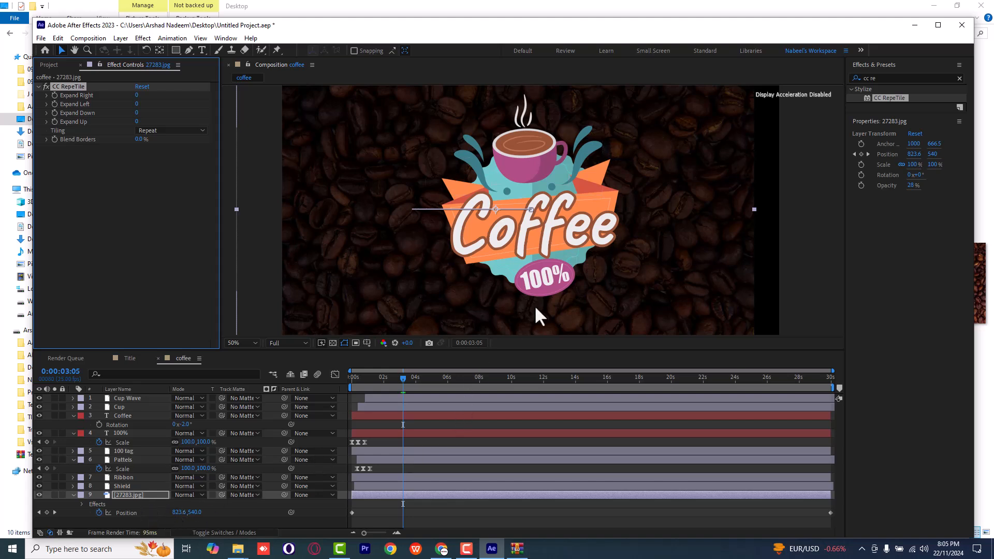
- Set CC RepeTile's Expand Right to about 968 at 0:15:21 and preview the composition from 0:00
{"action": "left_click_drag", "start_coordinate": [464, 380], "coordinate": [605, 381]}
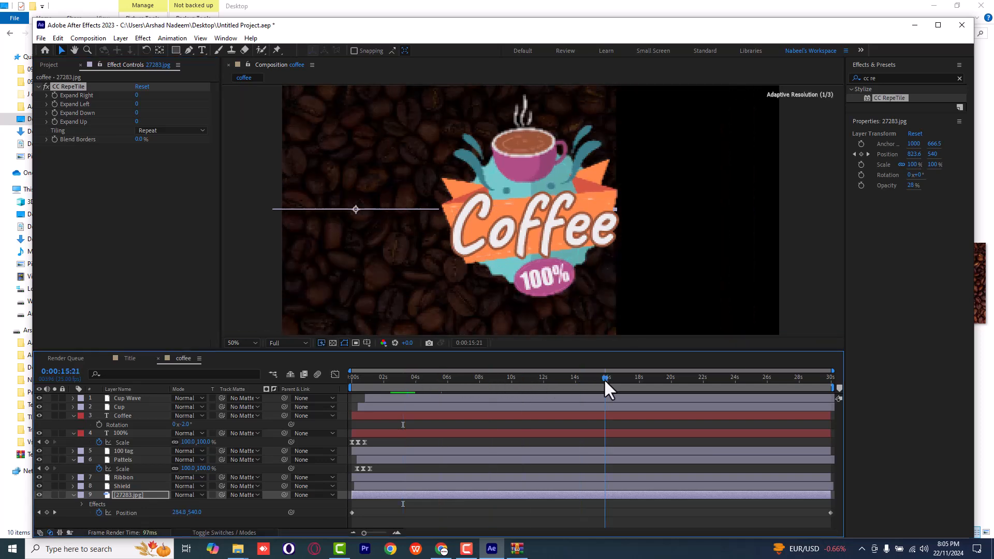
{"action": "left_click", "coordinate": [131, 496]}
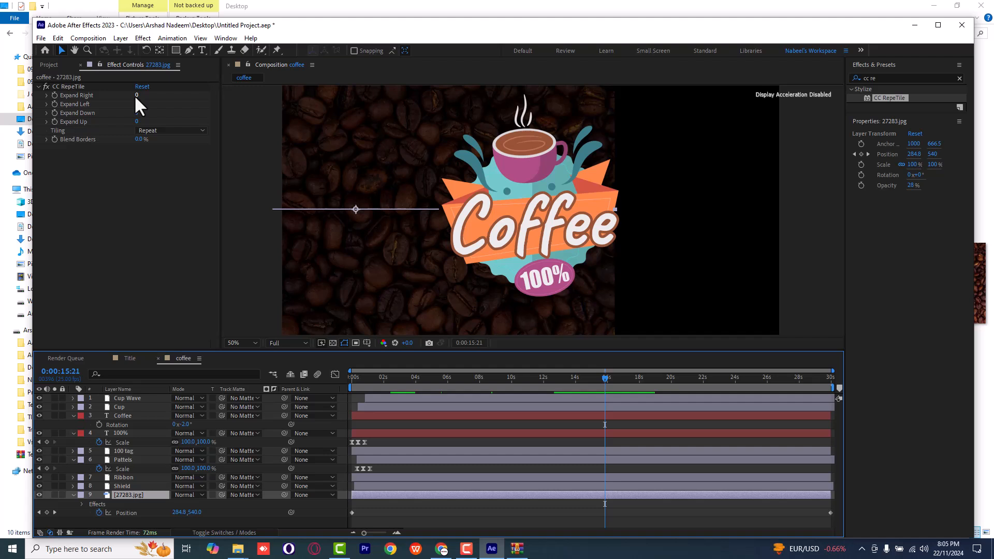
{"action": "left_click_drag", "start_coordinate": [135, 94], "coordinate": [661, 207]}
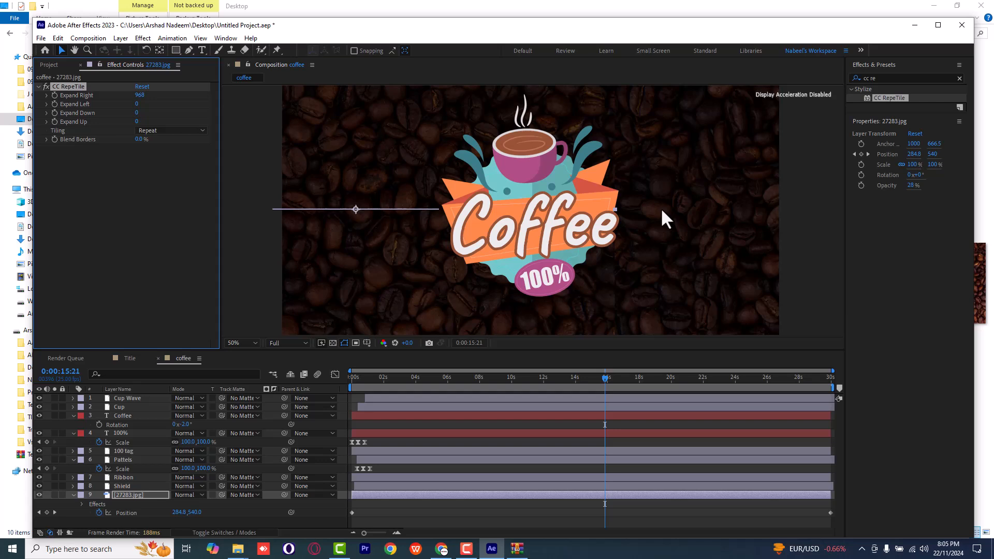
{"action": "left_click", "coordinate": [309, 379]}
{"action": "key", "text": "Home"}
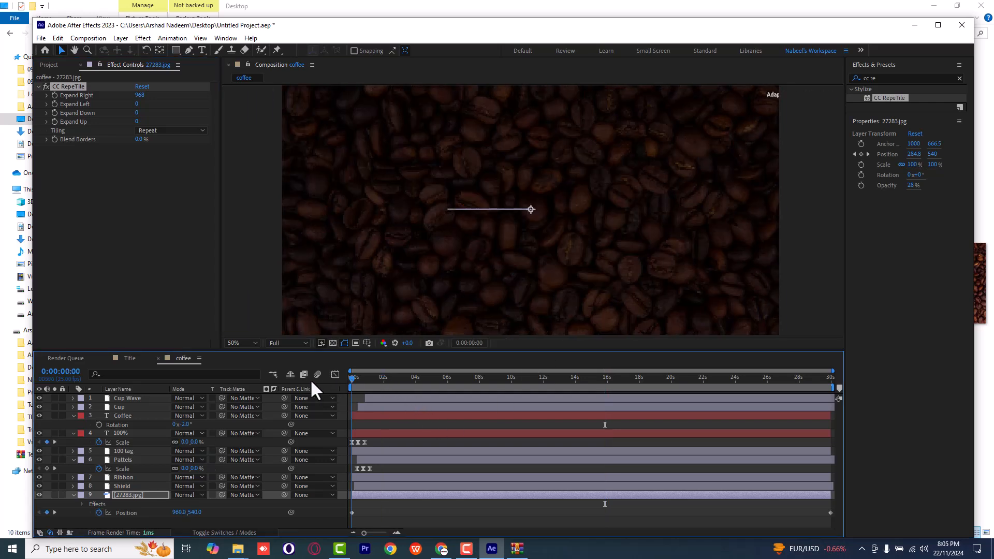
{"action": "key", "text": "space"}
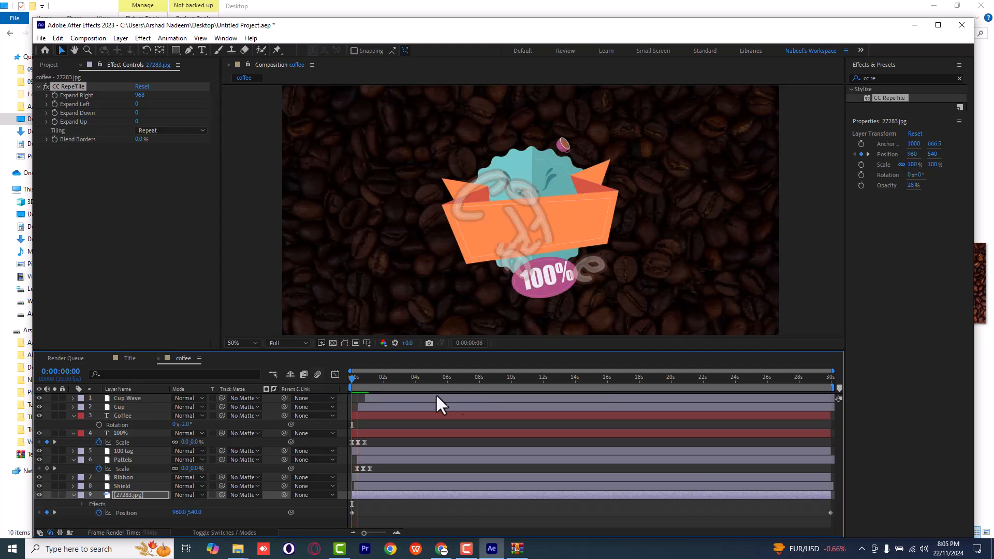
- At 0:26:21, raise CC RepeTile's Expand Right to about 1421 and check the background coverage along the timeline
{"action": "left_click_drag", "start_coordinate": [393, 379], "coordinate": [781, 392]}
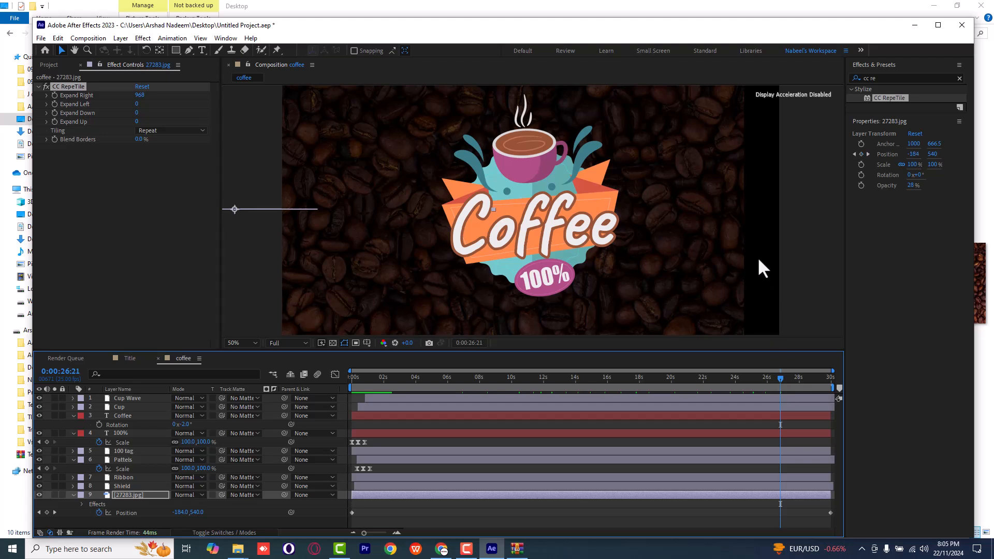
{"action": "left_click_drag", "start_coordinate": [146, 104], "coordinate": [587, 103]}
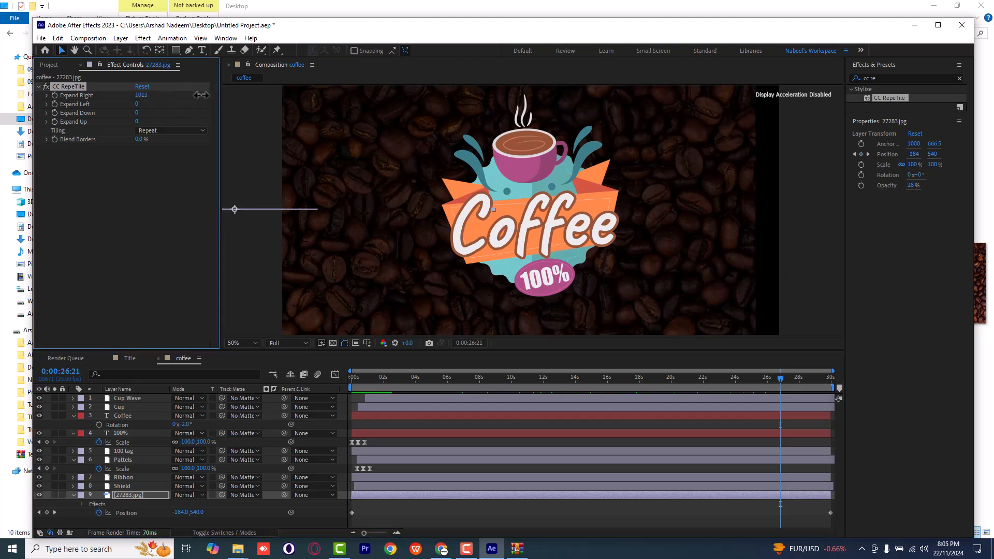
{"action": "left_click_drag", "start_coordinate": [787, 380], "coordinate": [315, 383]}
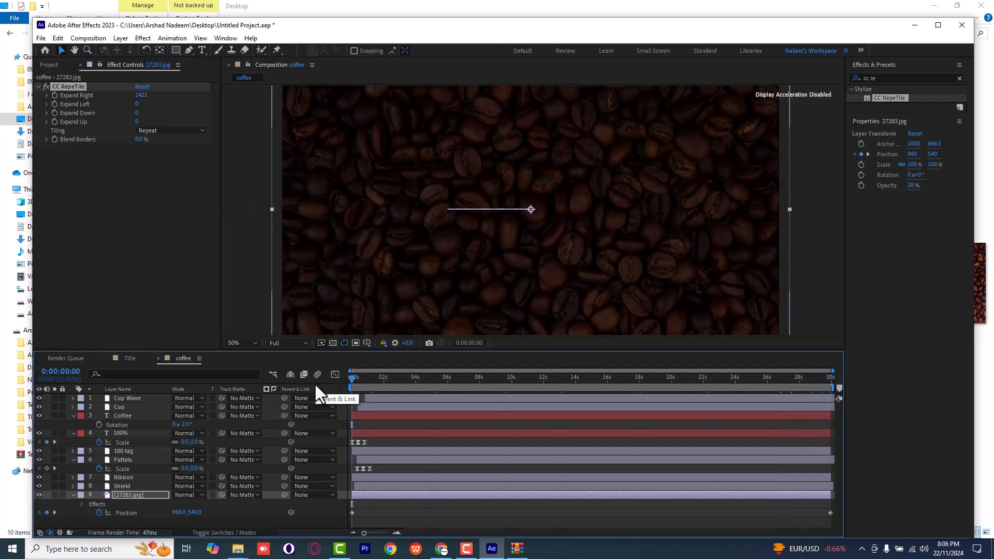
{"action": "left_click", "coordinate": [130, 495]}
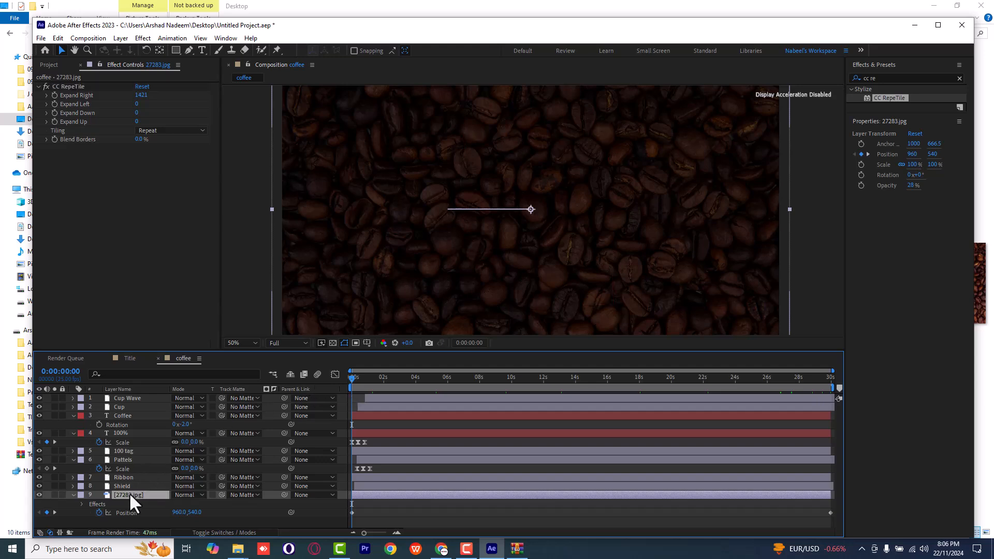
{"action": "left_click", "coordinate": [480, 381]}
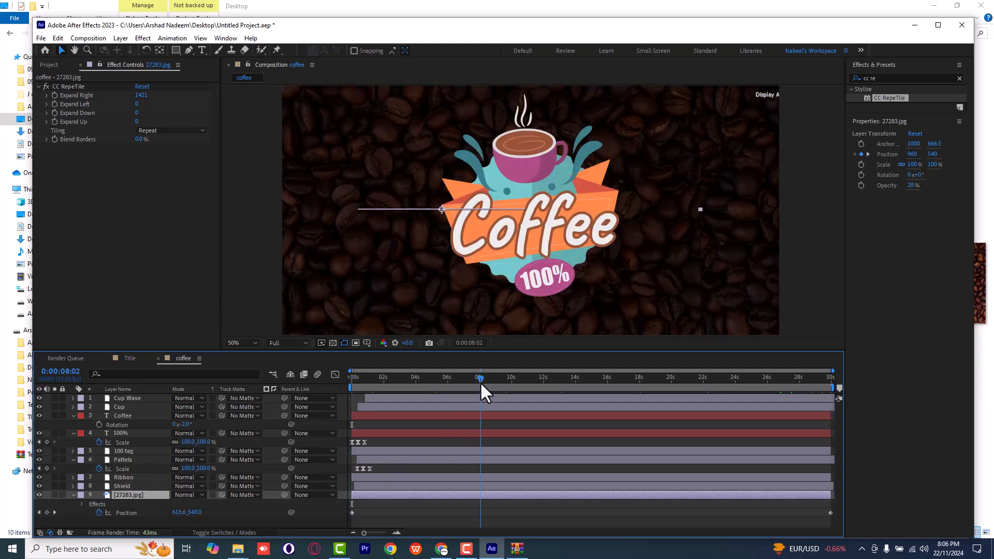
{"action": "left_click", "coordinate": [508, 378]}
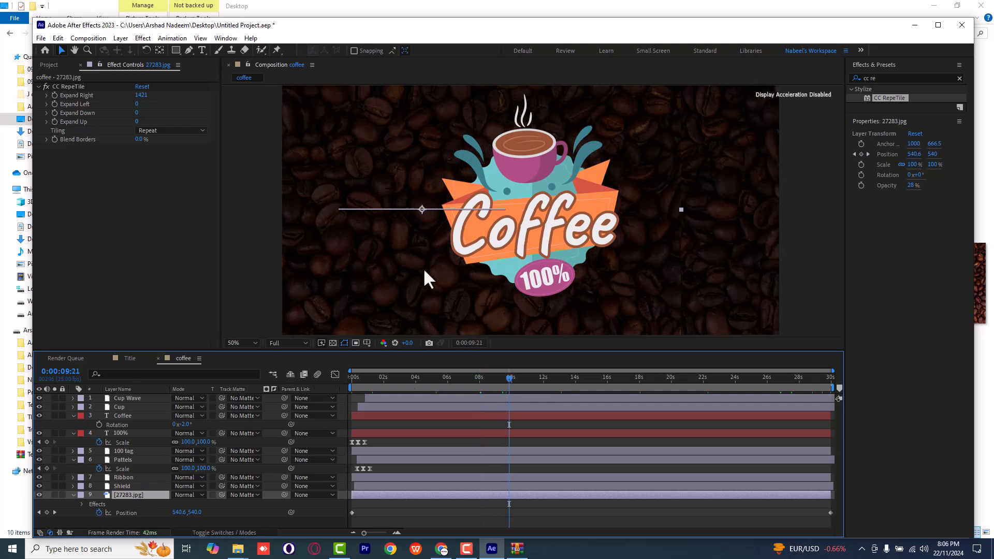
- Set the 27283.jpg layer's Opacity to 49% and check the brighter background at other points in time
{"action": "key", "text": "t"}
{"action": "left_click_drag", "start_coordinate": [176, 504], "coordinate": [184, 504]}
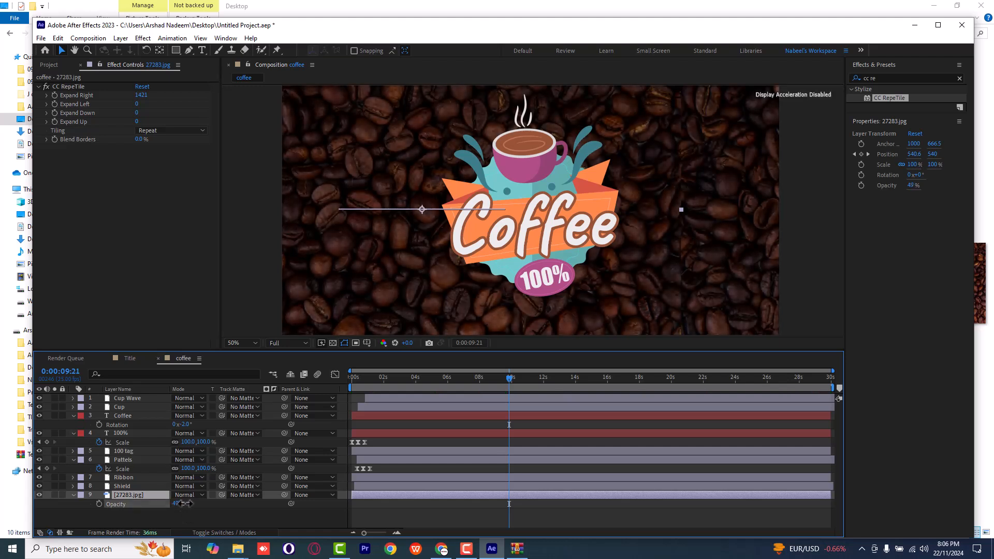
{"action": "left_click_drag", "start_coordinate": [388, 374], "coordinate": [607, 386]}
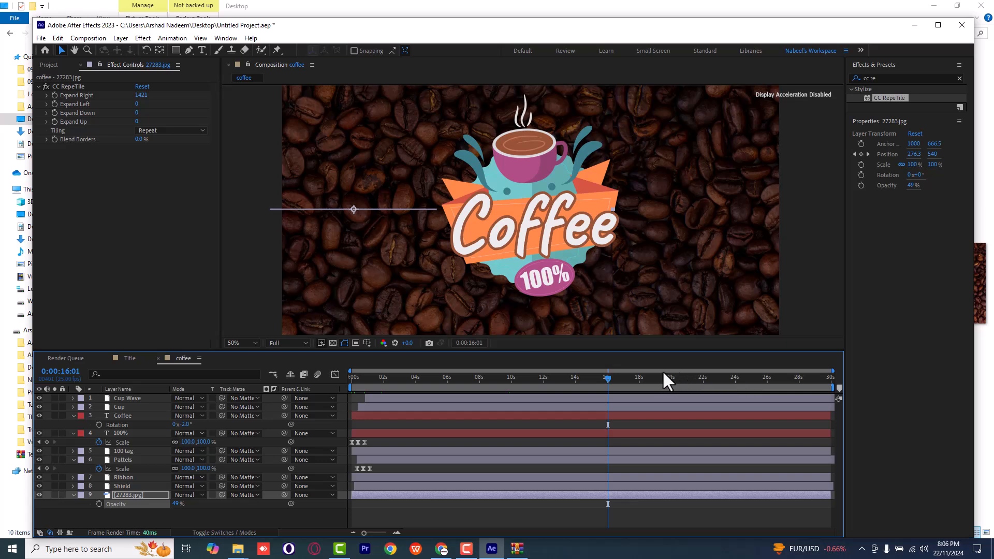
{"action": "left_click_drag", "start_coordinate": [685, 382], "coordinate": [646, 383]}
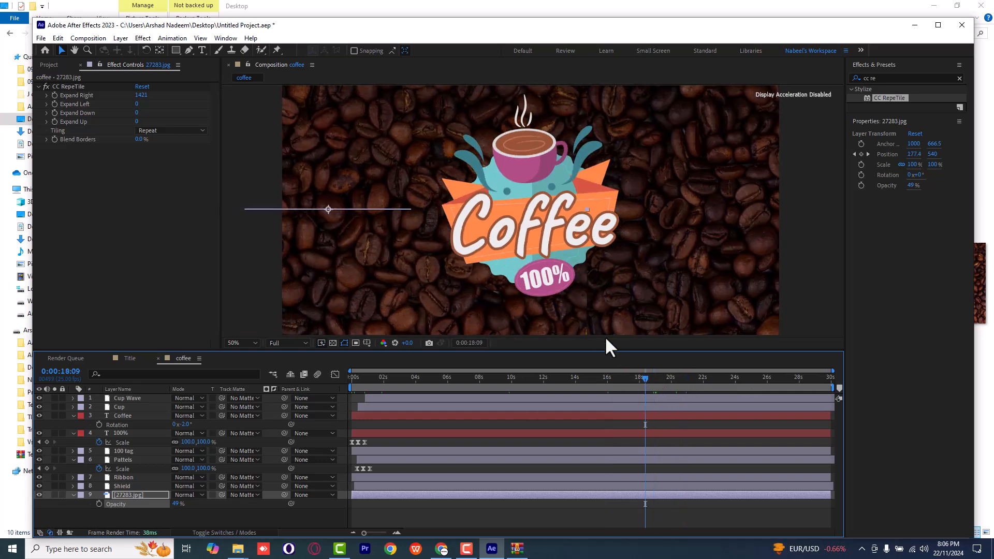
- Collapse the Coffee, 100% and Pattels layer properties and set CC RepeTile's Blend Borders to about 34% on the background
{"action": "left_click", "coordinate": [73, 416]}
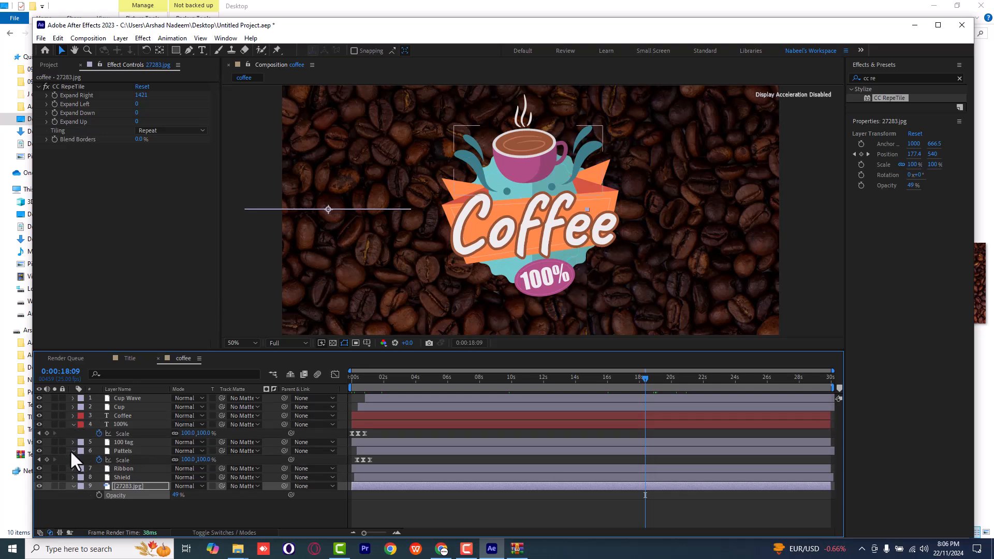
{"action": "left_click", "coordinate": [73, 450]}
{"action": "left_click", "coordinate": [72, 424]}
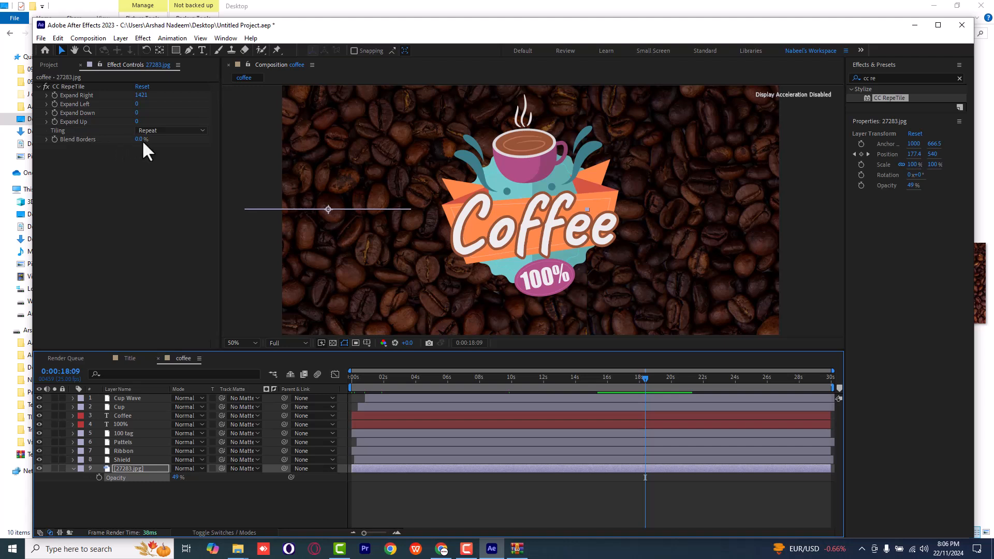
{"action": "left_click_drag", "start_coordinate": [140, 140], "coordinate": [539, 340]}
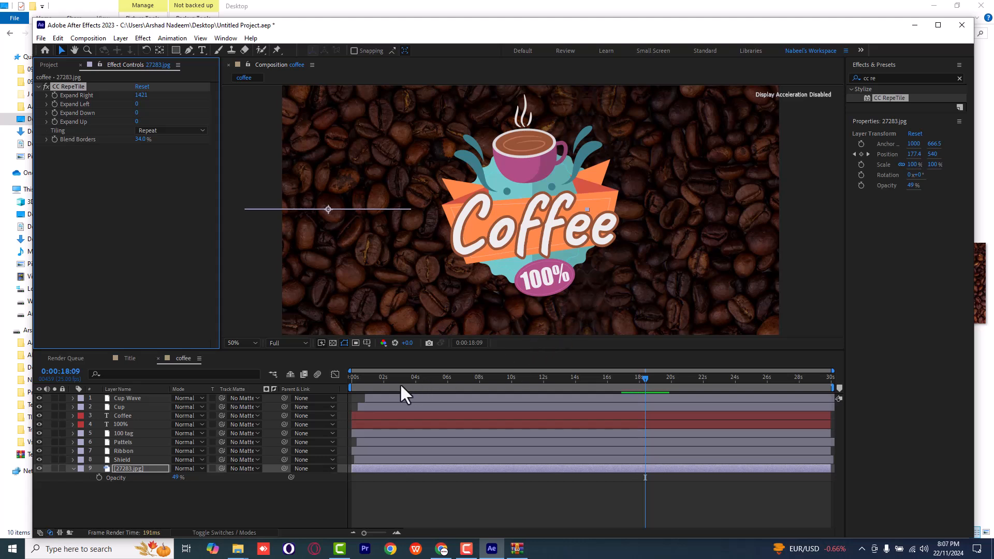
{"action": "left_click_drag", "start_coordinate": [407, 384], "coordinate": [474, 381]}
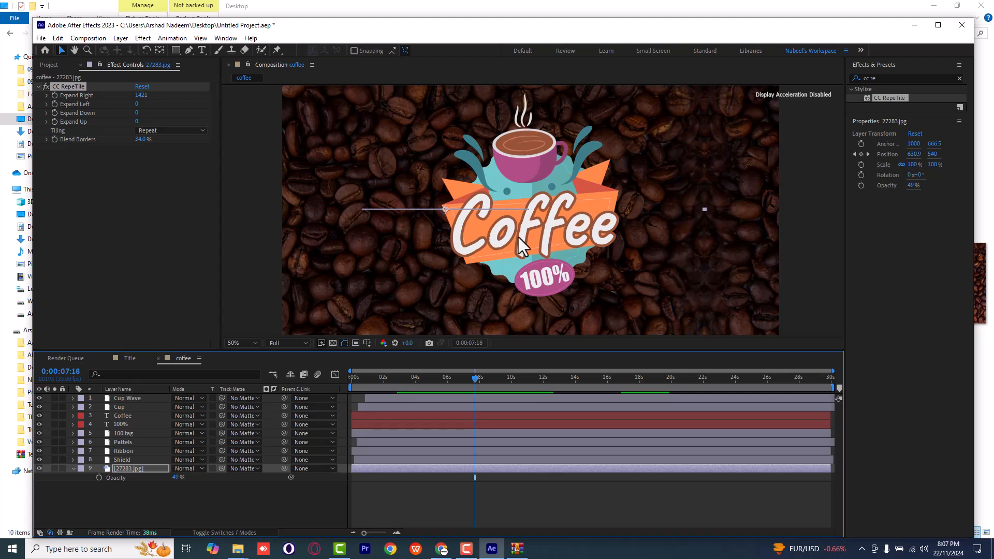
- Select the Cup Wave layer and search the effects and presets for "wigg"
{"action": "left_click", "coordinate": [117, 399]}
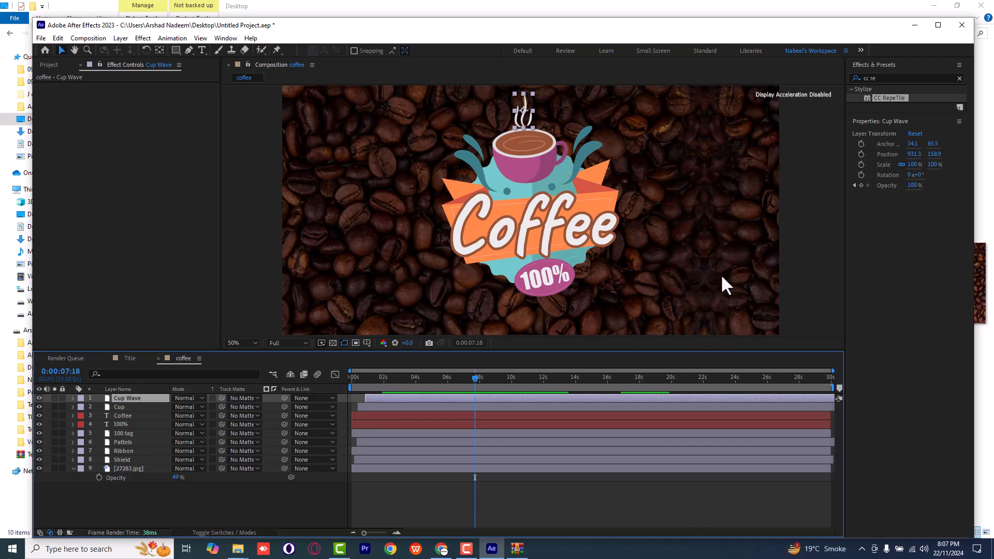
{"action": "left_click", "coordinate": [960, 78]}
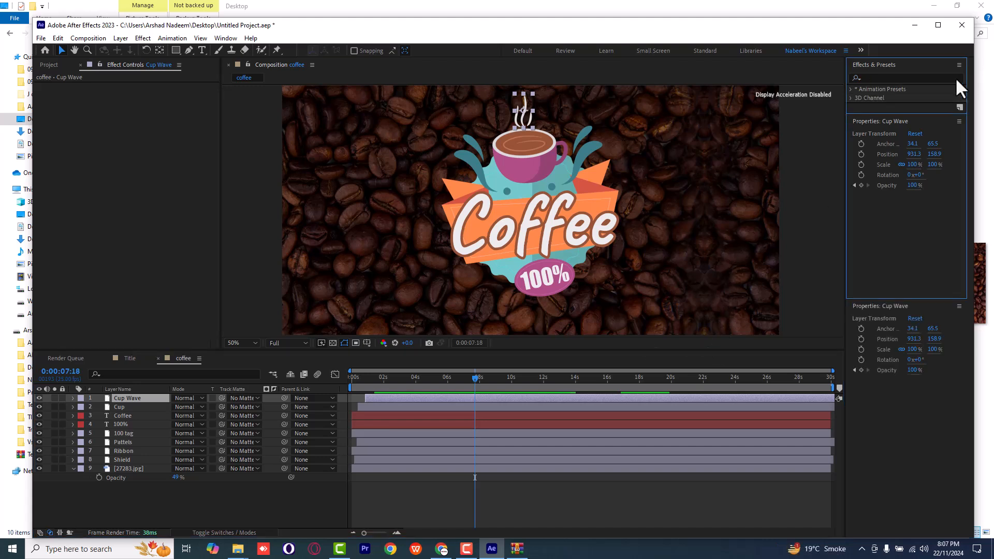
{"action": "left_click", "coordinate": [916, 77]}
{"action": "type", "text": "wigg"}
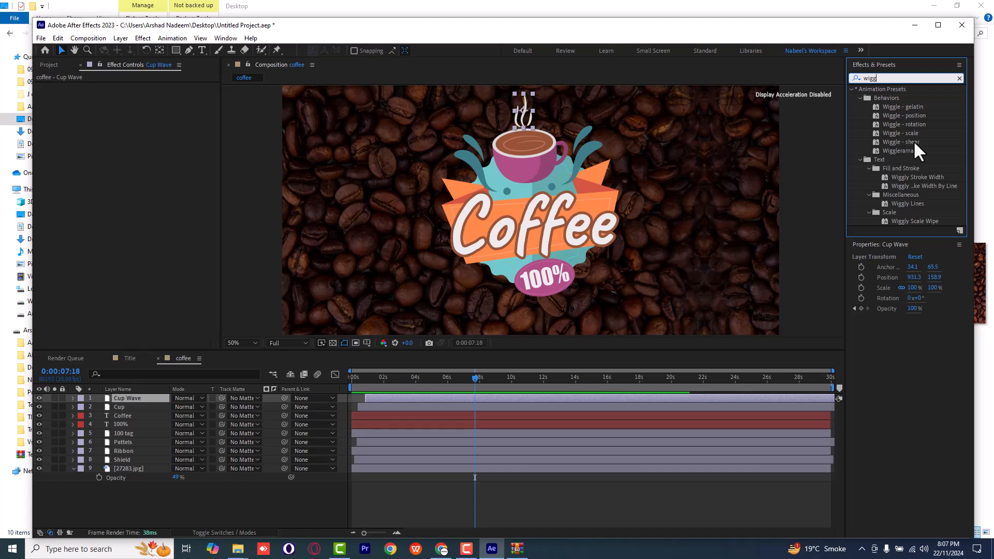
- Try the Wiggle - gelatin preset on the Cup Wave layer, preview it from 0:00:19 and undo it
{"action": "left_click_drag", "start_coordinate": [919, 107], "coordinate": [434, 396]}
{"action": "left_click", "coordinate": [364, 387]}
{"action": "key", "text": "space"}
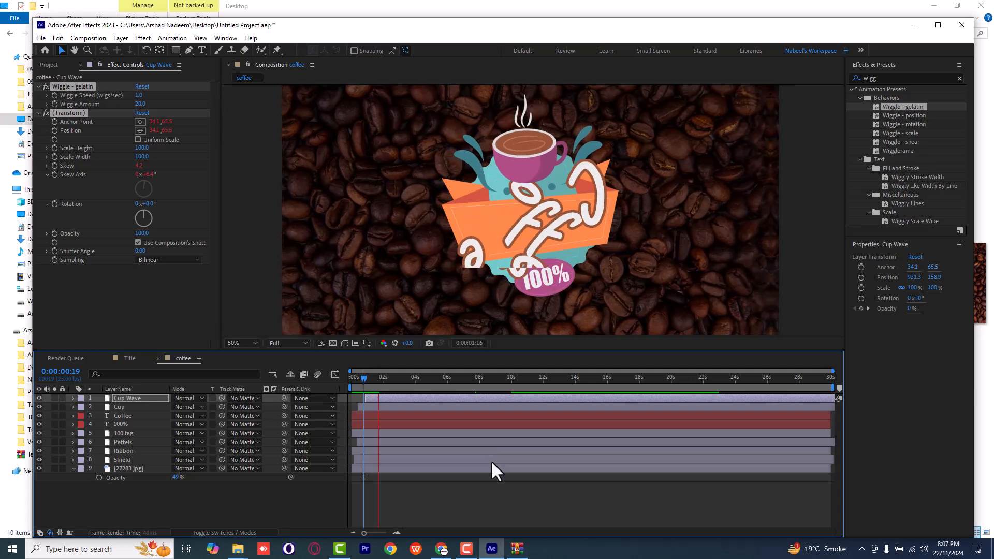
{"action": "key", "text": "space"}
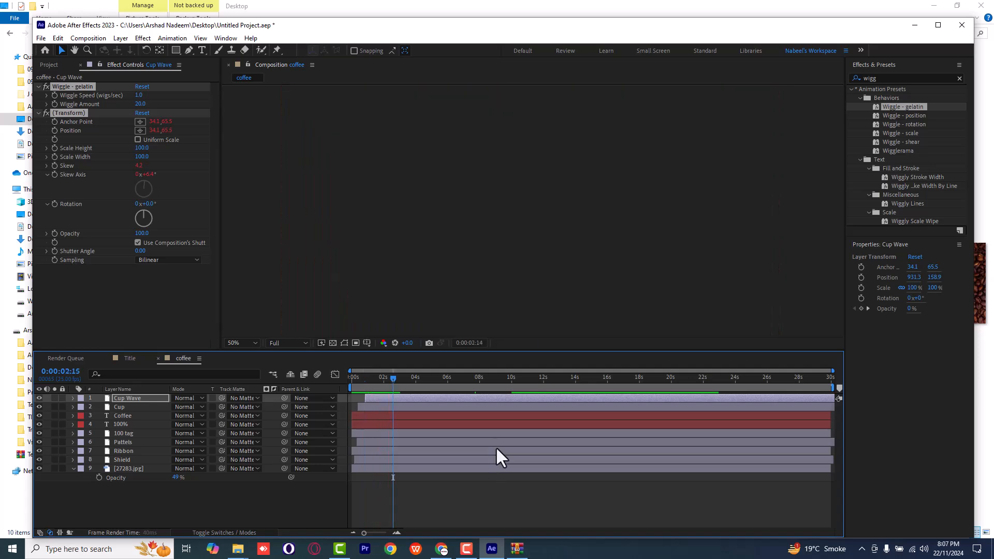
{"action": "key", "text": "ctrl+z"}
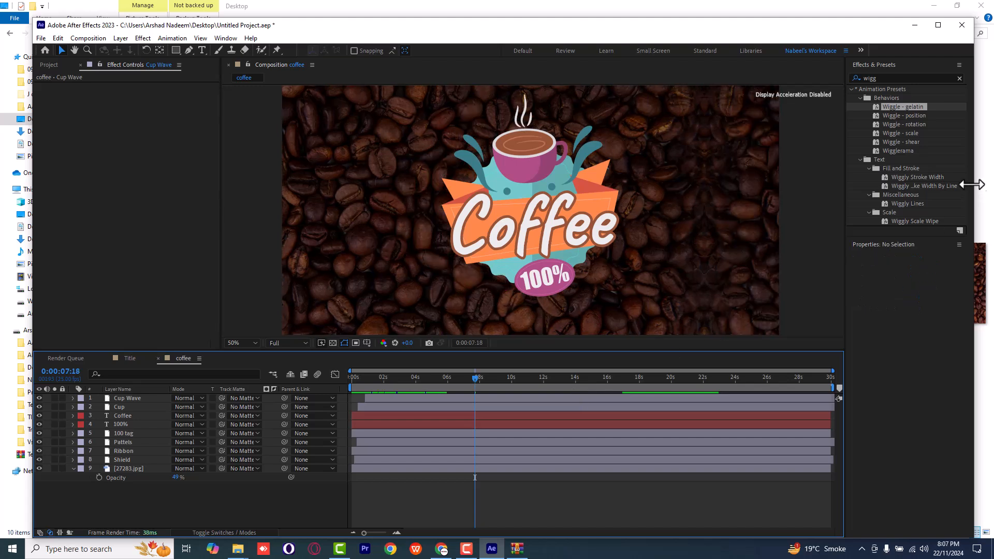
- Apply the Wiggle - shear preset to the Cup Wave layer and preview the steam from 0:07:18
{"action": "left_click_drag", "start_coordinate": [911, 143], "coordinate": [443, 398]}
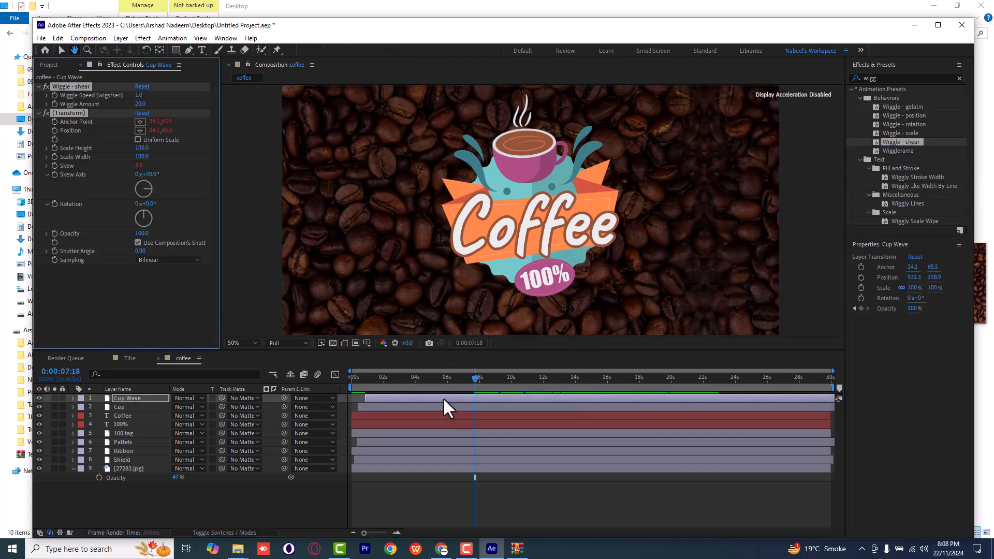
{"action": "key", "text": "space"}
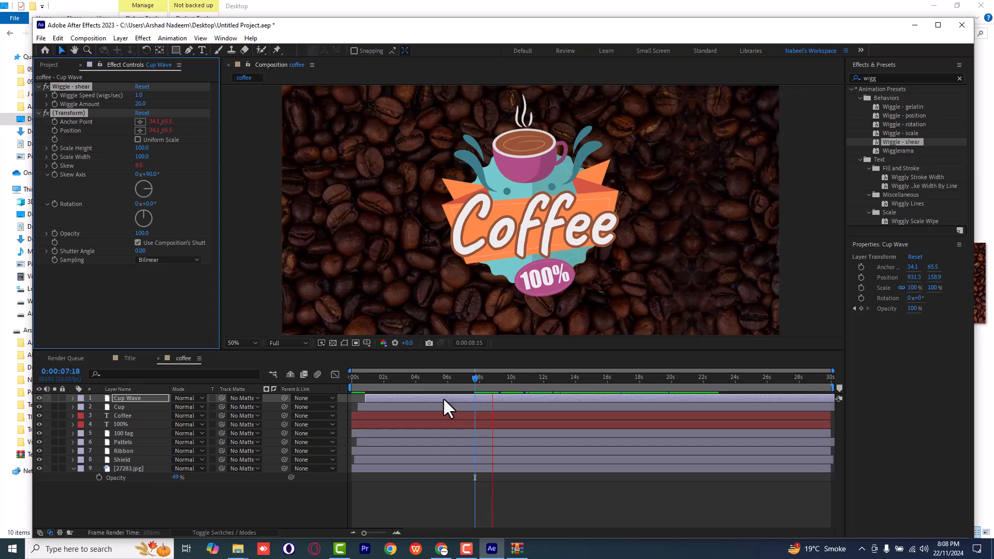
{"action": "key", "text": "space"}
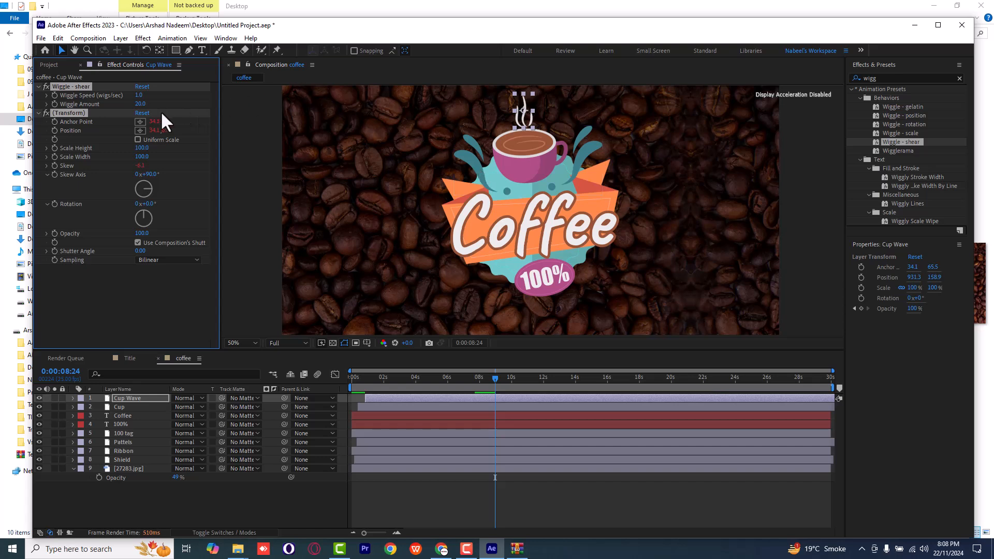
- Try a Wiggle Speed of 10 on the Cup Wave layer, preview it and set the speed back to 1
{"action": "left_click", "coordinate": [139, 96]}
{"action": "type", "text": "10"}
{"action": "key", "text": "Return"}
{"action": "left_click", "coordinate": [545, 490]}
{"action": "key", "text": "space"}
{"action": "key", "text": "space"}
{"action": "left_click", "coordinate": [143, 97]}
{"action": "type", "text": "1"}
{"action": "key", "text": "Return"}
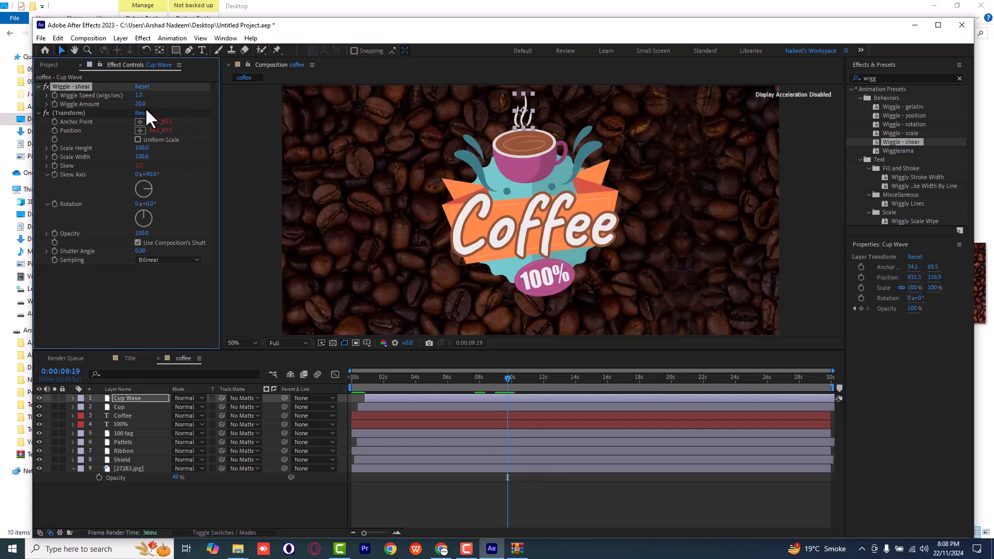
- Set the Cup Wave layer's Wiggle Amount to 10 and preview the steam motion from 0:05:02
{"action": "left_click", "coordinate": [144, 104]}
{"action": "type", "text": "10"}
{"action": "key", "text": "Return"}
{"action": "left_click", "coordinate": [523, 486]}
{"action": "left_click", "coordinate": [432, 382]}
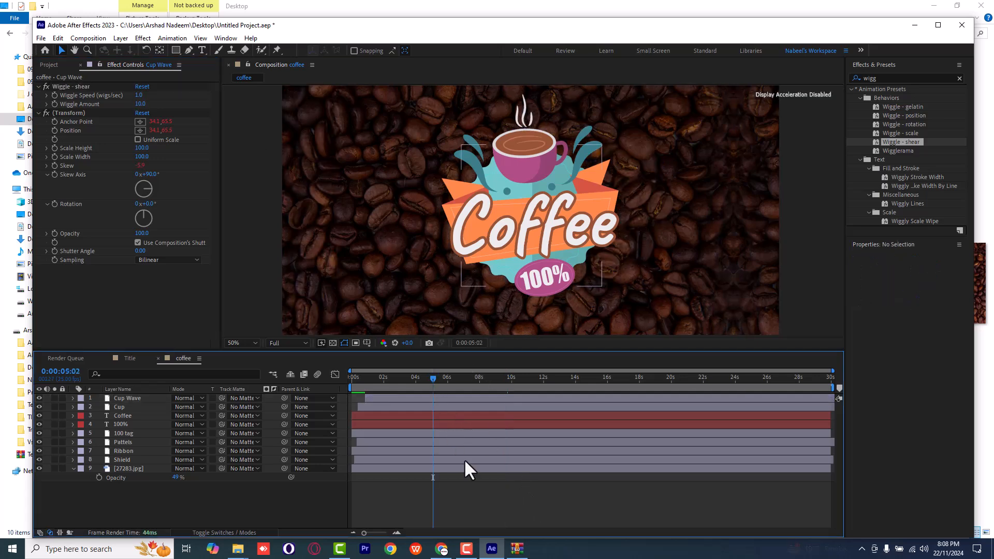
{"action": "key", "text": "space"}
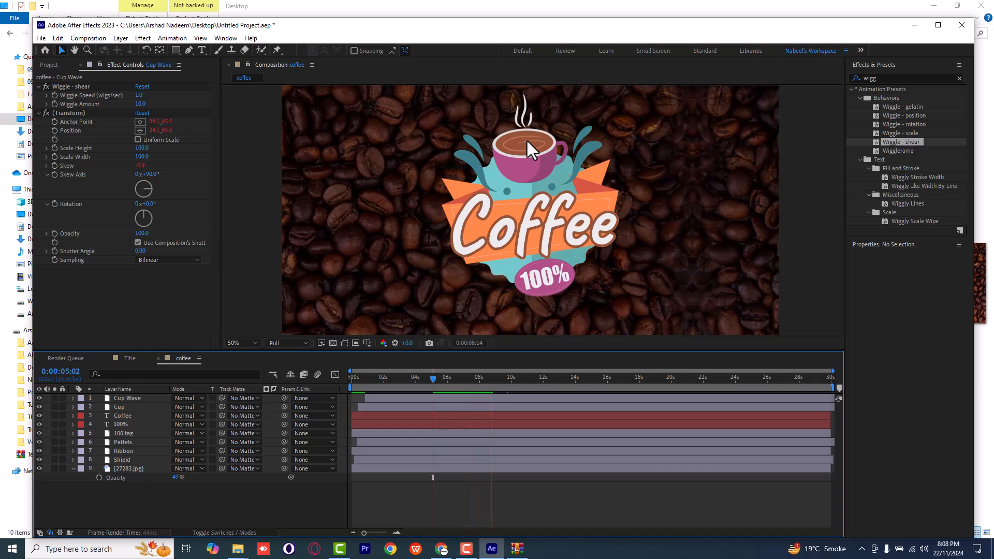
{"action": "key", "text": "space"}
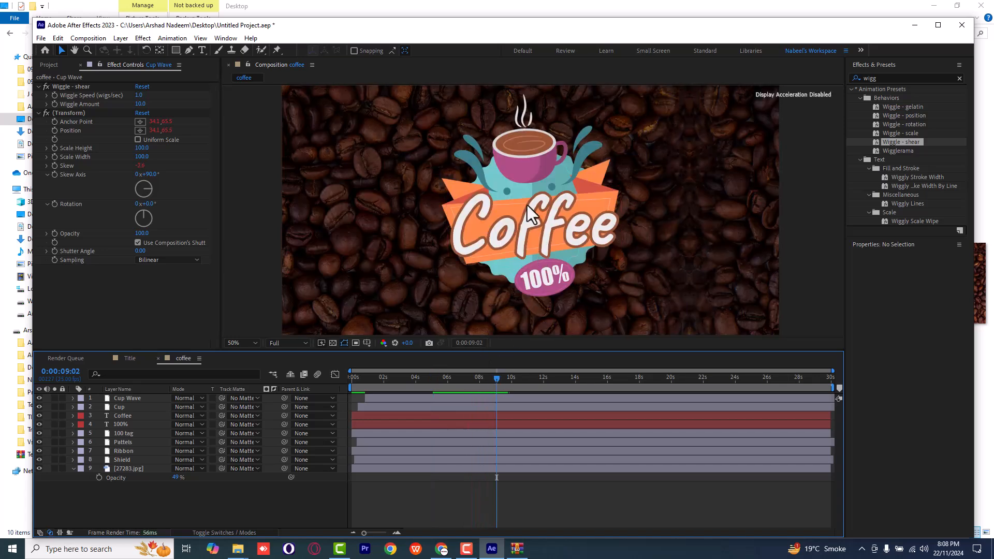
- Move the Cup Wave layer's anchor point down to the base of the steam, at about 36, 137
{"action": "left_click", "coordinate": [524, 122]}
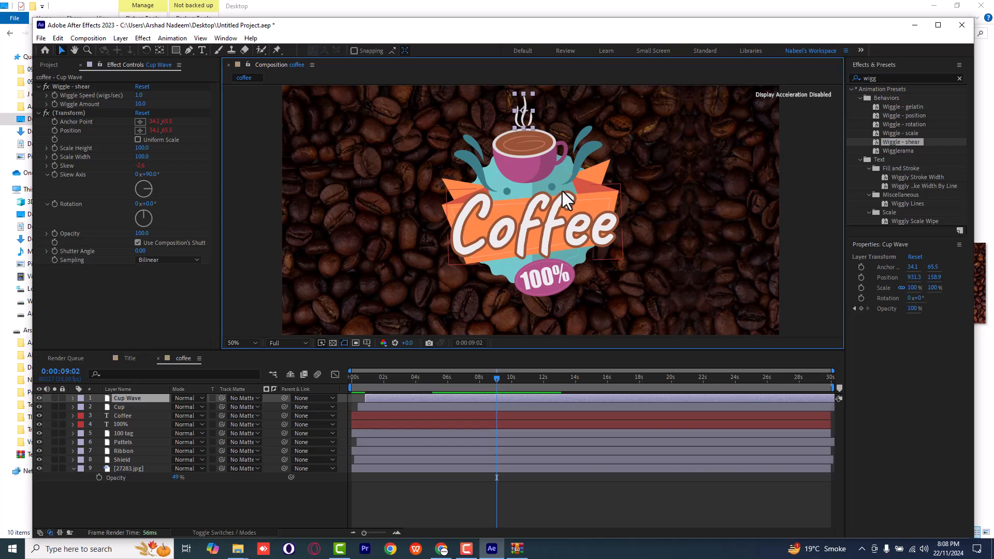
{"action": "left_click", "coordinate": [160, 50]}
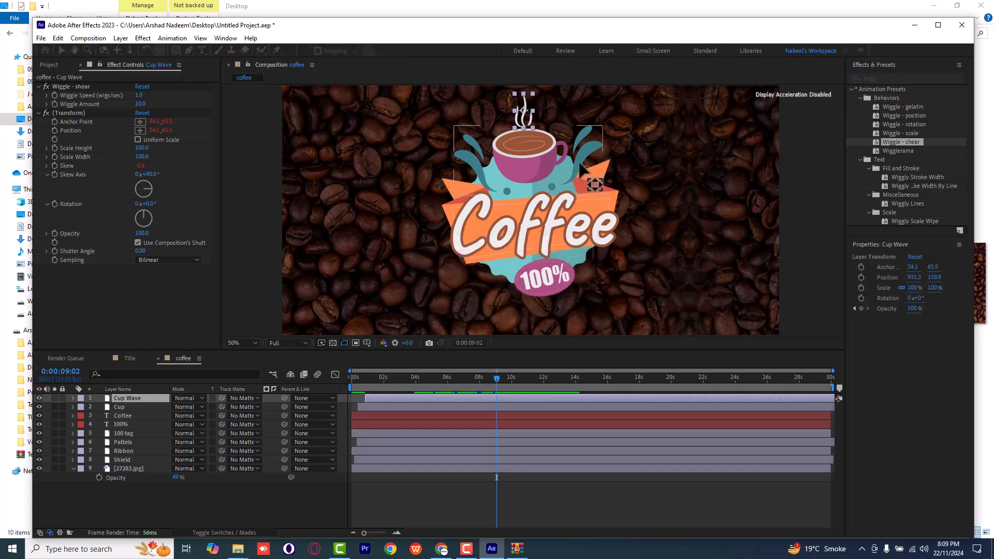
{"action": "scroll", "coordinate": [513, 134], "scroll_direction": "up", "scroll_amount": 2}
{"action": "left_click_drag", "start_coordinate": [516, 124], "coordinate": [518, 256]}
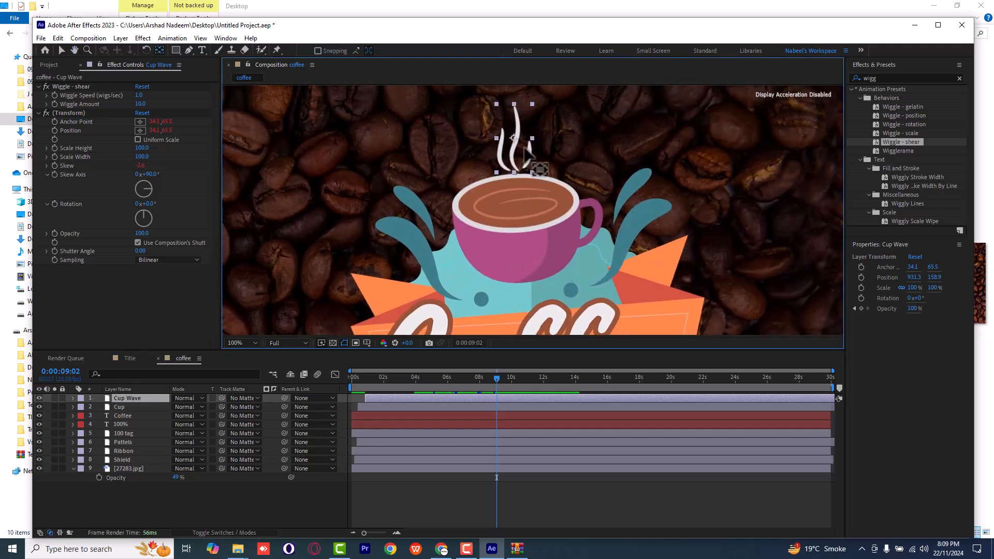
{"action": "left_click_drag", "start_coordinate": [514, 140], "coordinate": [515, 177]}
- Preview the logo animation and steam motion from the start of the composition, fitted to the viewer
{"action": "left_click_drag", "start_coordinate": [496, 378], "coordinate": [338, 383]}
{"action": "left_click", "coordinate": [482, 505]}
{"action": "left_click", "coordinate": [242, 343]}
{"action": "left_click", "coordinate": [244, 353]}
{"action": "key", "text": "space"}
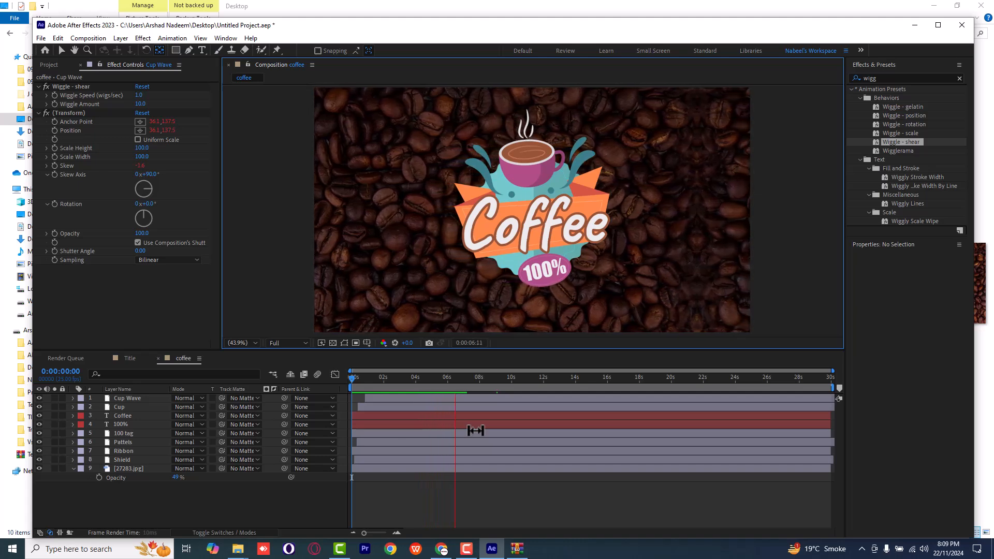
{"action": "key", "text": "space"}
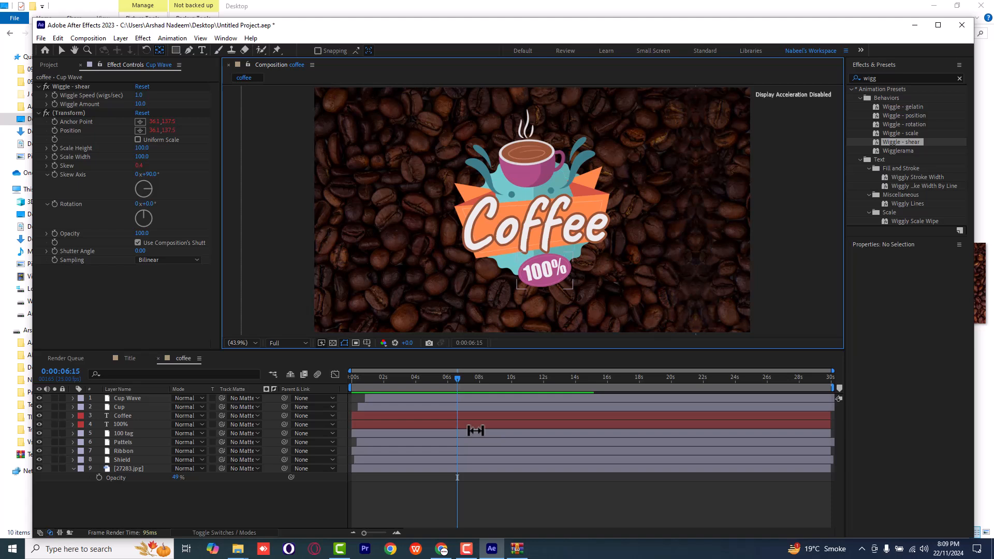
{"action": "scroll", "coordinate": [414, 269], "scroll_direction": "down", "scroll_amount": 2}
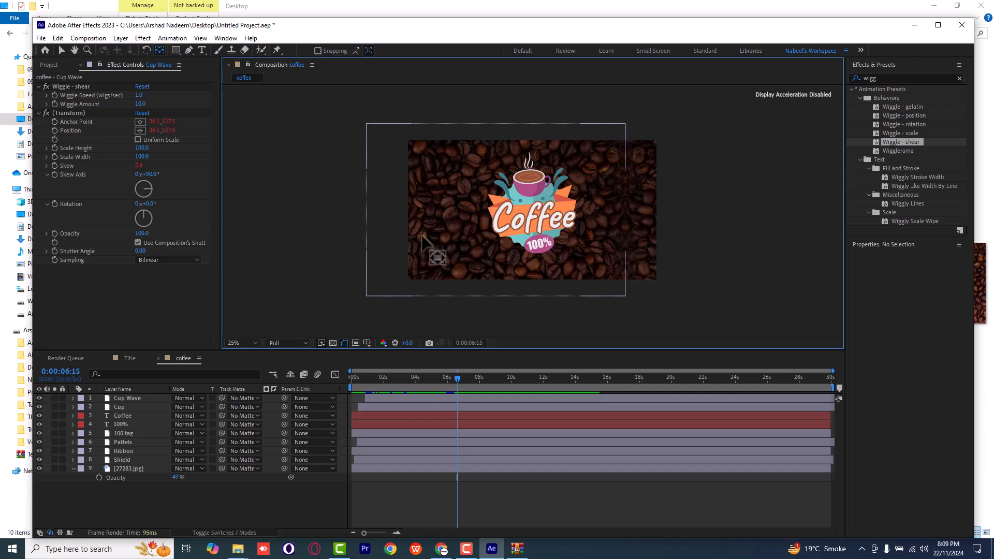
{"action": "left_click", "coordinate": [61, 50]}
{"action": "right_click", "coordinate": [294, 179]}
{"action": "mouse_move", "coordinate": [304, 186]}
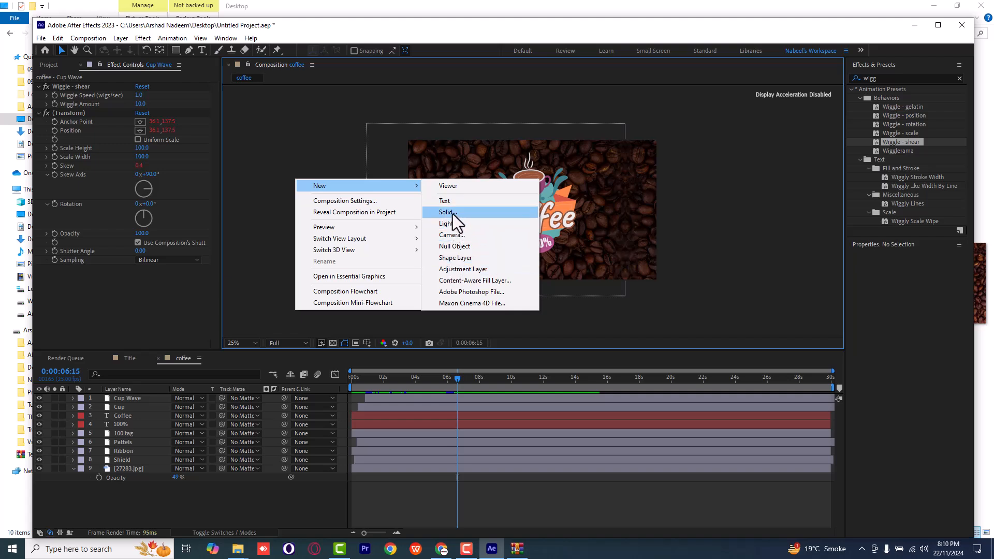
{"action": "left_click", "coordinate": [453, 213]}
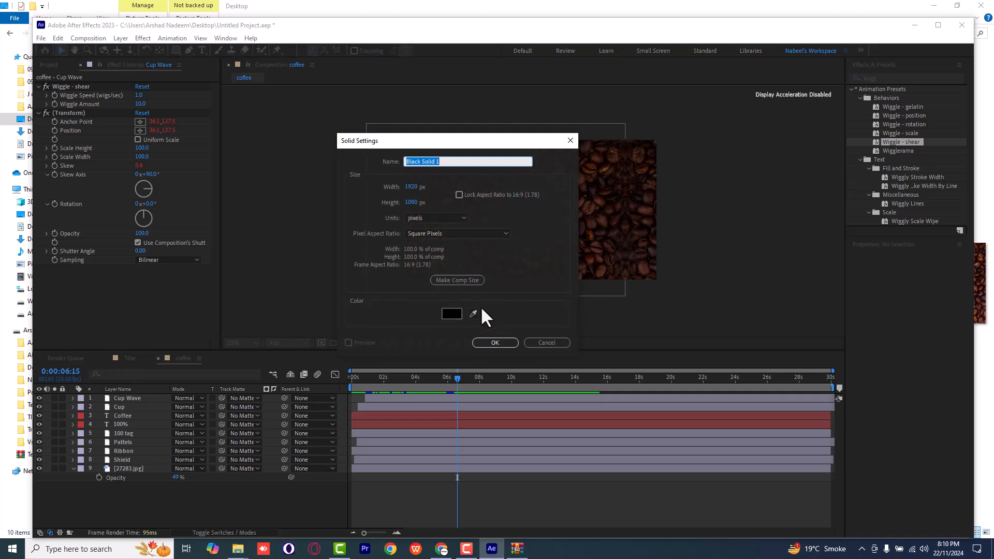
{"action": "left_click", "coordinate": [544, 341]}
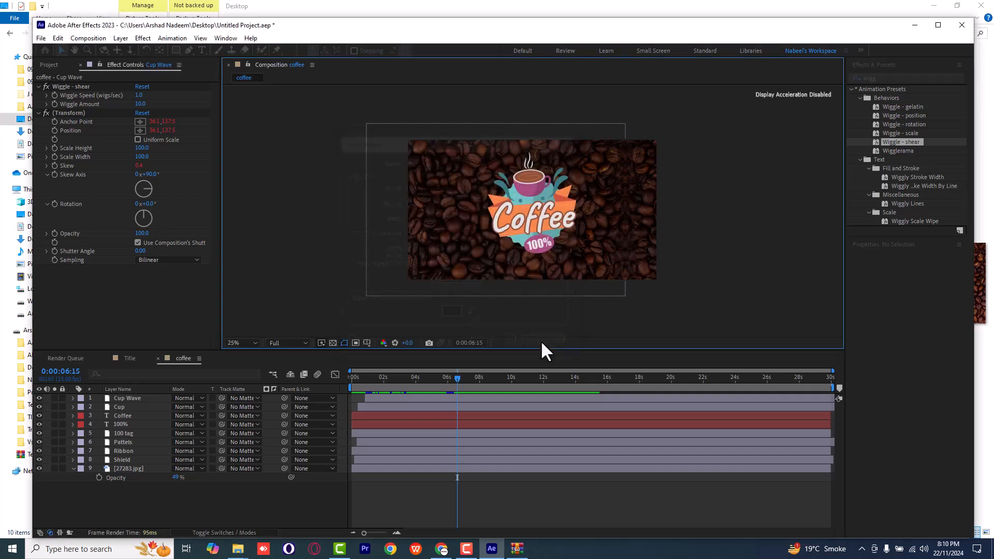
- Create a 1920 x 1080 pale yellow solid and place it directly beneath the Shield layer, above 27283.jpg
{"action": "right_click", "coordinate": [342, 262]}
{"action": "mouse_move", "coordinate": [370, 270]}
{"action": "left_click", "coordinate": [496, 295]}
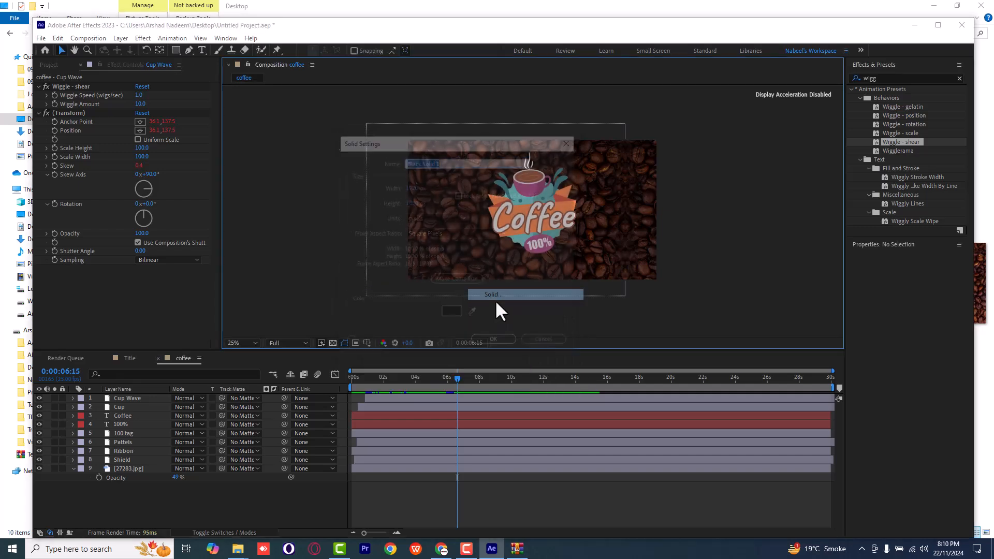
{"action": "left_click", "coordinate": [458, 315]}
{"action": "left_click_drag", "start_coordinate": [626, 362], "coordinate": [577, 350]}
{"action": "left_click_drag", "start_coordinate": [723, 398], "coordinate": [723, 423]}
{"action": "mouse_move", "coordinate": [614, 322]}
{"action": "left_mouse_down"}
{"action": "mouse_move", "coordinate": [595, 304]}
{"action": "mouse_move", "coordinate": [604, 306]}
{"action": "left_mouse_up"}
{"action": "left_click", "coordinate": [788, 310]}
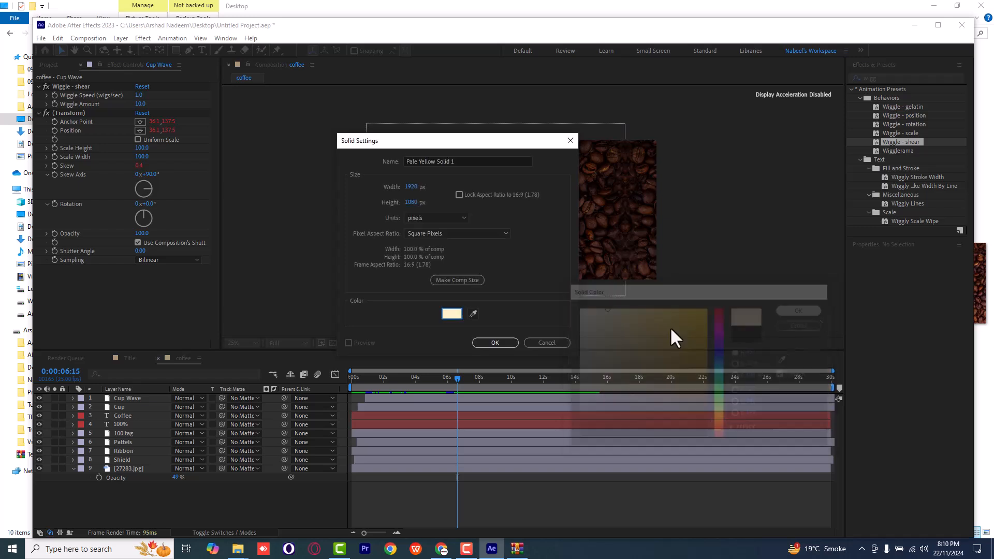
{"action": "left_click", "coordinate": [512, 343]}
{"action": "left_click_drag", "start_coordinate": [137, 398], "coordinate": [140, 472]}
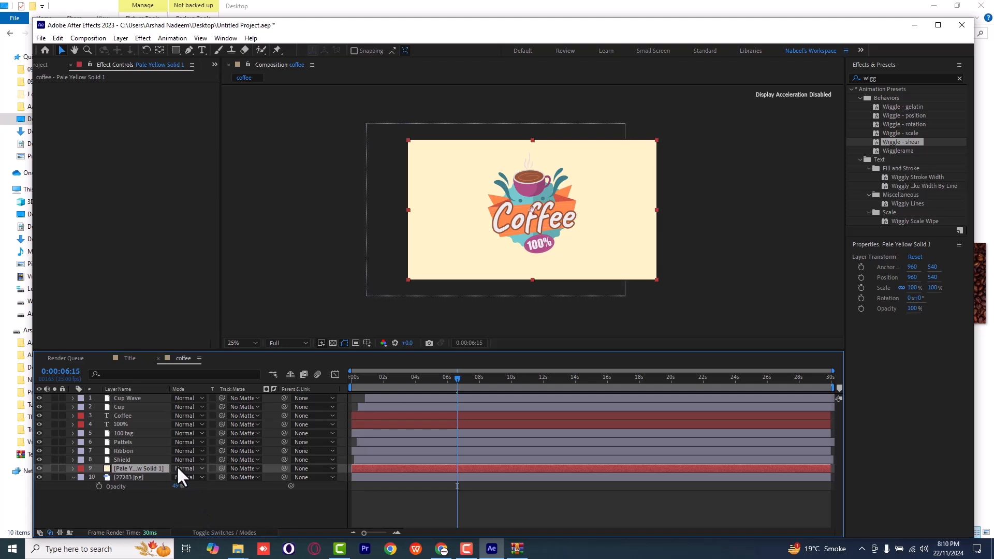
- Compare successive blending modes on the pale yellow solid, starting with Dissolve, and set it to Linear Light
{"action": "left_click", "coordinate": [182, 467]}
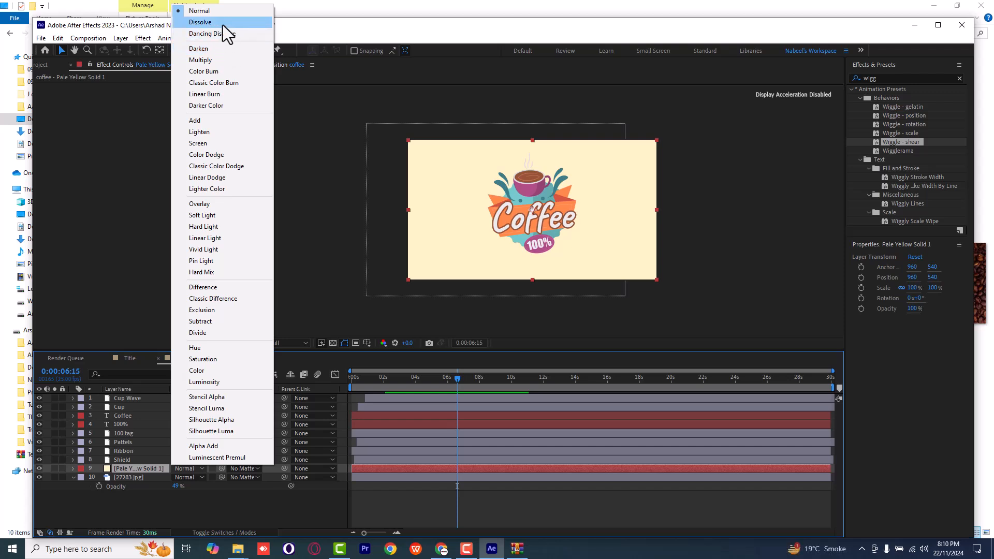
{"action": "left_click", "coordinate": [223, 23]}
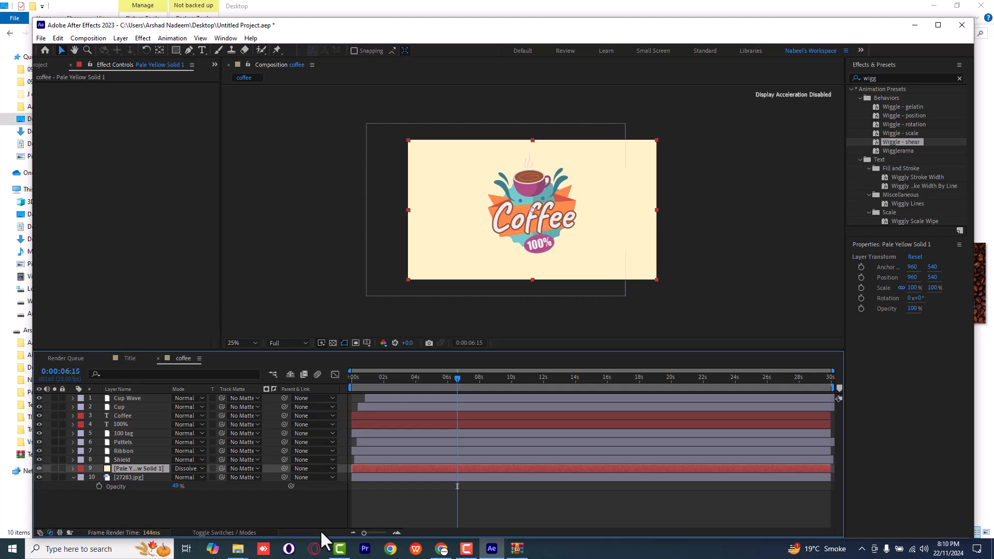
{"action": "key", "text": "shift+equal"}
{"action": "key", "text": "shift+equal"}
{"action": "key", "text": "shift+equal"}
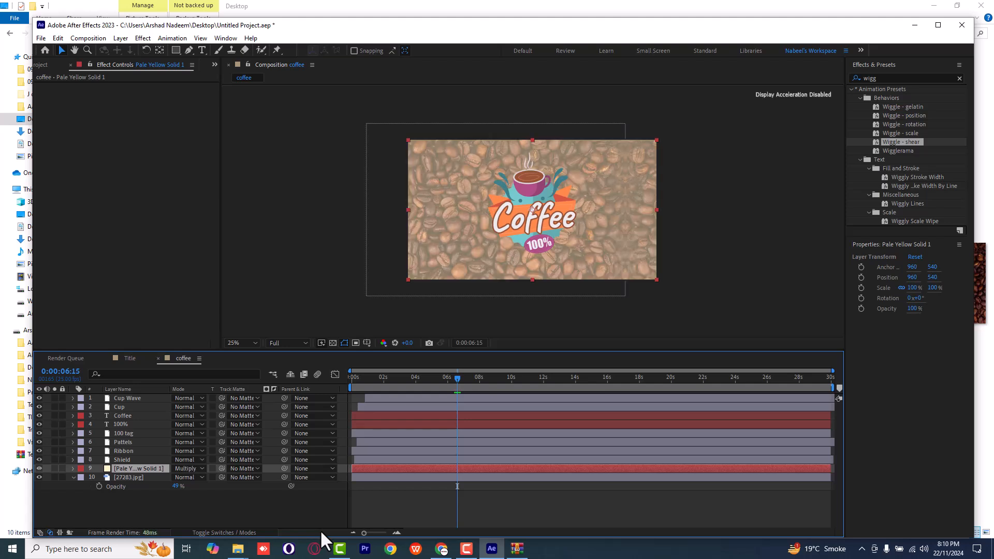
{"action": "key", "text": "shift+equal"}
{"action": "key", "text": "shift+equal"}
{"action": "key", "text": "shift+equal"}
{"action": "key", "text": "shift+equal"}
{"action": "key", "text": "shift+equal"}
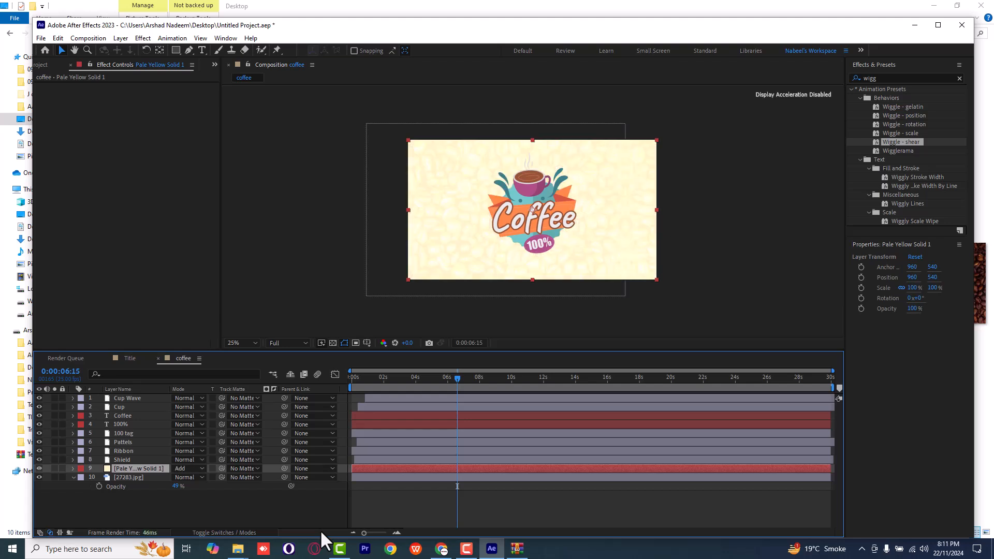
{"action": "scroll", "coordinate": [522, 240], "scroll_direction": "up", "scroll_amount": 2}
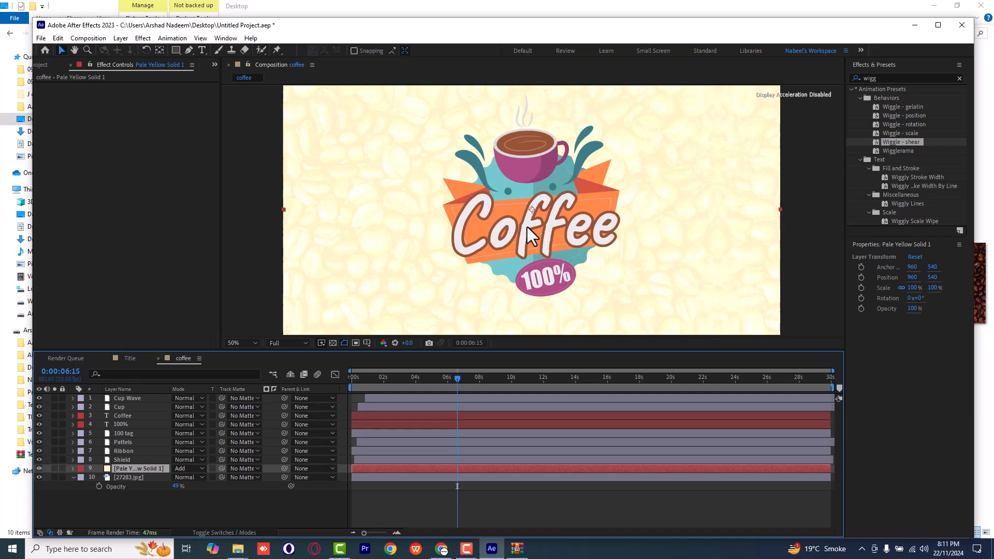
{"action": "scroll", "coordinate": [441, 275], "scroll_direction": "down", "scroll_amount": 2}
{"action": "scroll", "coordinate": [444, 272], "scroll_direction": "up", "scroll_amount": 2}
{"action": "key", "text": "shift+equal"}
{"action": "key", "text": "shift+equal"}
{"action": "key", "text": "shift+equal"}
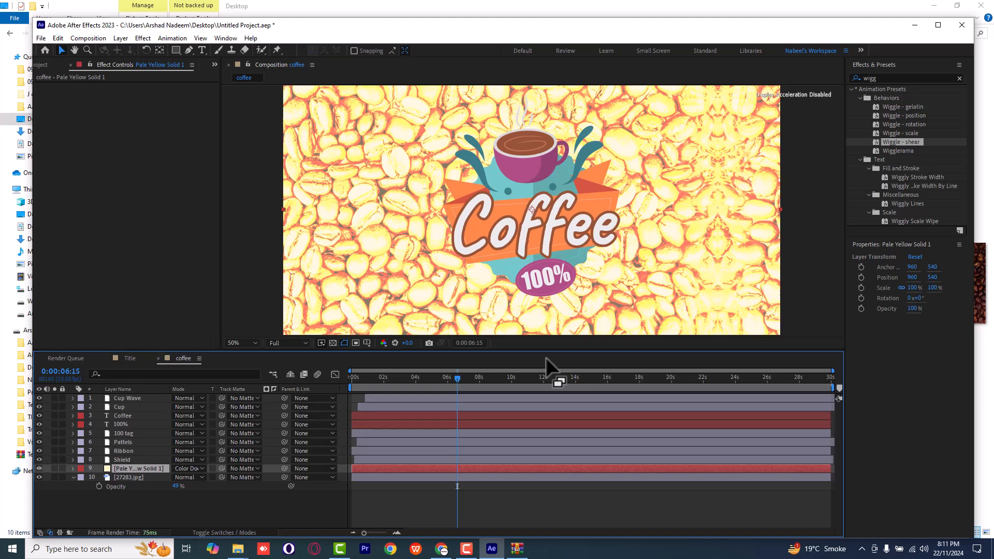
{"action": "key", "text": "shift+equal"}
{"action": "key", "text": "shift+equal"}
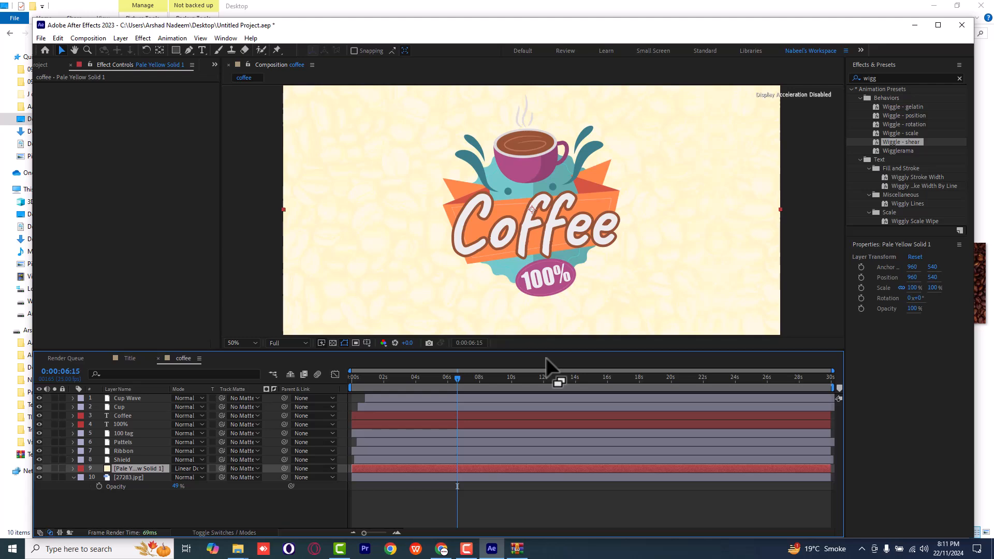
{"action": "key", "text": "shift+equal"}
{"action": "key", "text": "shift+equal"}
{"action": "key", "text": "shift+equal"}
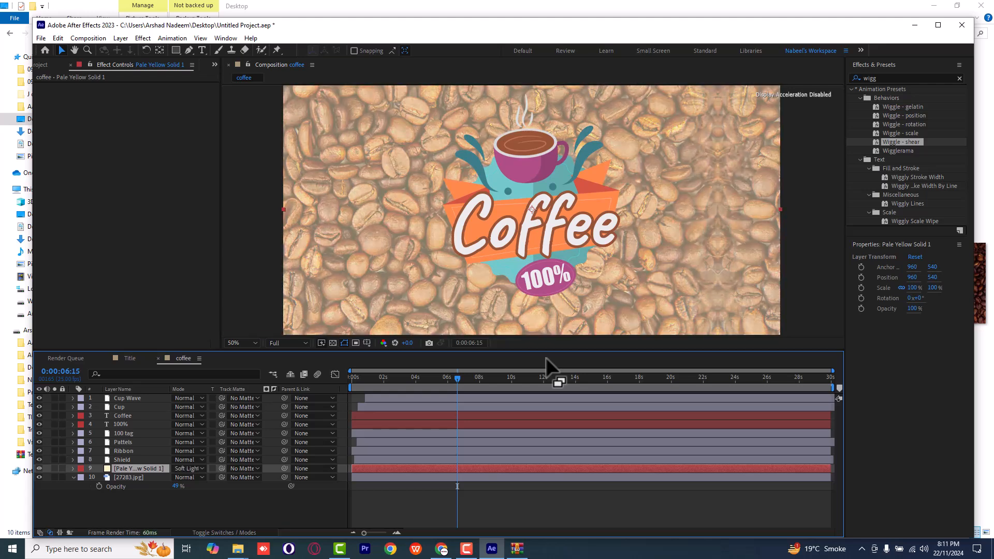
{"action": "key", "text": "shift+equal"}
{"action": "key", "text": "shift+equal"}
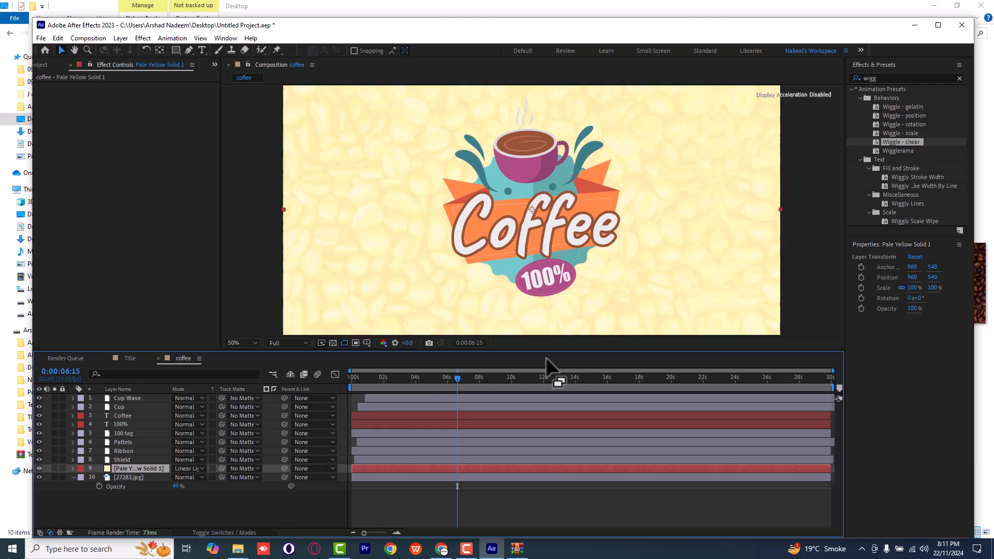
- Preview the composition with the lightened coffee bean background from 0:00:06:15
{"action": "key", "text": "comma"}
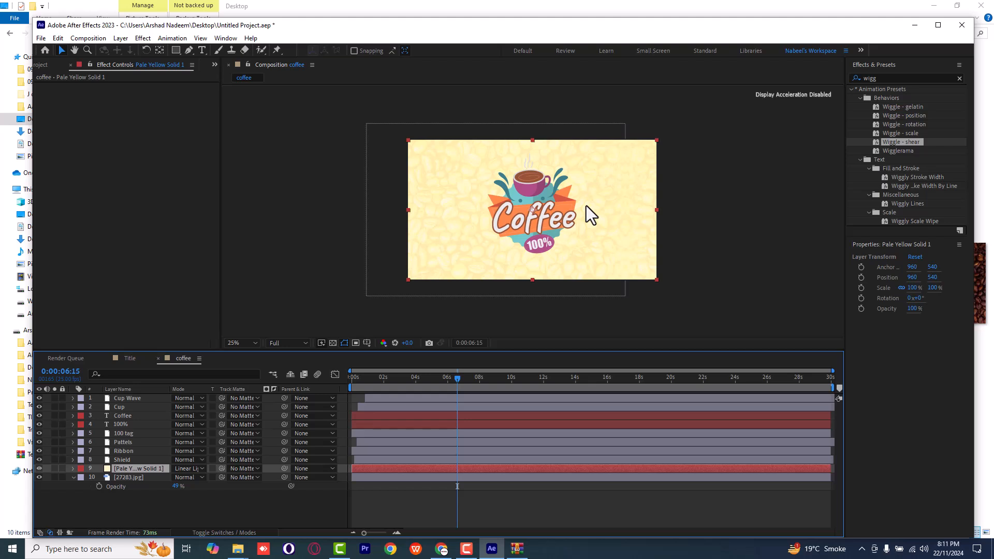
{"action": "key", "text": "space"}
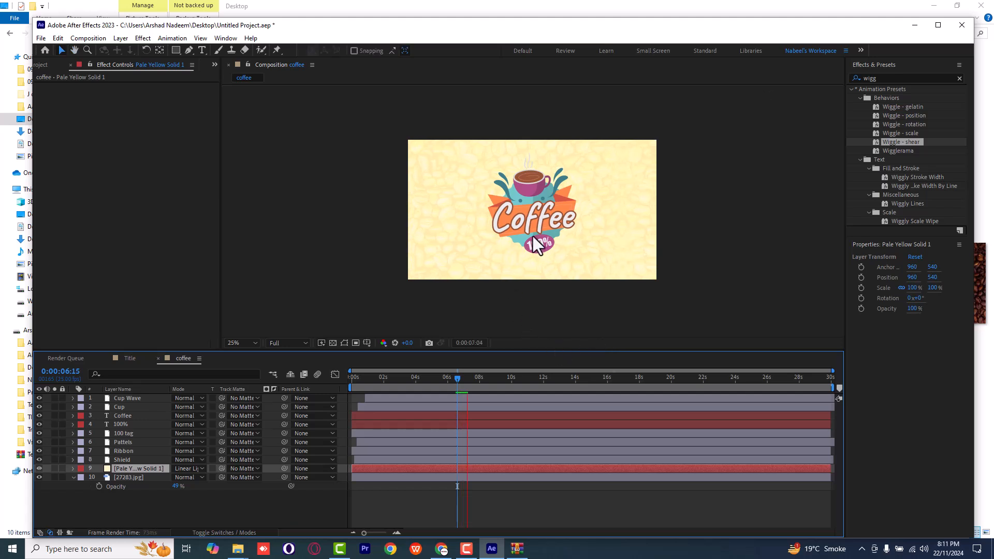
{"action": "key", "text": "space"}
{"action": "key", "text": "space"}
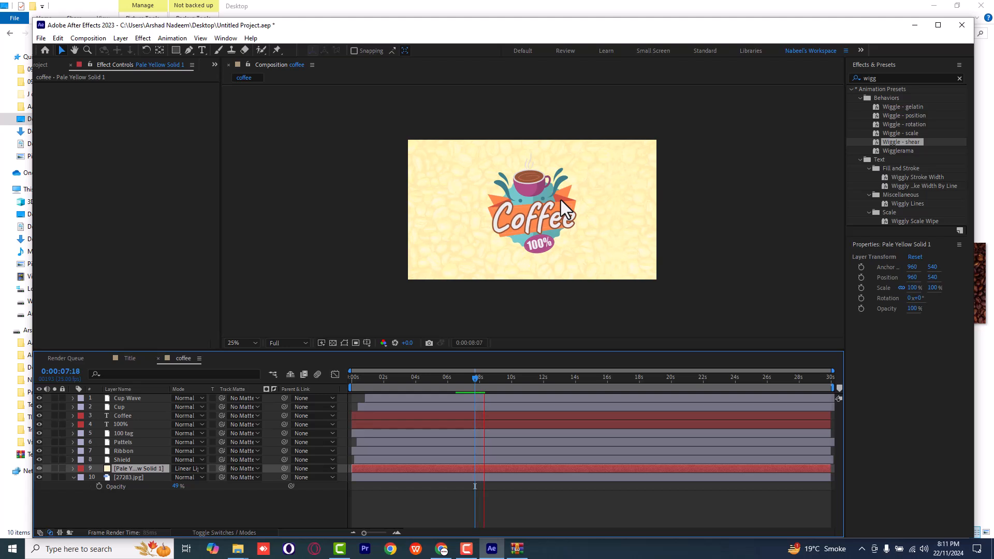
{"action": "key", "text": "space"}
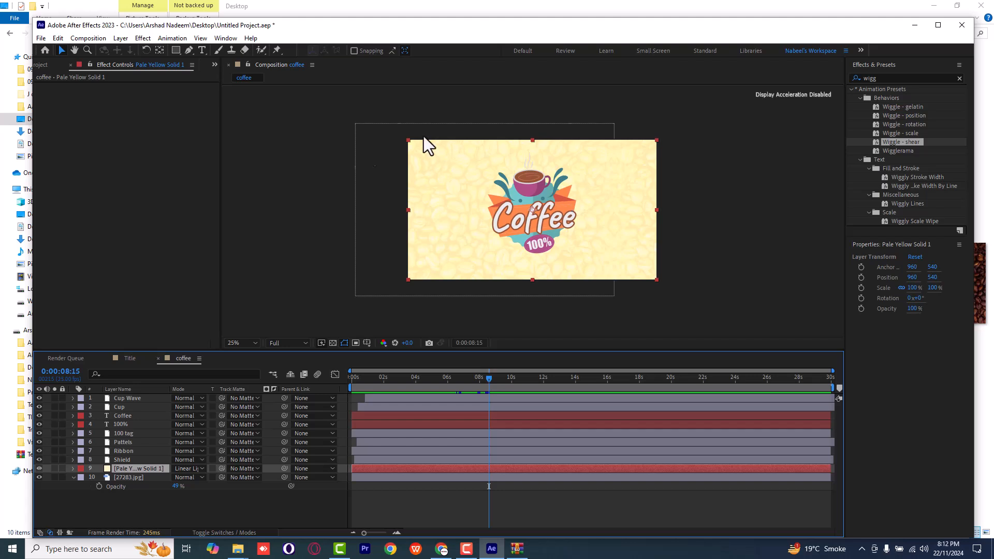
- Pre-compose the eight logo layers from Cup Wave through Shield into one composition
{"action": "left_click", "coordinate": [119, 459]}
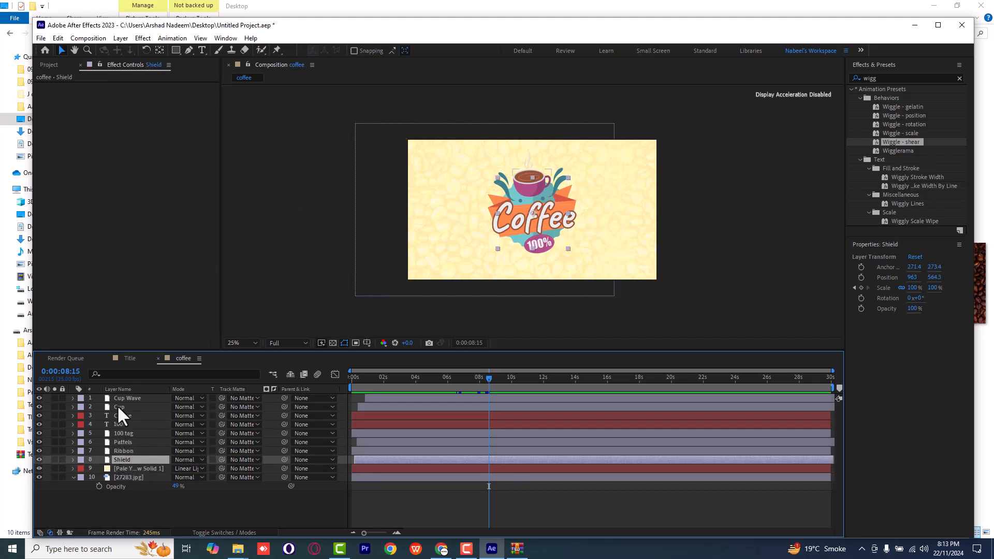
{"action": "left_click", "coordinate": [119, 400], "text": "shift"}
{"action": "right_click", "coordinate": [119, 400]}
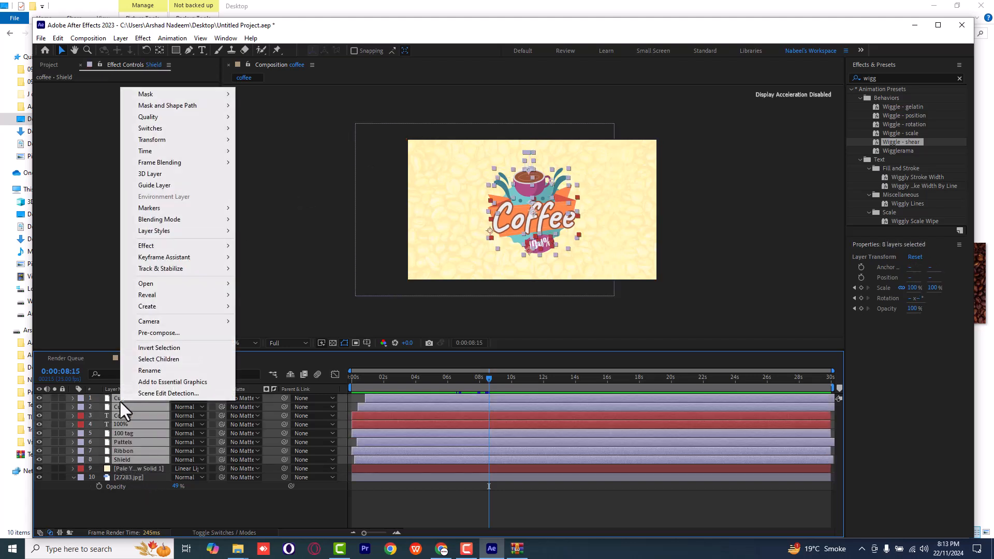
{"action": "left_click", "coordinate": [167, 333]}
{"action": "left_click", "coordinate": [526, 340]}
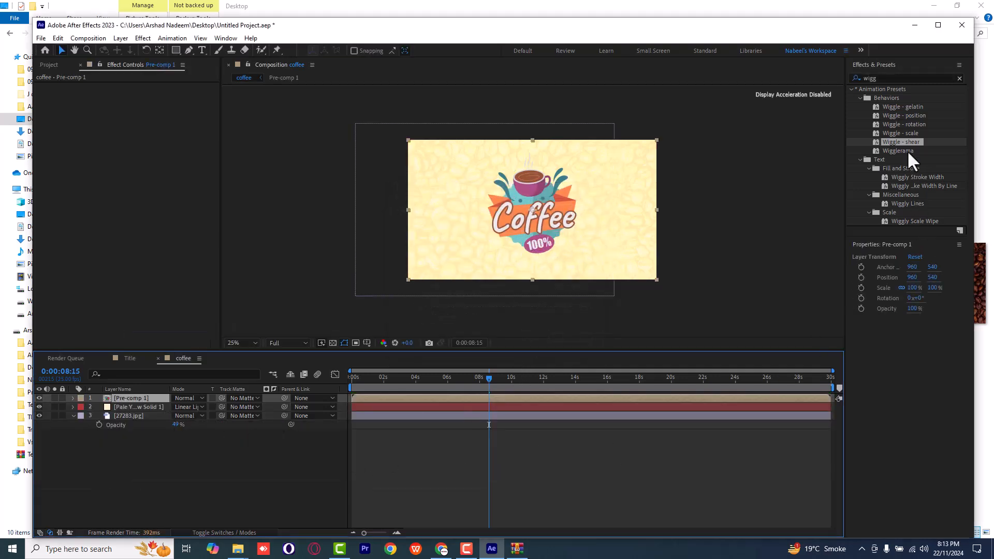
- Find the CC Light Sweep effect and apply it to the pre-composed logo layer
{"action": "left_click", "coordinate": [866, 78]}
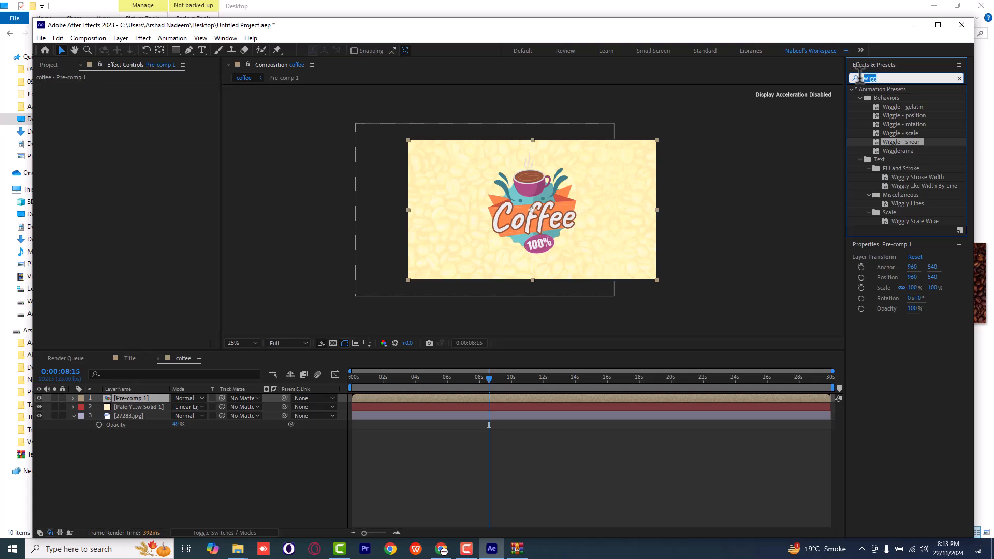
{"action": "type", "text": "cc light"}
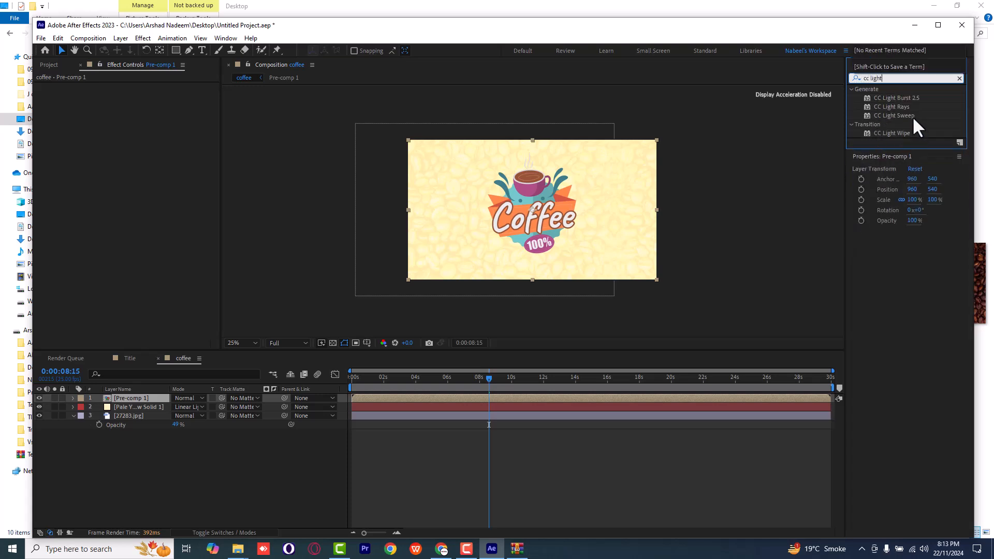
{"action": "left_click_drag", "start_coordinate": [894, 115], "coordinate": [477, 397]}
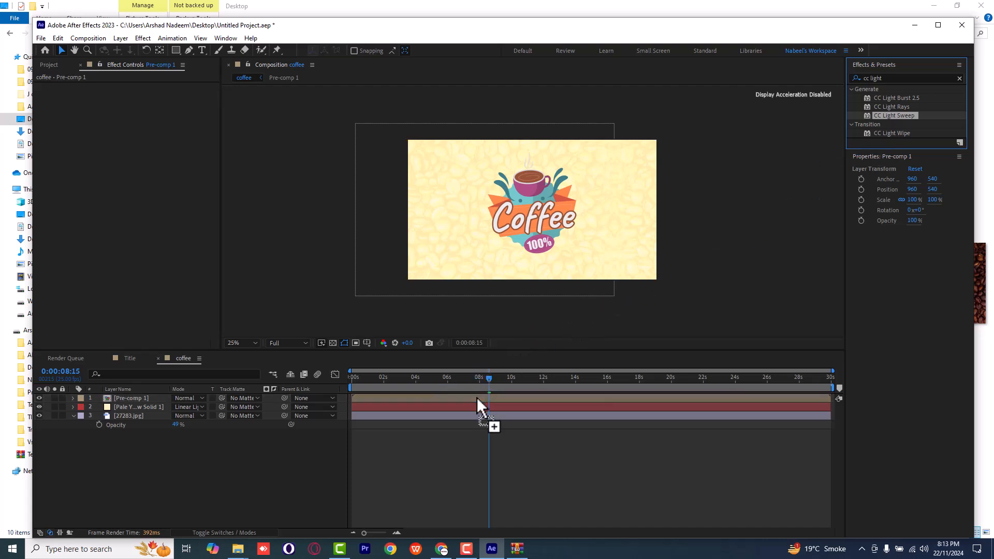
- Place the light sweep's center beside the logo at about 280, 450 and start keyframing Center and Direction at the composition start
{"action": "left_click_drag", "start_coordinate": [533, 176], "coordinate": [444, 200]}
{"action": "left_click", "coordinate": [327, 384]}
{"action": "key", "text": "Home"}
{"action": "left_click", "coordinate": [55, 95]}
- Keyframe the light sweep's center at about 1288, 182 at 0:00:05:21 and about 352, 334 at 0:00:12:02
{"action": "left_click_drag", "start_coordinate": [352, 378], "coordinate": [444, 380]}
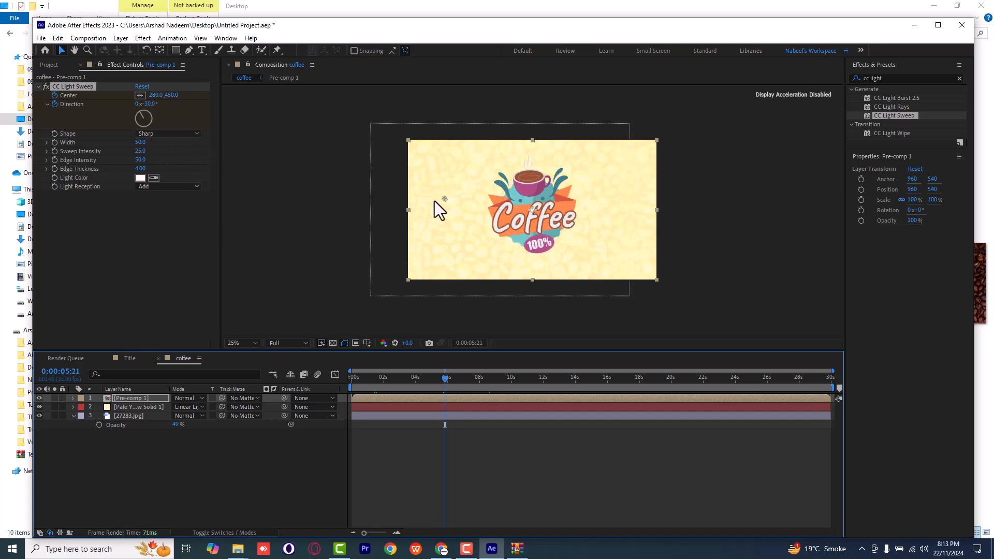
{"action": "left_click_drag", "start_coordinate": [445, 199], "coordinate": [570, 168]}
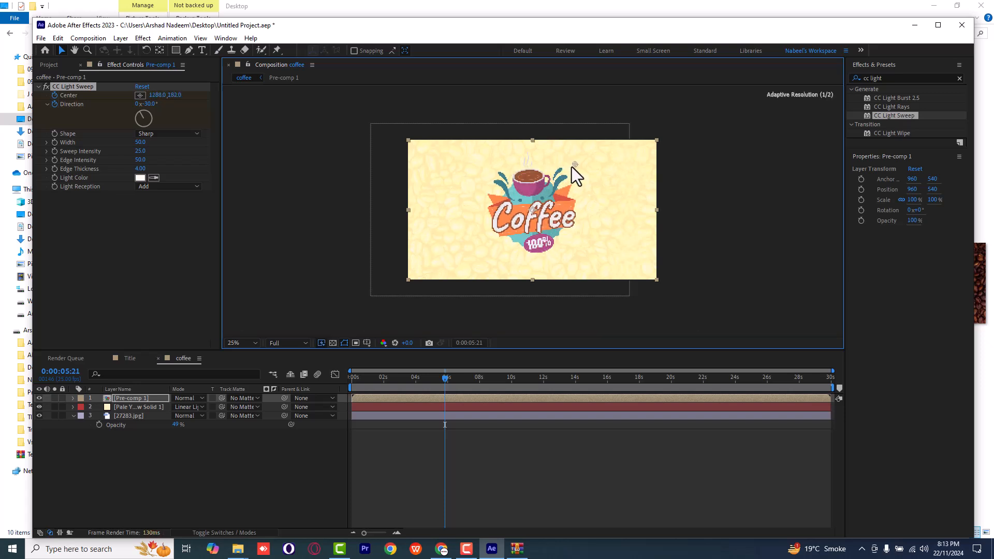
{"action": "left_click_drag", "start_coordinate": [450, 378], "coordinate": [545, 377]}
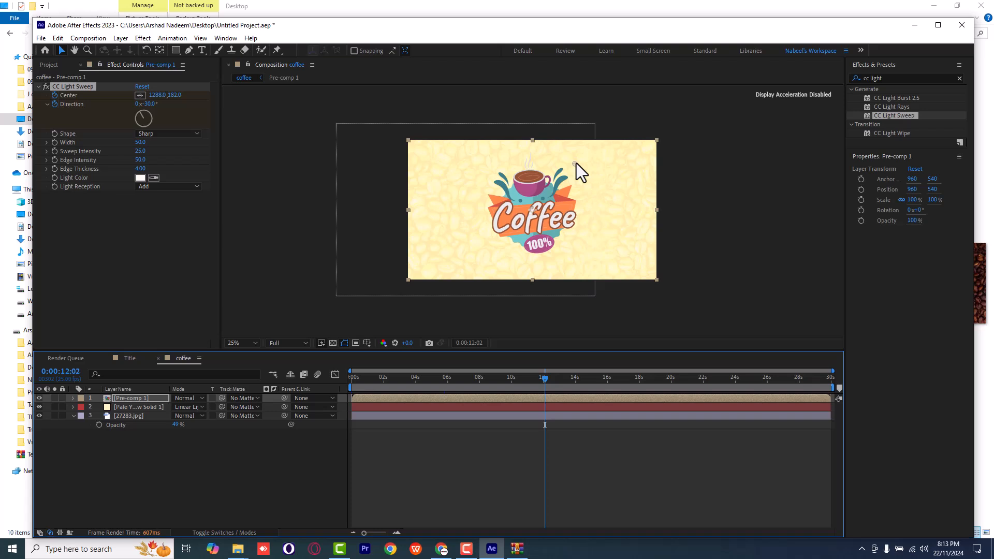
{"action": "left_click_drag", "start_coordinate": [577, 163], "coordinate": [455, 183]}
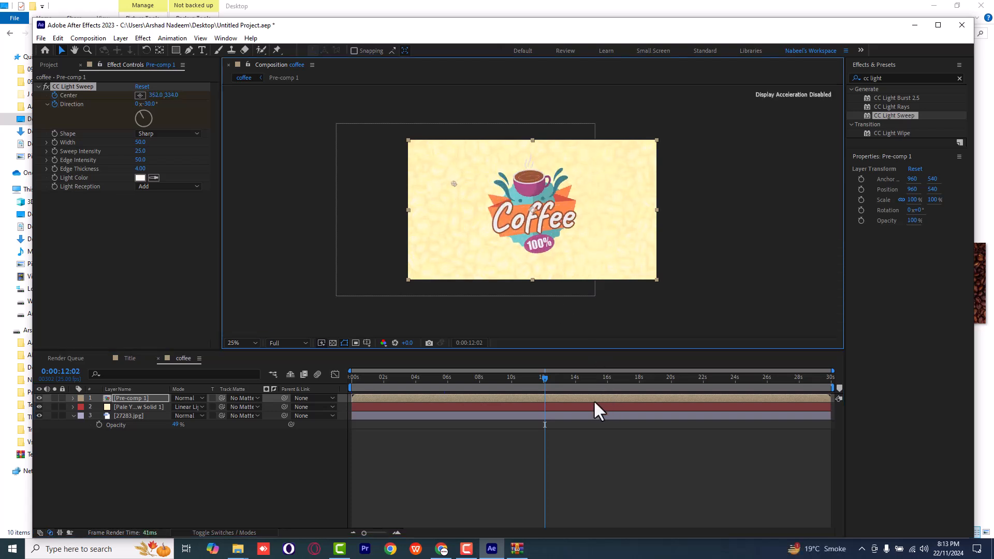
- Keyframe the light sweep's center at about 1320, 74 at 0:00:18:03
{"action": "left_click_drag", "start_coordinate": [546, 380], "coordinate": [642, 378]}
{"action": "left_click_drag", "start_coordinate": [455, 185], "coordinate": [589, 151]}
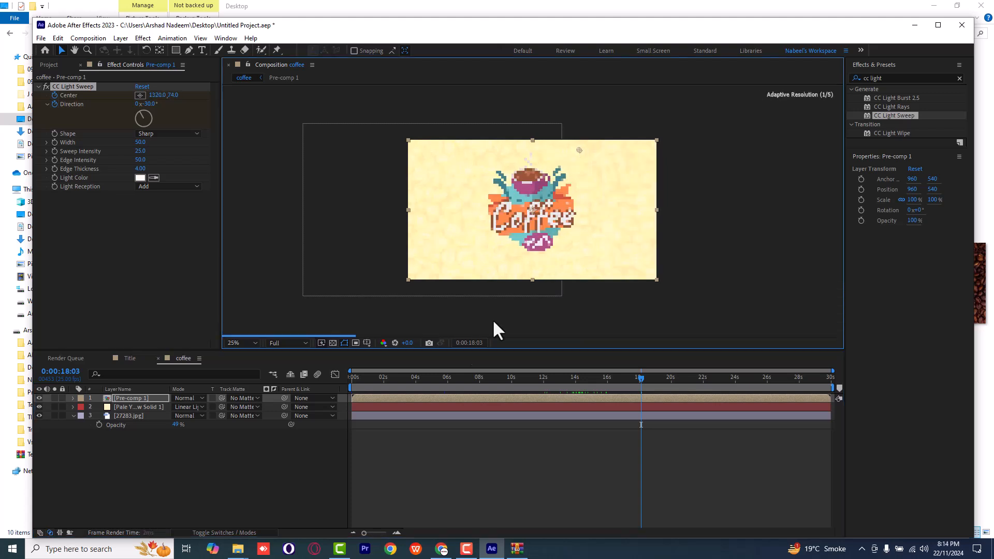
- Preview the logo animation from the composition start in an enlarged composition view, watching the light sweep and steam
{"action": "left_click_drag", "start_coordinate": [421, 376], "coordinate": [335, 385]}
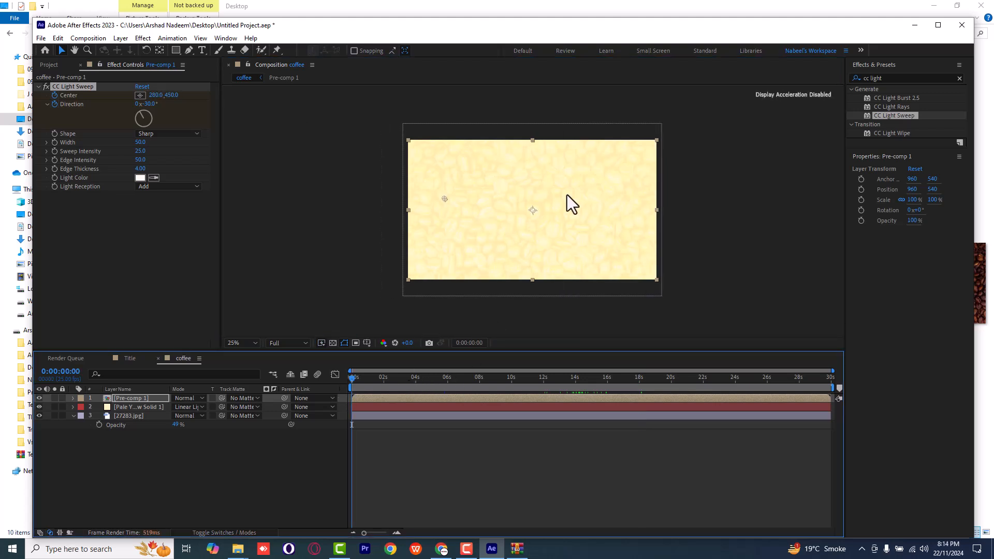
{"action": "key", "text": "grave"}
{"action": "key", "text": "period"}
{"action": "key", "text": "period"}
{"action": "key", "text": "period"}
{"action": "key", "text": "comma"}
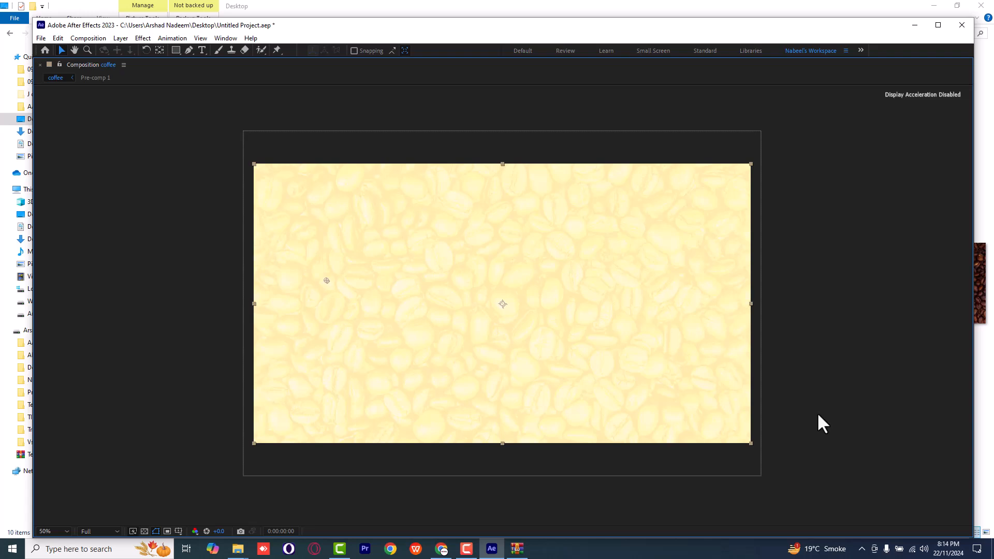
{"action": "key", "text": "space"}
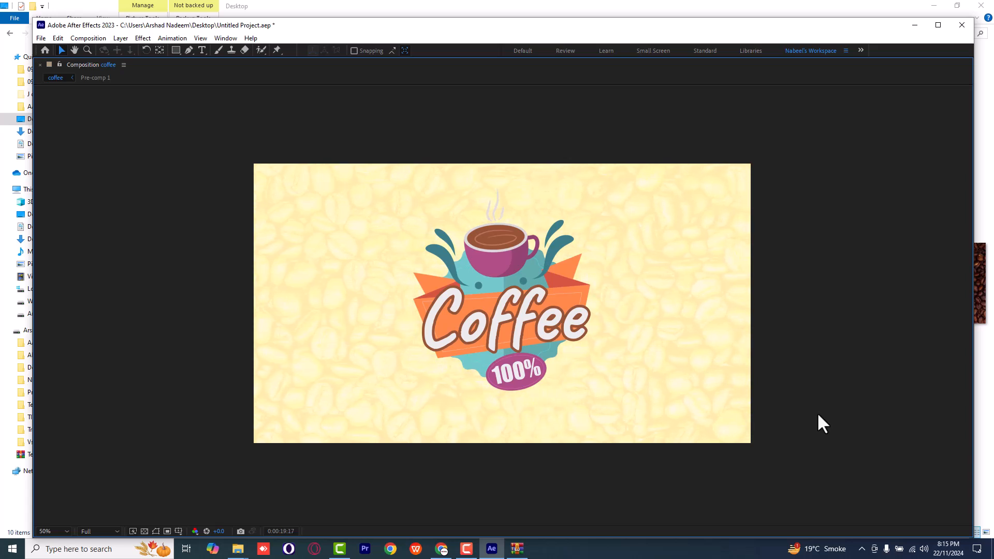
{"action": "key", "text": "grave"}
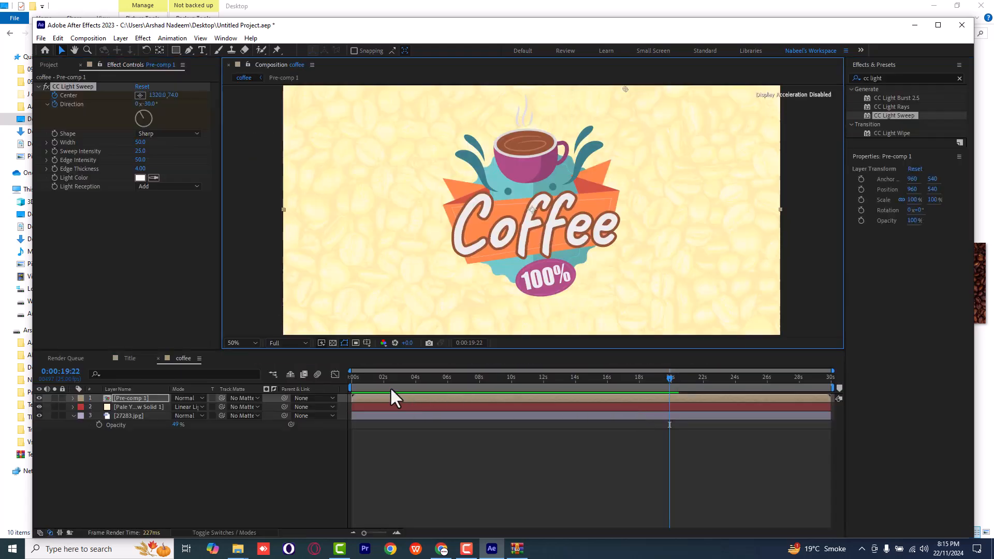
- Replay the animation from the start in the enlarged view and stop it after about seven seconds
{"action": "left_click", "coordinate": [362, 384]}
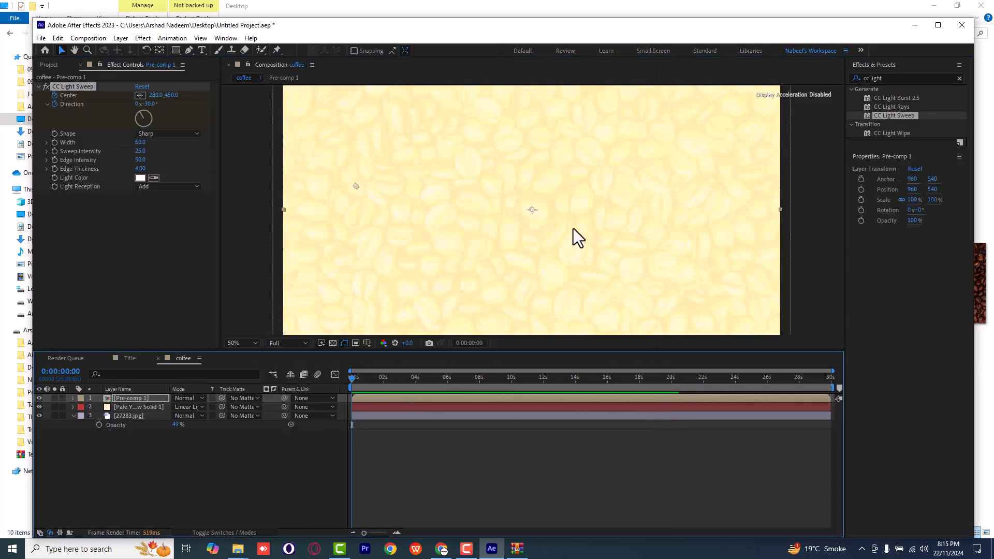
{"action": "key", "text": "grave"}
{"action": "key", "text": "space"}
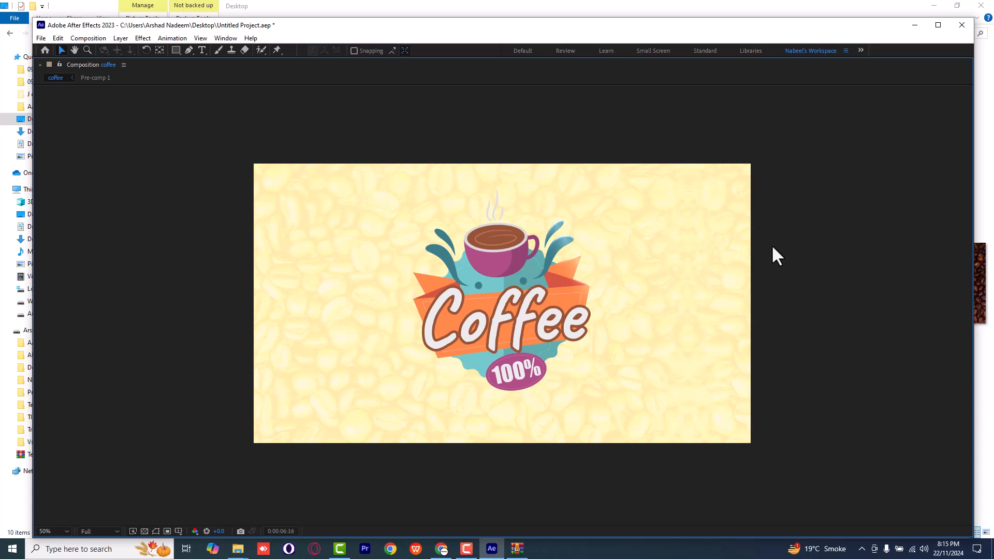
{"action": "key", "text": "space"}
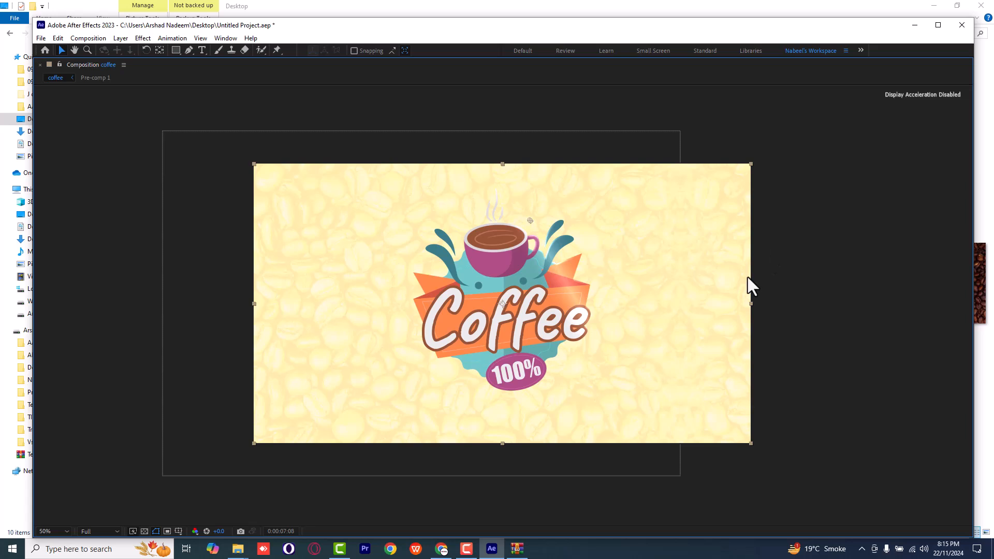
- Switch to Google Classroom in the browser and look through the Batch 01-Premiere Pro and After Effects classwork for its assignments
{"action": "left_click", "coordinate": [442, 550]}
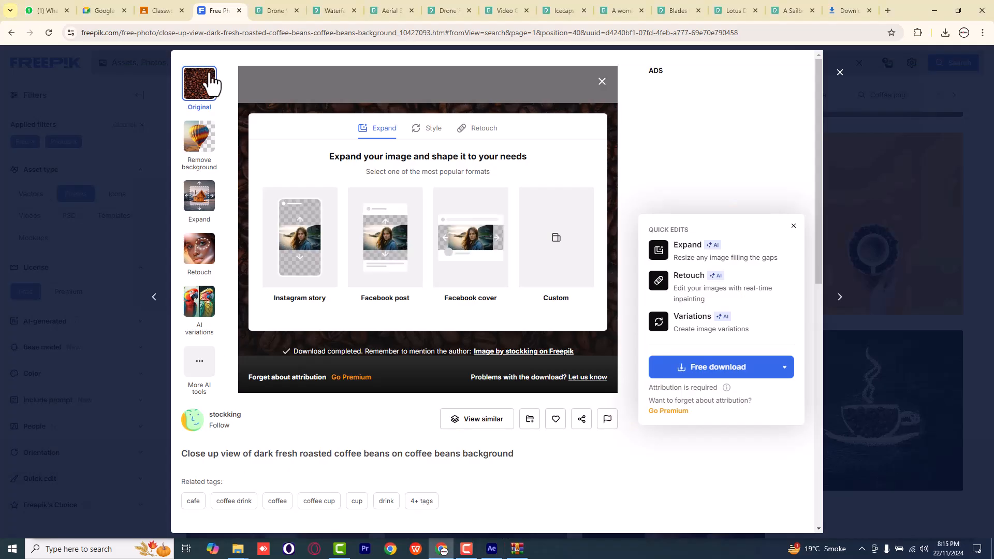
{"action": "left_click", "coordinate": [140, 10]}
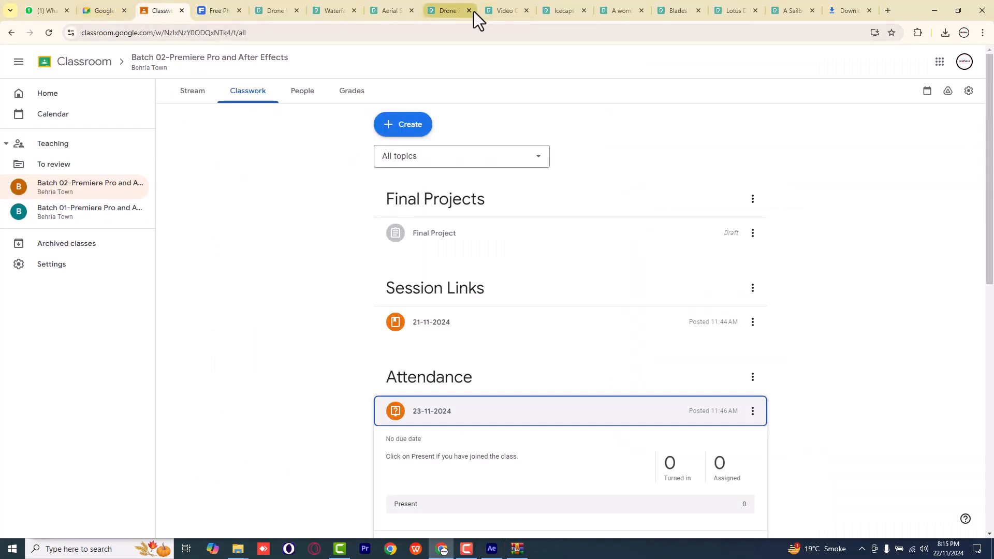
{"action": "left_click", "coordinate": [96, 220]}
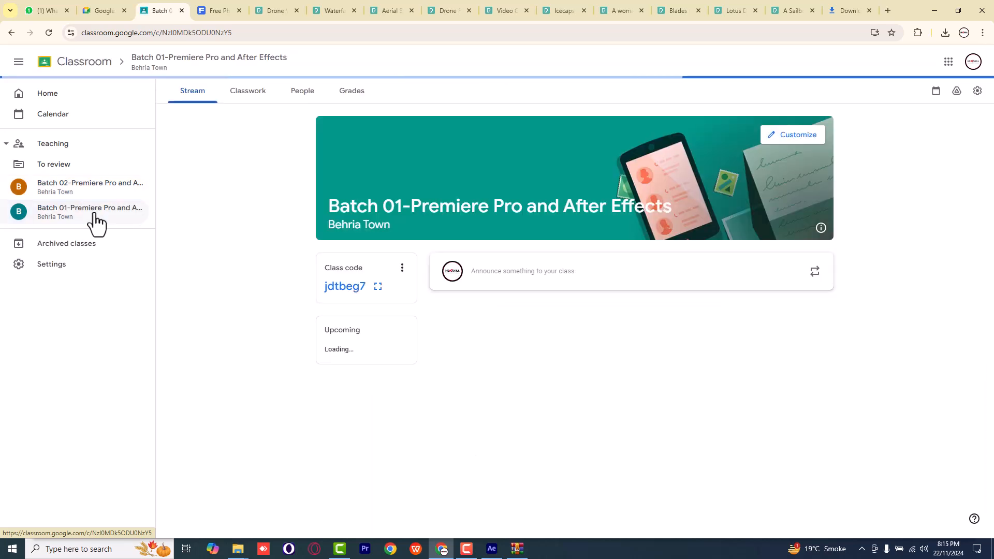
{"action": "left_click", "coordinate": [261, 97]}
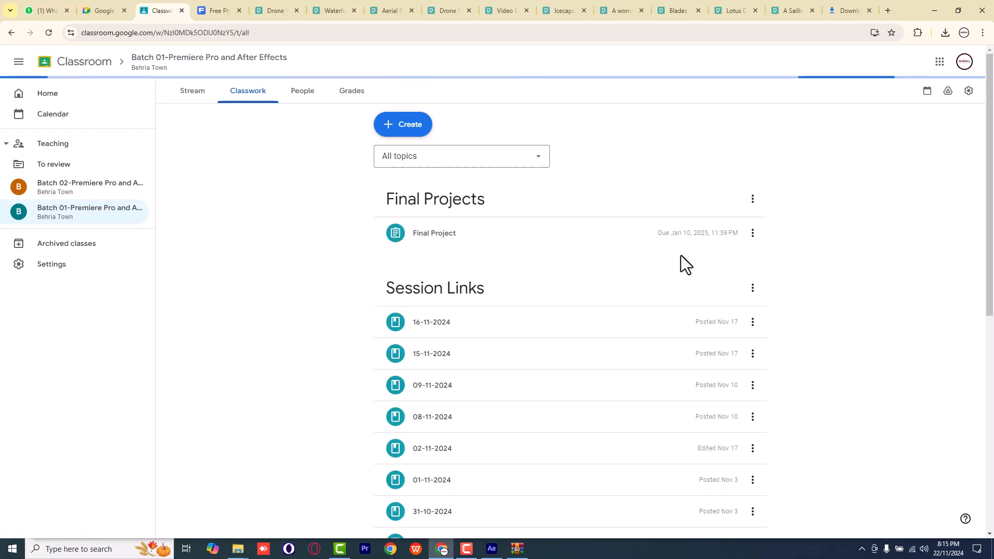
{"action": "scroll", "coordinate": [681, 256], "scroll_direction": "down", "scroll_amount": 7}
{"action": "scroll", "coordinate": [682, 255], "scroll_direction": "down", "scroll_amount": 9}
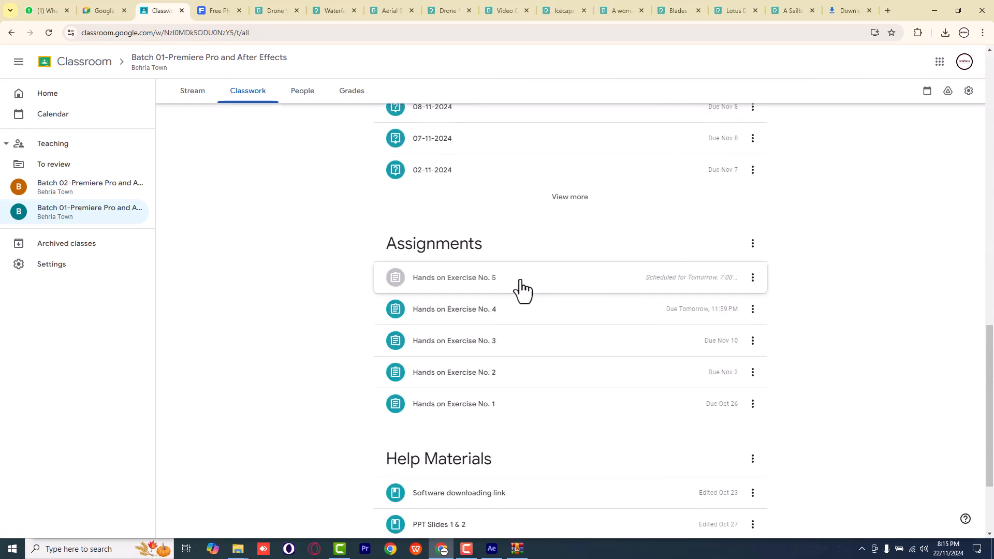
- Open the scheduled Hands on Exercise No. 5 assignment, read its instructions and tasks, and close it without changes
{"action": "left_click", "coordinate": [753, 277]}
{"action": "left_click", "coordinate": [757, 303]}
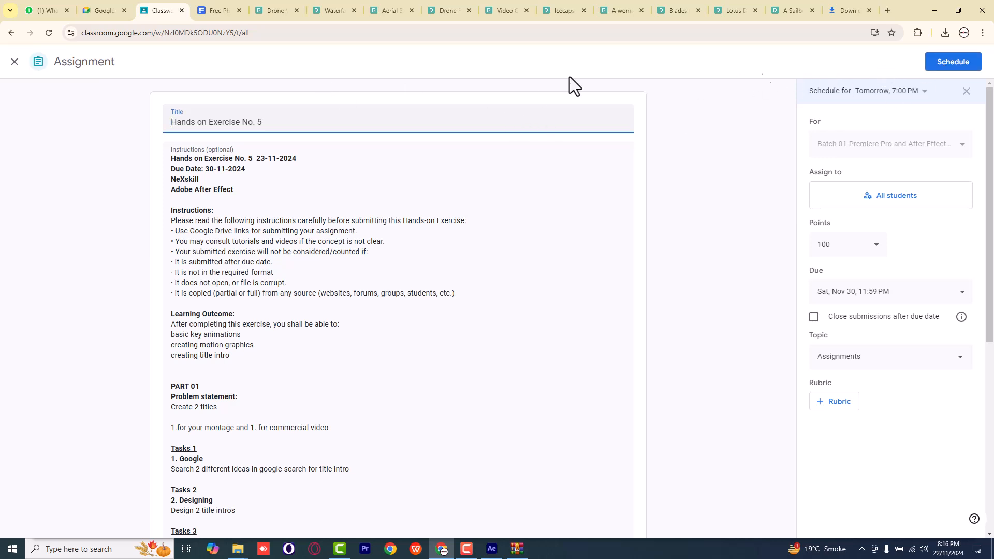
{"action": "scroll", "coordinate": [332, 233], "scroll_direction": "down", "scroll_amount": 5}
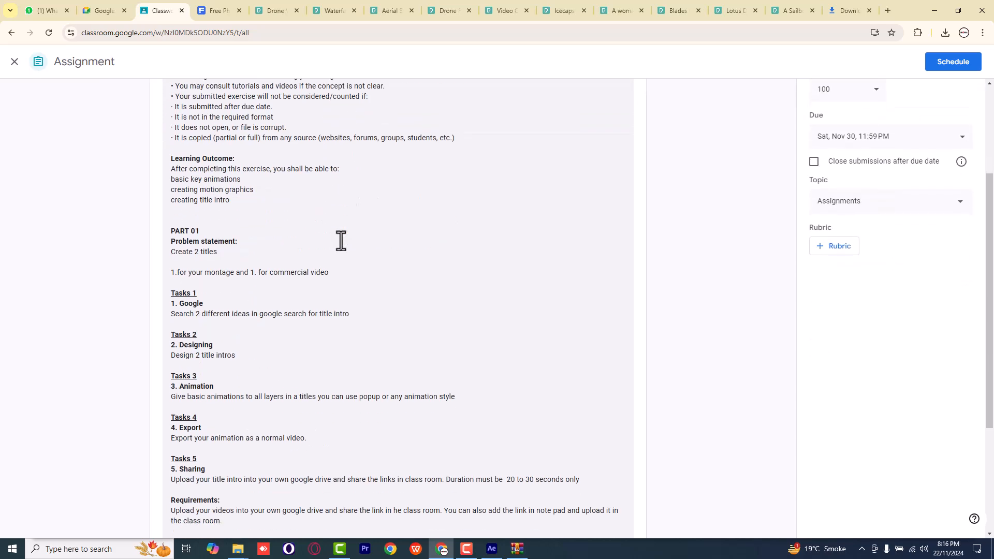
{"action": "left_click", "coordinate": [15, 63]}
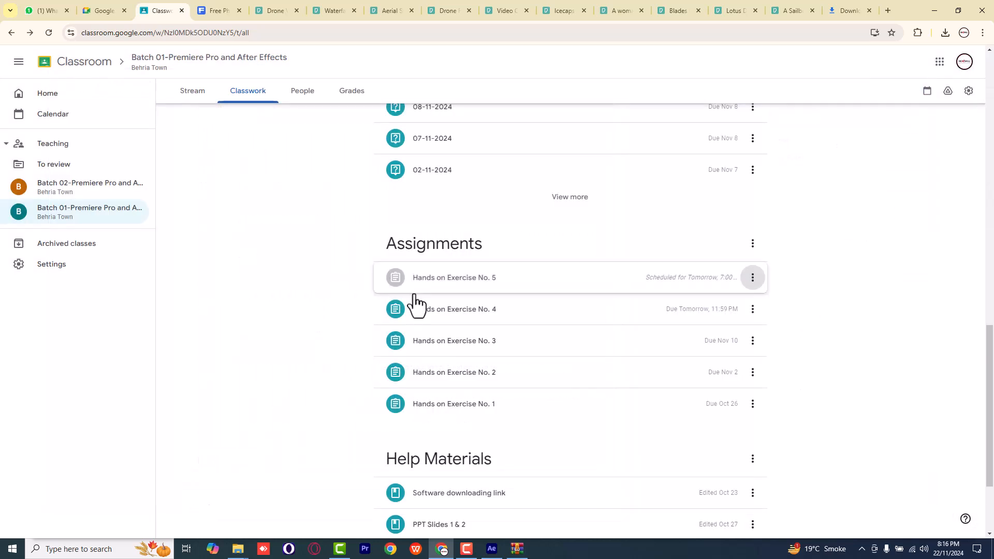